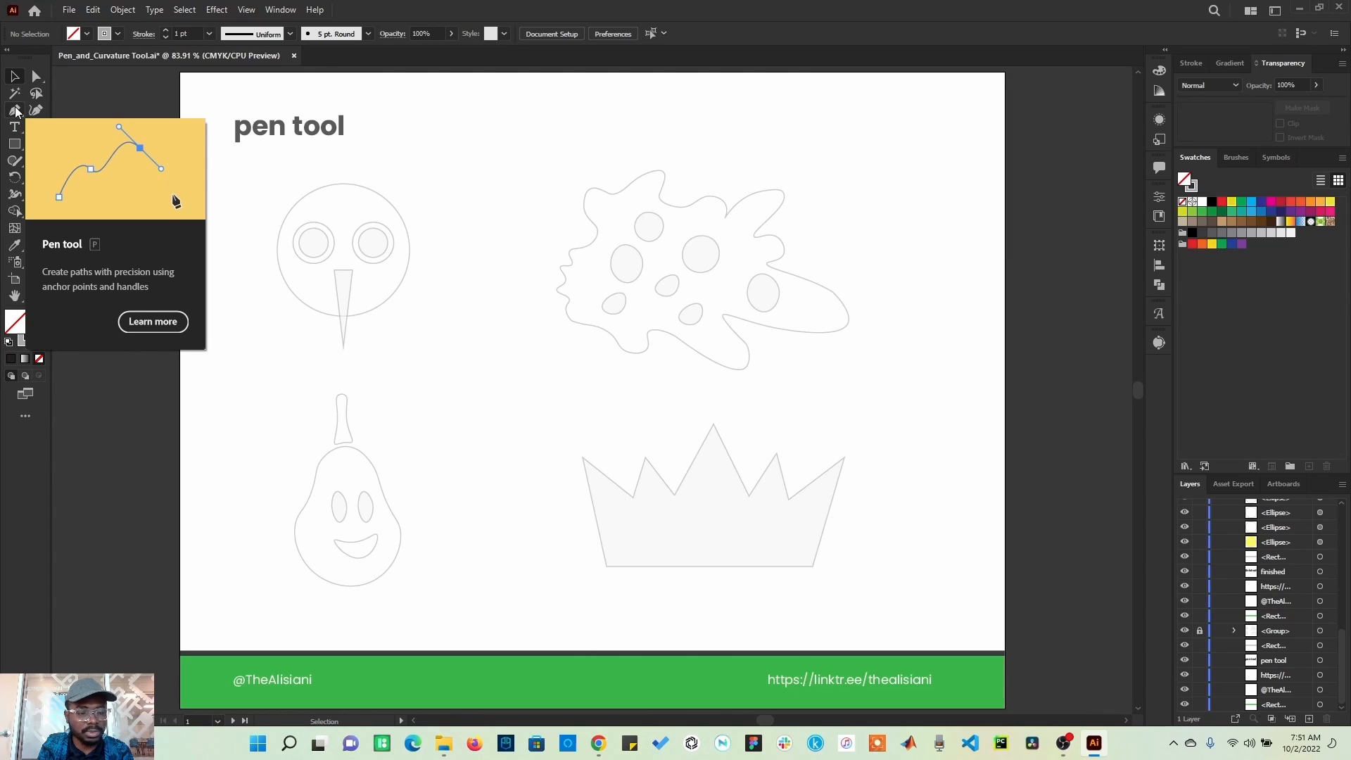
Draw a closed diamond about 166 pt wide and 213 pt high between the traced shapes with the Pen tool
left_click(15, 111)
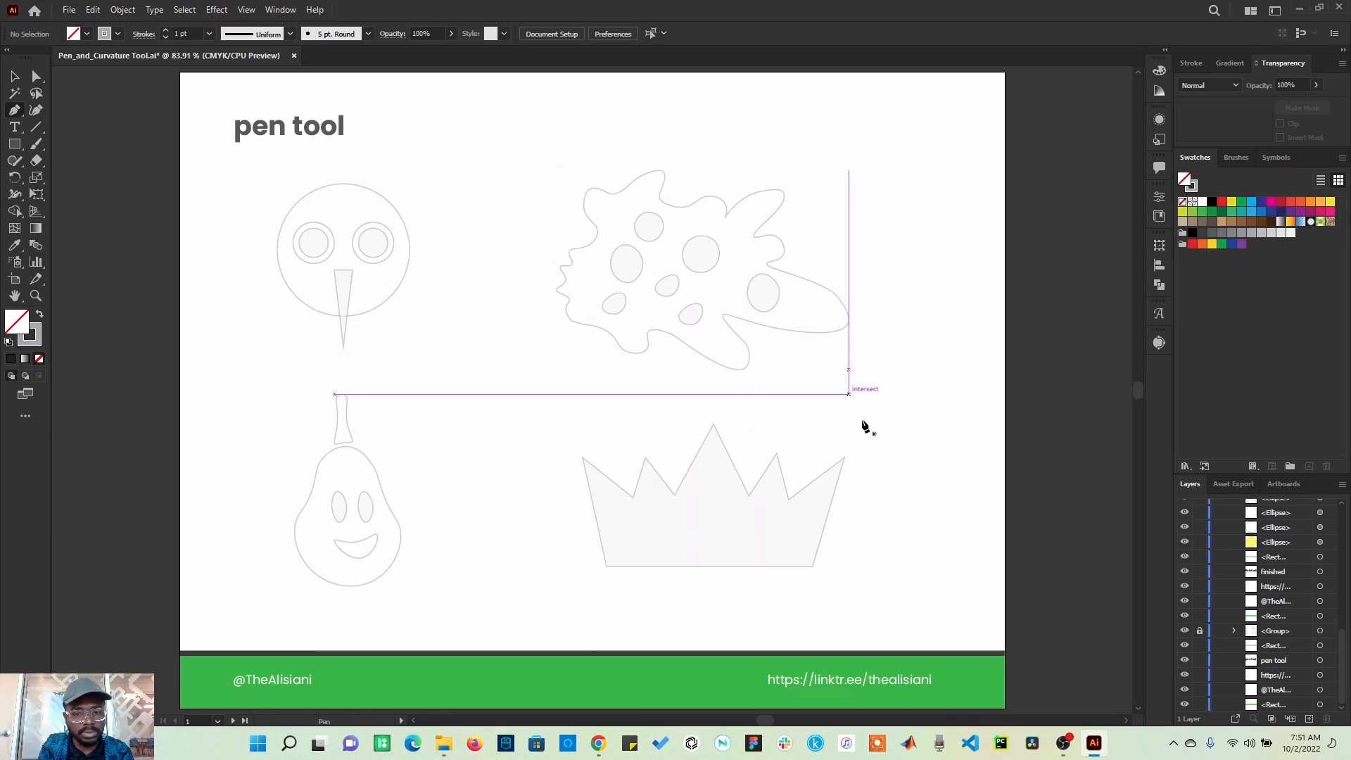
left_click(465, 245)
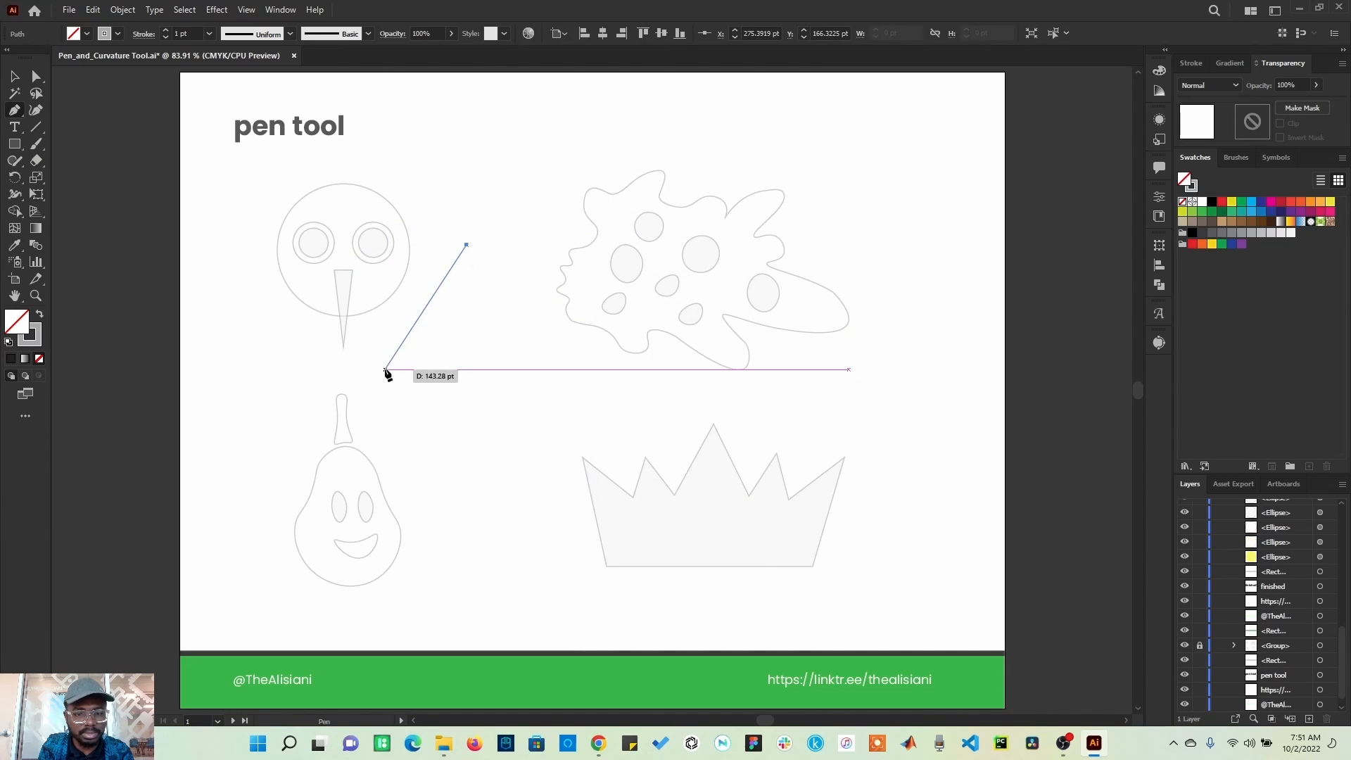
left_click(384, 365)
left_click(474, 466)
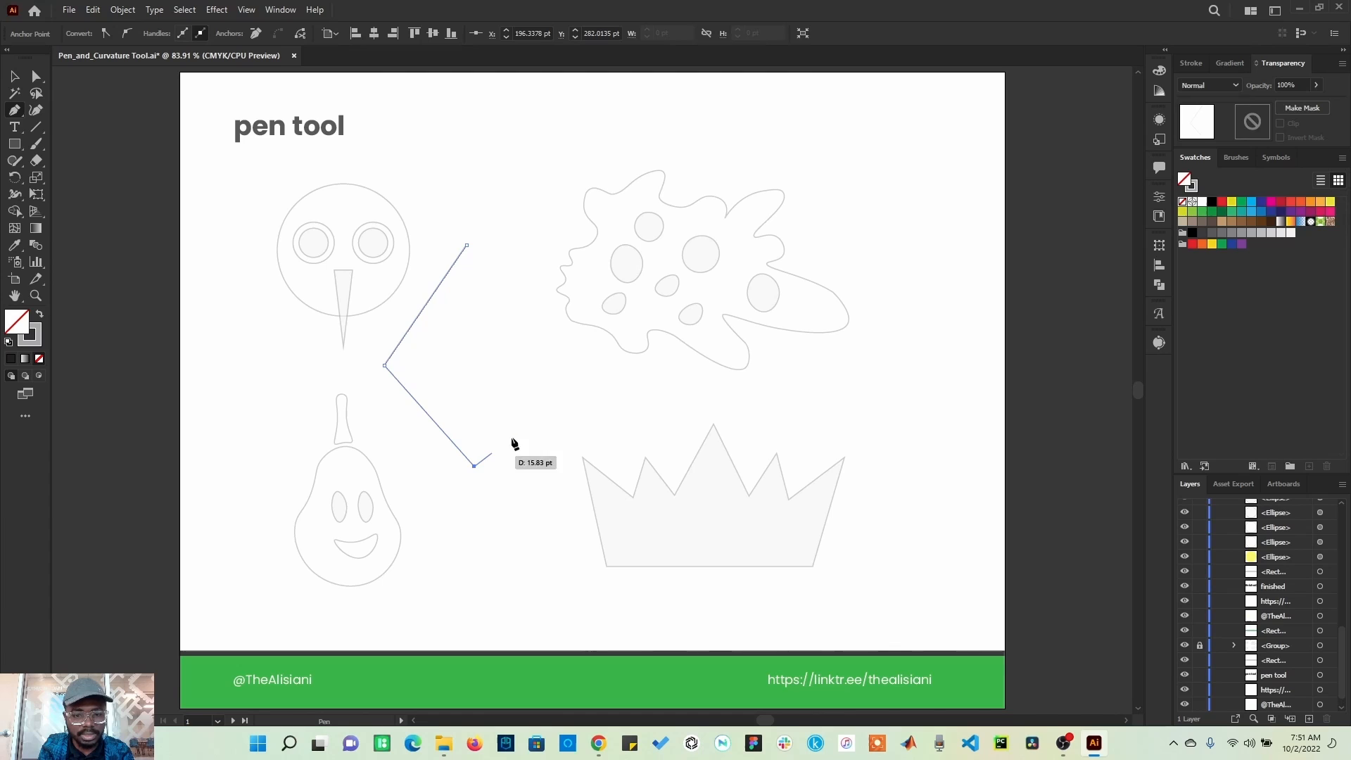
left_click(555, 365)
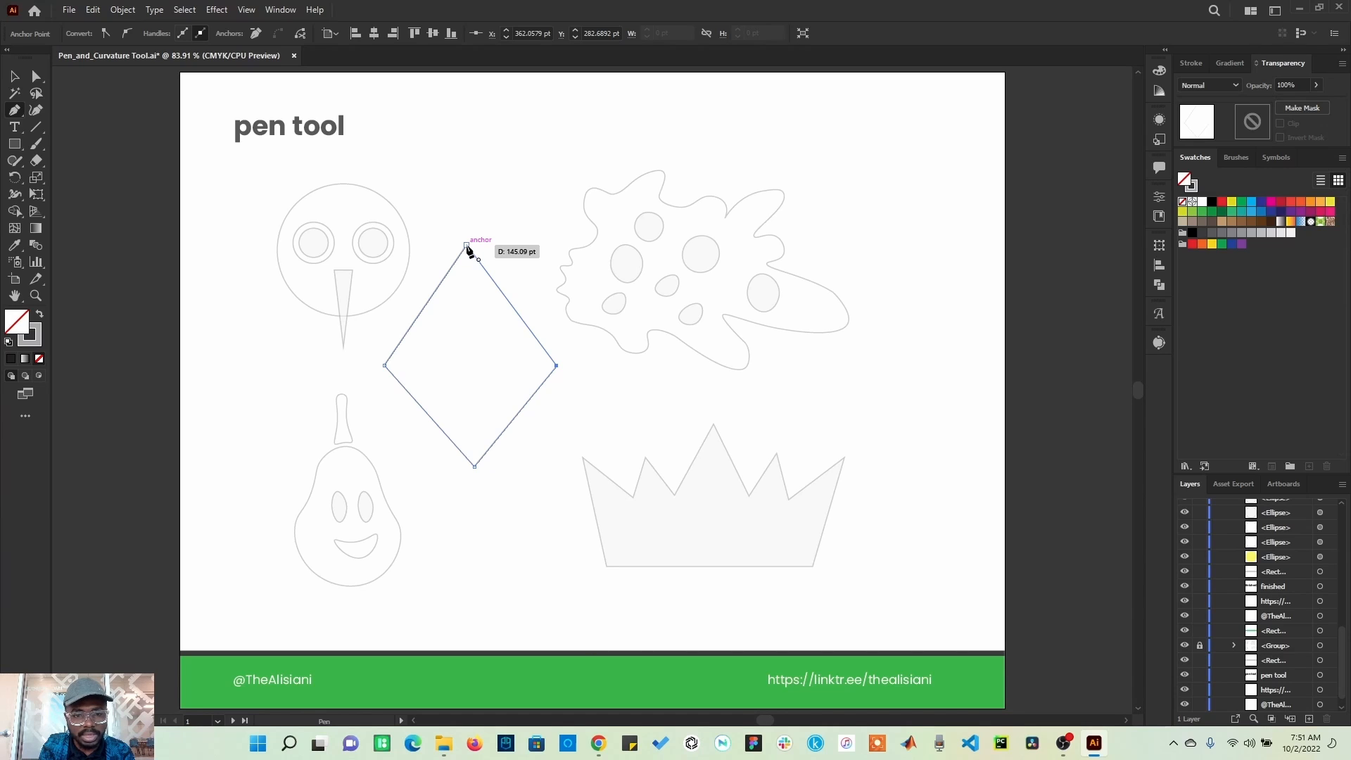
left_click(466, 247)
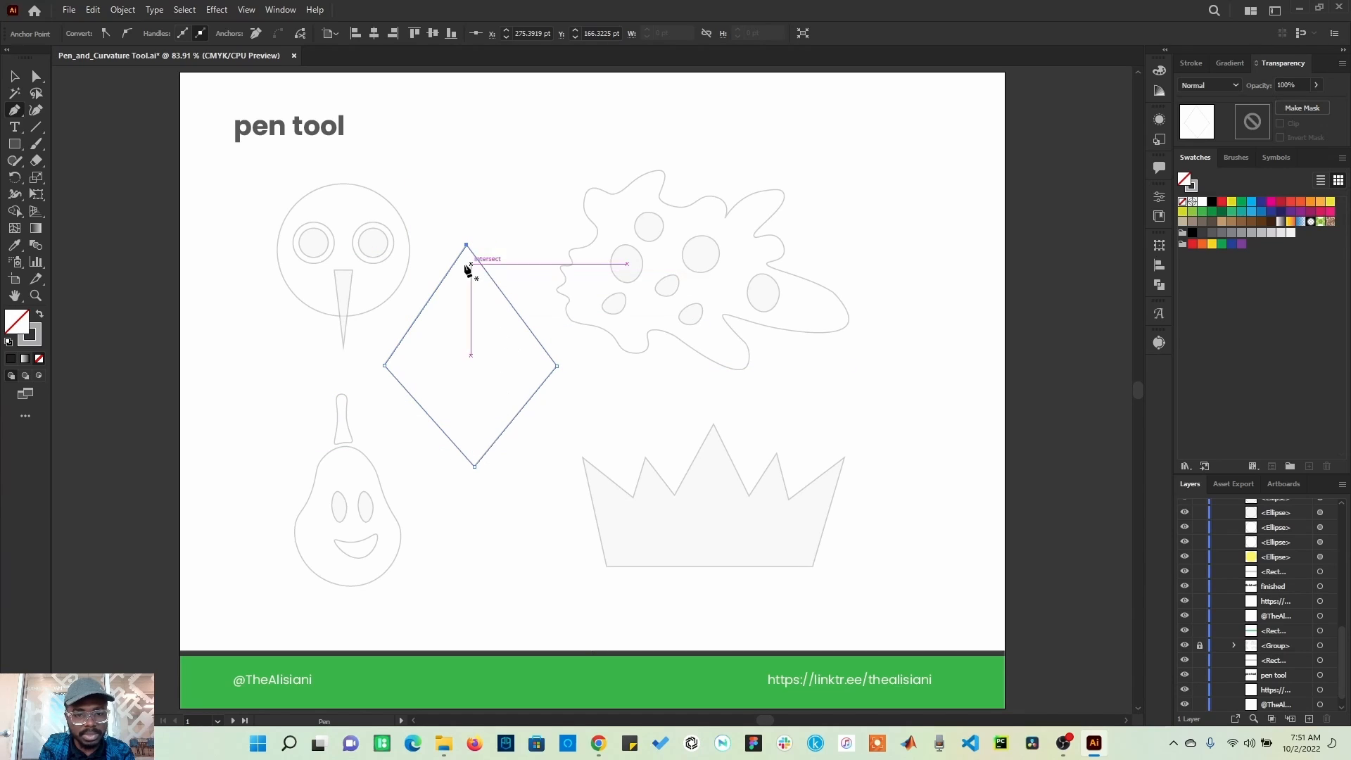
Try several swatch fills on the diamond, including brown, and reset its fill to None
left_click(1251, 202)
left_click(1261, 202)
left_click(1291, 201)
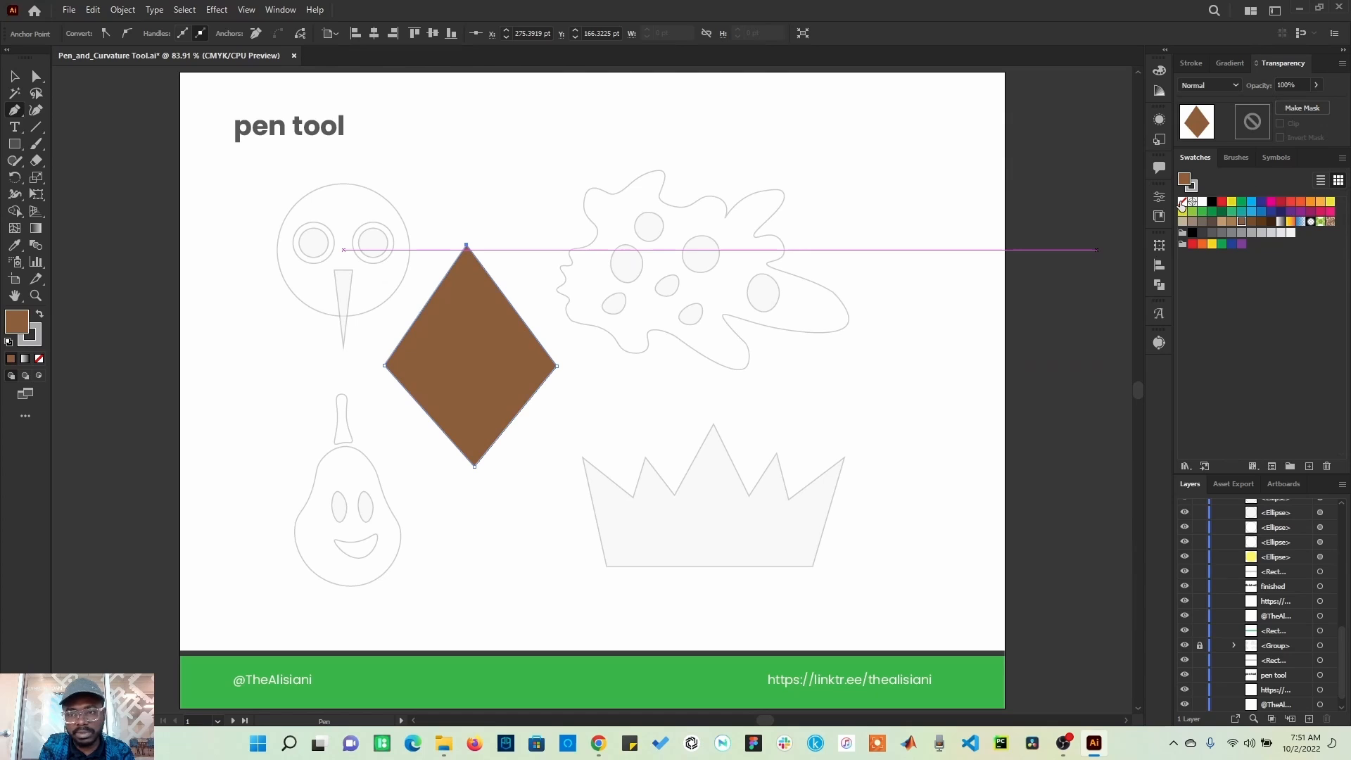
left_click(1183, 202)
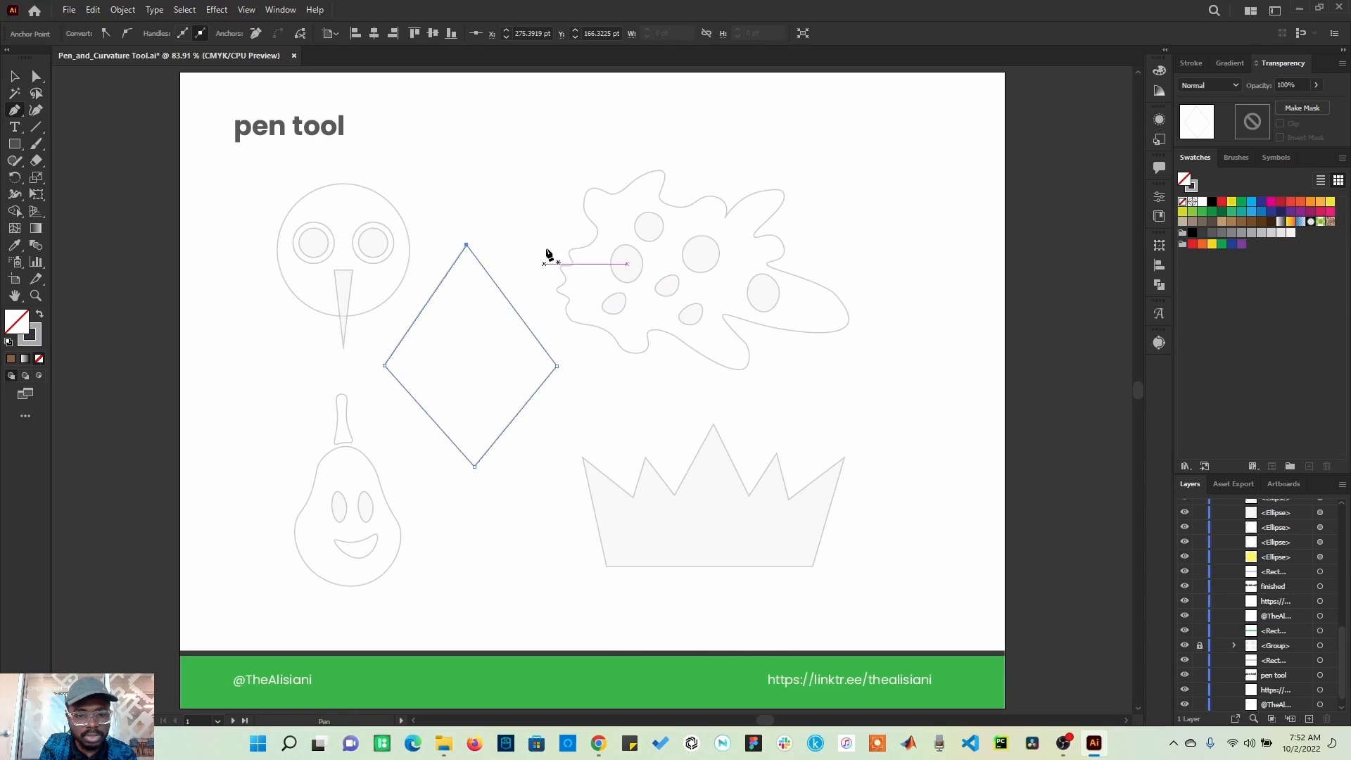
Add an anchor point on the diamond's upper-left edge and move it inward to form a notch near the centre
left_click(14, 113)
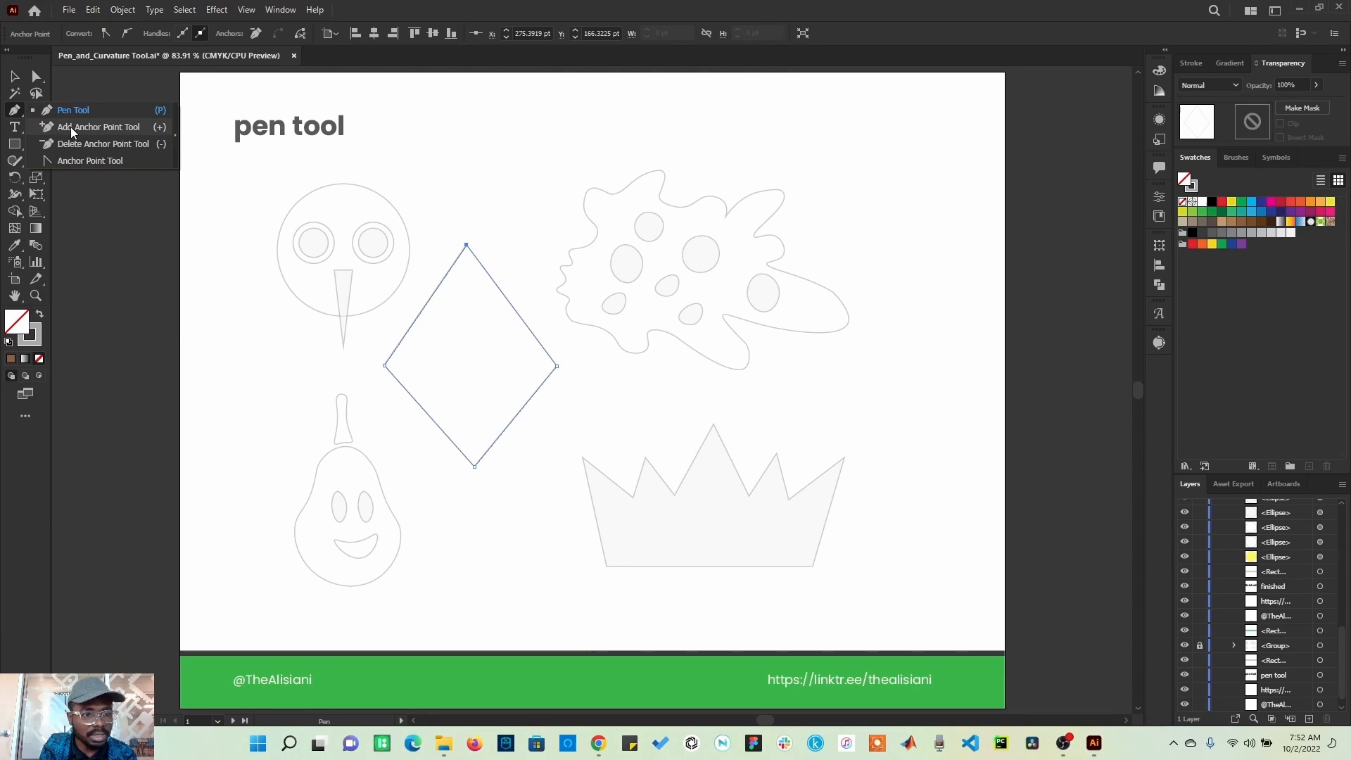
left_click(120, 127)
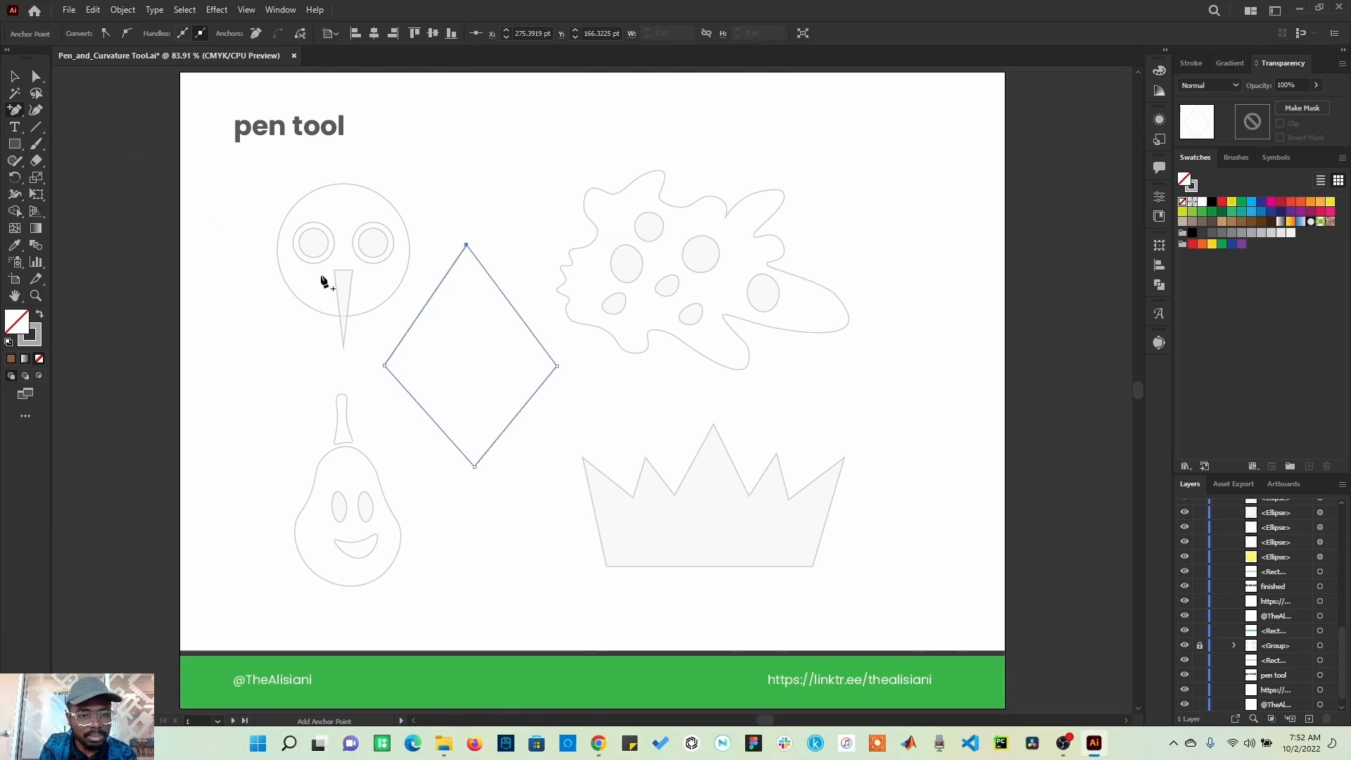
left_click(429, 299)
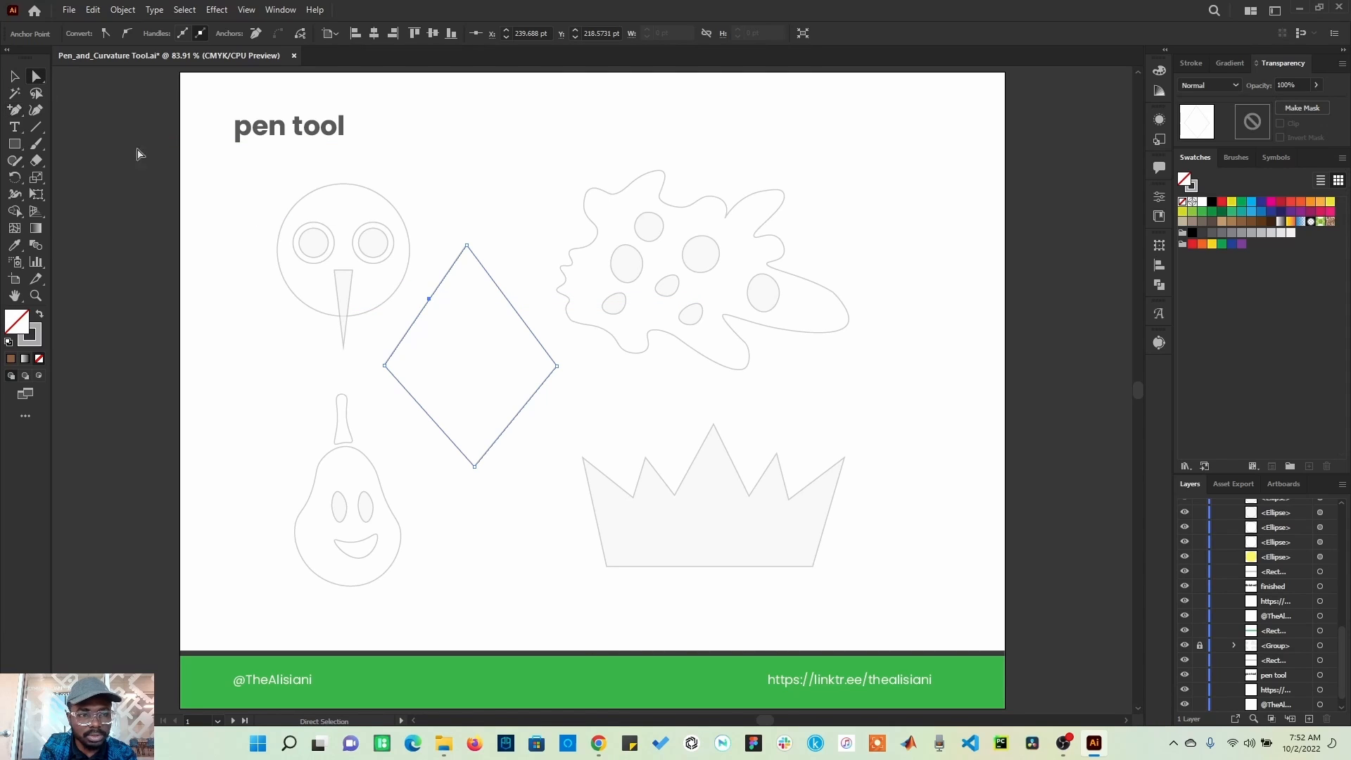
left_click_drag(429, 299, 430, 300)
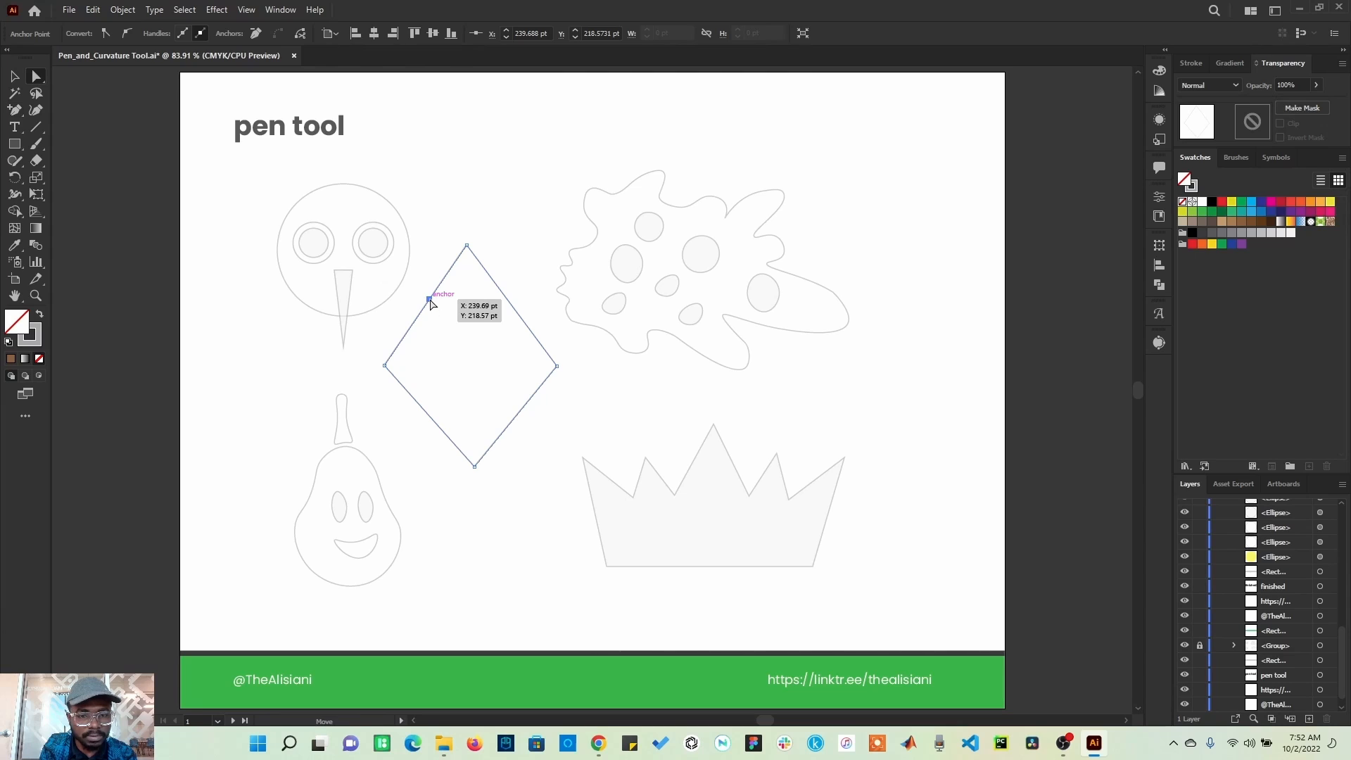
left_click_drag(480, 363, 477, 354)
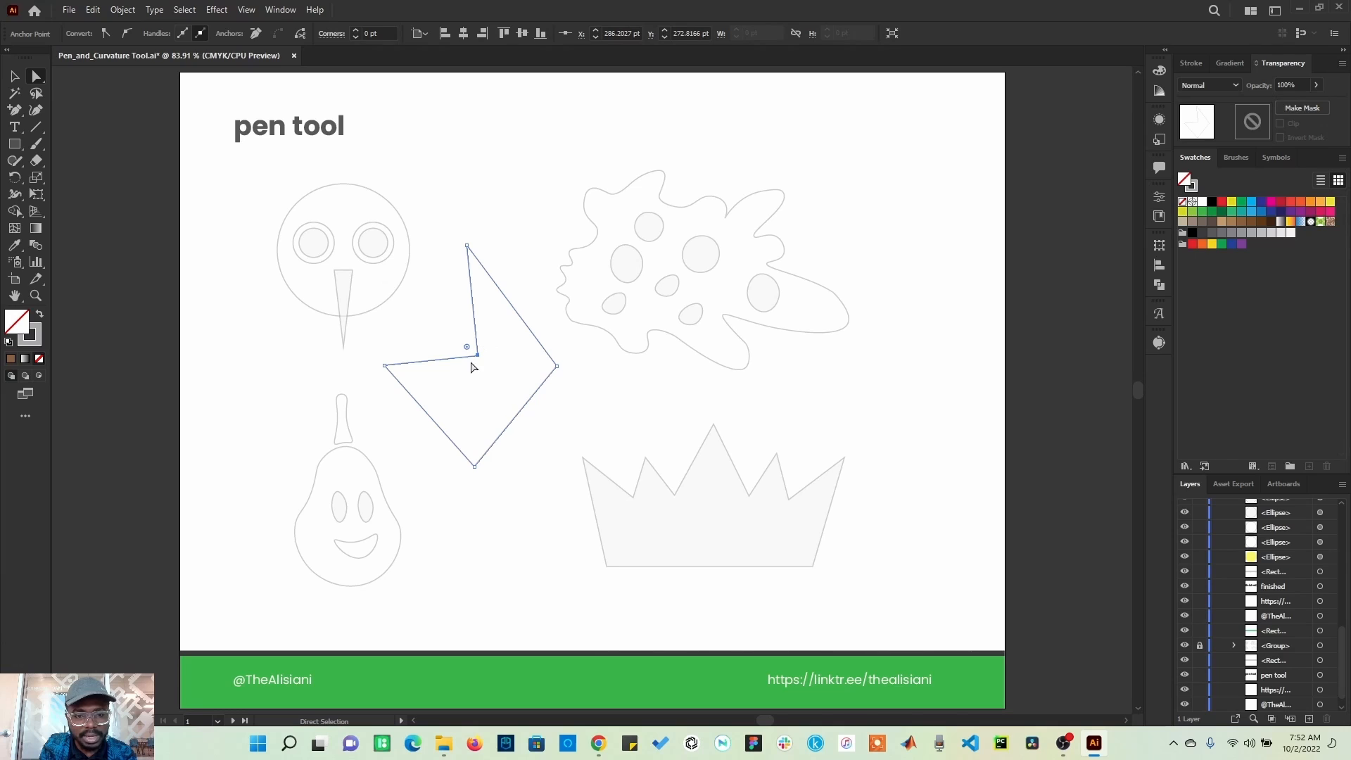
Try rounding the notch's inner corner by about 37 pt, undo the rounding, and delete the whole shape
left_click_drag(477, 354, 443, 321)
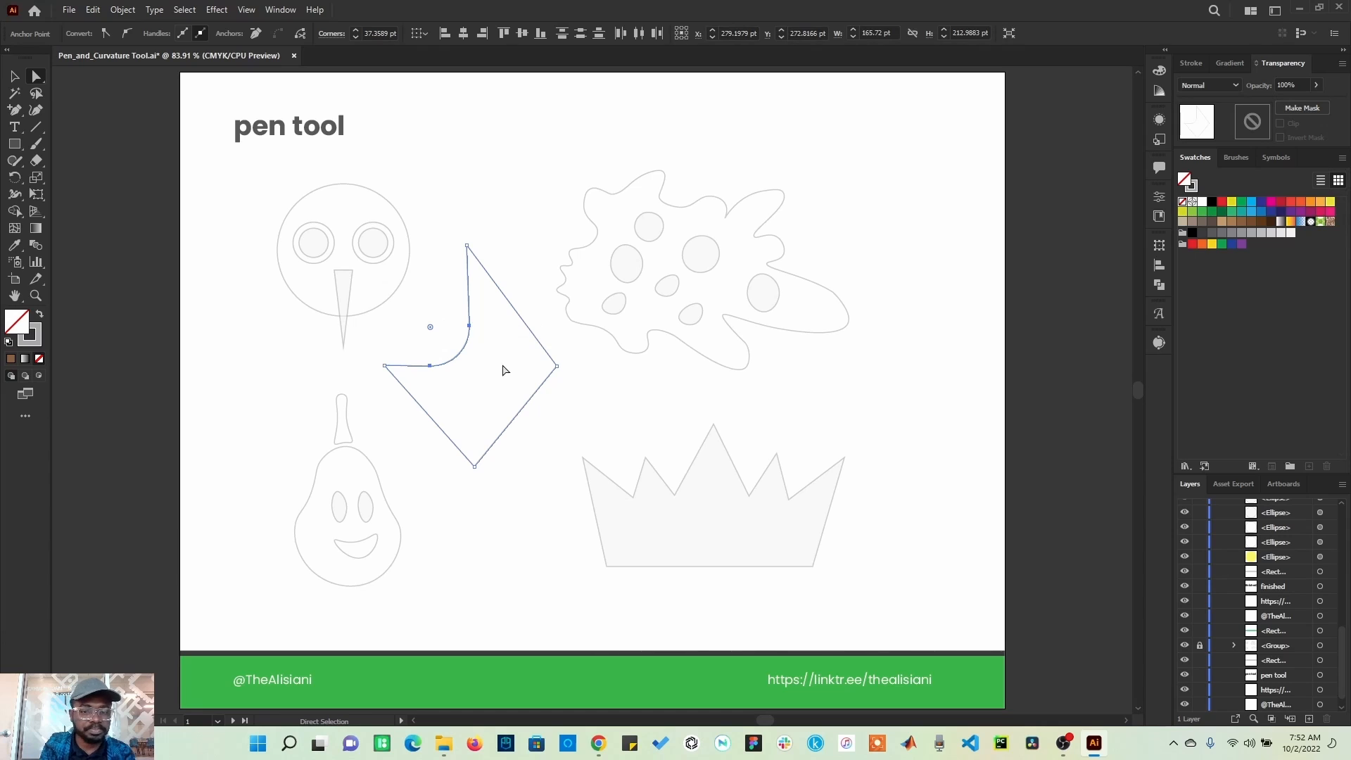
key("ctrl+z")
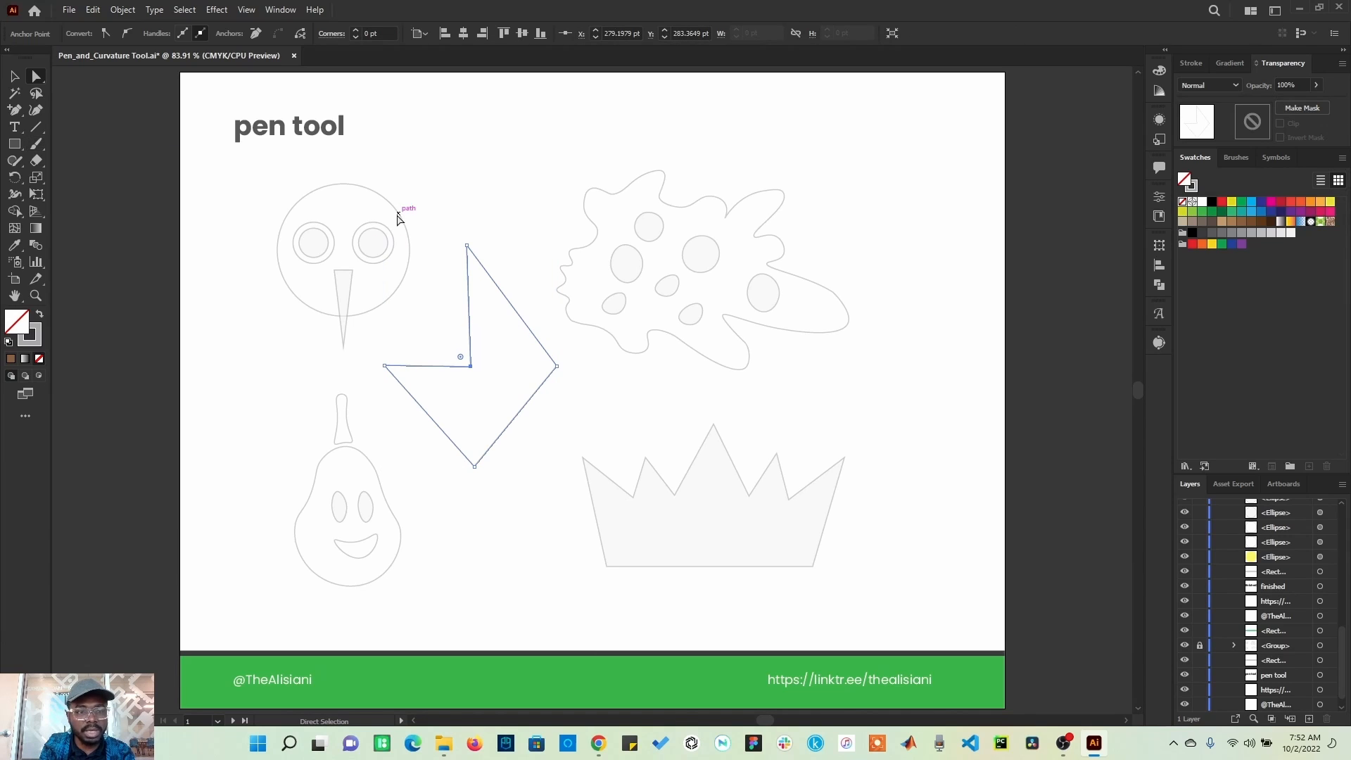
left_click(14, 79)
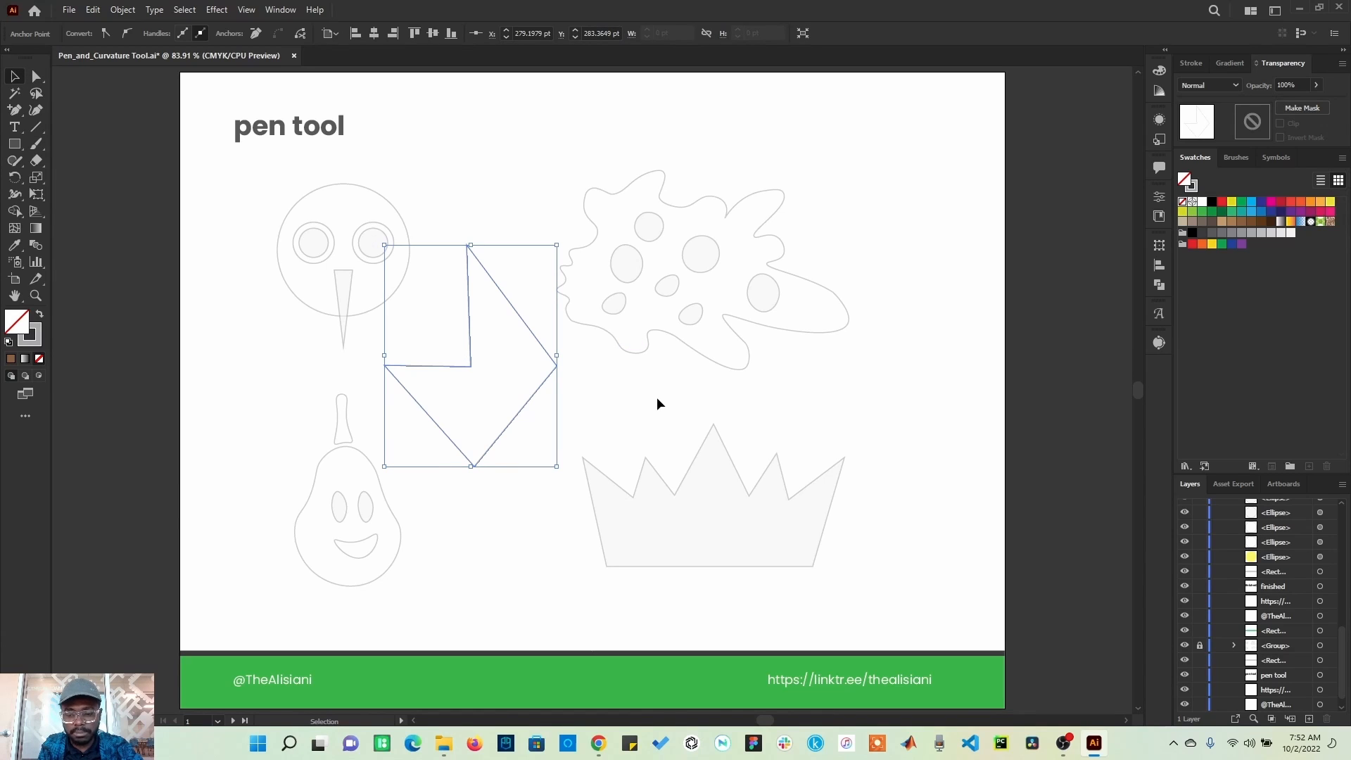
key("Delete")
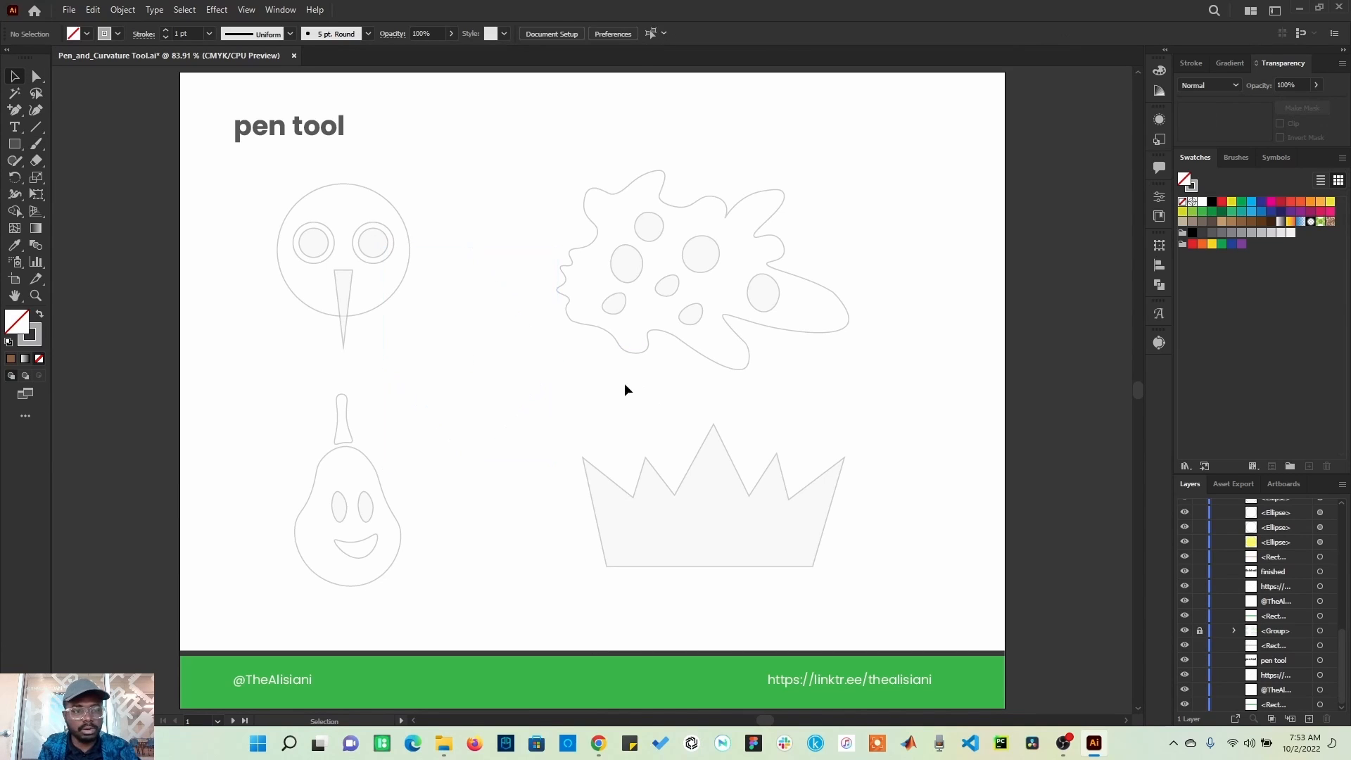
Draw a closed, roughly circular path of curved segments between the pear and the crown with the Pen tool
left_click_drag(19, 114, 53, 110)
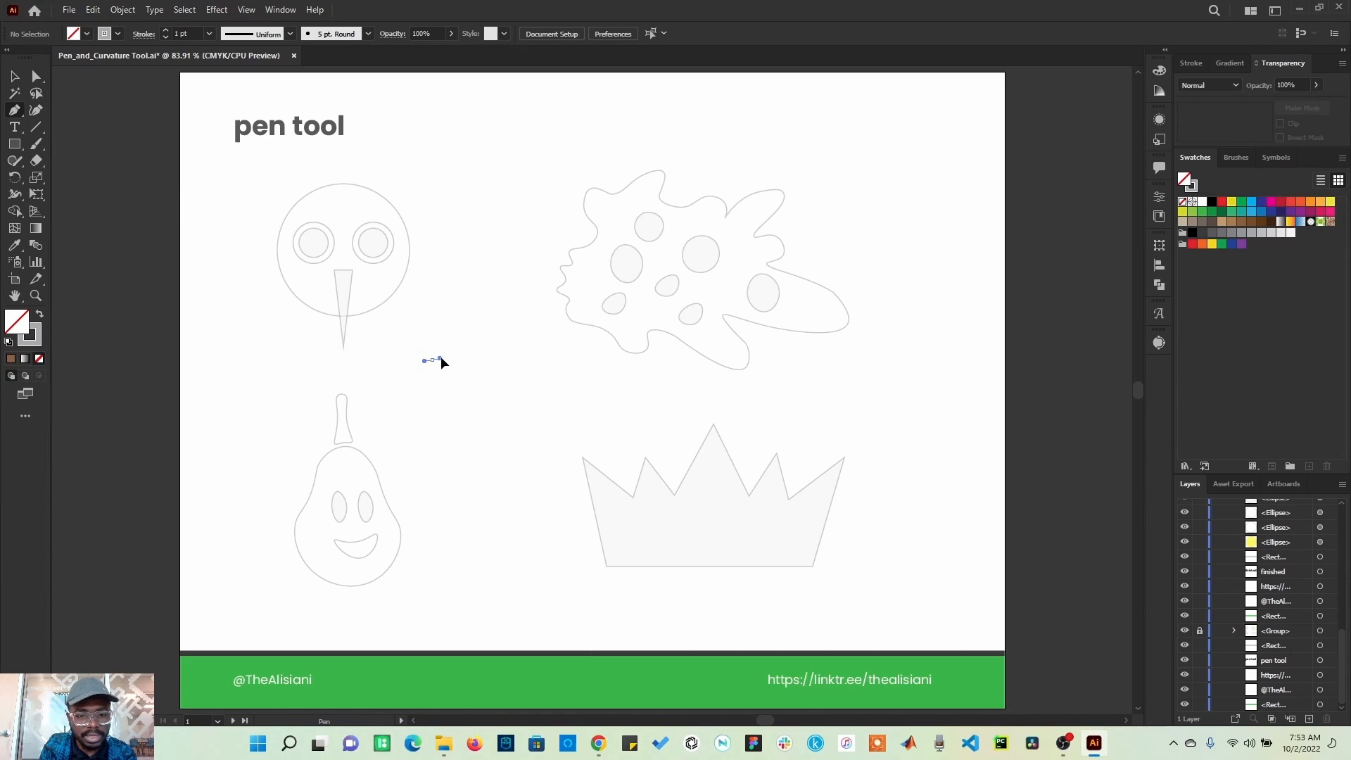
left_click_drag(440, 359, 475, 356)
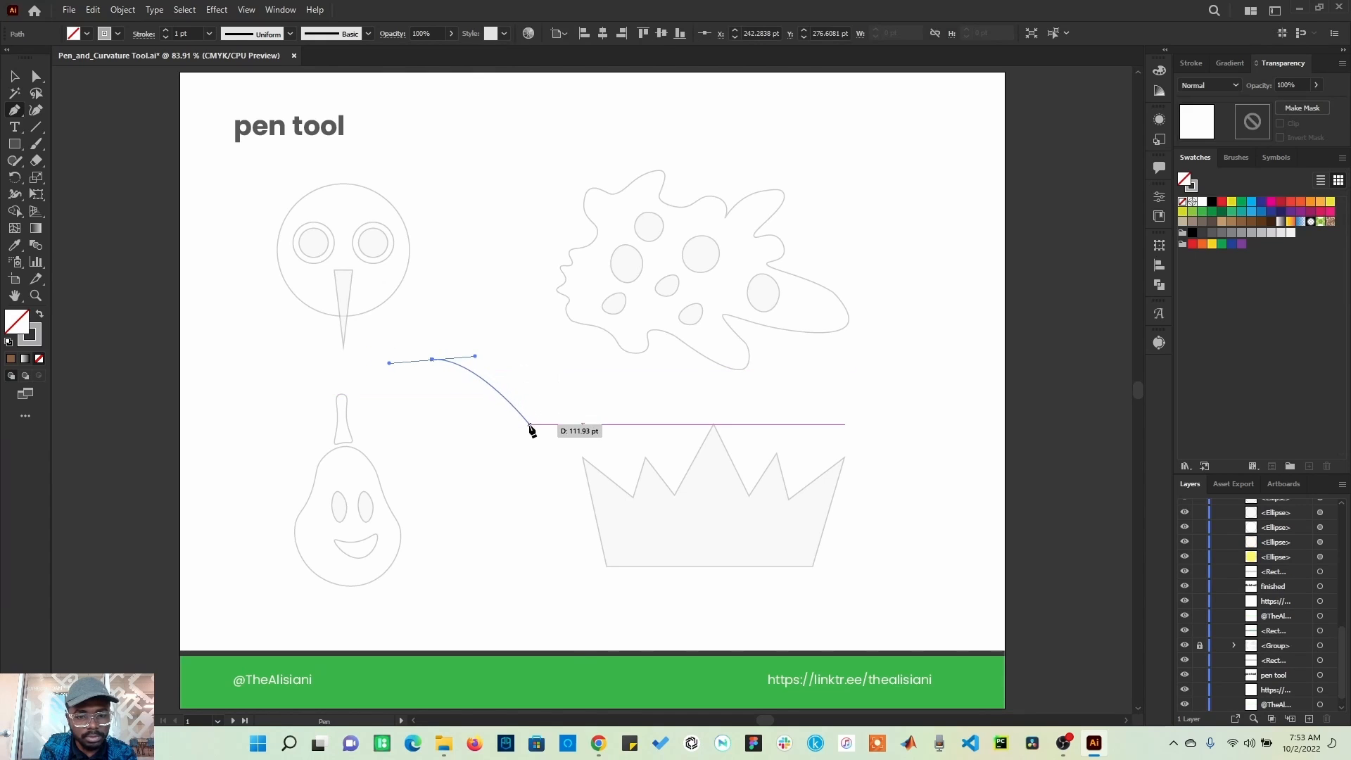
left_click_drag(529, 424, 477, 525)
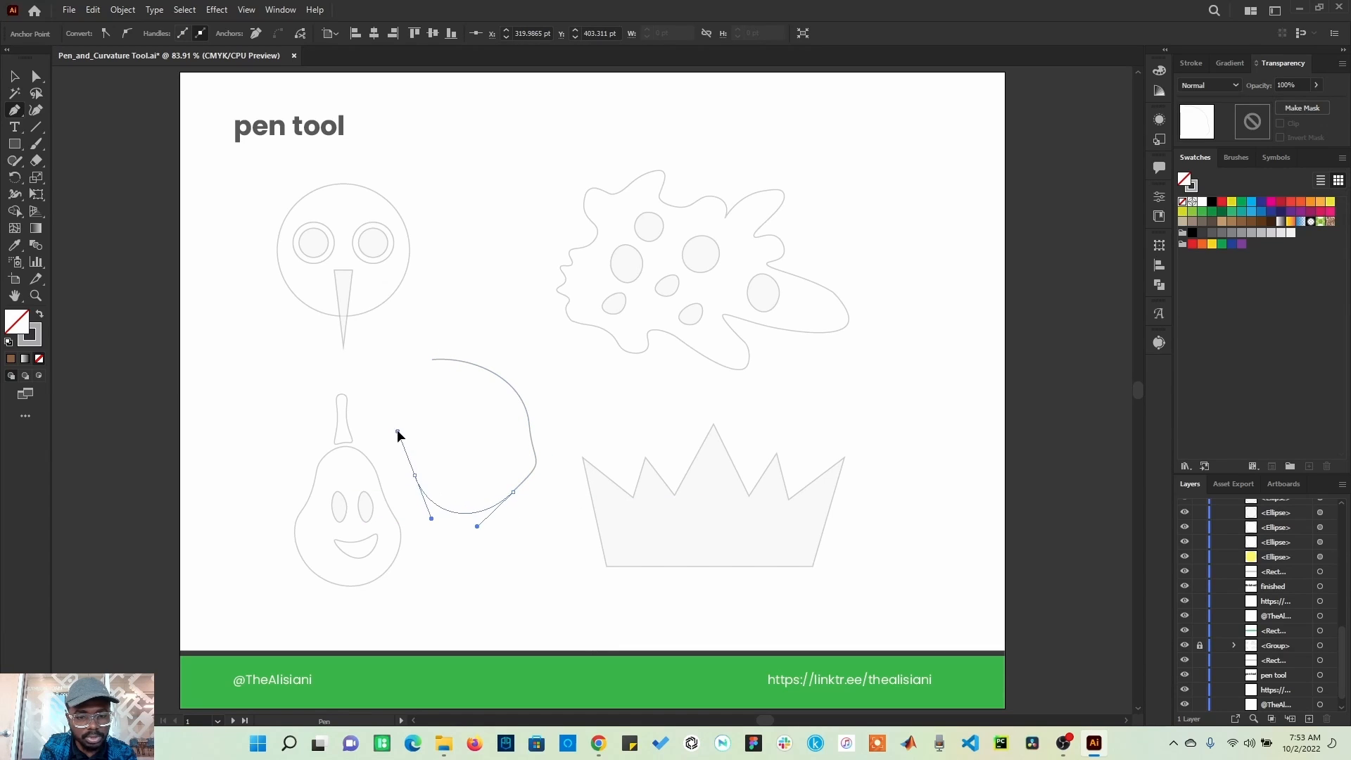
left_click_drag(397, 432, 499, 339)
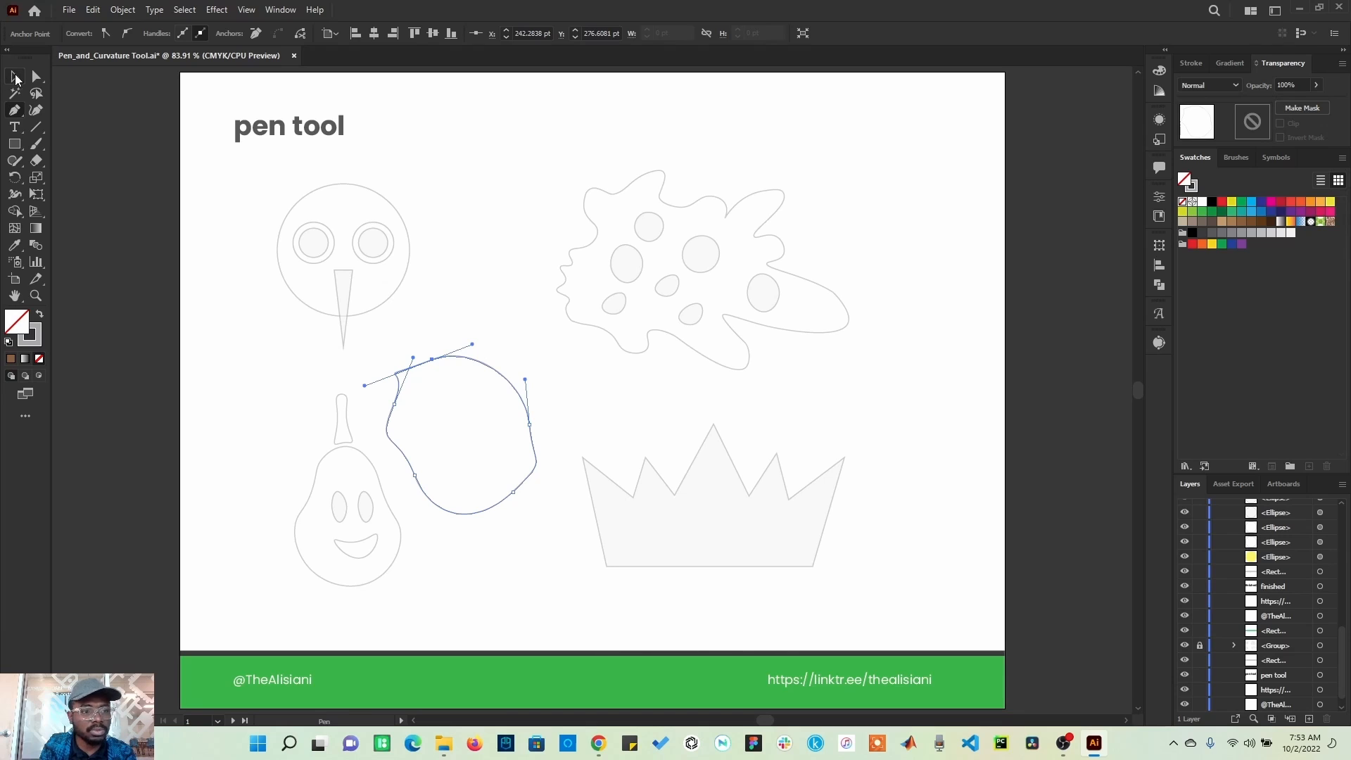
Undo the curved Pen path until all of its segments are removed
left_click(15, 76)
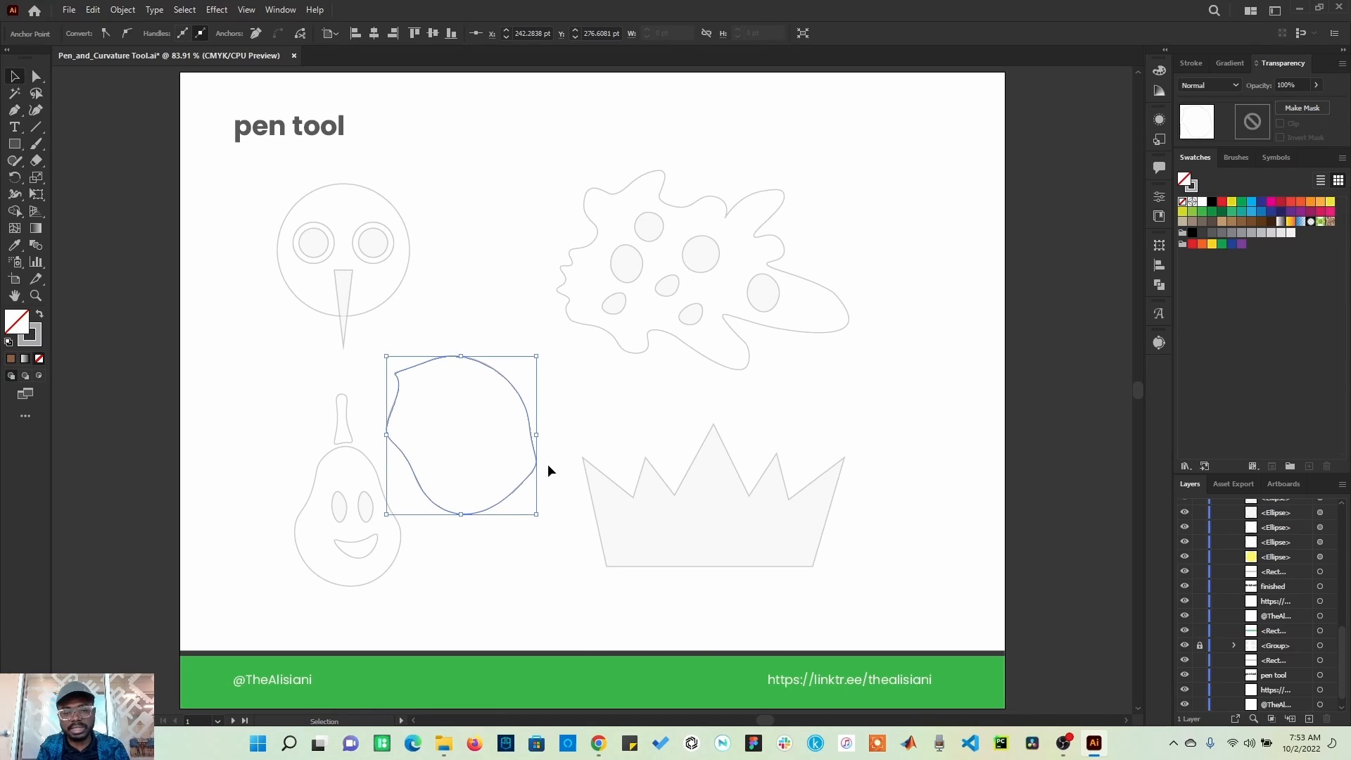
key("ctrl+z")
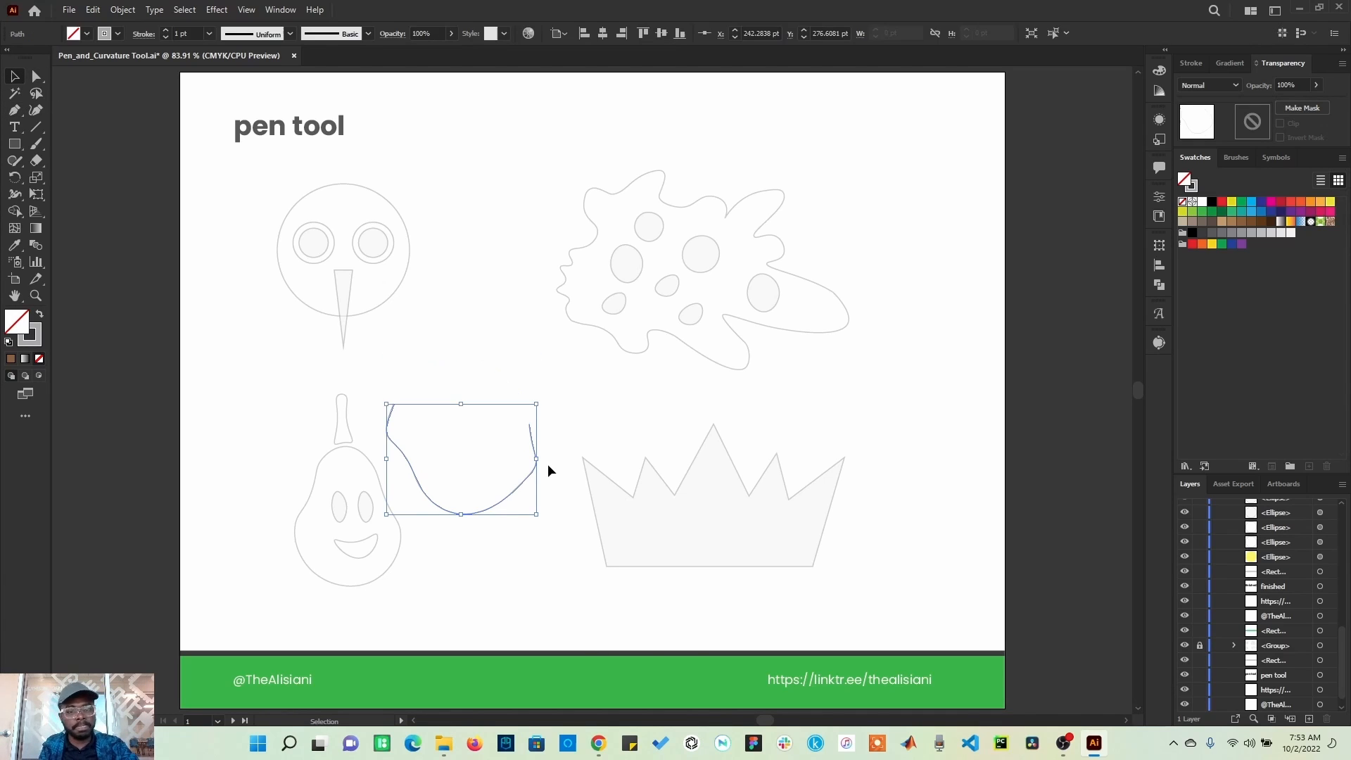
key("ctrl+z")
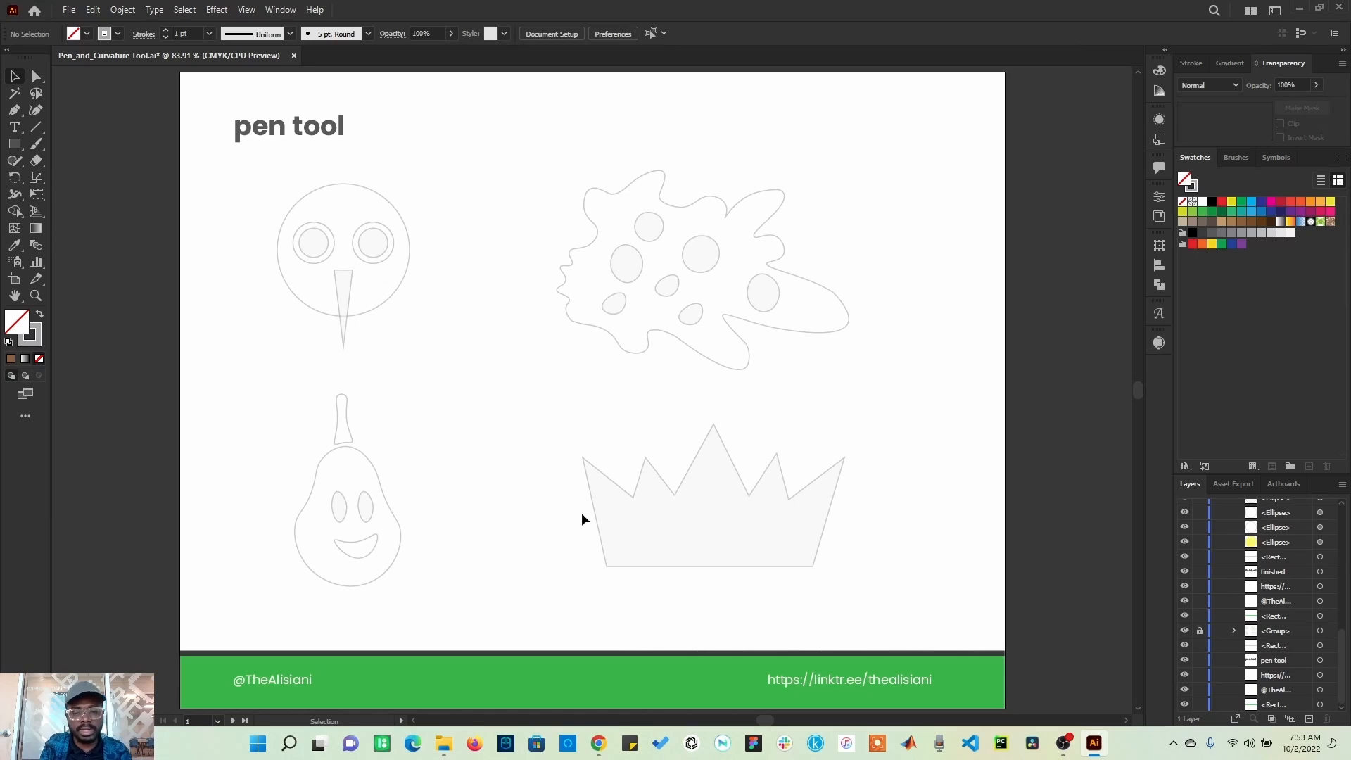
Trace the crown's base, right side and right-hand peaks up to the central peak with straight Pen tool segments
left_click(14, 112)
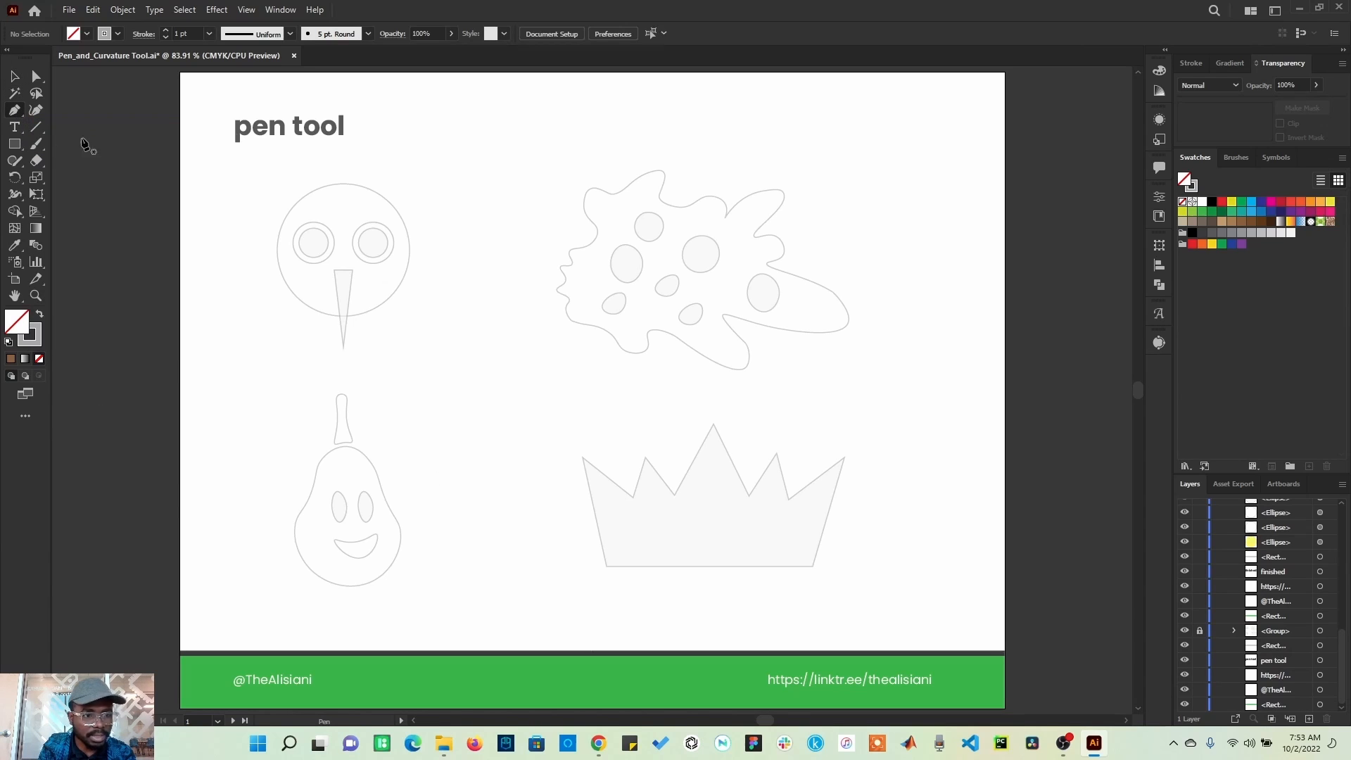
left_click(607, 566)
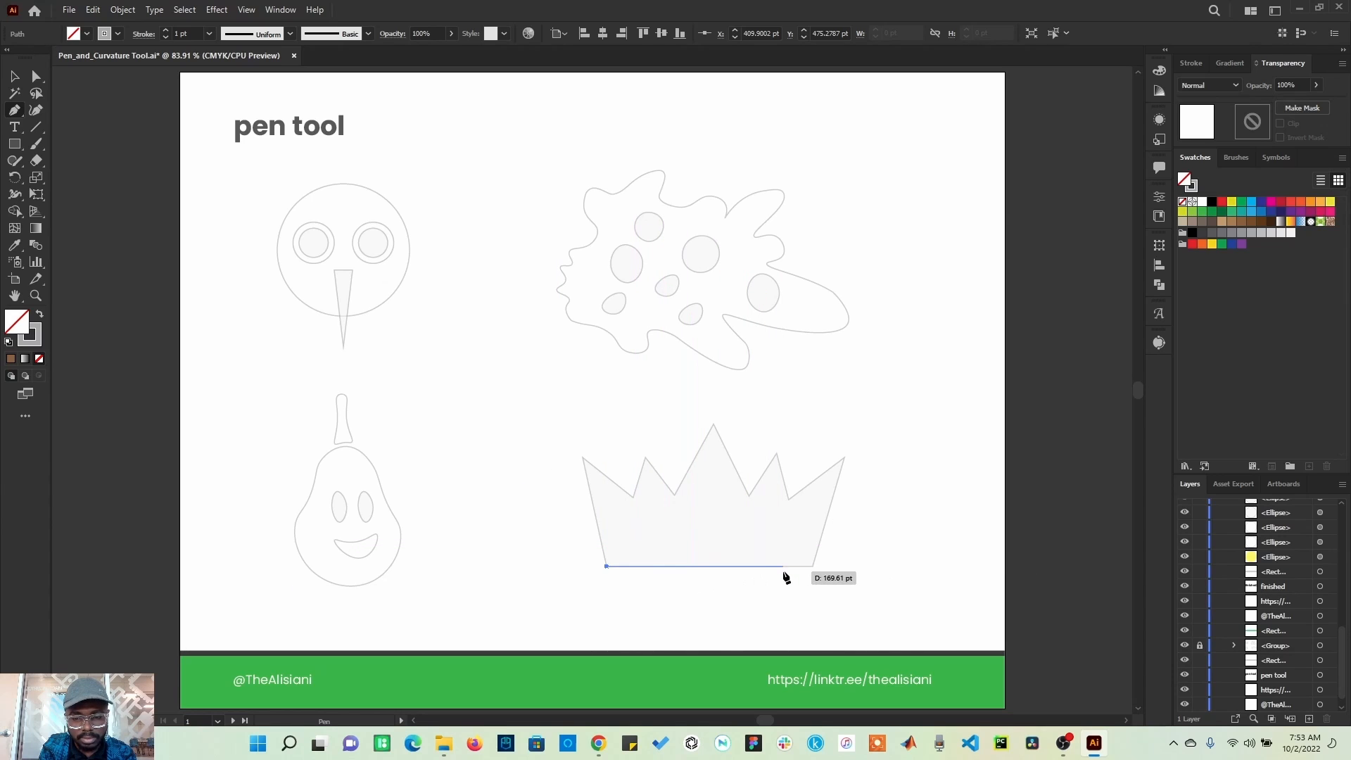
left_click(811, 566)
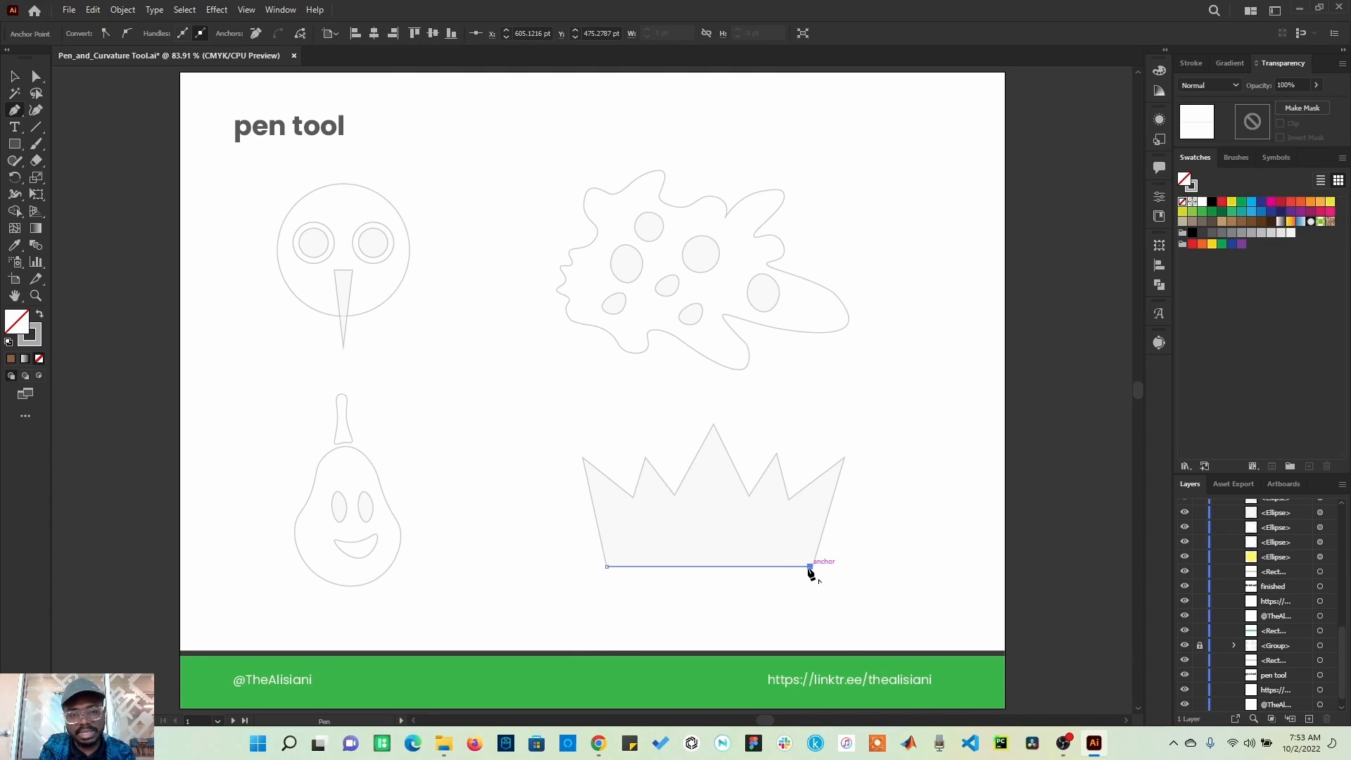
left_click(845, 458)
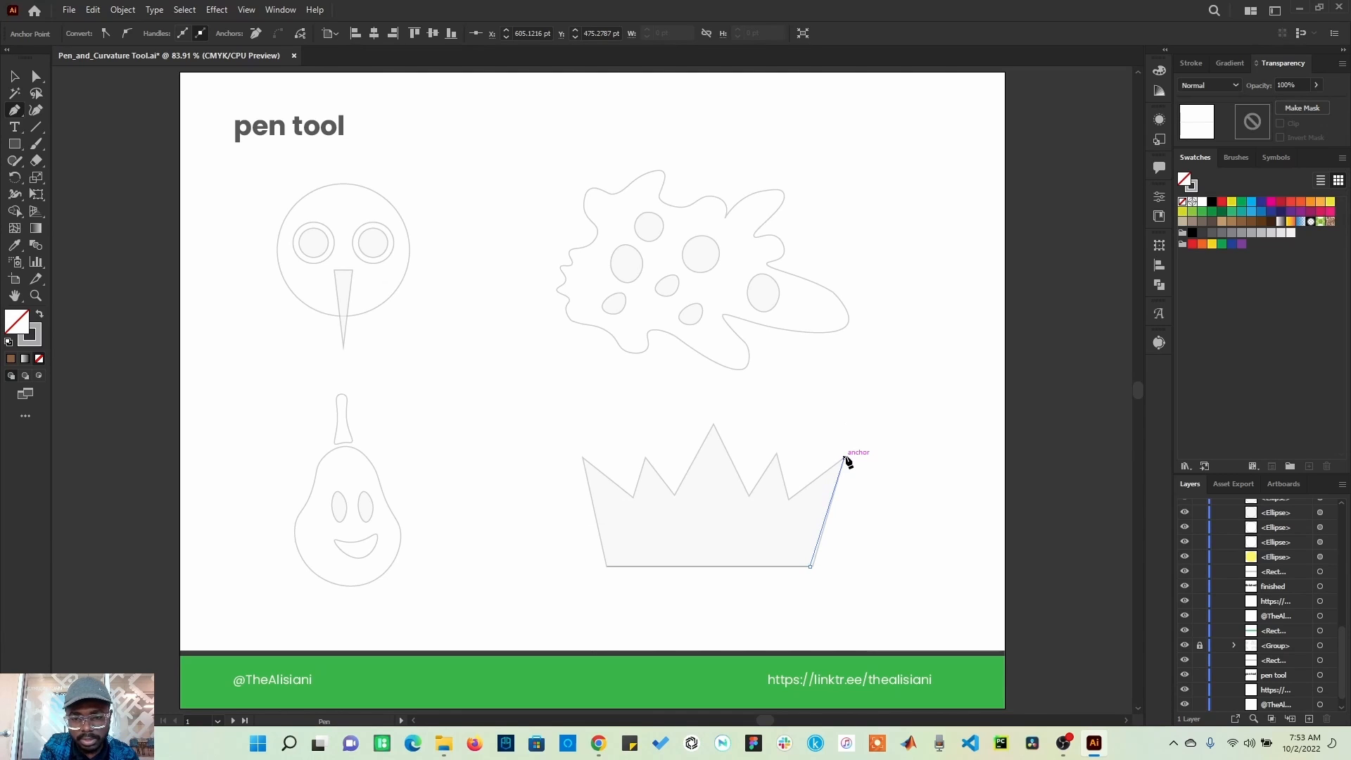
left_click(786, 512)
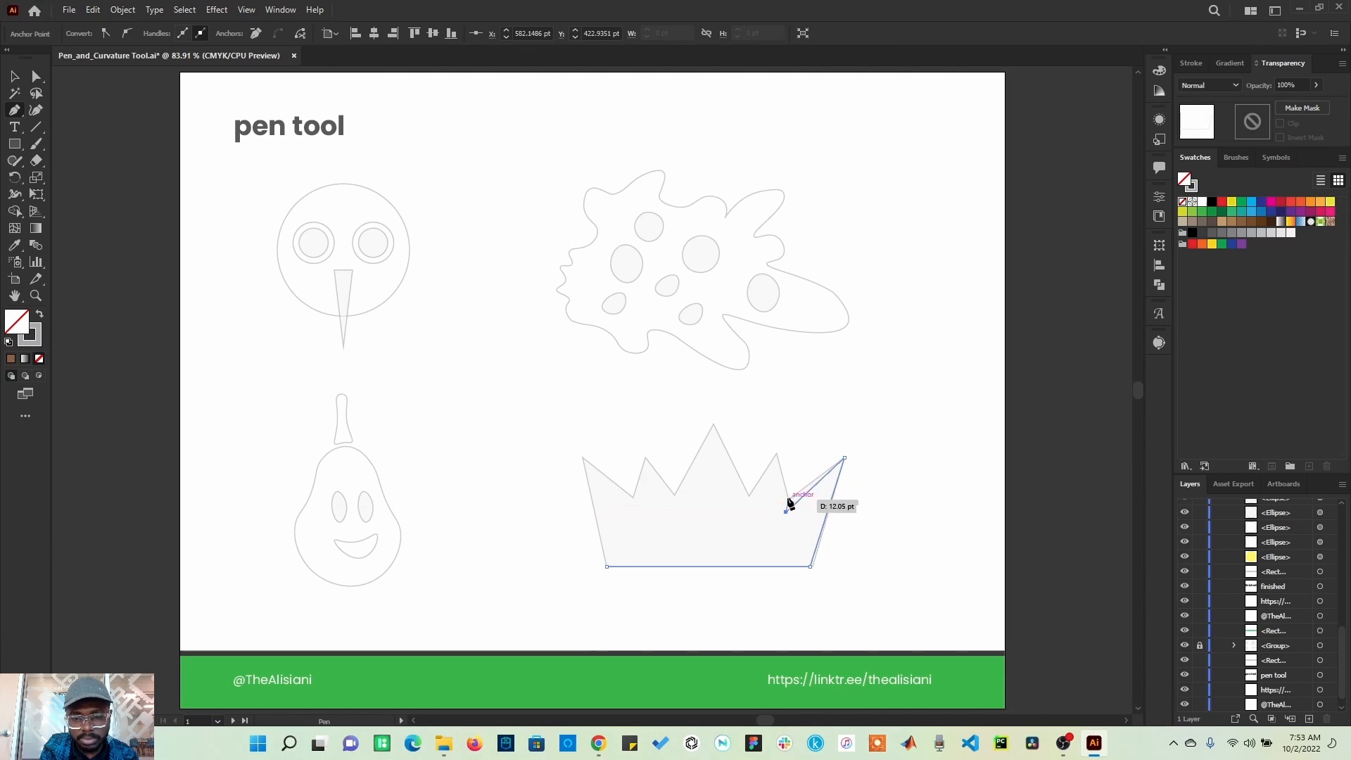
left_click(777, 454)
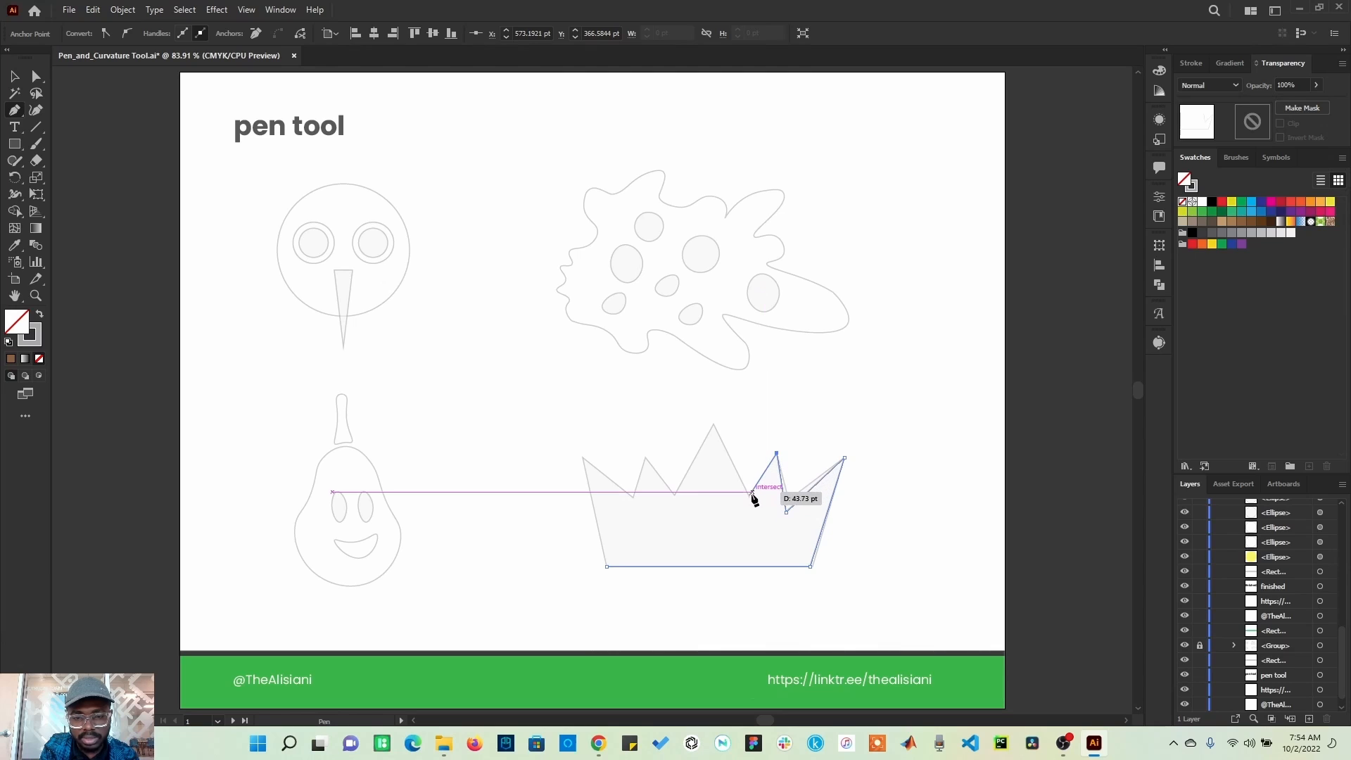
left_click(748, 495)
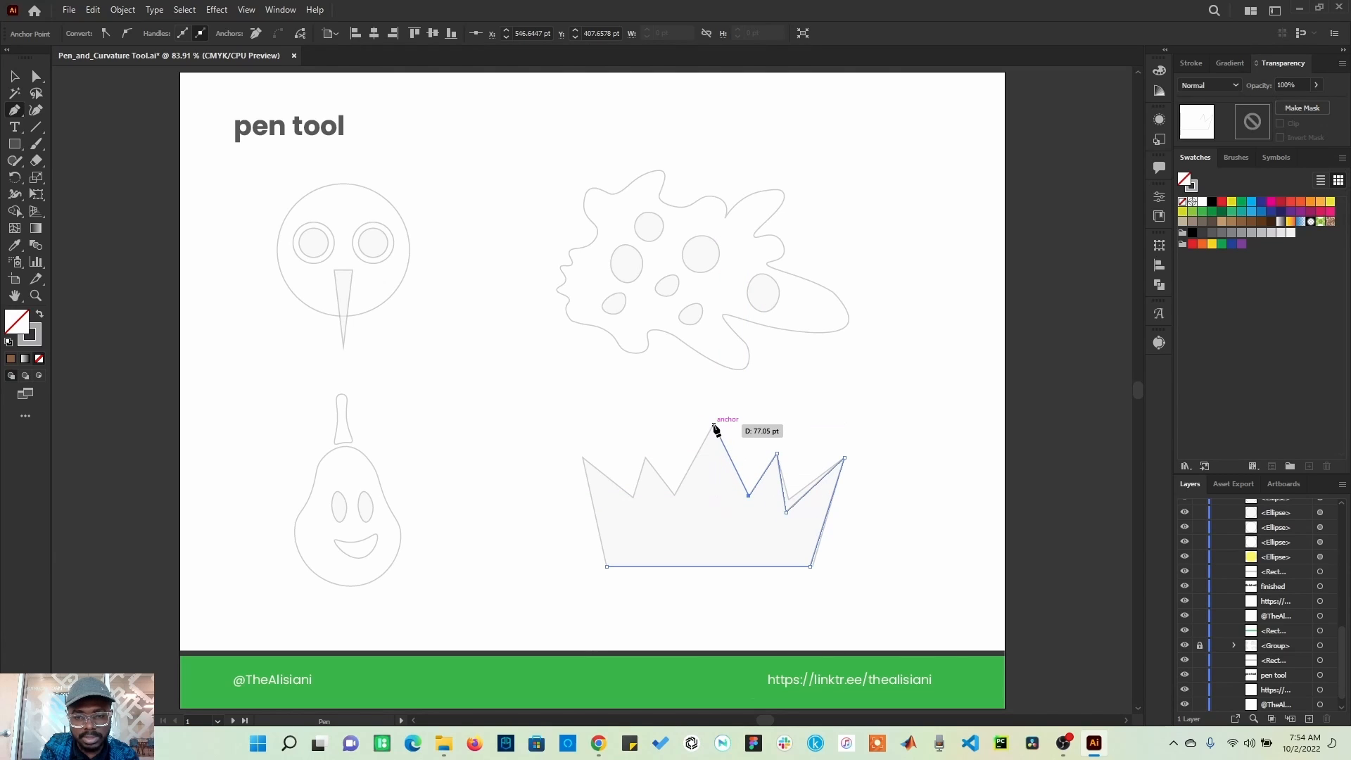
left_click(712, 424)
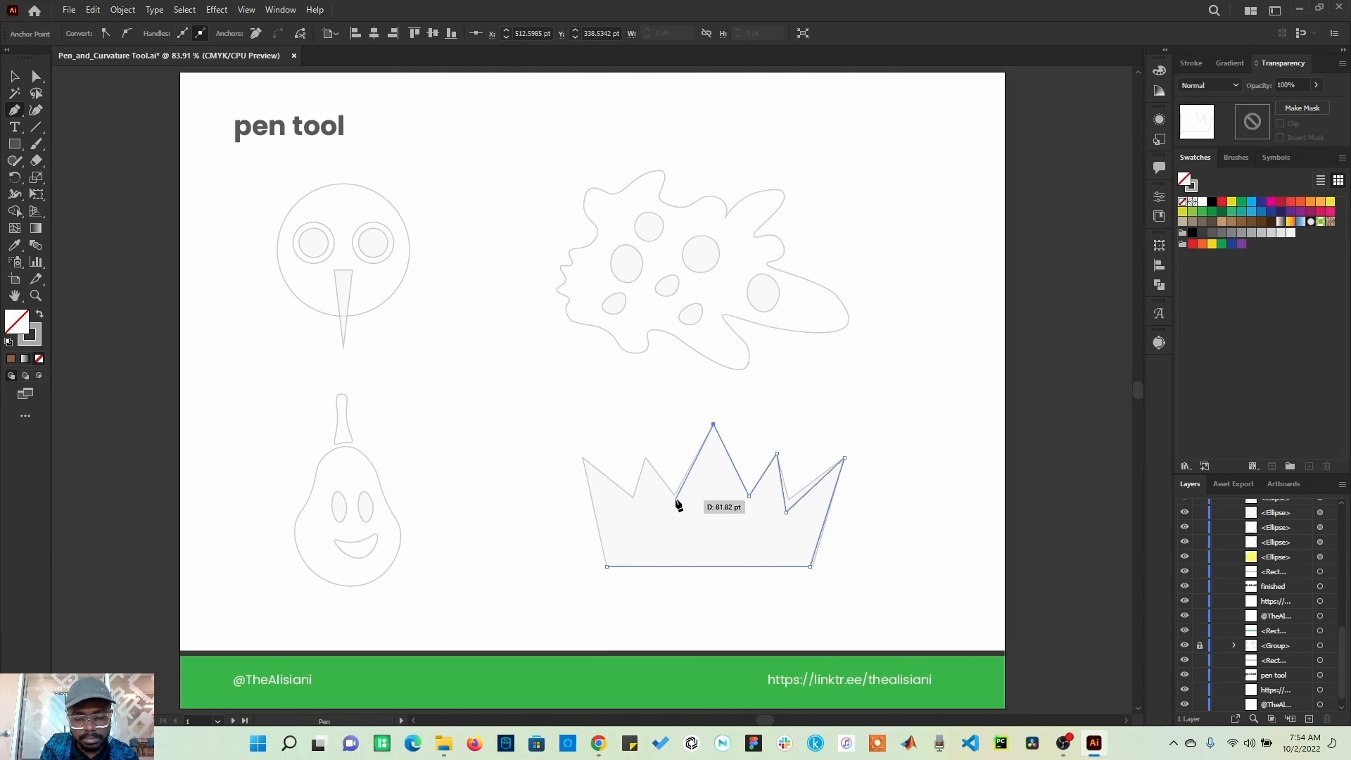
Continue the crown path from the central peak over the left-hand peaks and left side, closing it at the base's lower-left corner
left_click(645, 458)
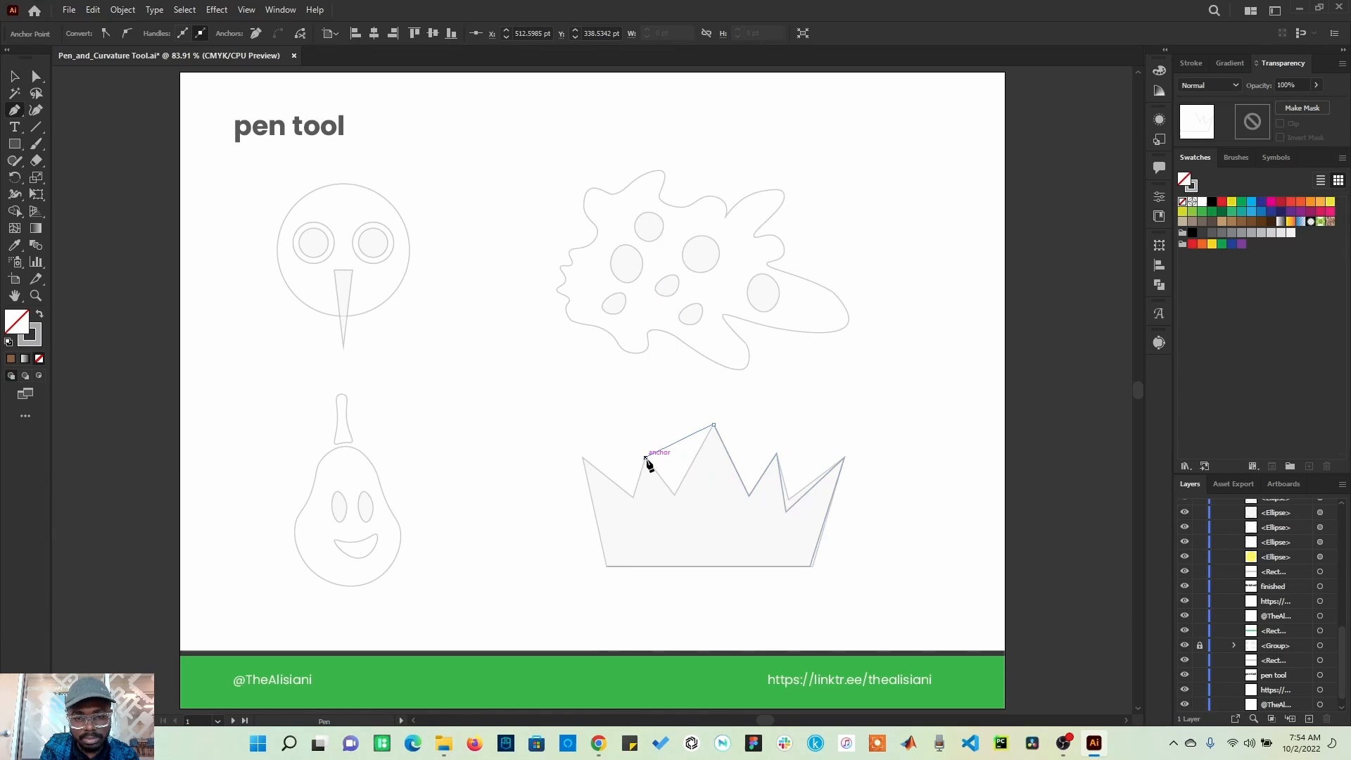
left_click(635, 497)
left_click(582, 458)
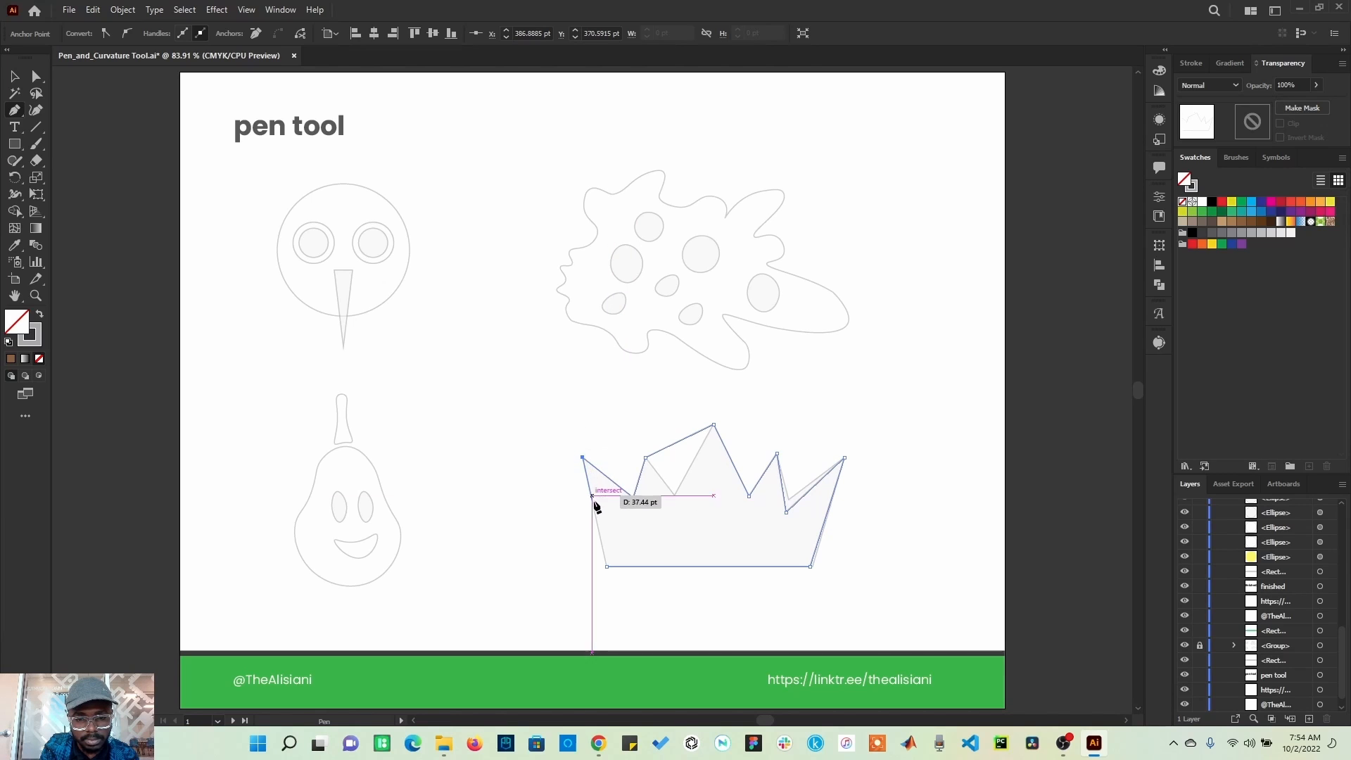
left_click(613, 538)
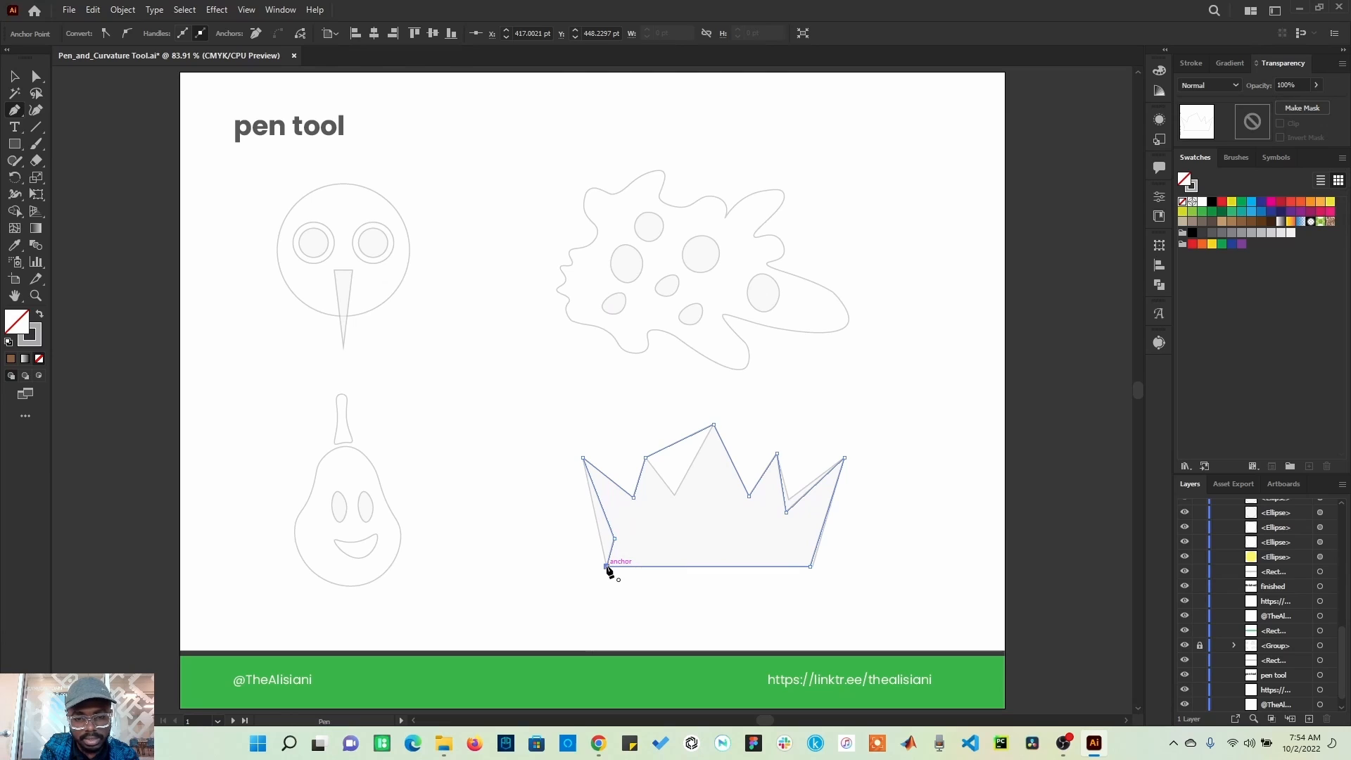
left_click(606, 566)
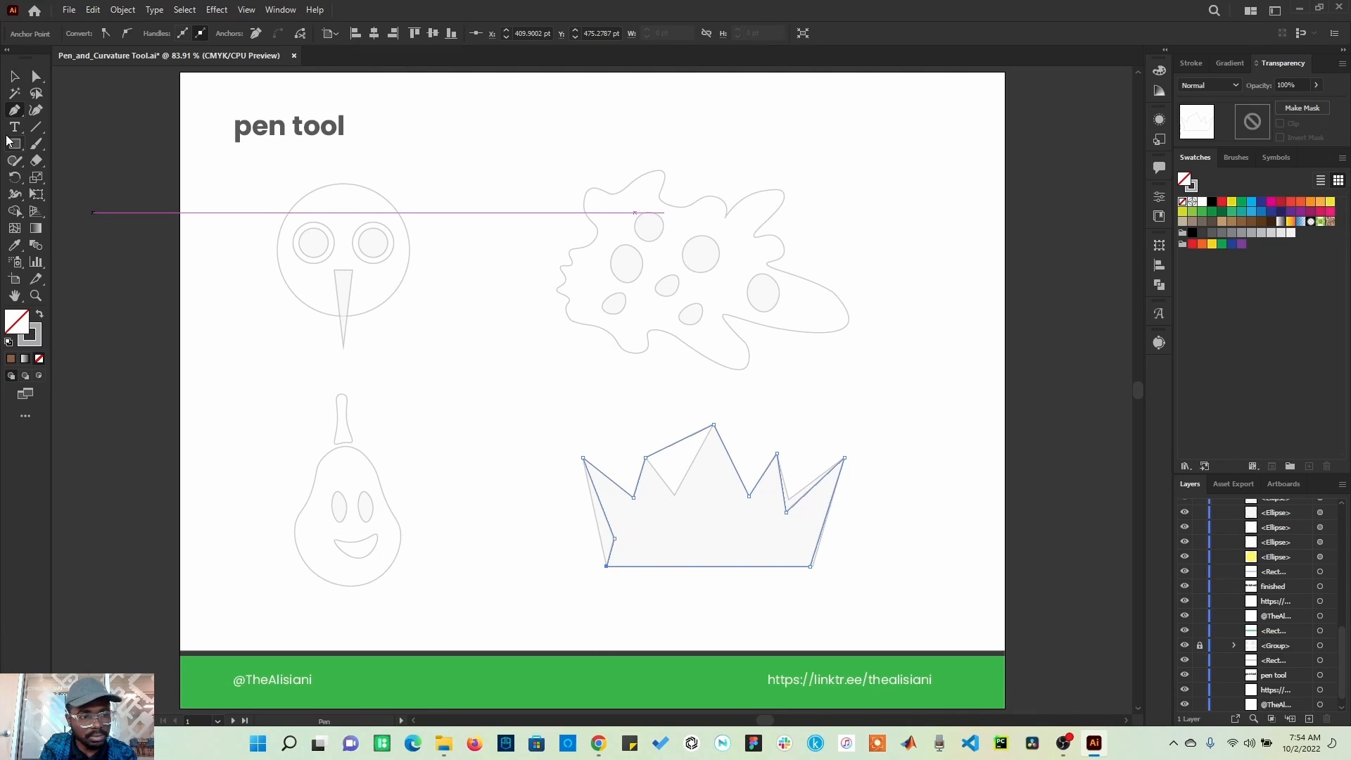
Delete the stray anchor point on the crown path's left side so that side runs straight to the base
left_click(14, 111)
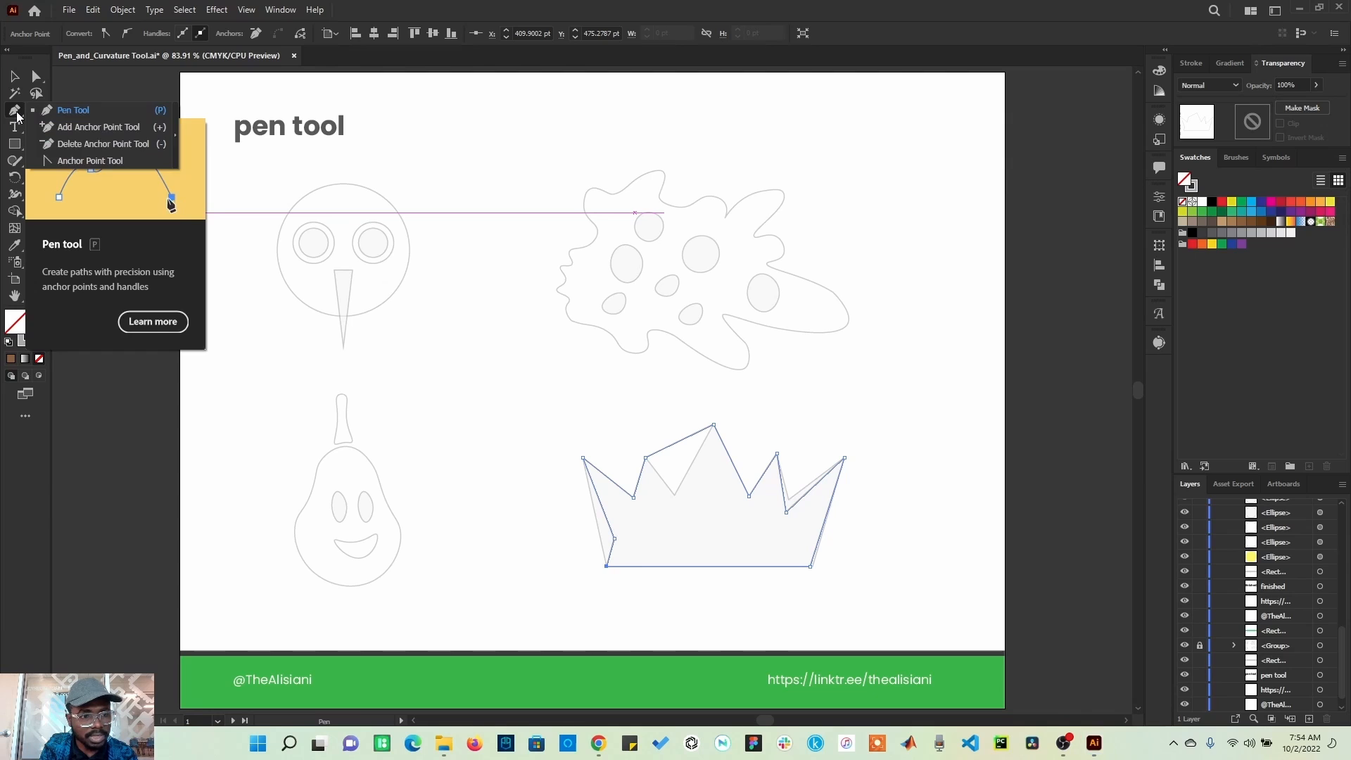
left_click(123, 146)
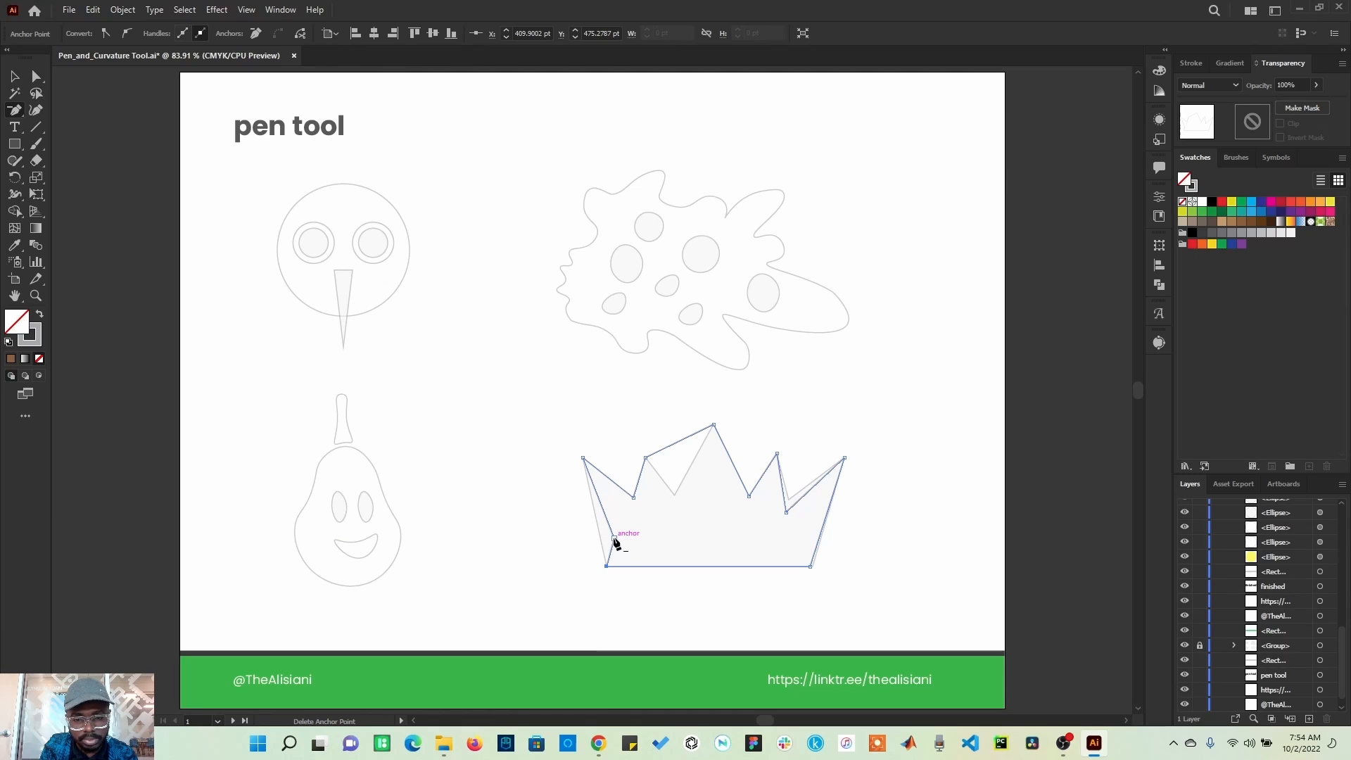
left_click(614, 539)
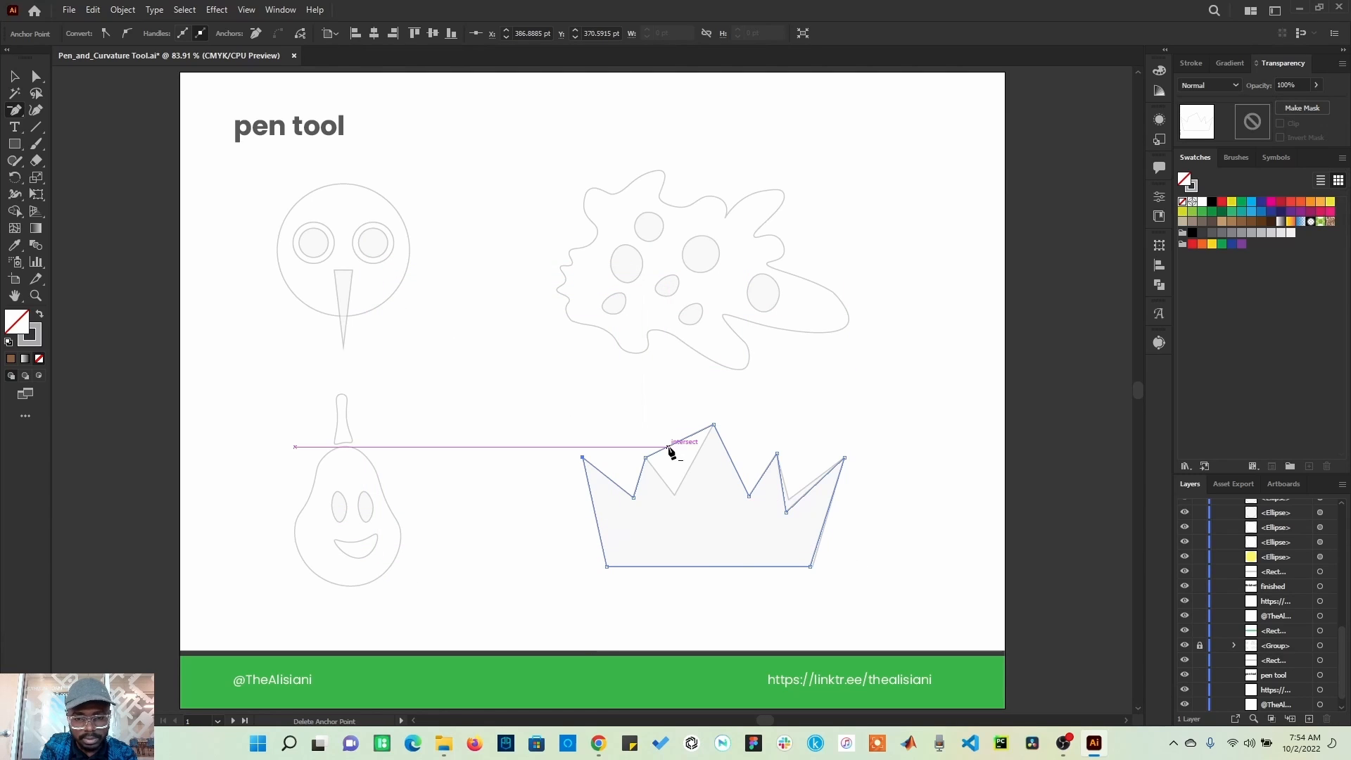
Add an anchor point between the crown's central peak and the peak left of it, and move it down into the template's valley
left_click(13, 110)
left_click(74, 129)
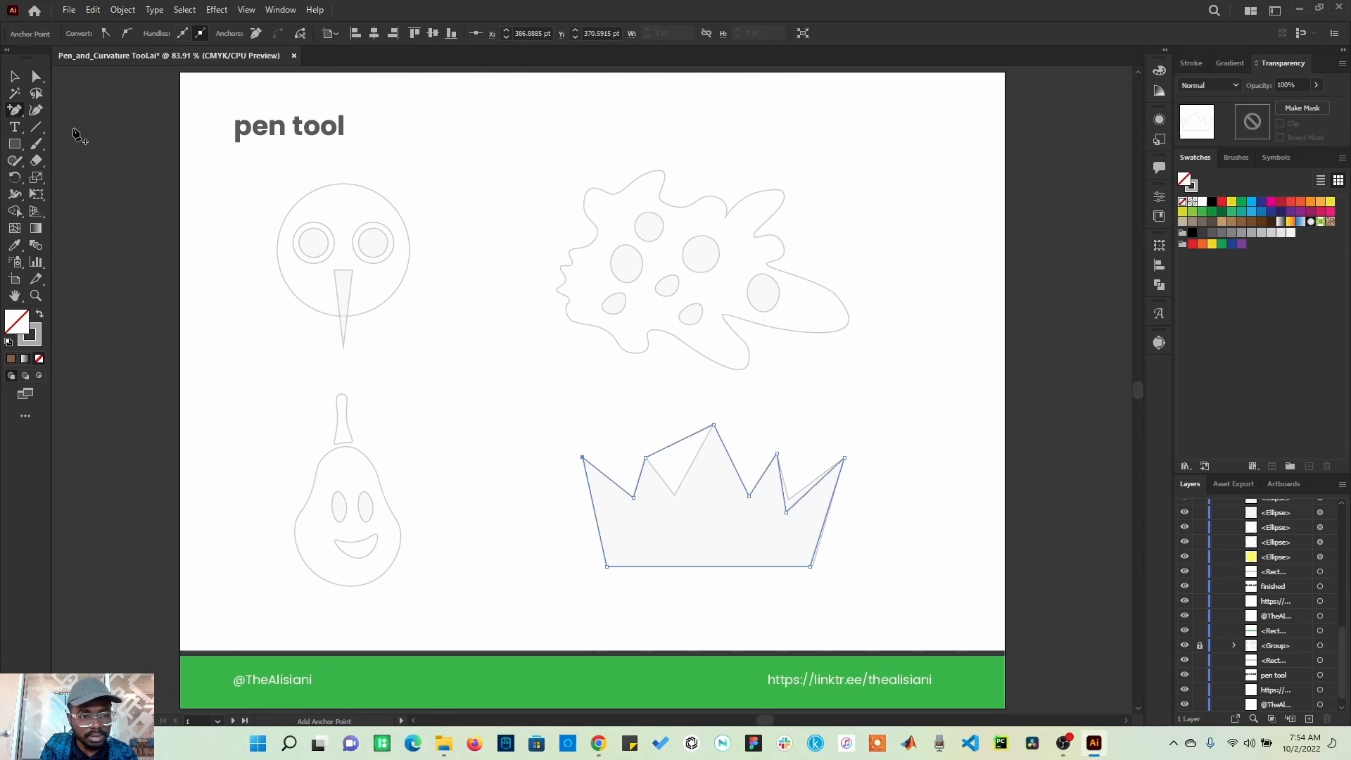
left_click(668, 448)
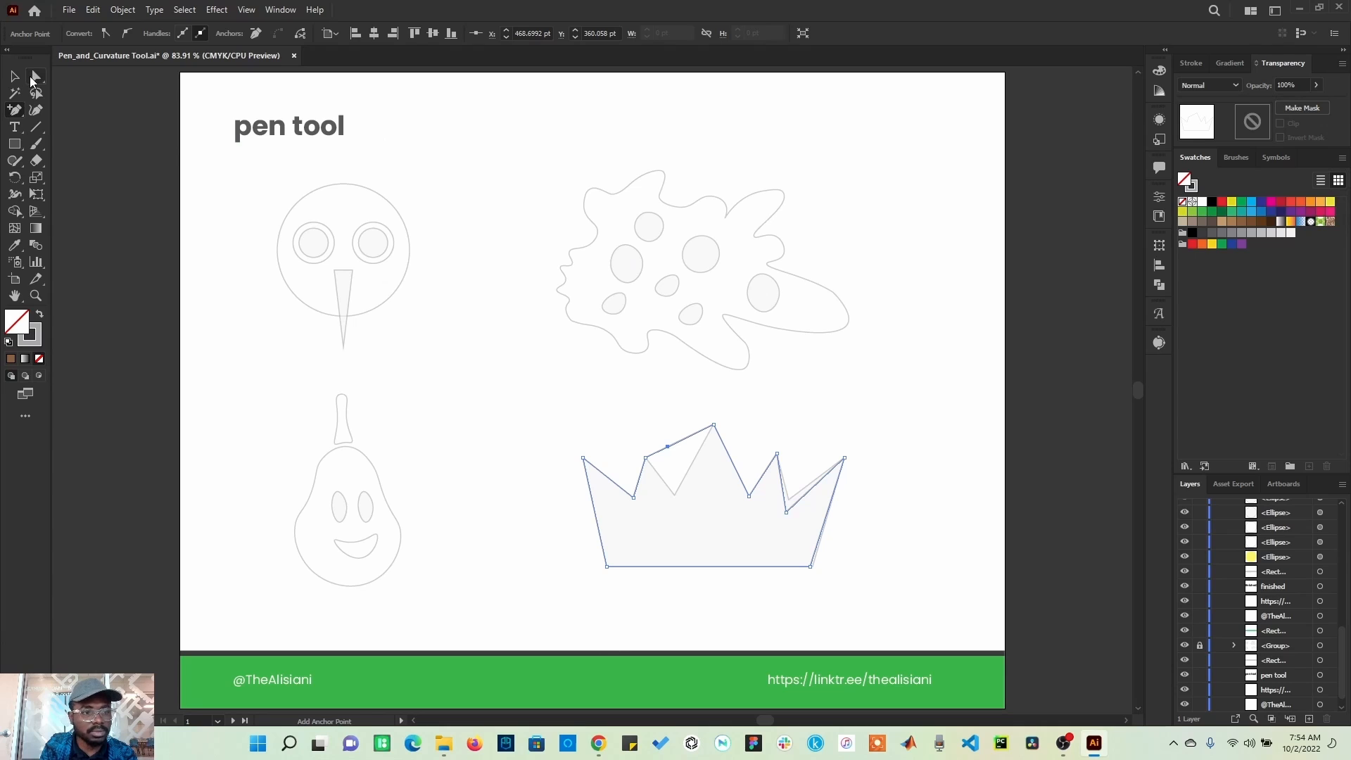
left_click(33, 80)
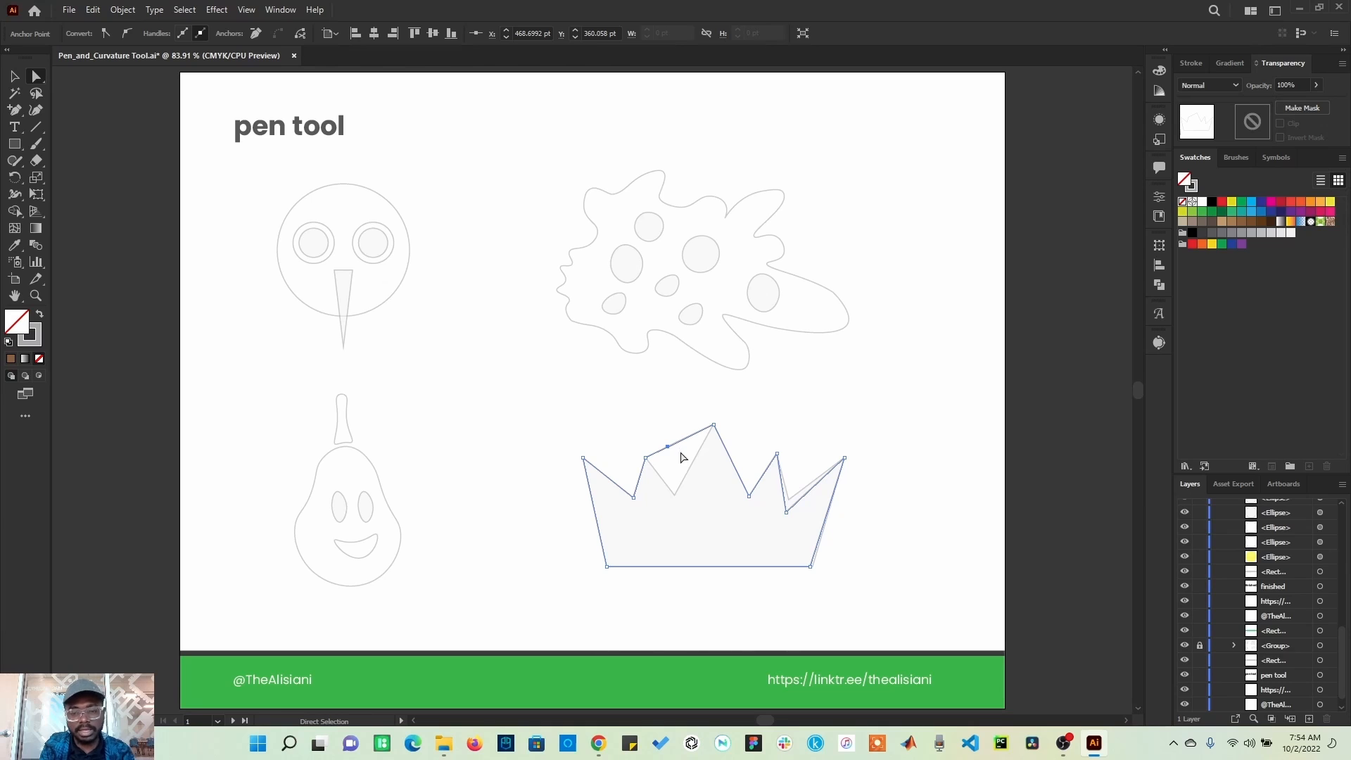
left_click(669, 447)
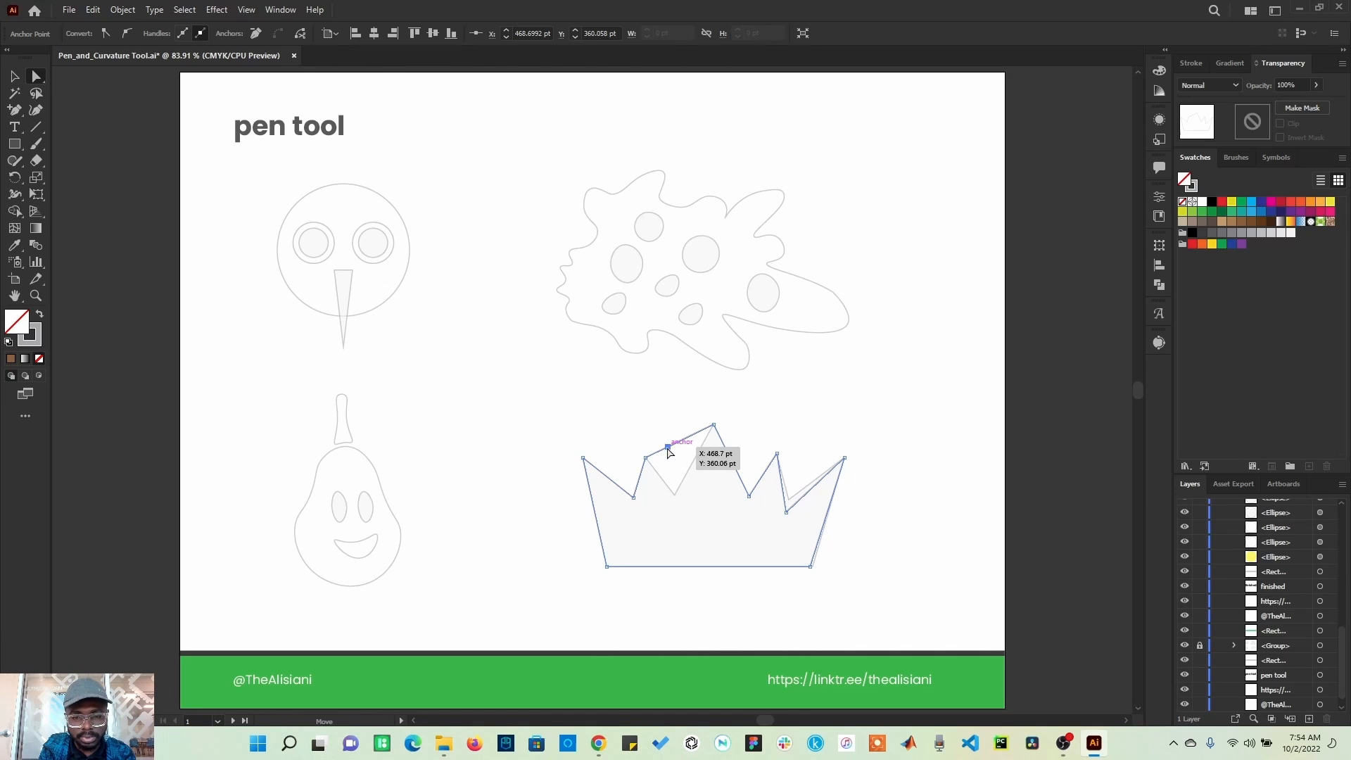
left_click_drag(670, 448, 674, 496)
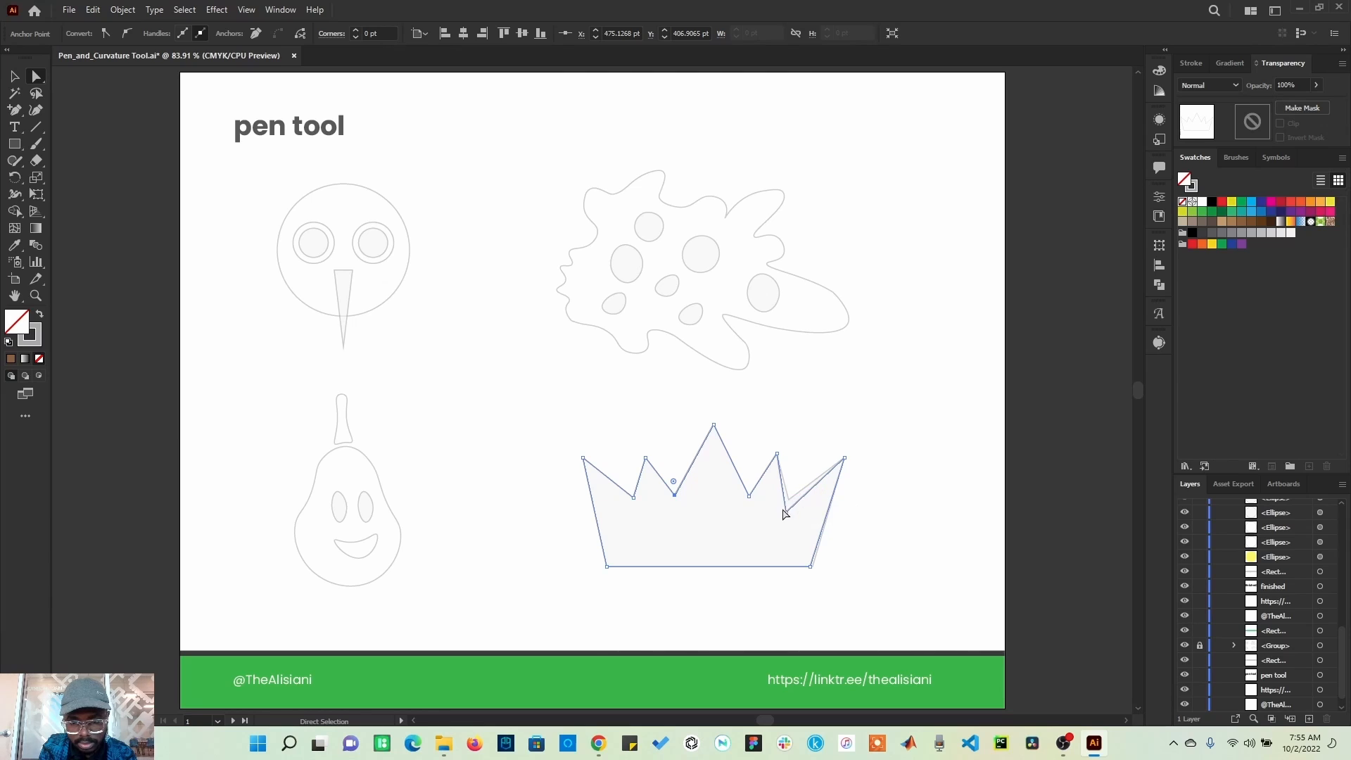
Move the crown path's rightmost valley anchor and lower-right corner anchor onto the template outline, then deselect the path
left_click_drag(786, 512, 791, 500)
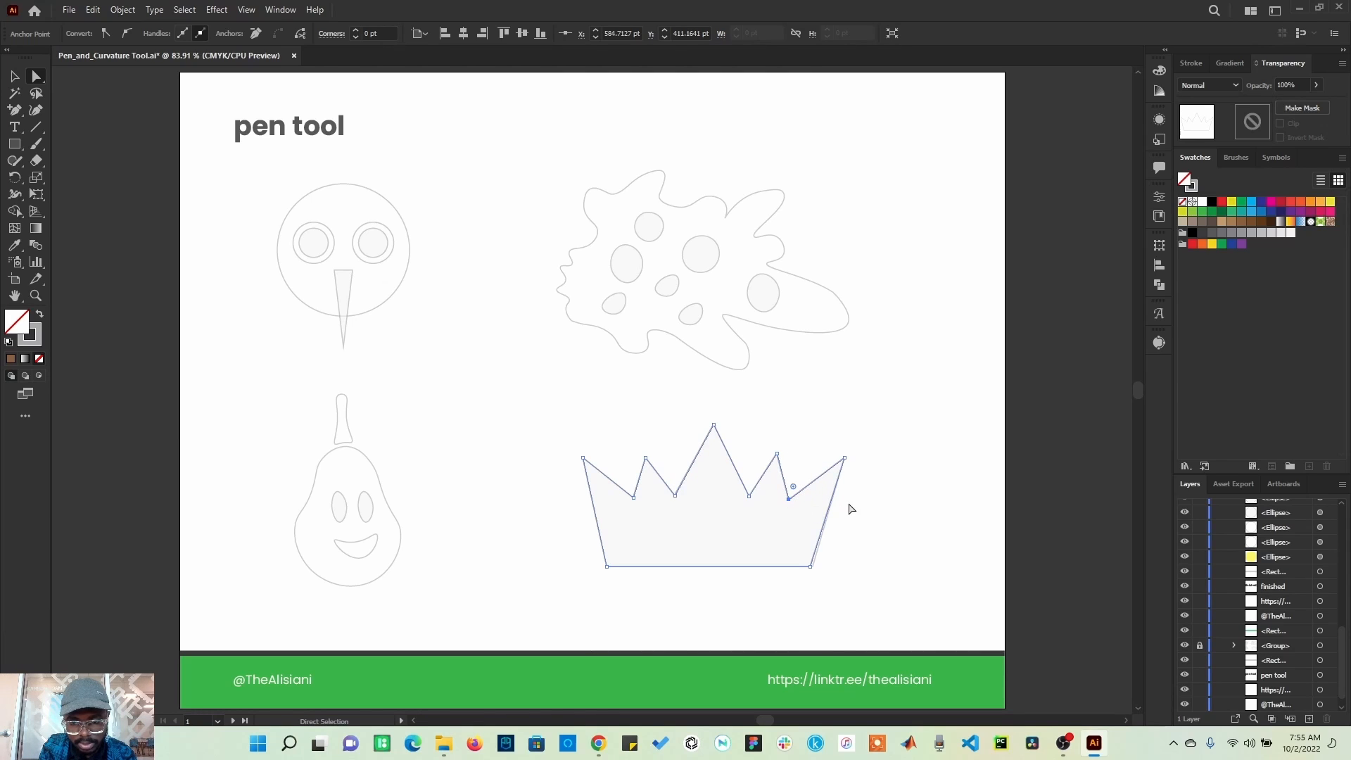
left_click_drag(809, 568, 815, 574)
left_click(848, 574)
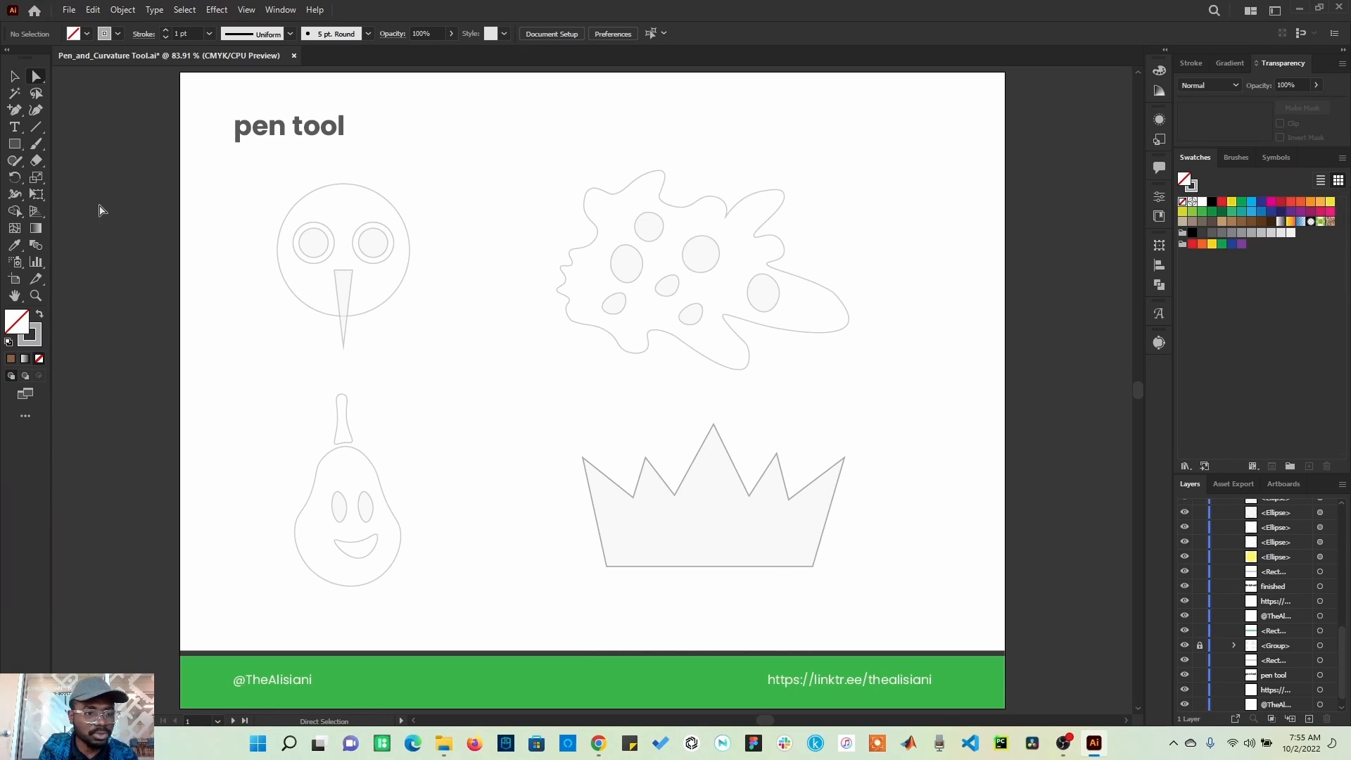
Try to trace the bird face's large circle with a closed path of curved Pen tool segments
left_click_drag(15, 109, 64, 112)
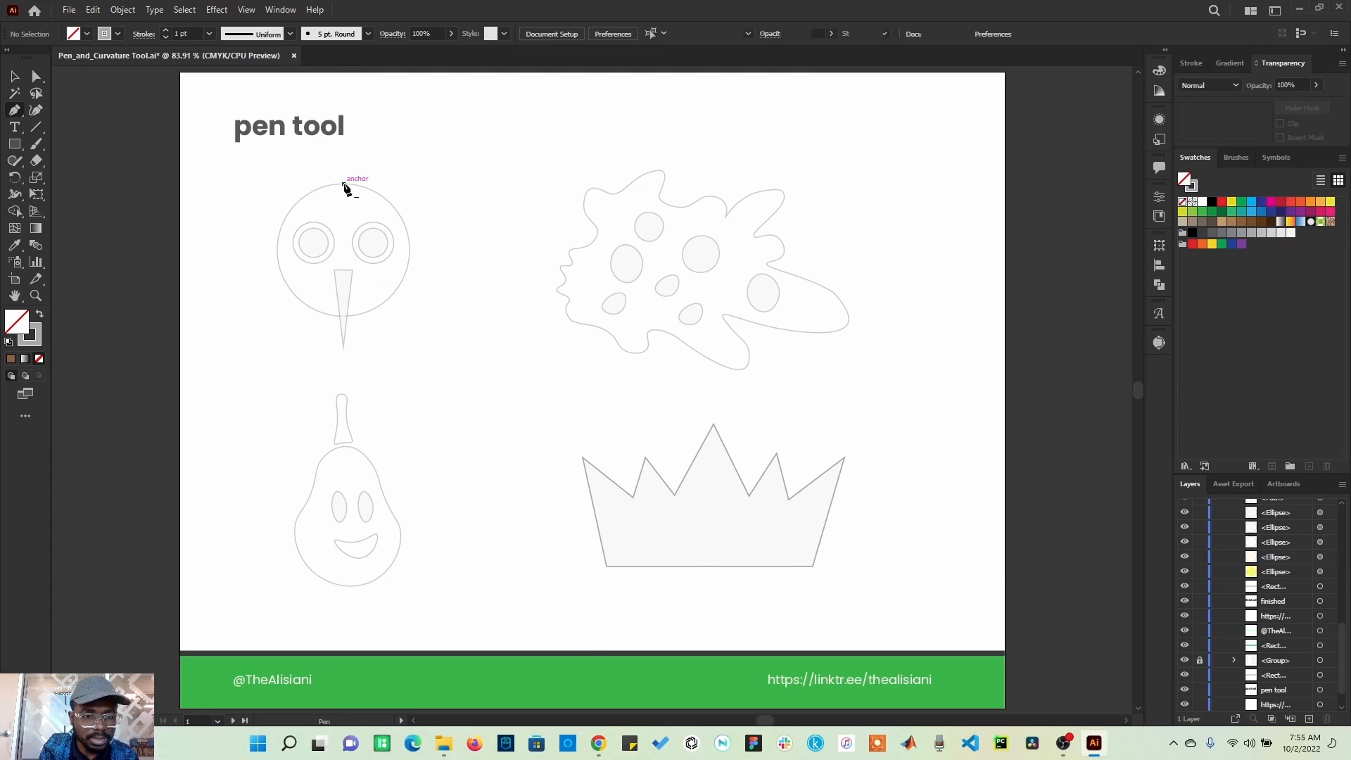
left_click_drag(344, 184, 323, 325)
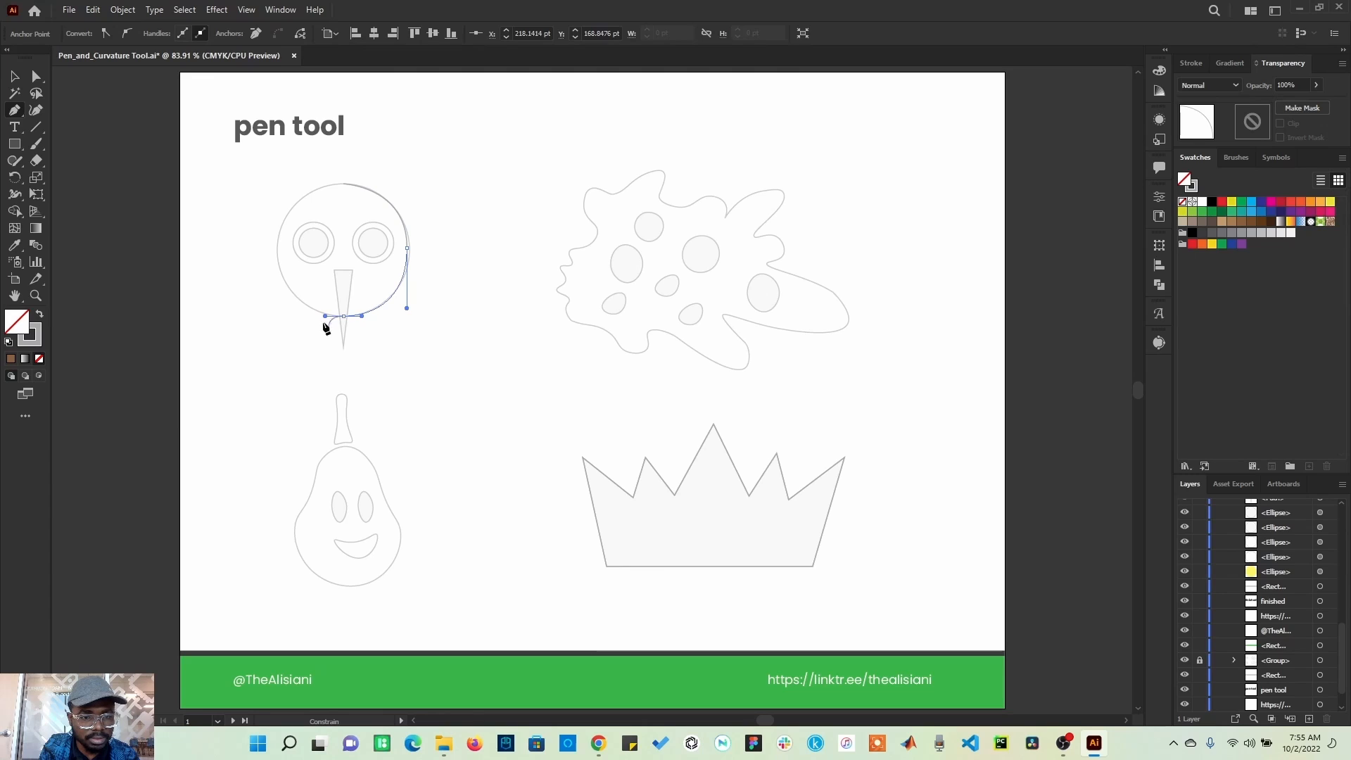
left_click_drag(278, 245, 380, 180)
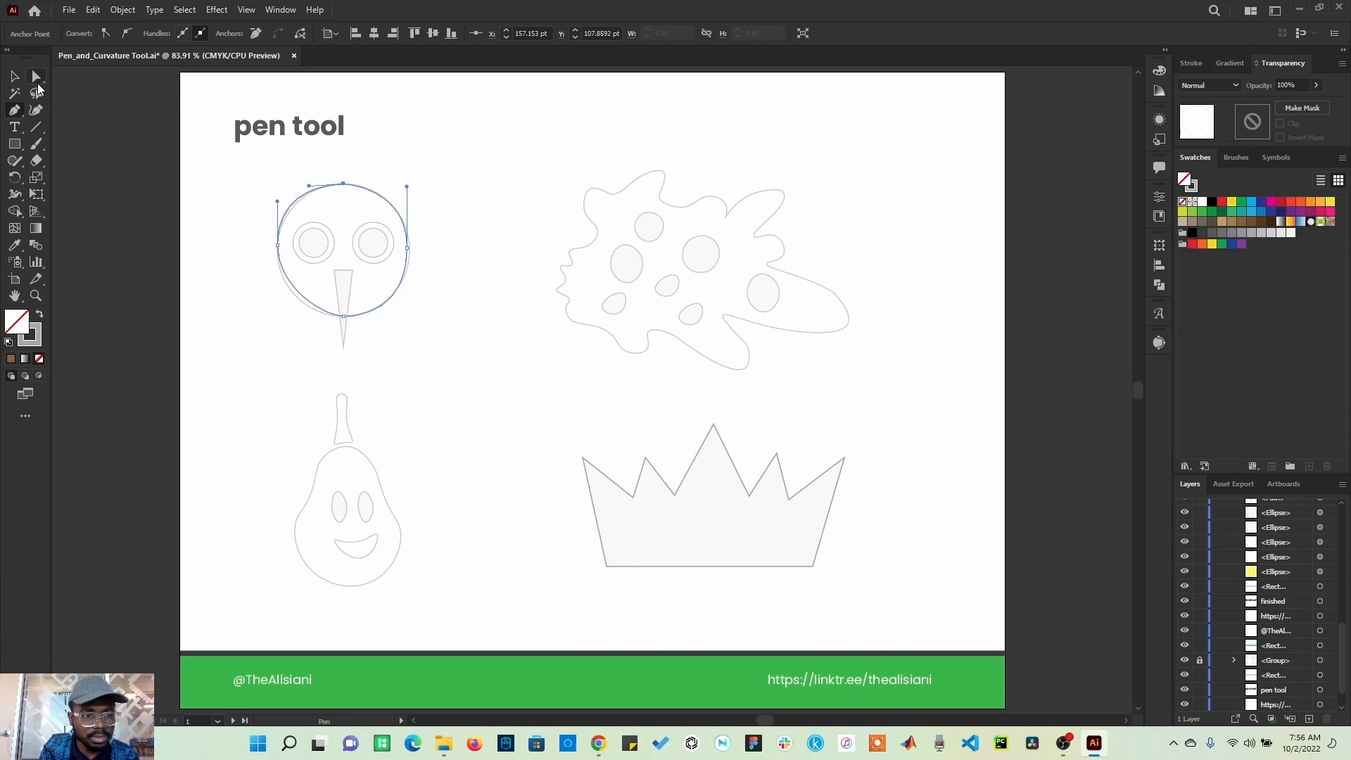
Select the uneven path traced over the bird face's large circle and delete it
left_click(37, 78)
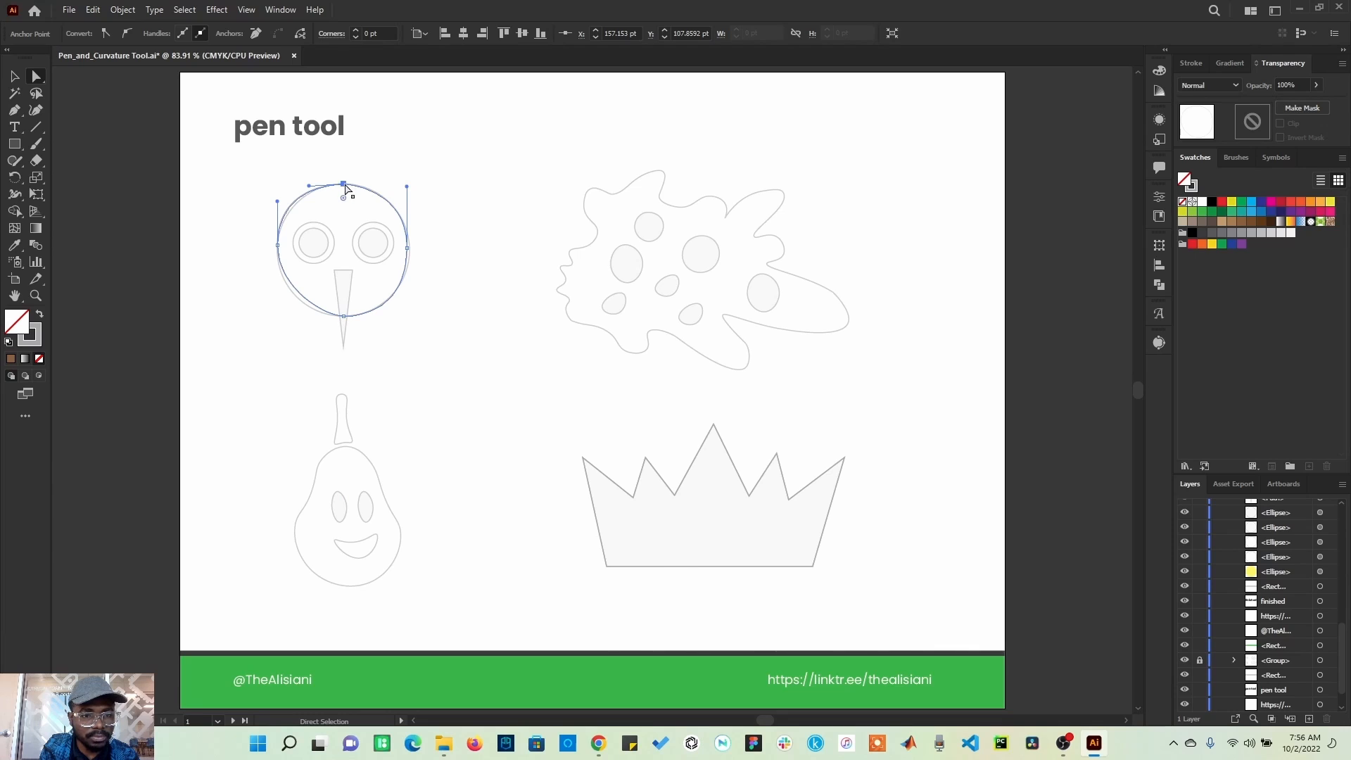
left_click(397, 161)
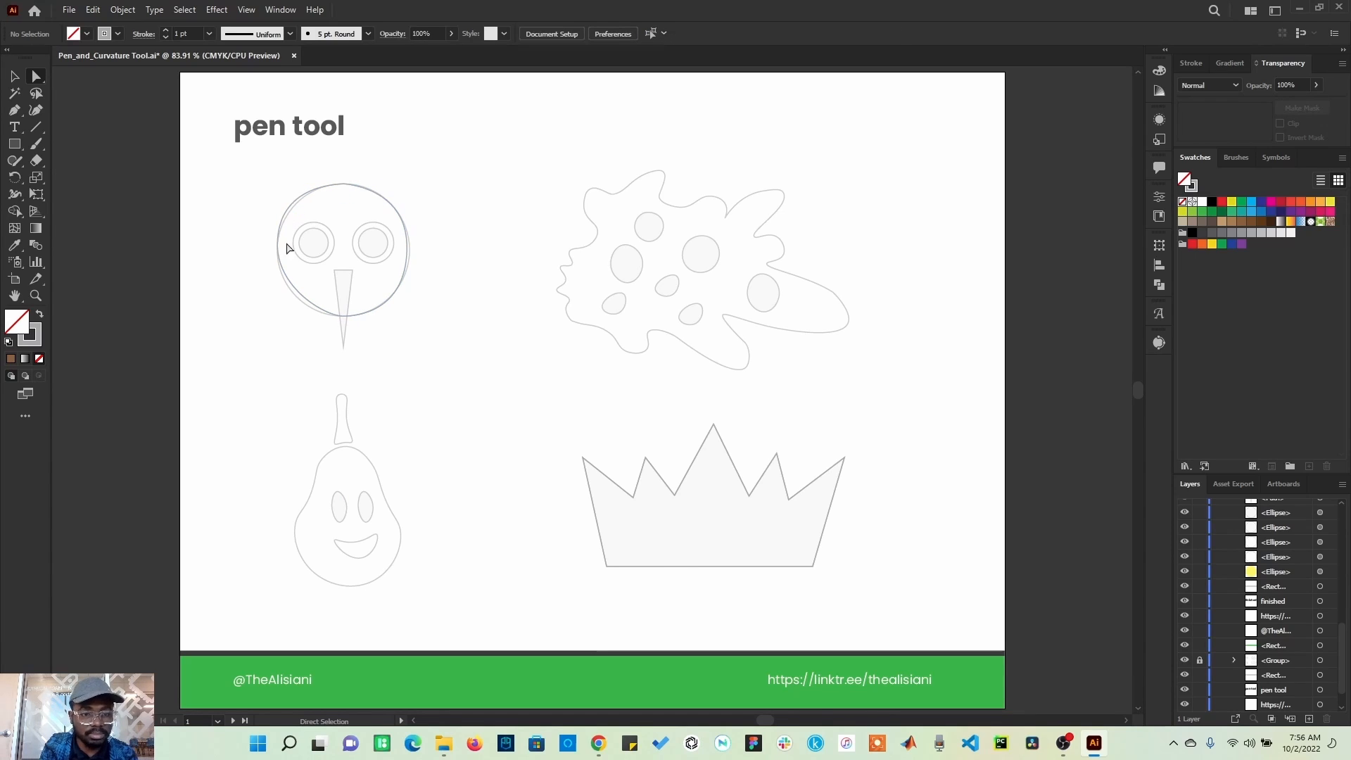
left_click(369, 194)
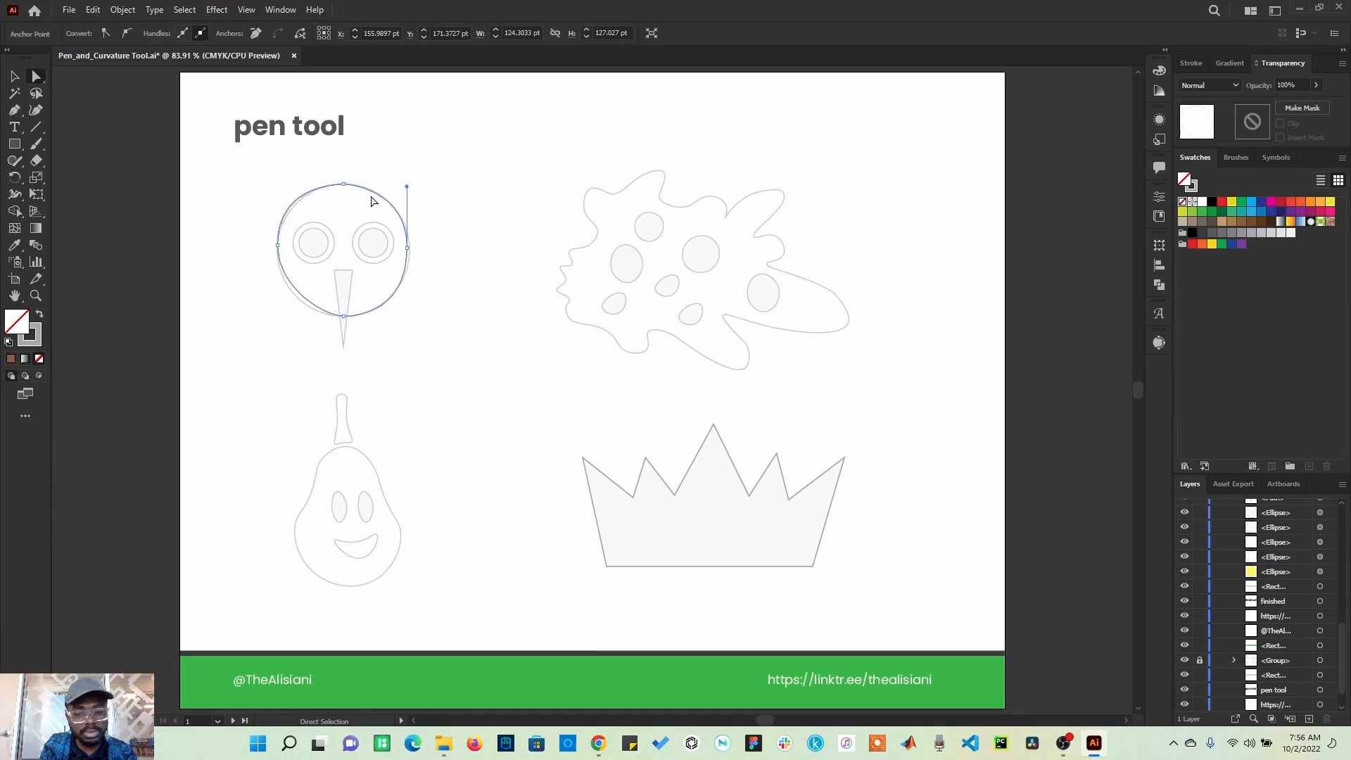
left_click(385, 206)
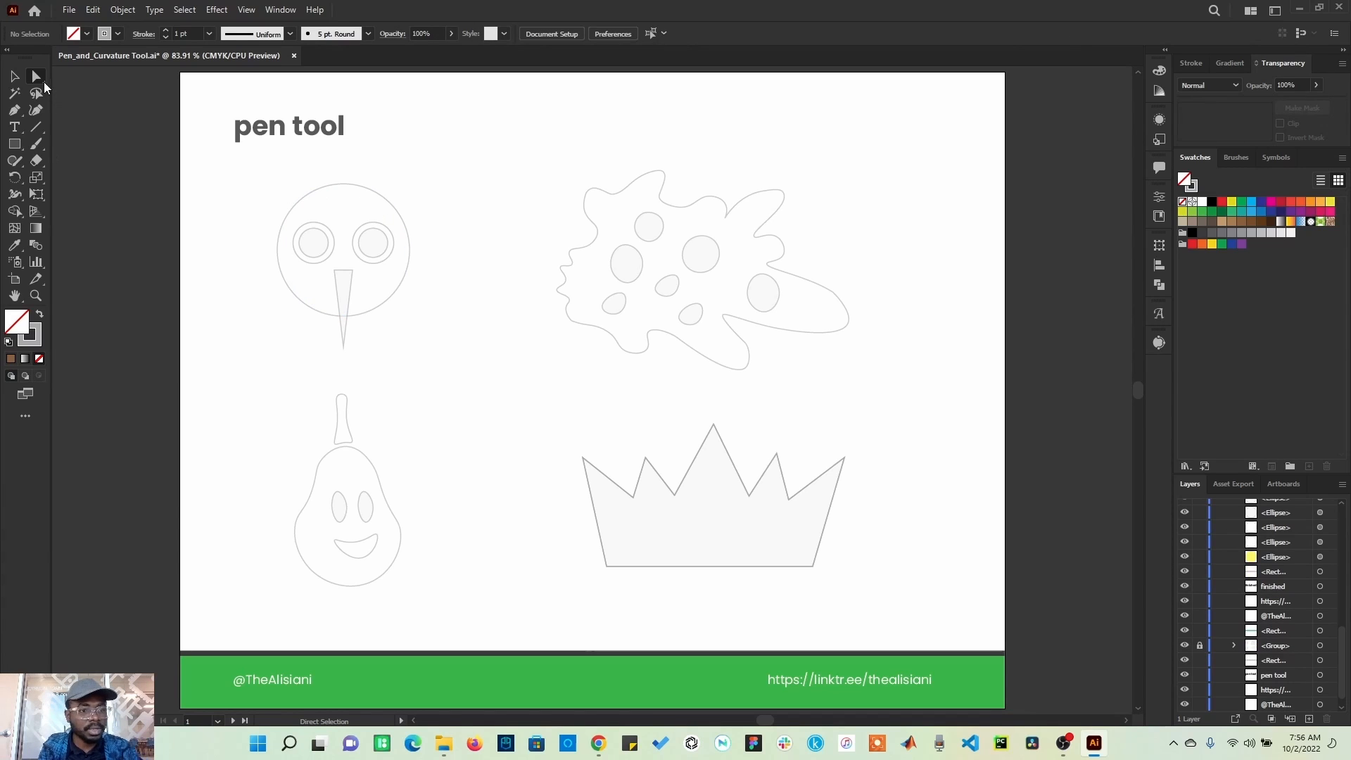
Trace the bird face's large circle as a closed Pen path of four curved segments, with horizontal and vertical handles at the anchors
left_click(14, 110)
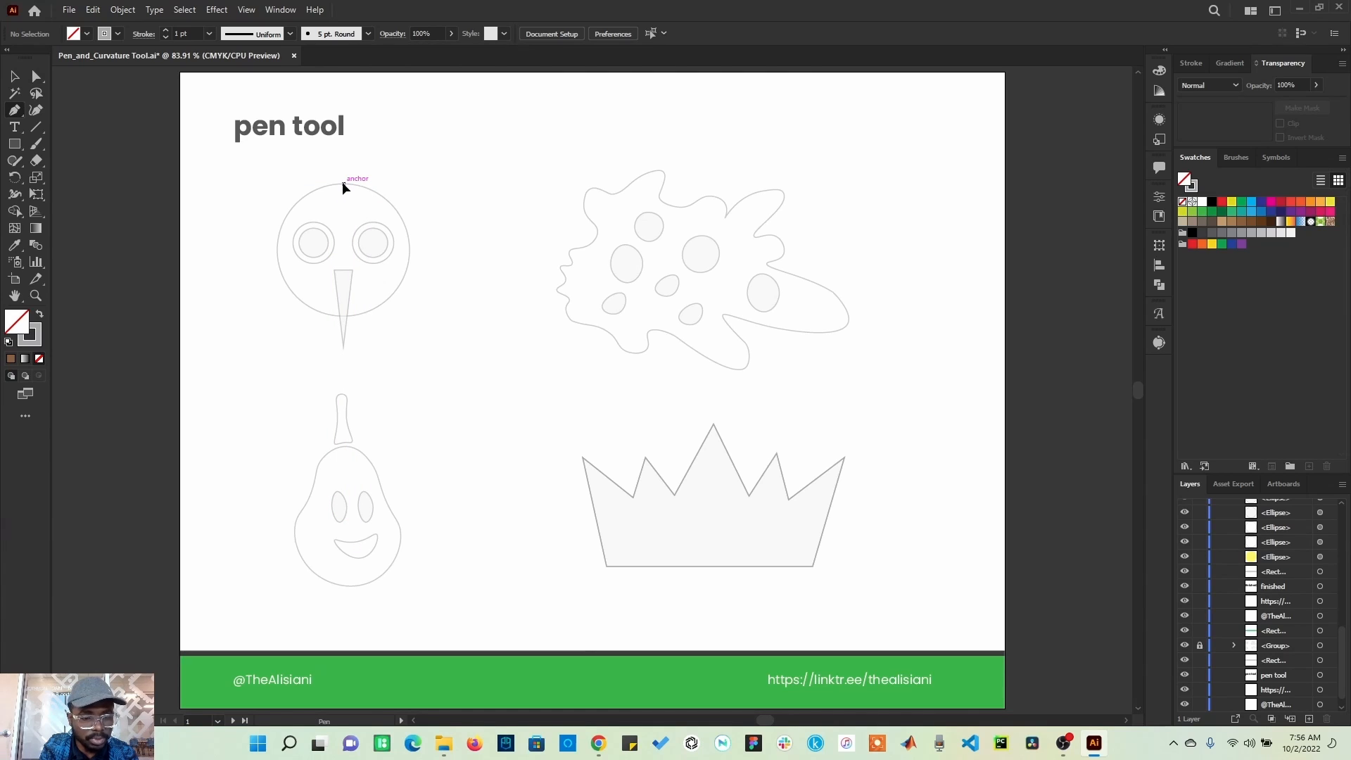
left_click_drag(343, 183, 374, 184)
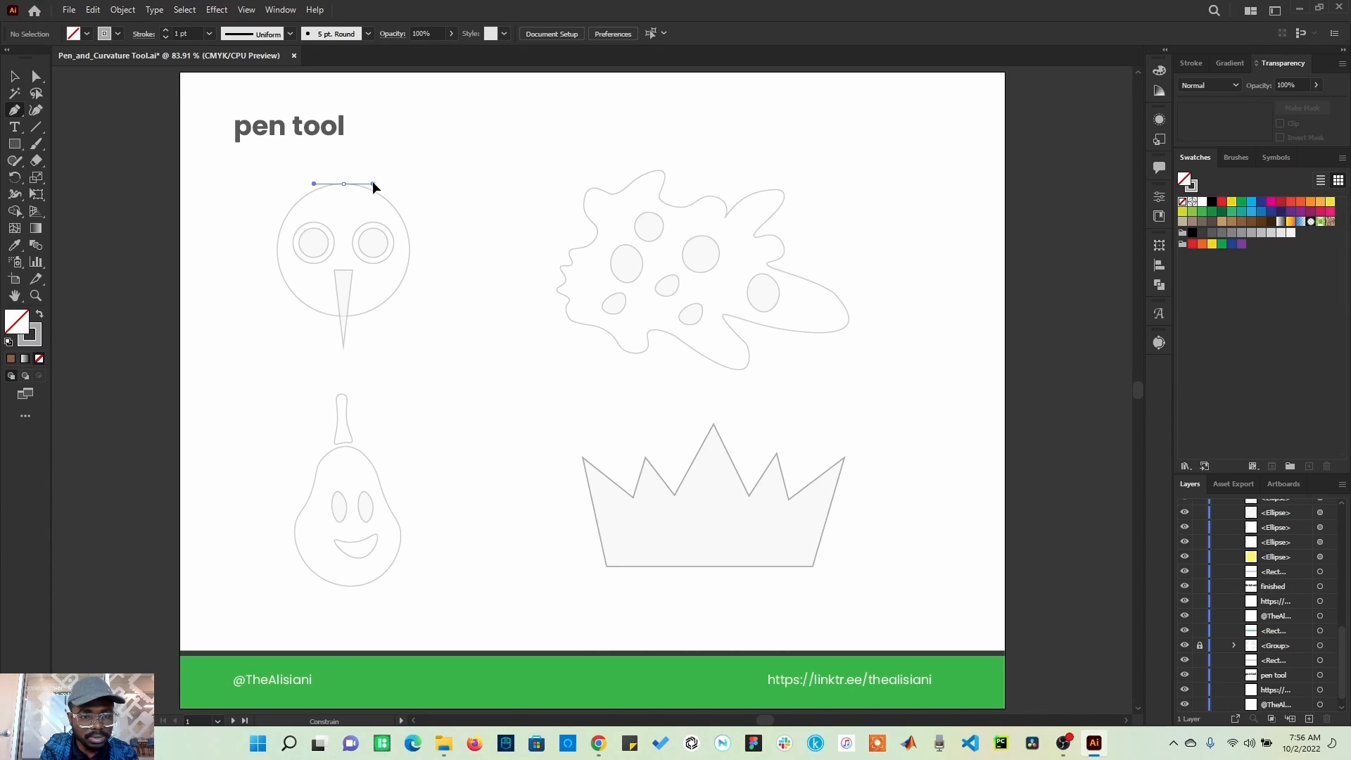
left_click_drag(382, 184, 380, 184)
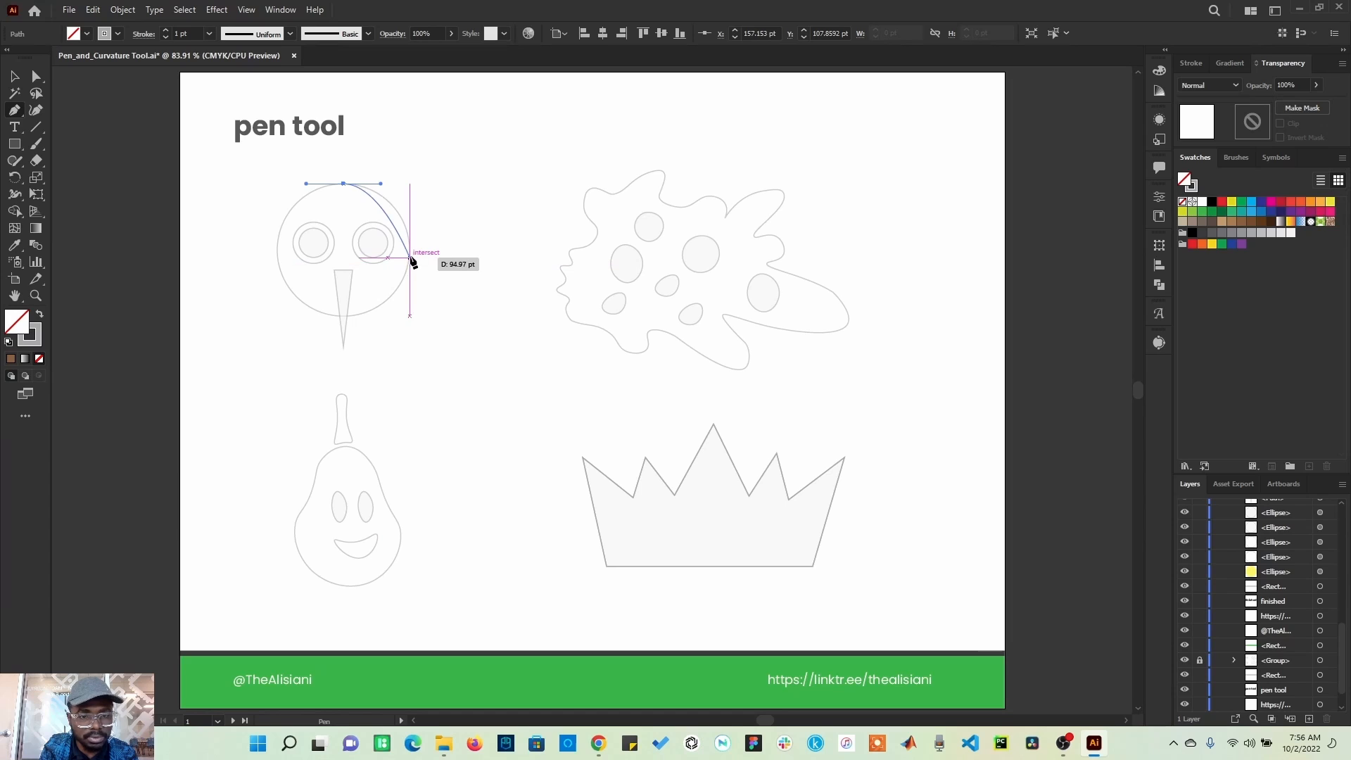
left_click_drag(409, 250, 323, 320)
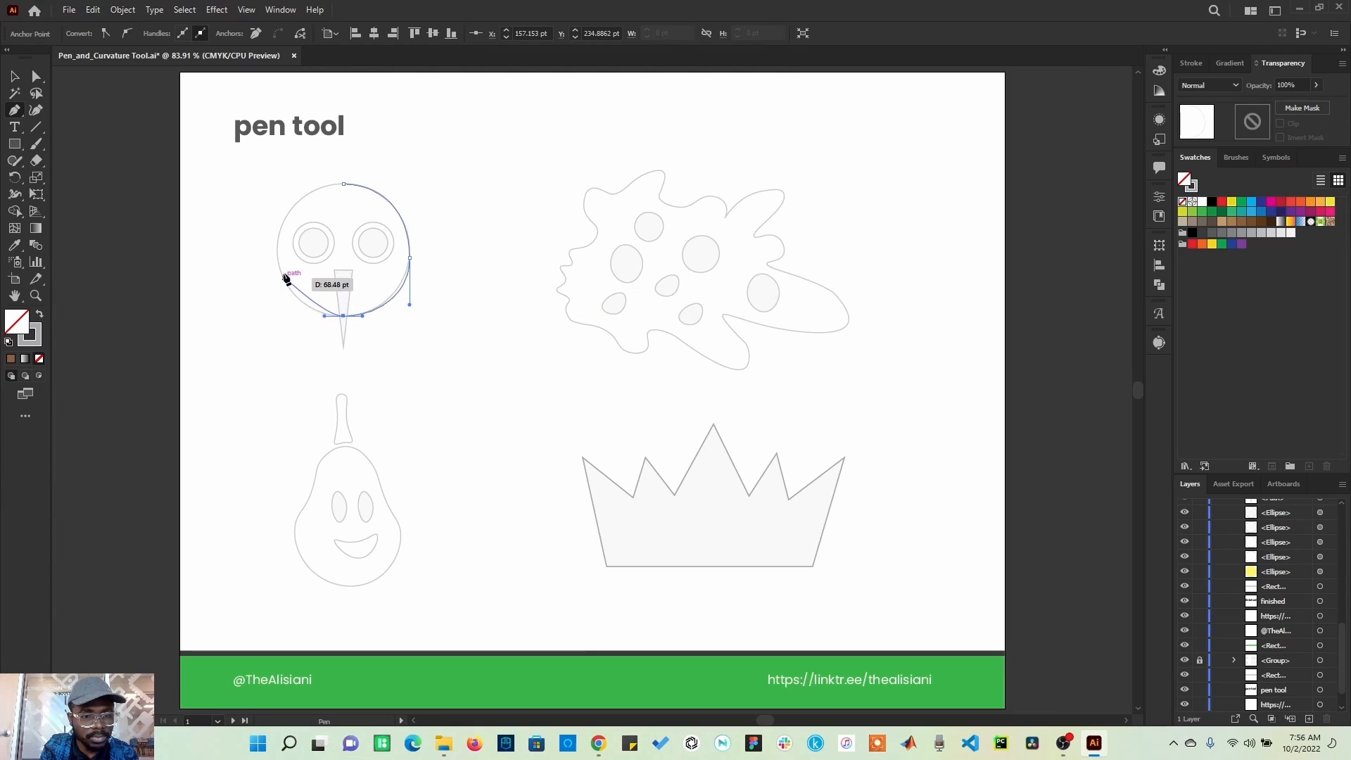
left_click_drag(278, 254, 381, 184)
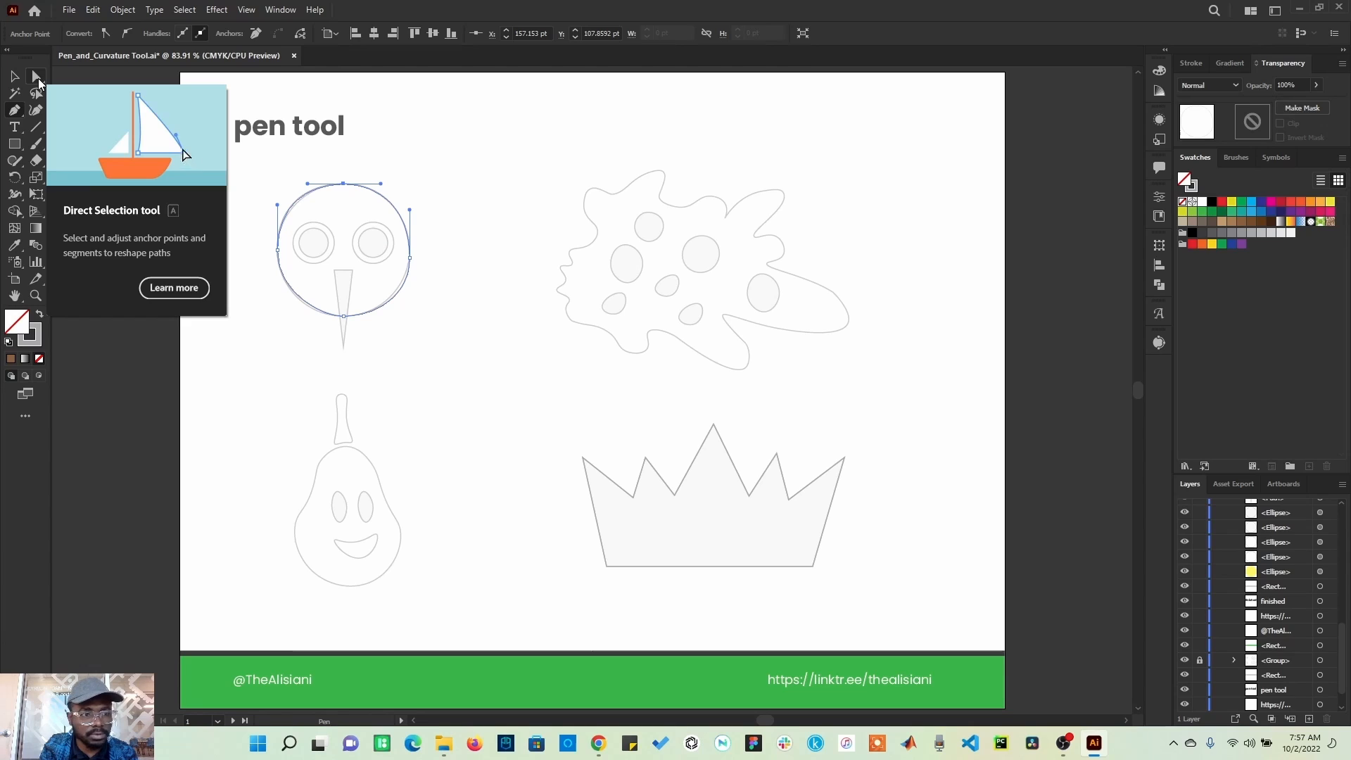
Adjust the direction handles shaping the right half of the circle path to fit the template circle
left_click(39, 83)
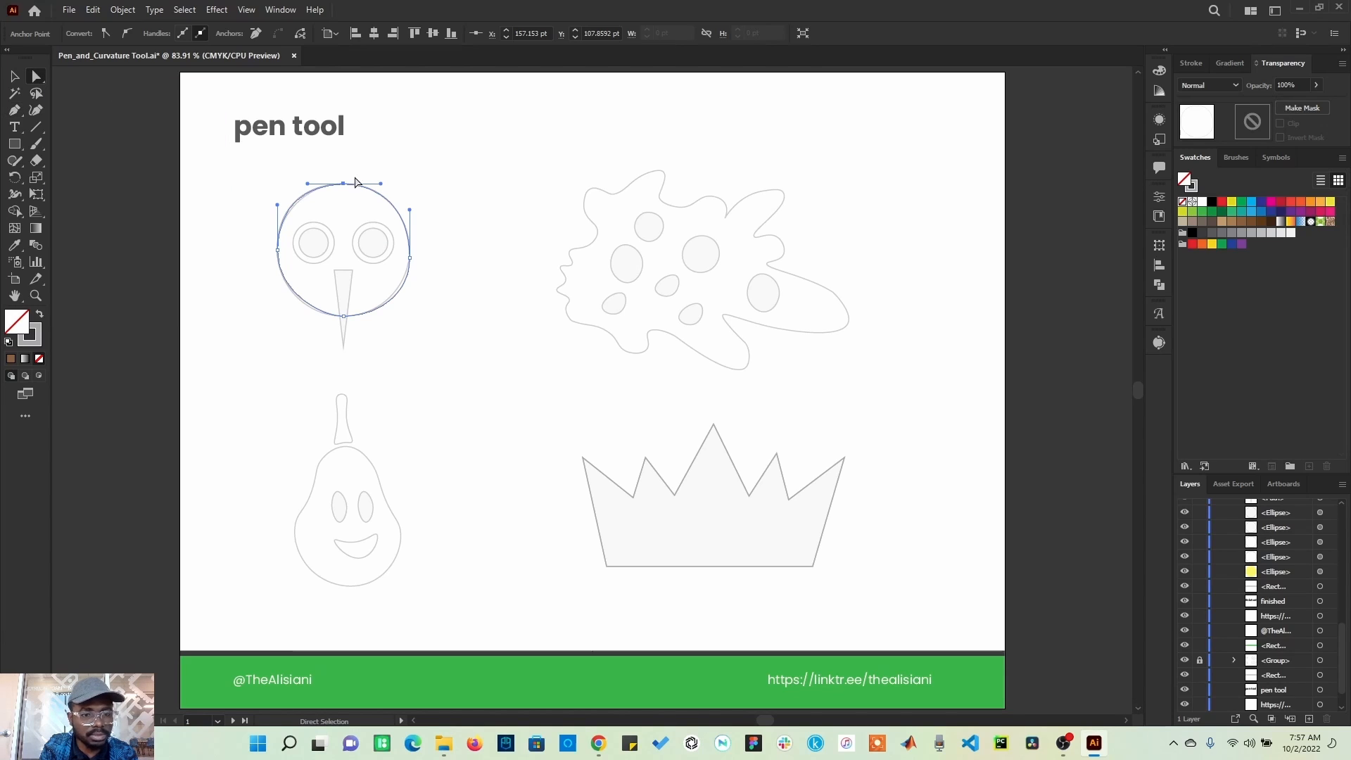
left_click(409, 257)
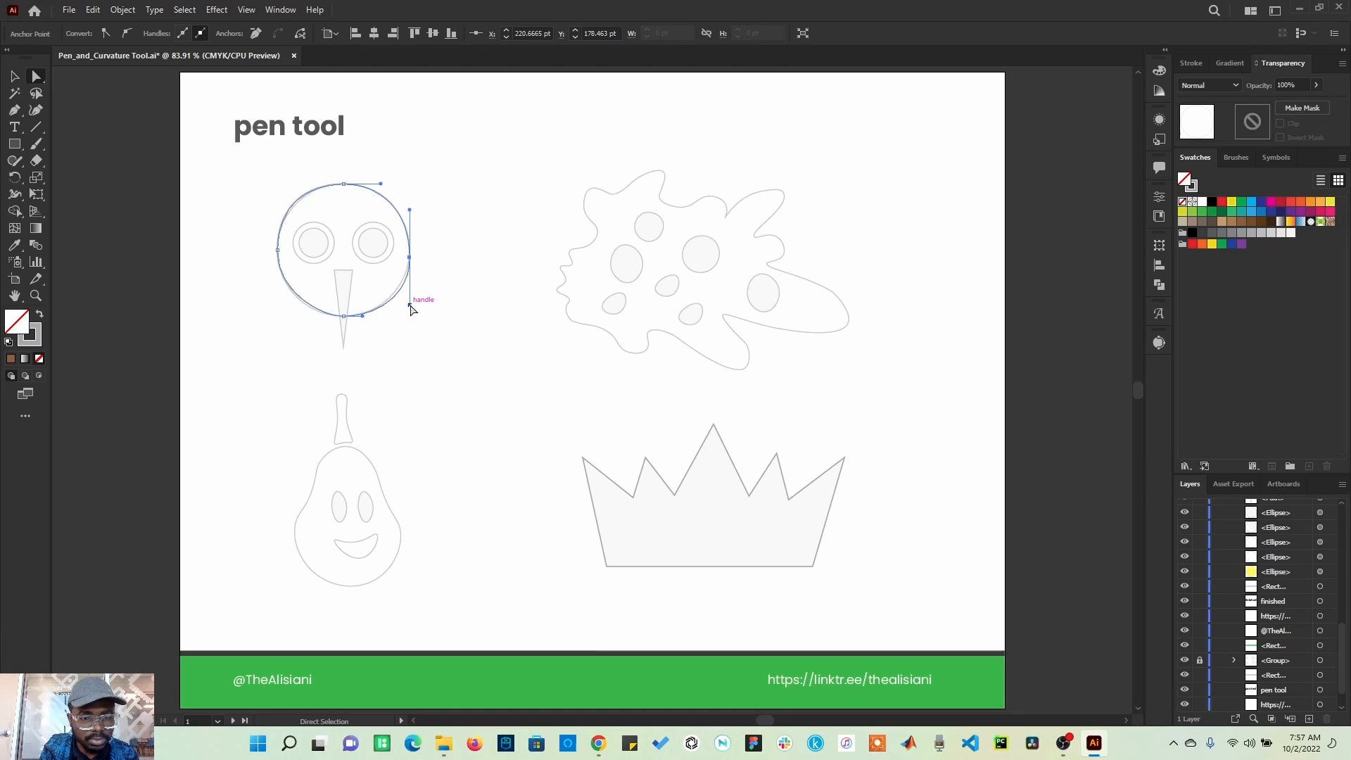
left_click_drag(409, 303, 406, 296)
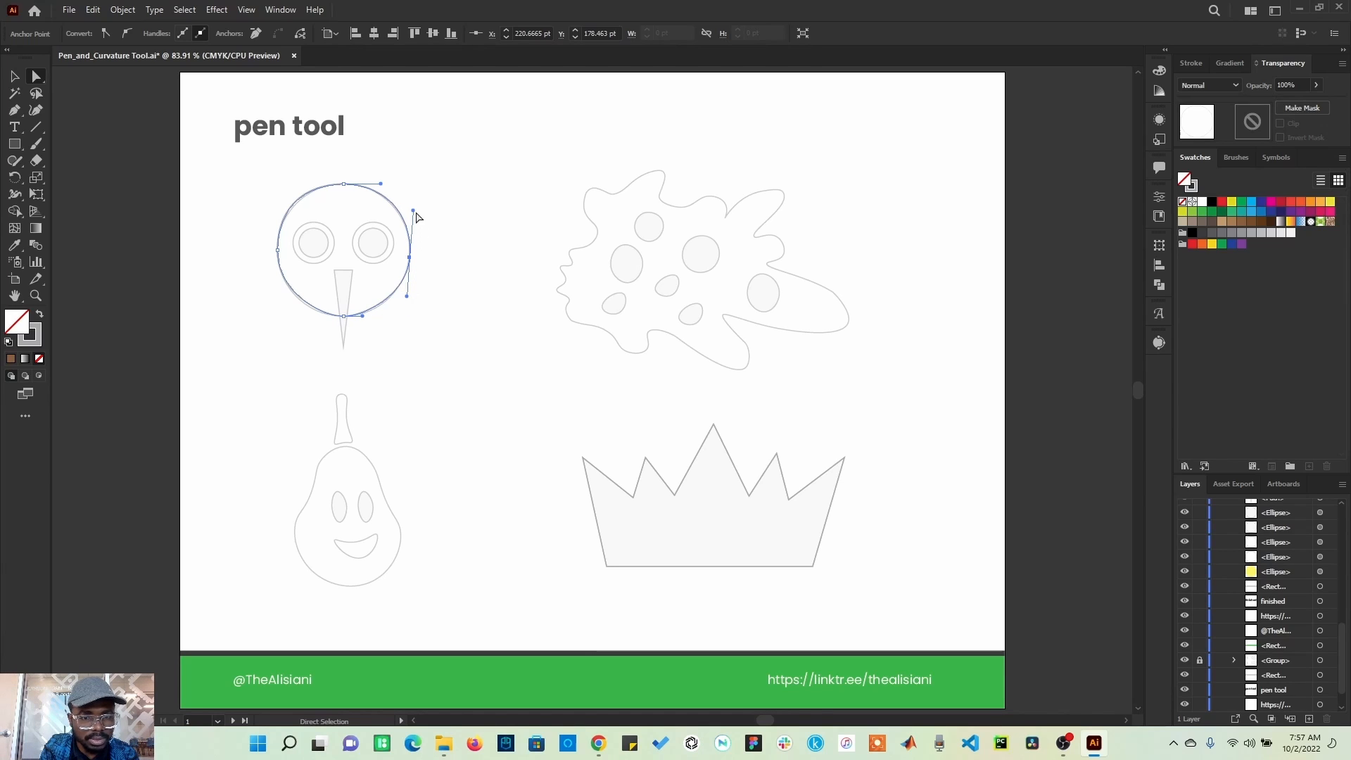
left_click_drag(413, 210, 413, 213)
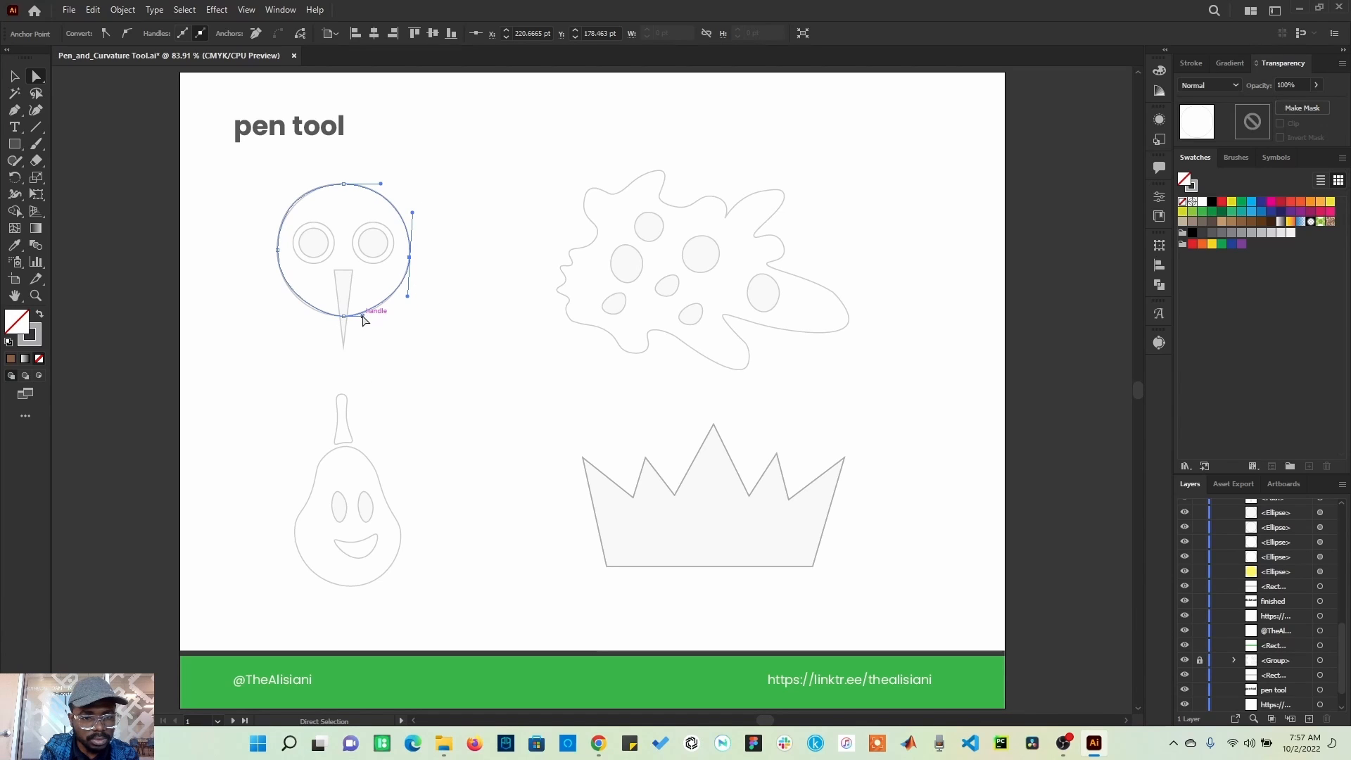
left_click_drag(364, 316, 365, 315)
Refine the left half of the circle path with the top anchor's left handle and the left anchor's lower handle, then deselect it
left_click(345, 185)
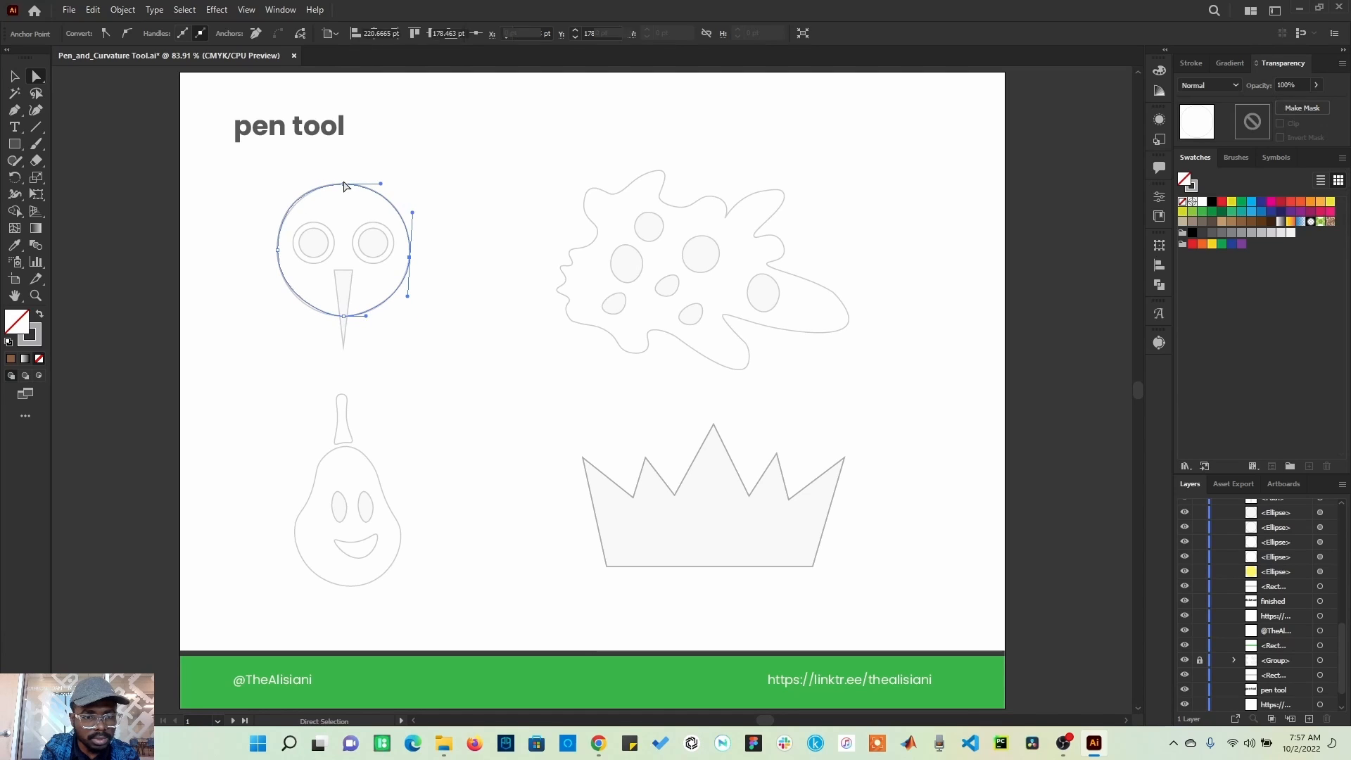
left_click_drag(308, 188, 314, 184)
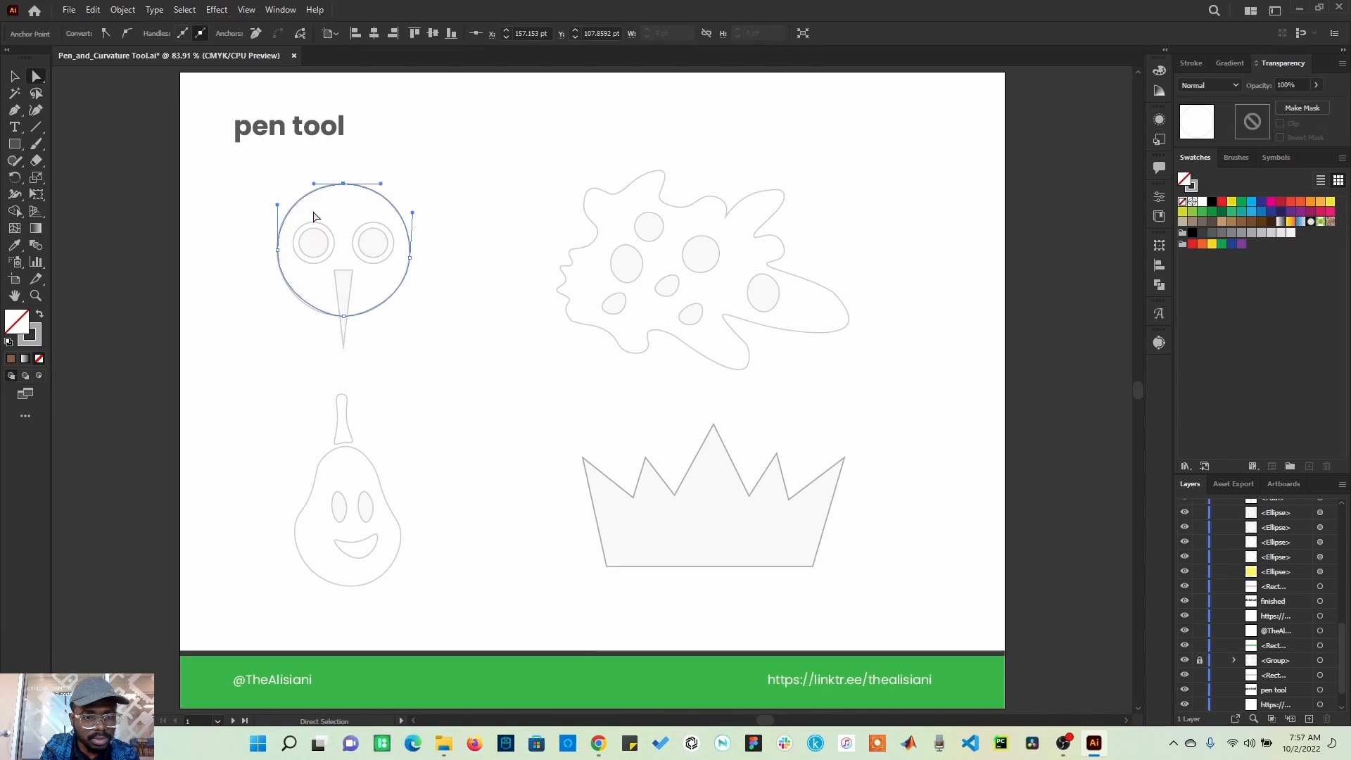
left_click(277, 249)
left_click_drag(277, 296, 277, 297)
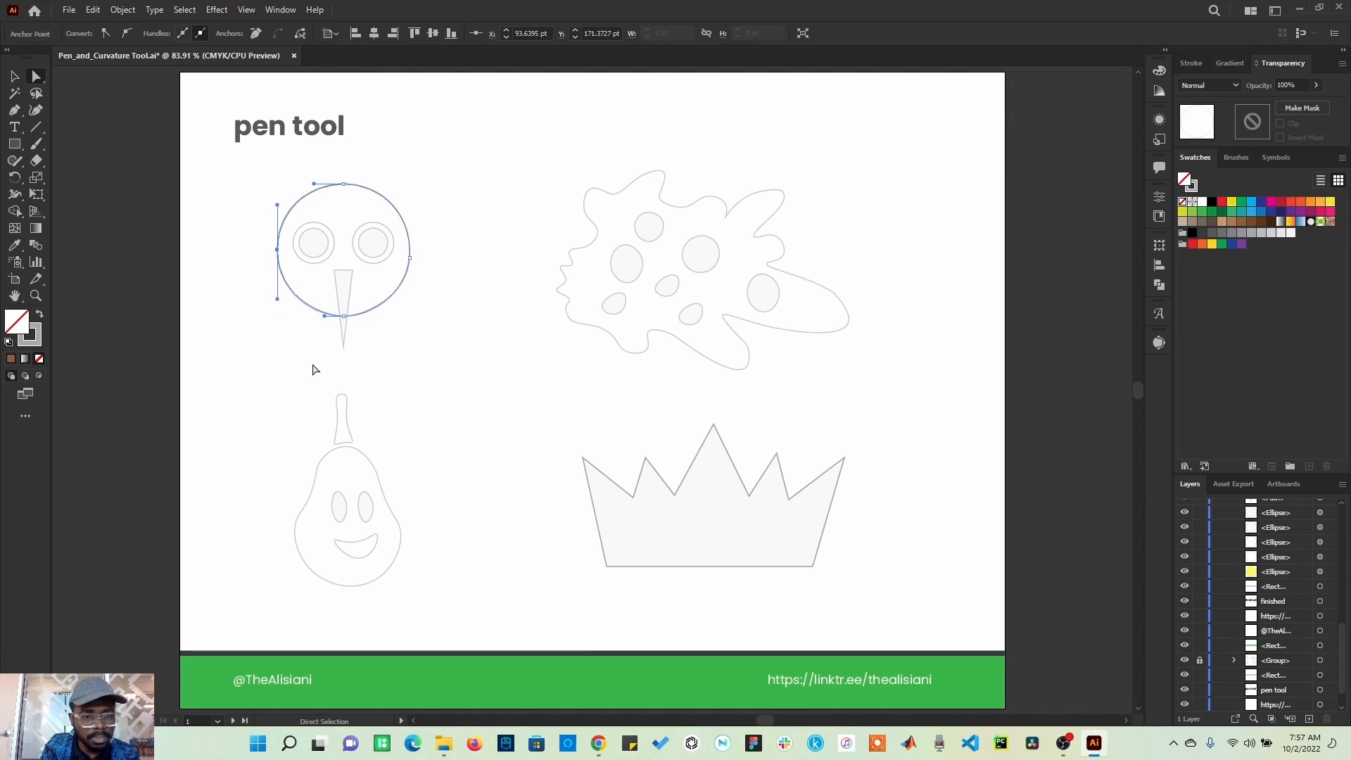
left_click(303, 370)
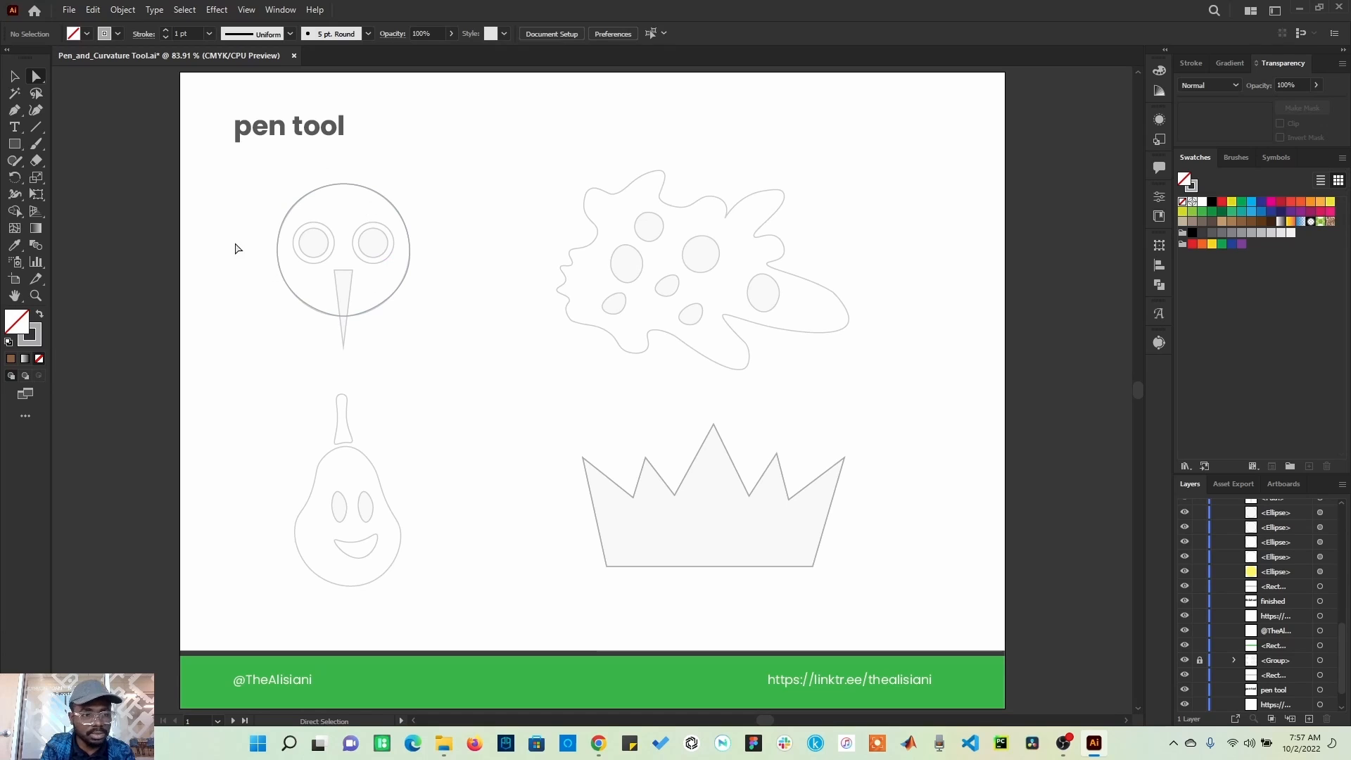
Trace the bird's triangular beak as a closed path of straight Pen tool segments
left_click(14, 111)
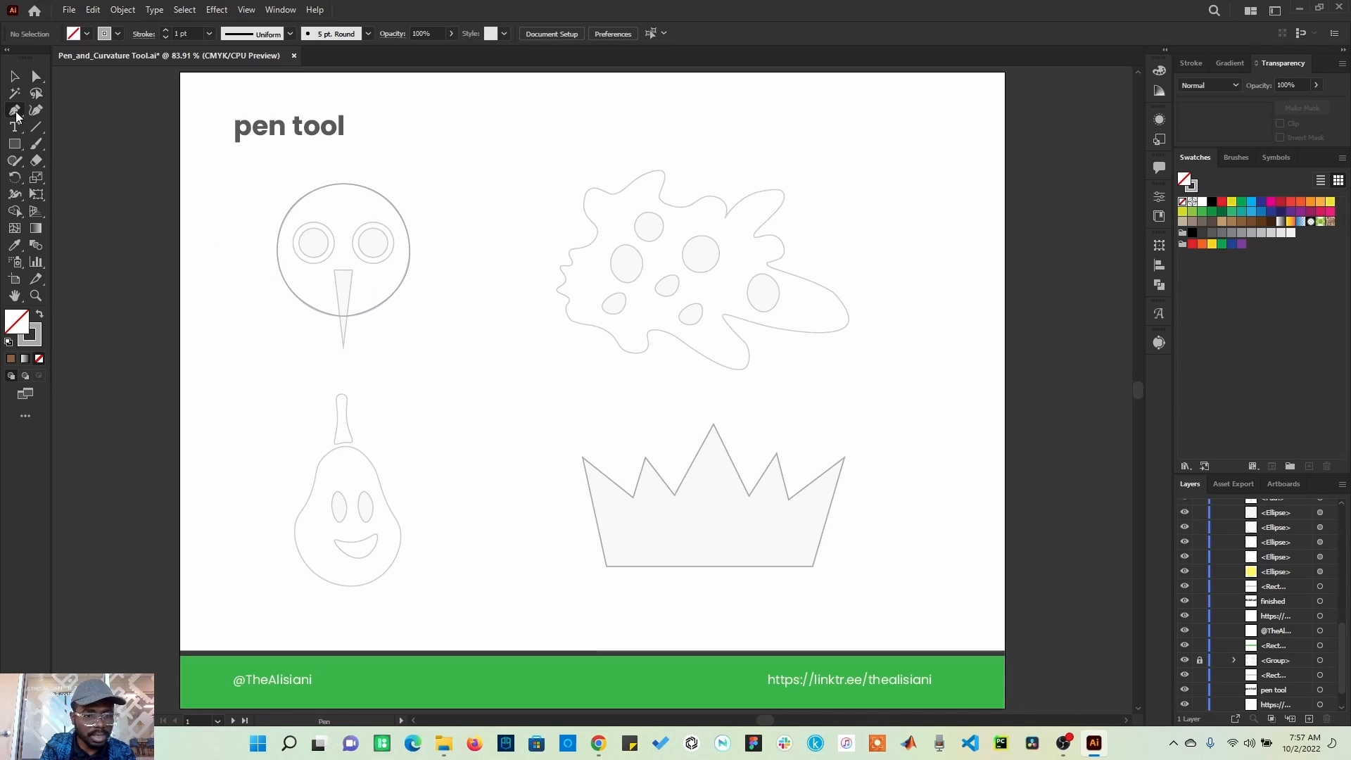
left_click(336, 270)
left_click(352, 269)
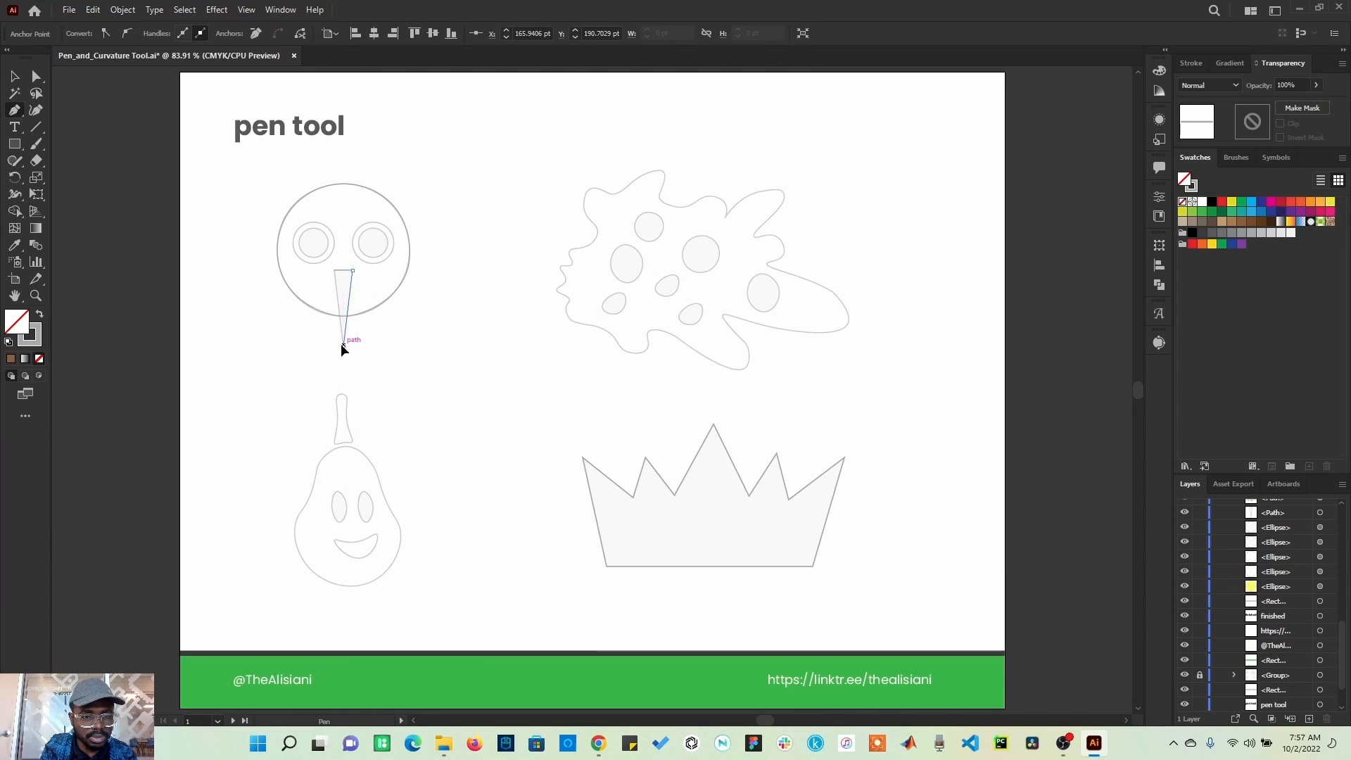
left_click(343, 345)
left_click(335, 270)
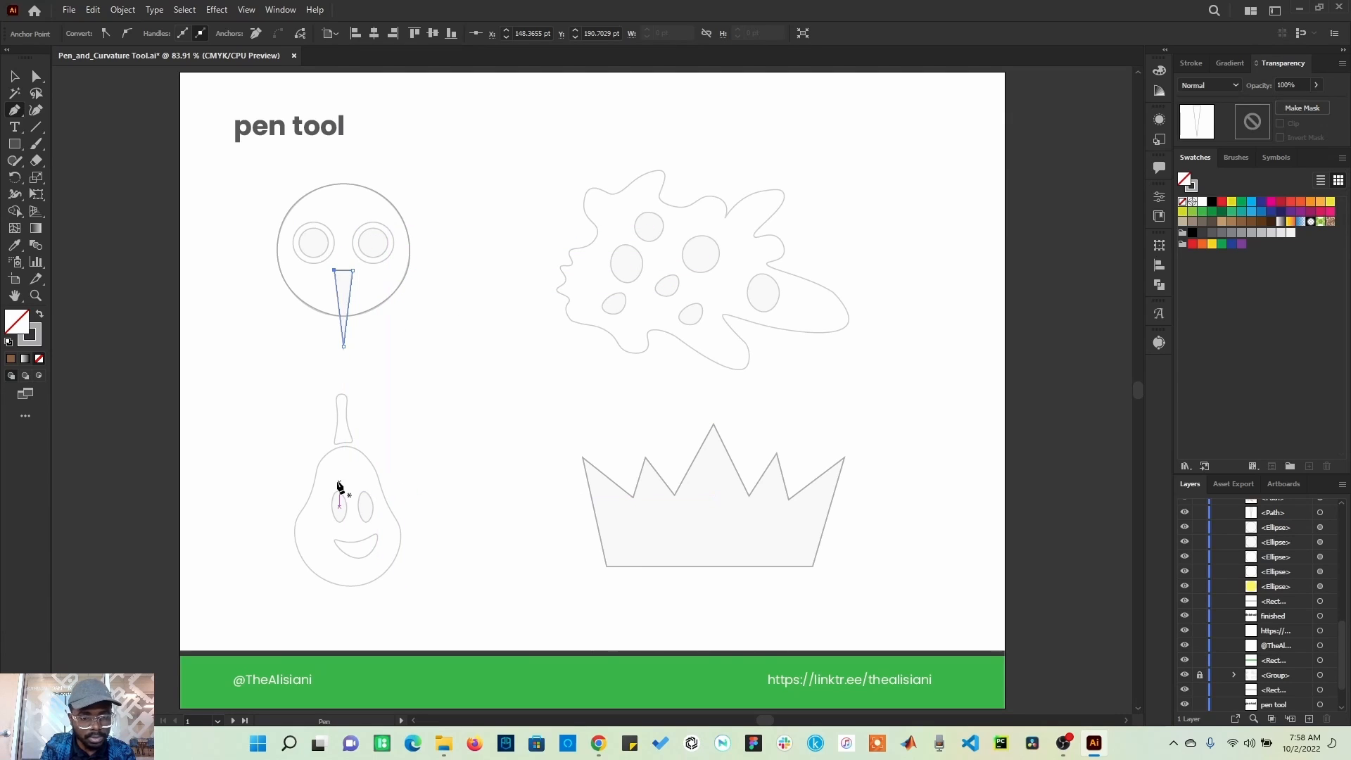
Trace the pear's body outline as a closed curved Pen path starting from its top centre, then deselect it
scroll(340, 486, "down", 1)
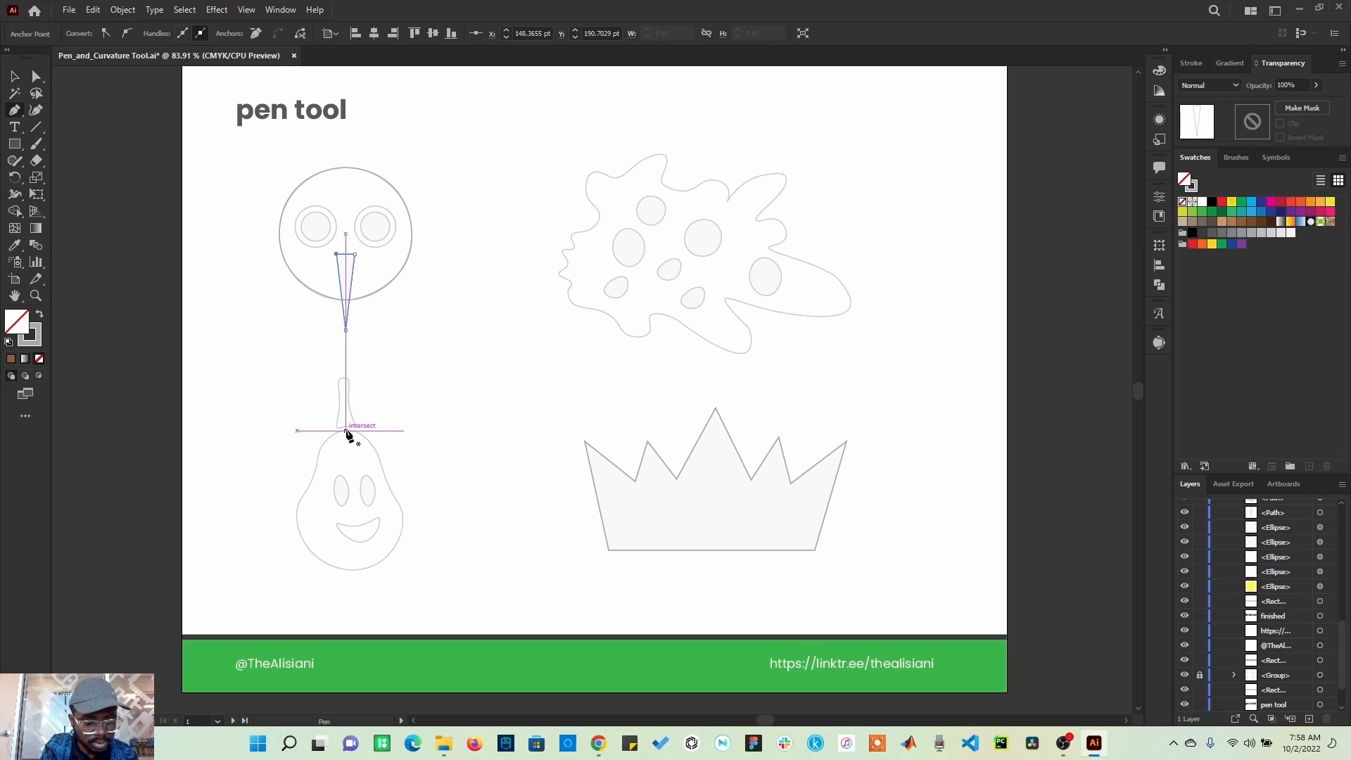
key("ctrl+shift+a")
left_click_drag(367, 432, 373, 430)
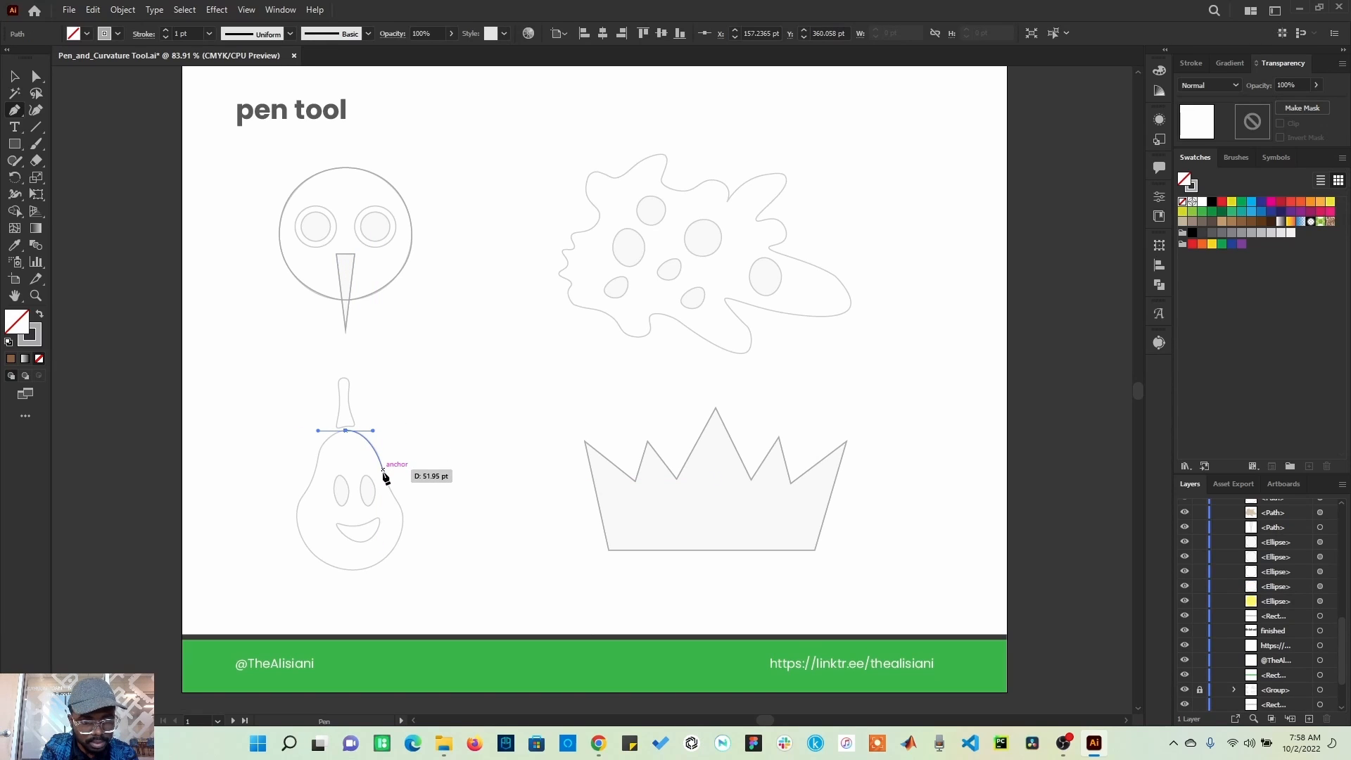
left_click(390, 486)
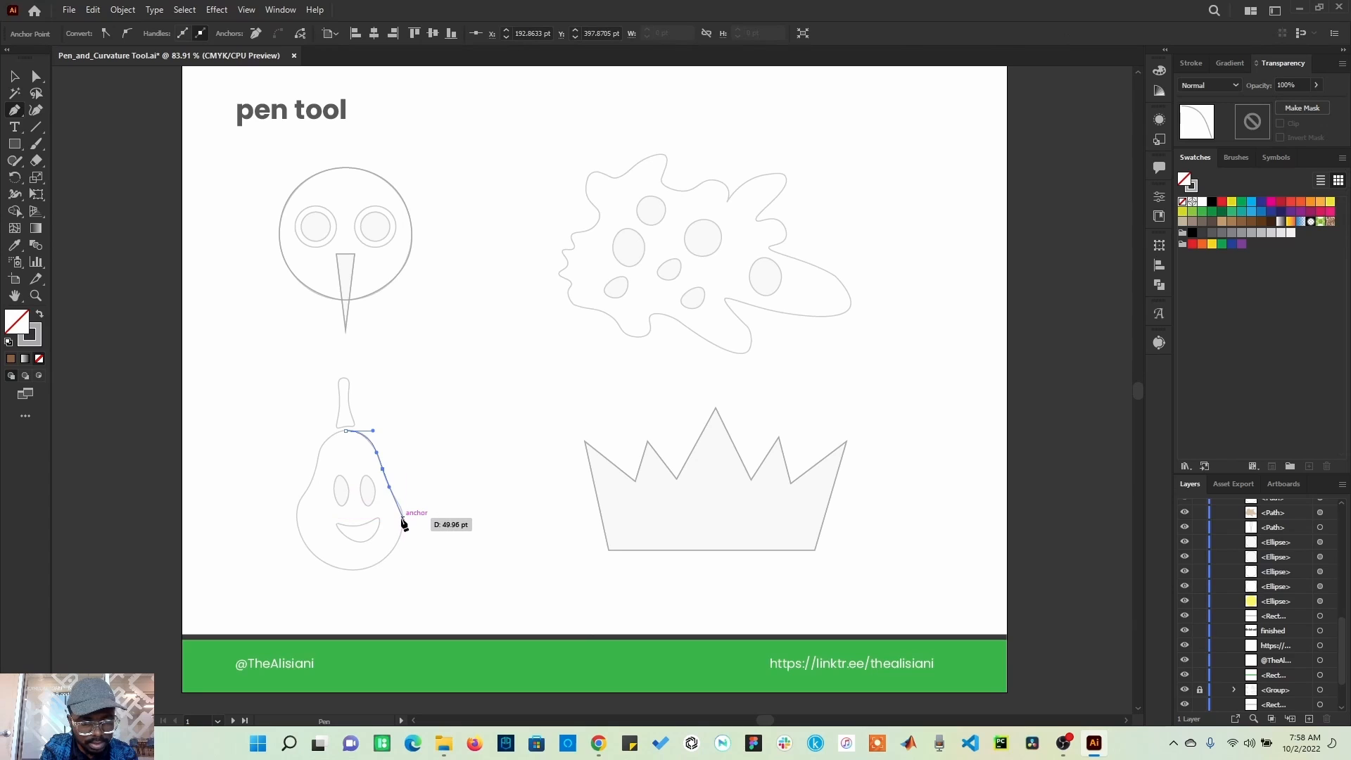
left_click(403, 522)
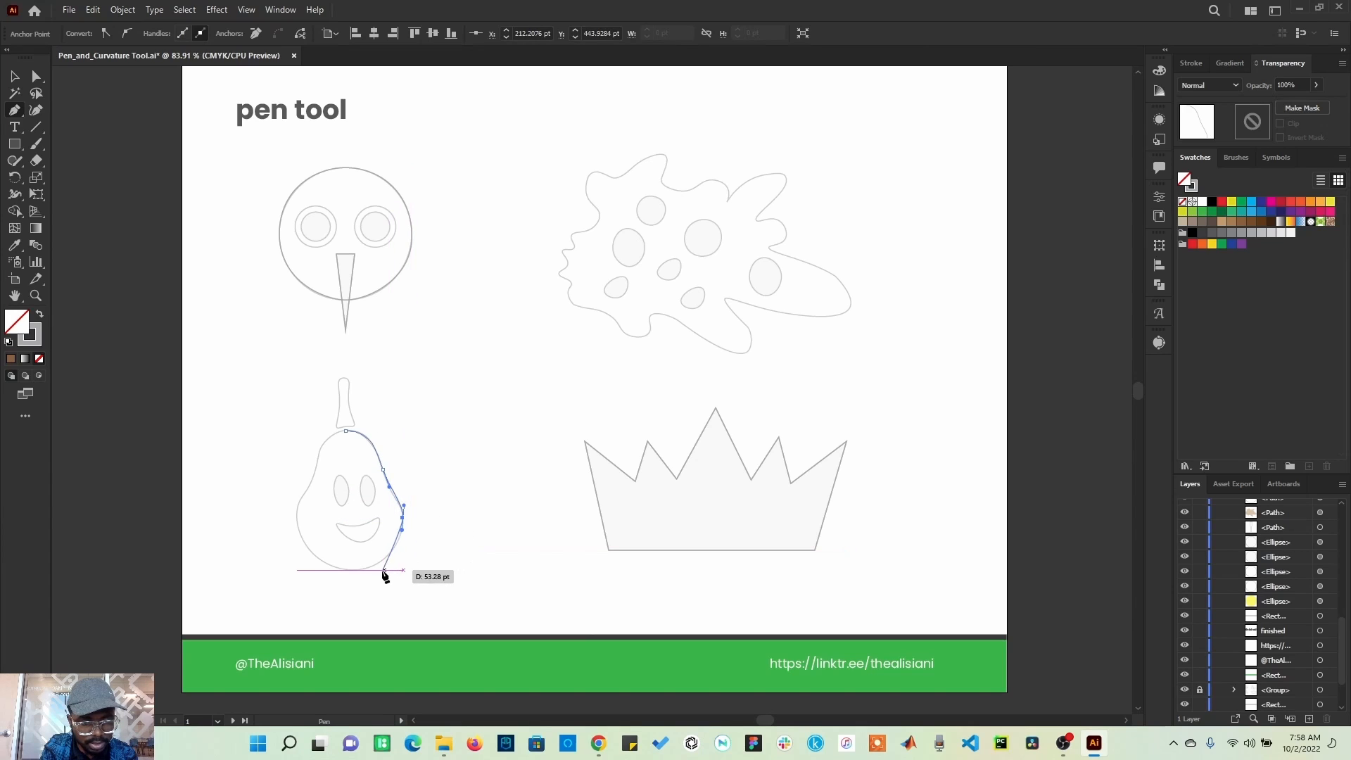
left_click_drag(361, 570, 329, 571)
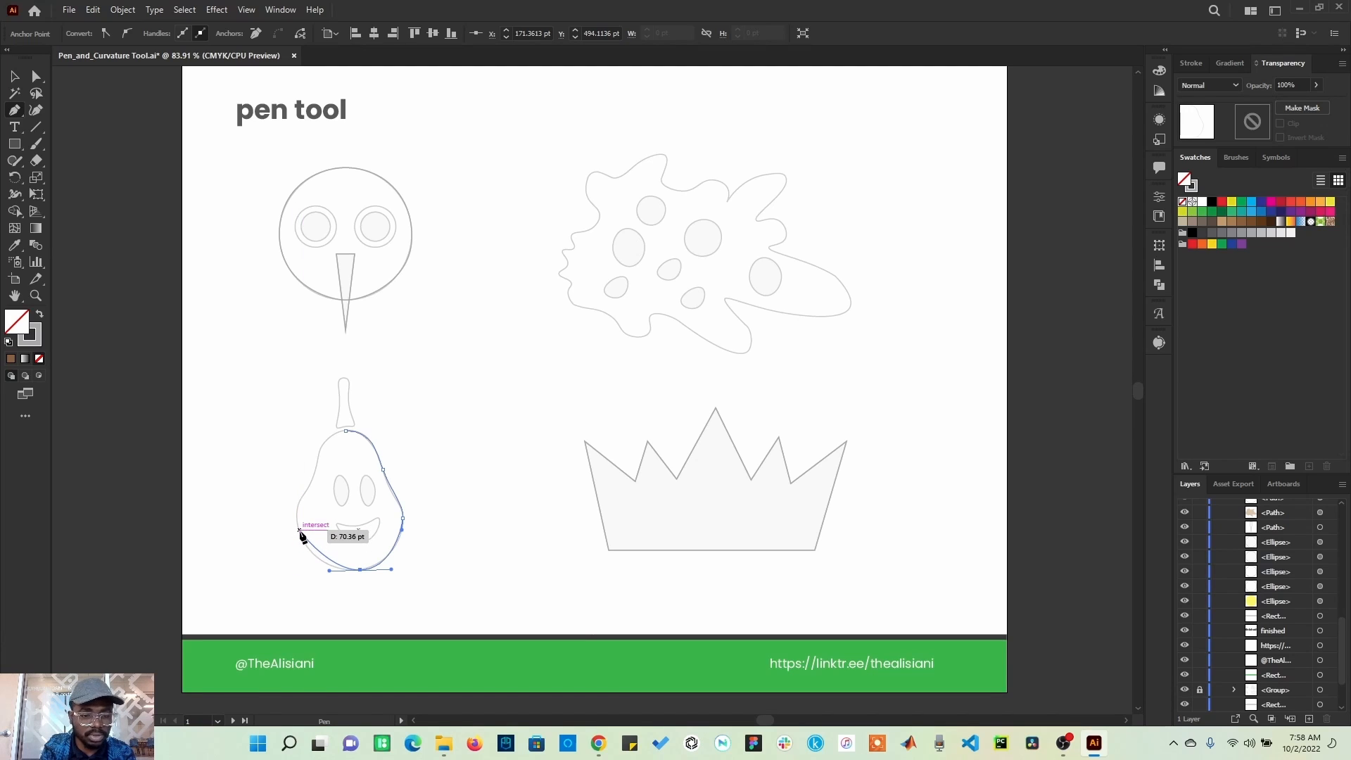
left_click_drag(298, 530, 314, 476)
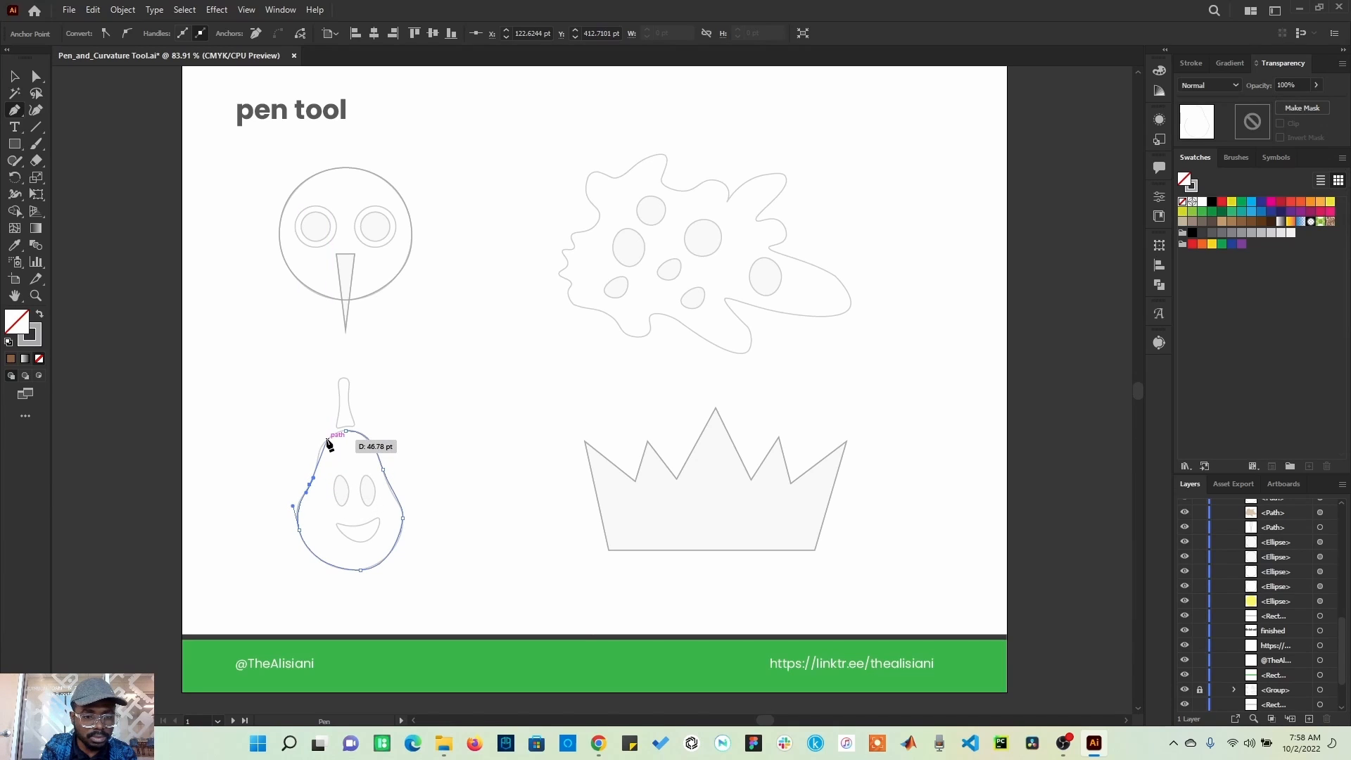
left_click_drag(325, 441, 369, 429)
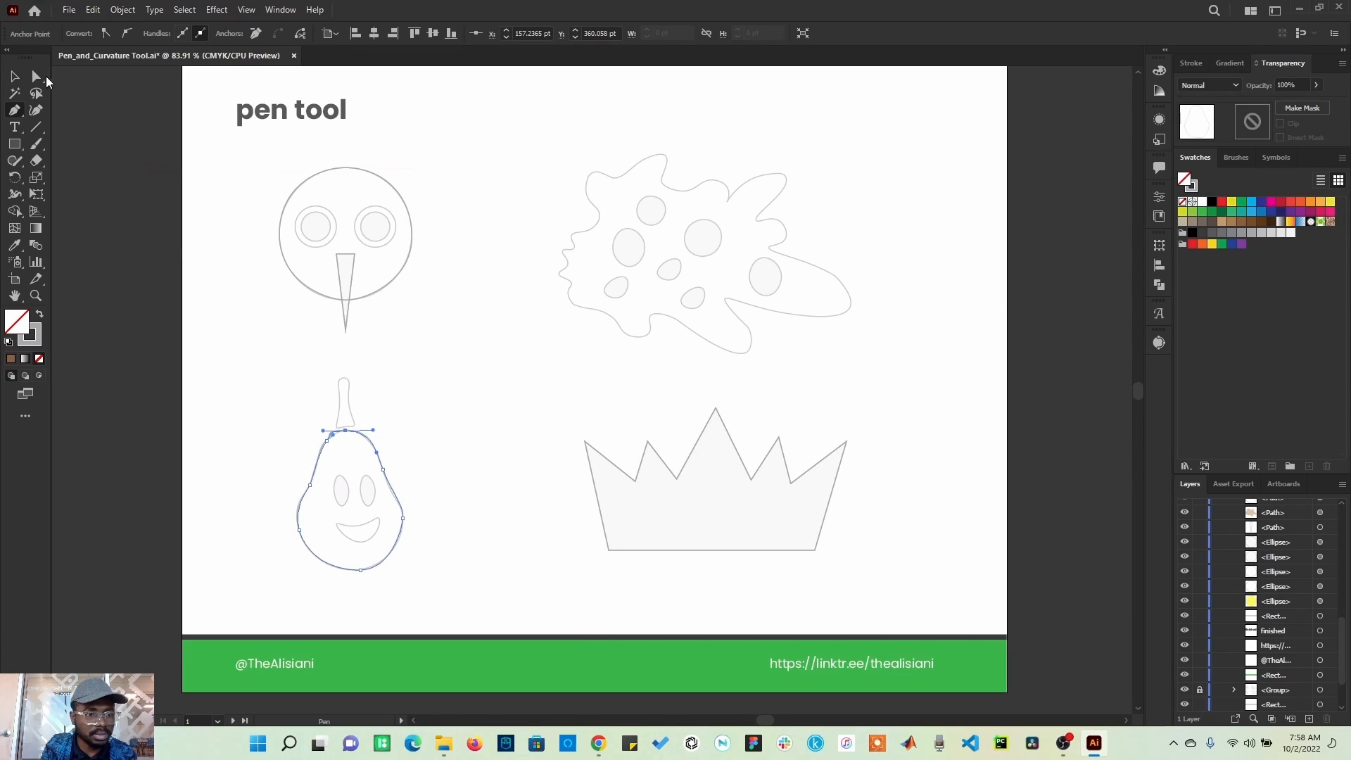
left_click(41, 78)
left_click(501, 473)
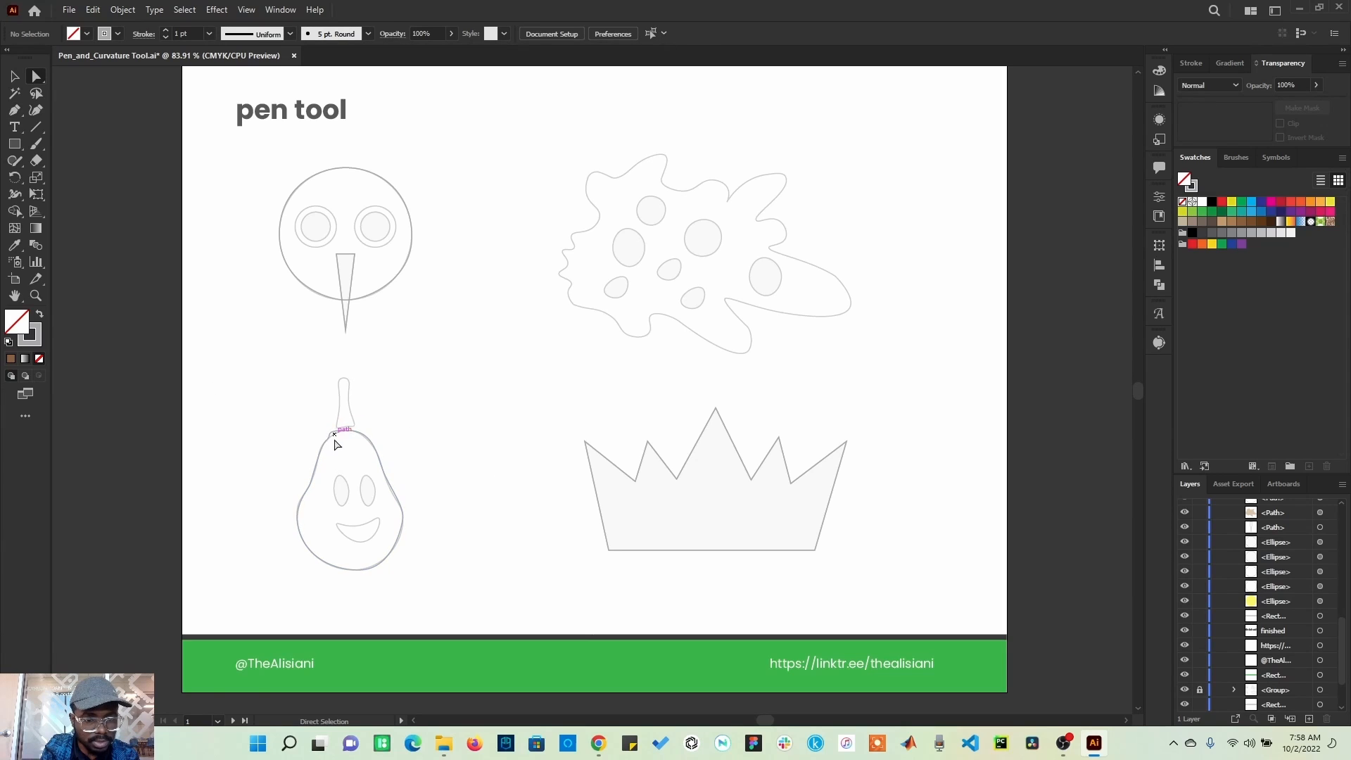
Adjust the direction handles at the pear path's top, upper-left and upper-right anchors to fit the template outline
left_click(35, 296)
left_click_drag(239, 394, 451, 594)
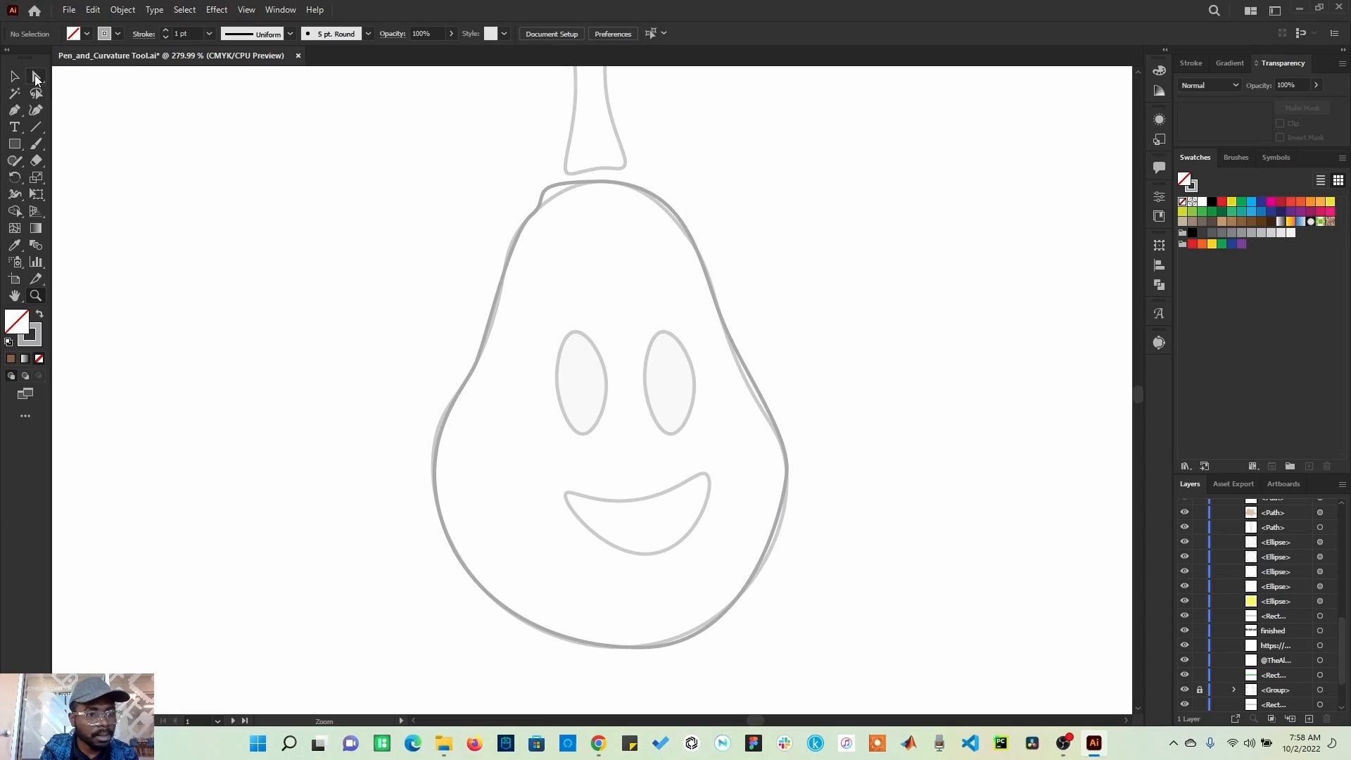
left_click(37, 77)
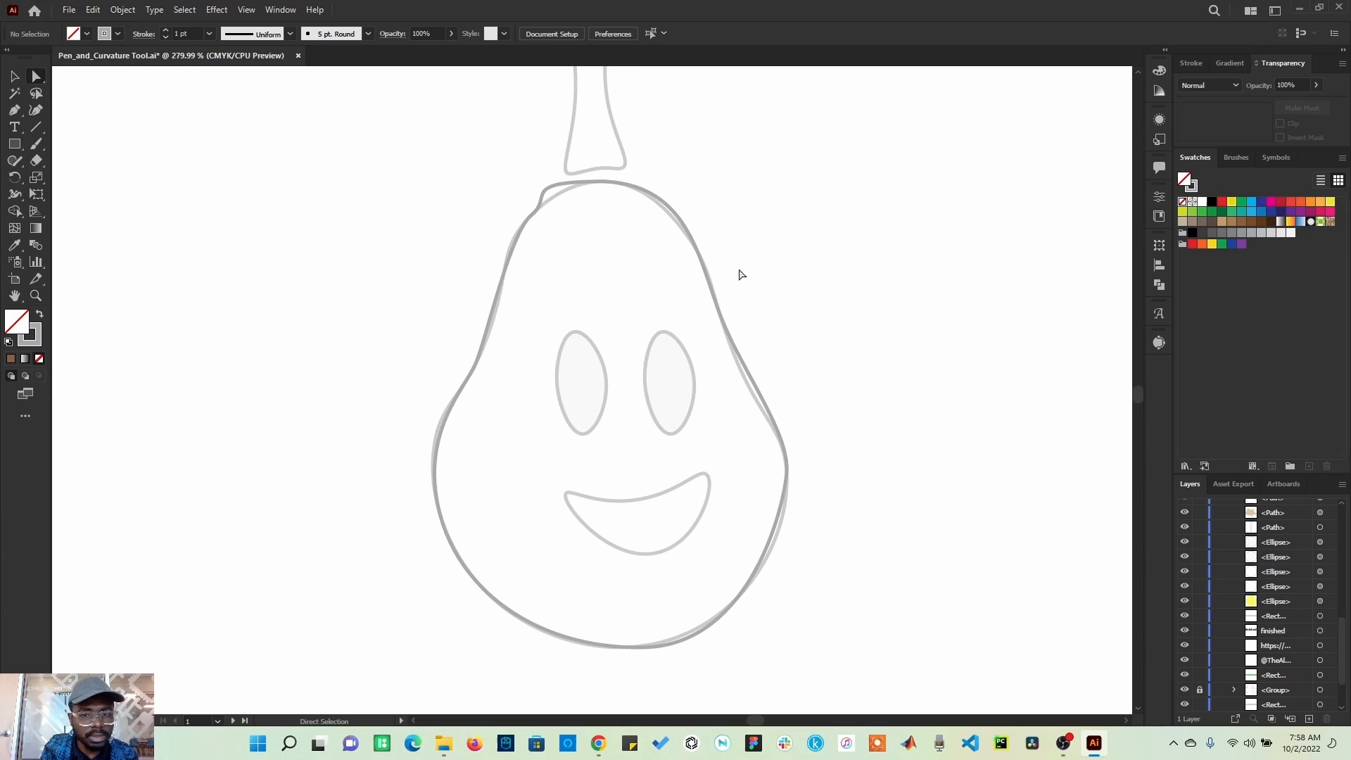
left_click(603, 185)
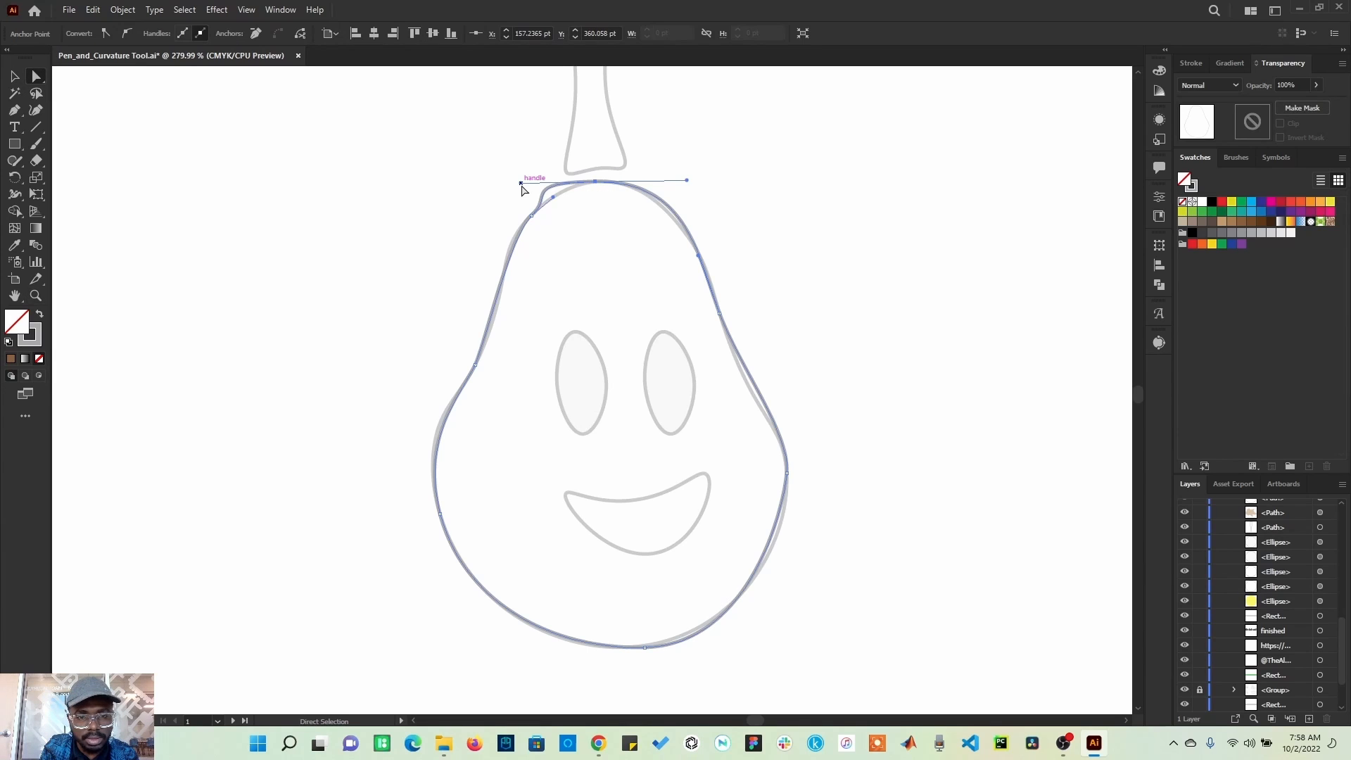
left_click_drag(525, 184, 542, 197)
left_click_drag(683, 156, 682, 181)
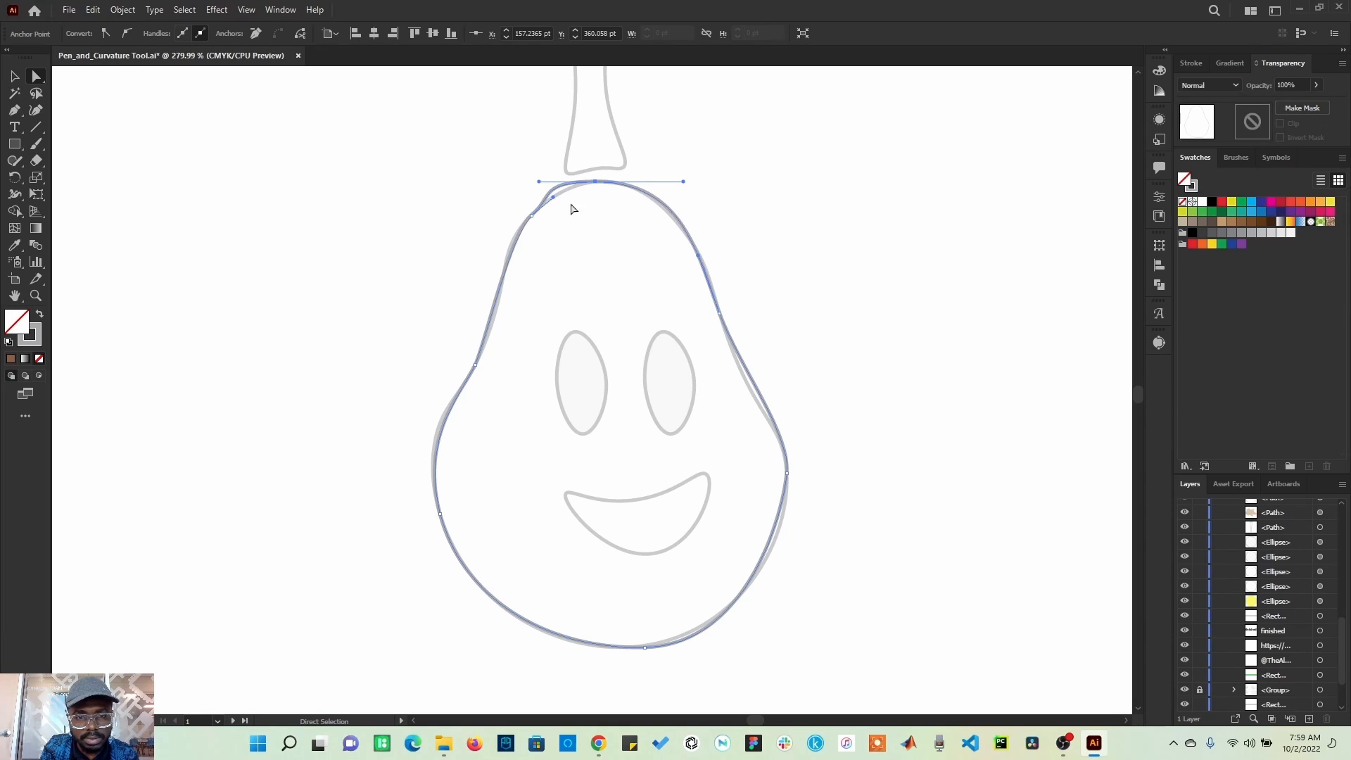
mouse_move(553, 197)
left_mouse_down()
mouse_move(532, 207)
mouse_move(546, 189)
left_mouse_up()
left_click(541, 182)
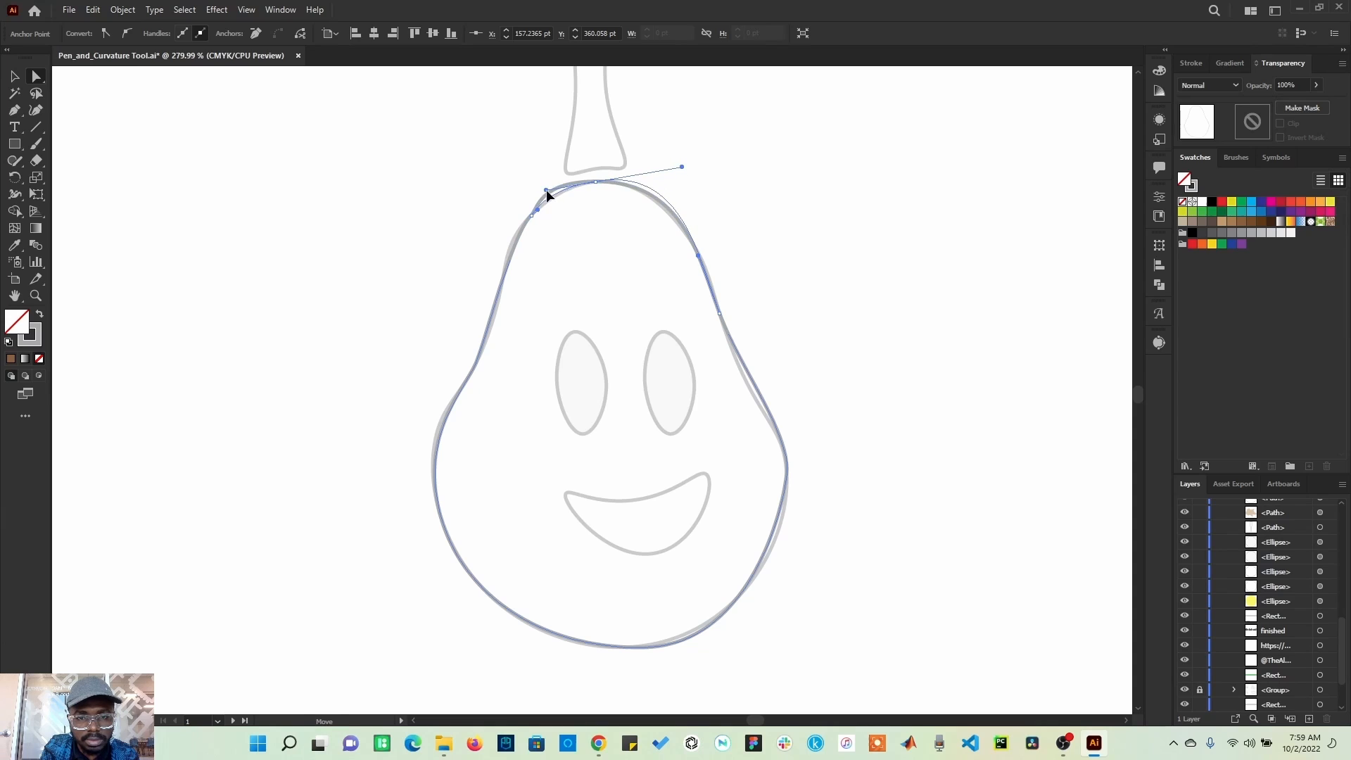
left_click(718, 309)
left_click_drag(698, 256, 695, 266)
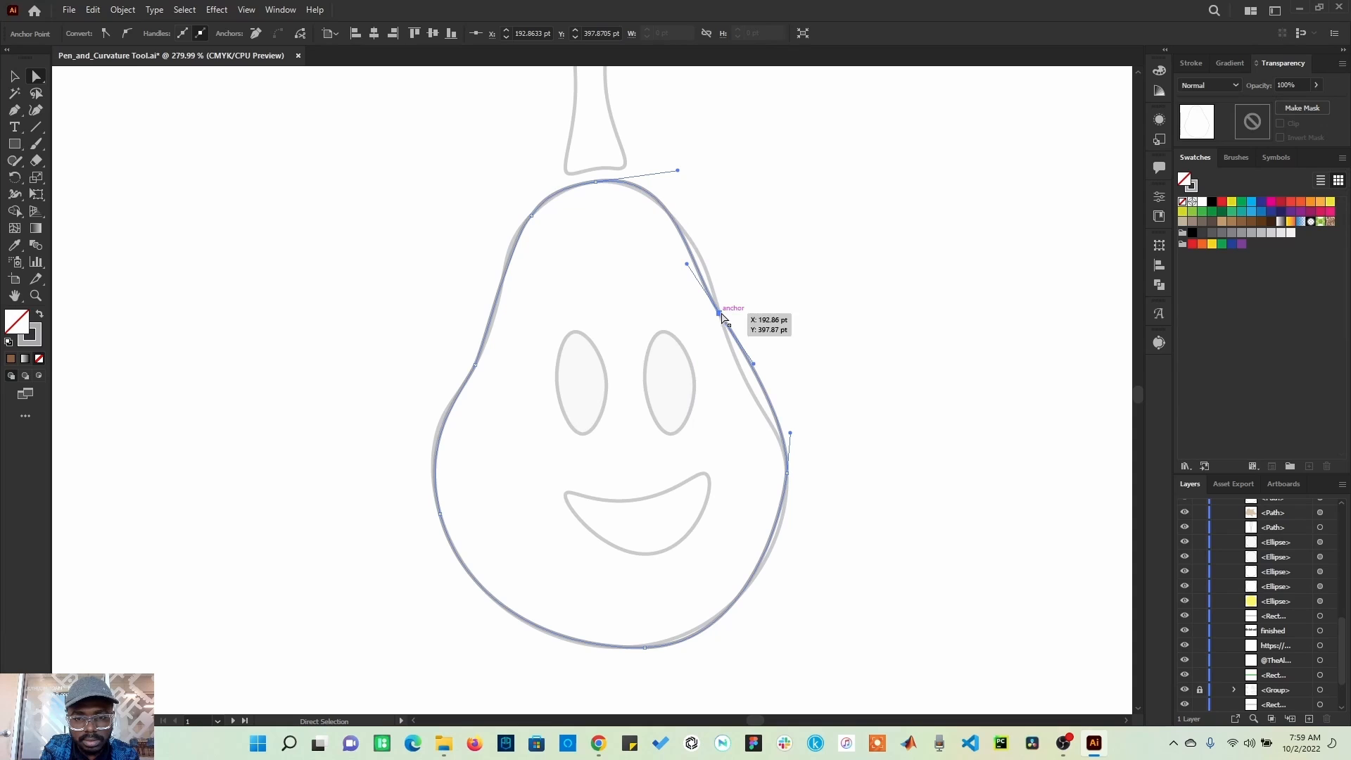
Delete the pear path's extra anchor between the top anchor and the left waist with the Delete Anchor Point tool
left_click(596, 181)
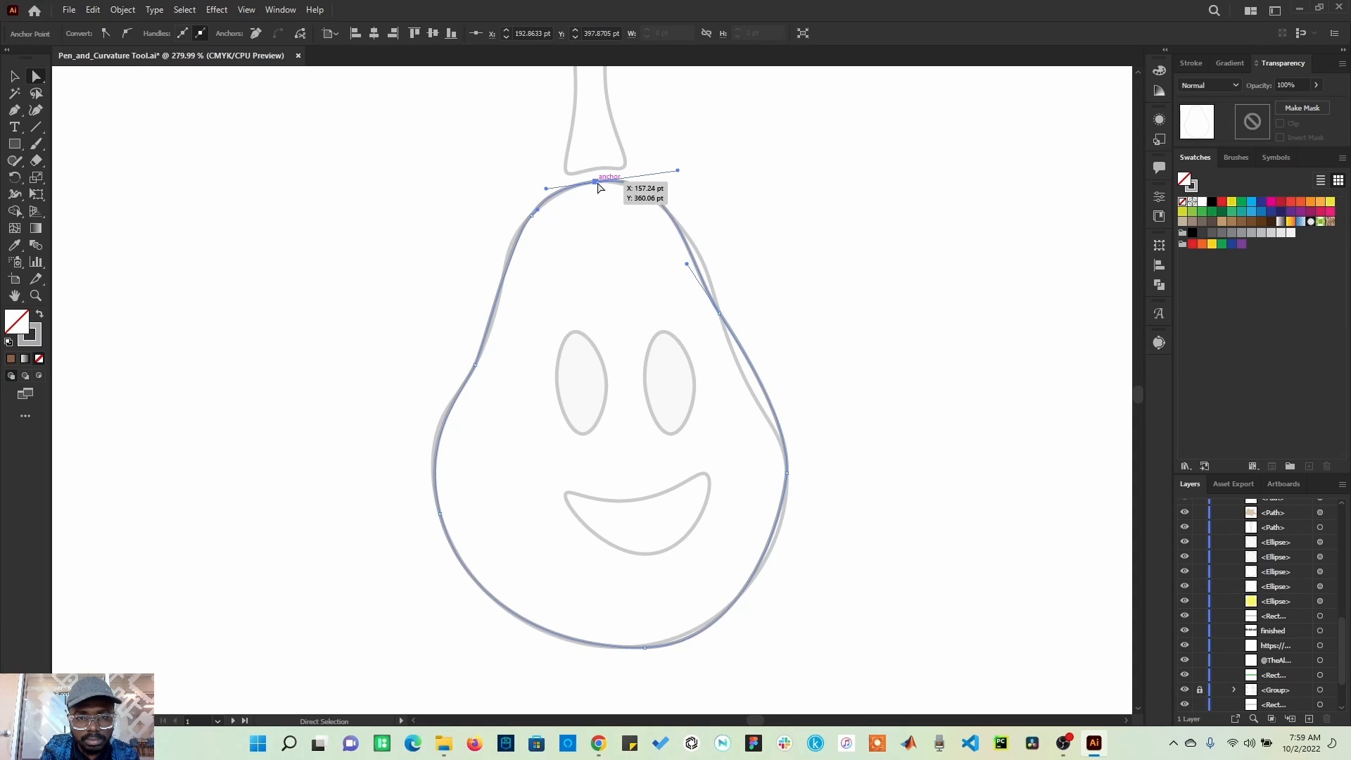
left_click(533, 215)
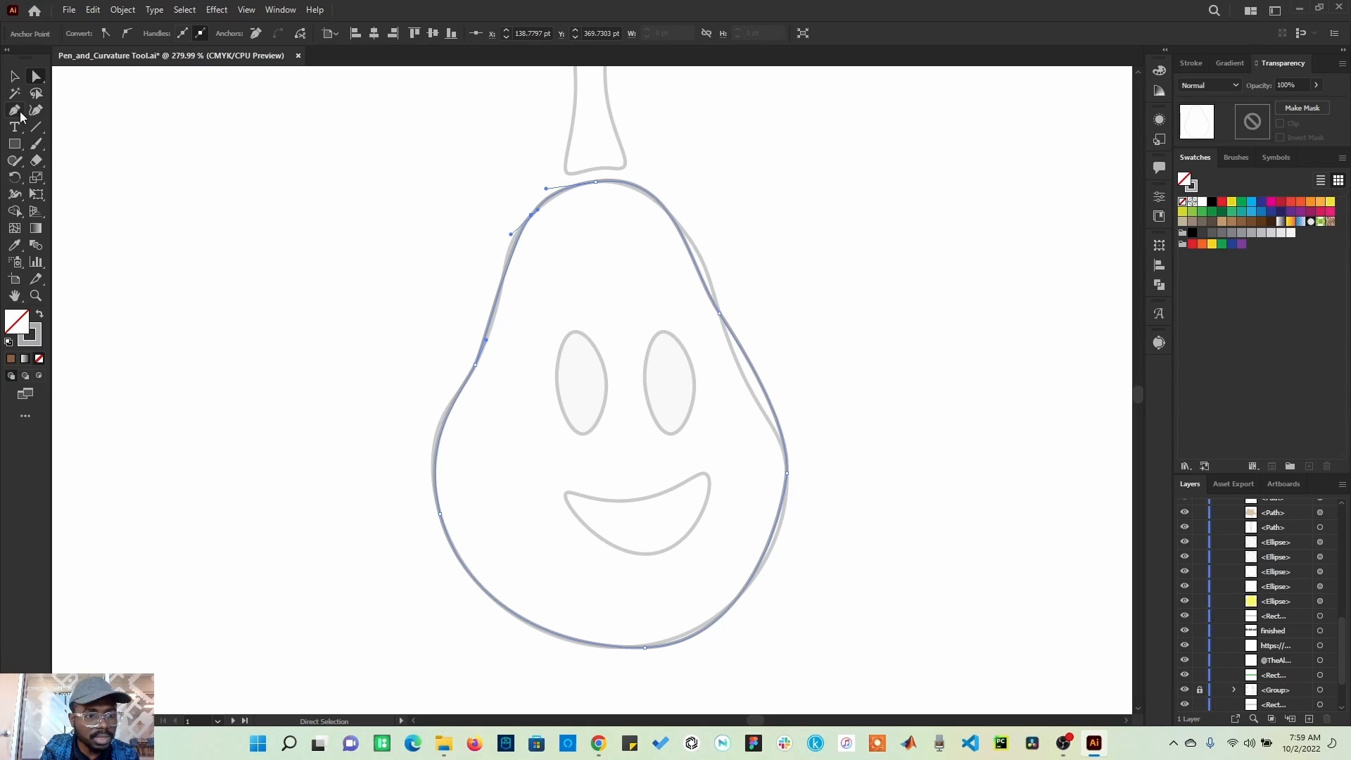
left_click_drag(21, 116, 73, 144)
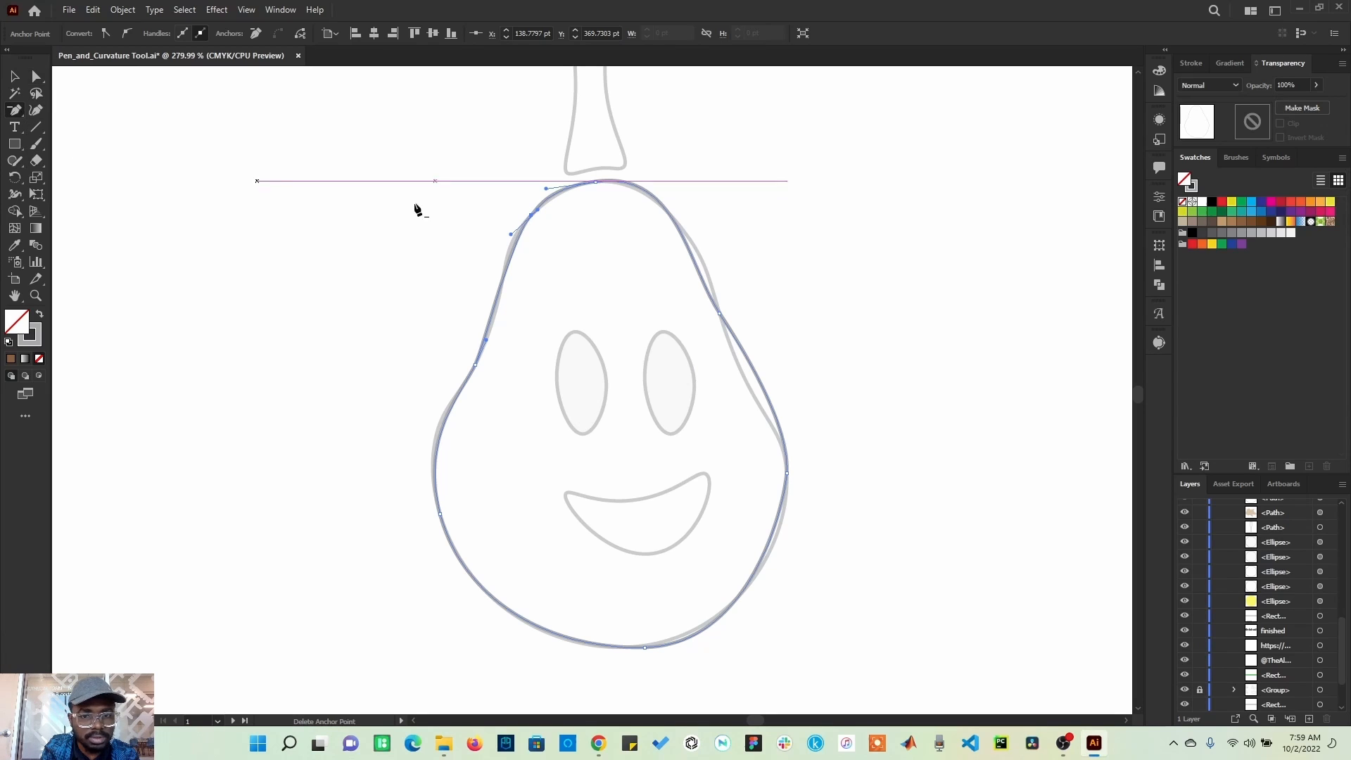
left_click(532, 216)
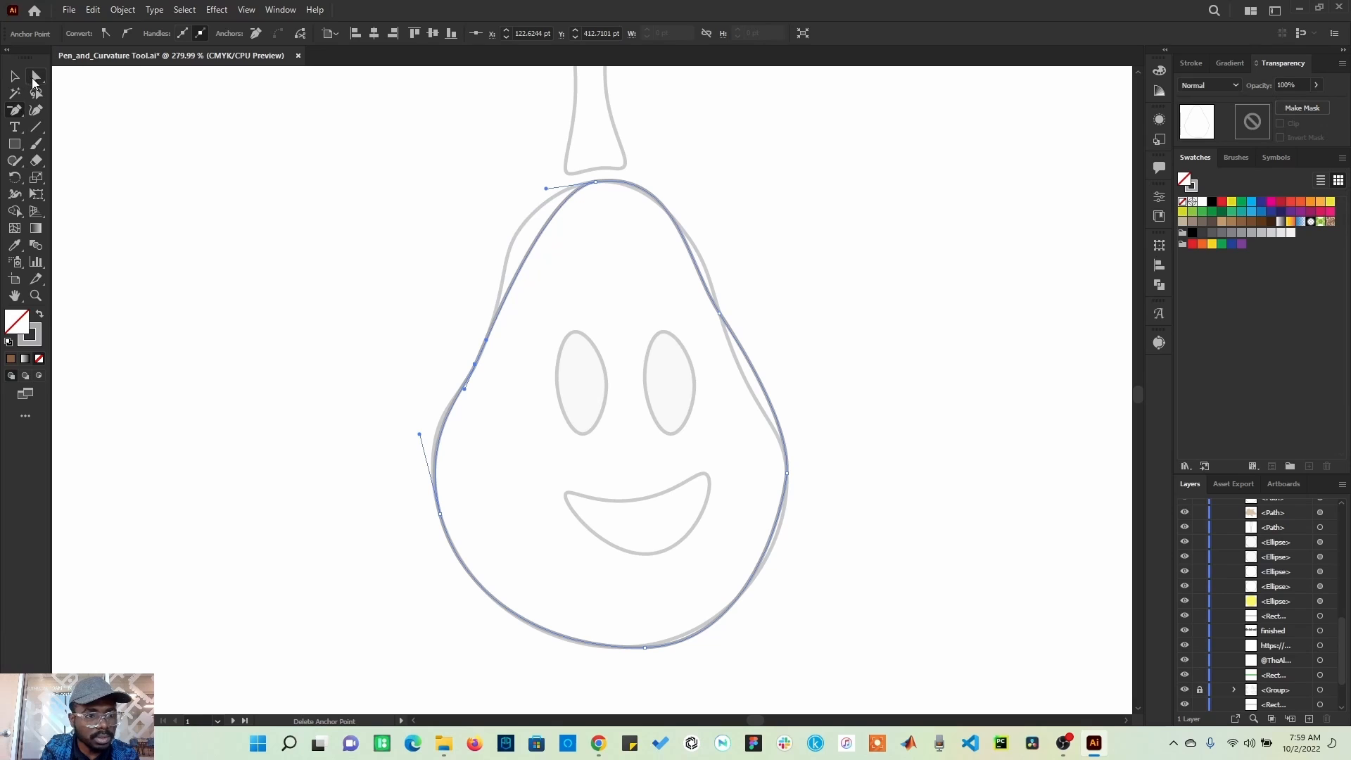
Reshape the pear's upper-left curve with the top anchor's left handle and the left waist anchor's upper handle
left_click(33, 79)
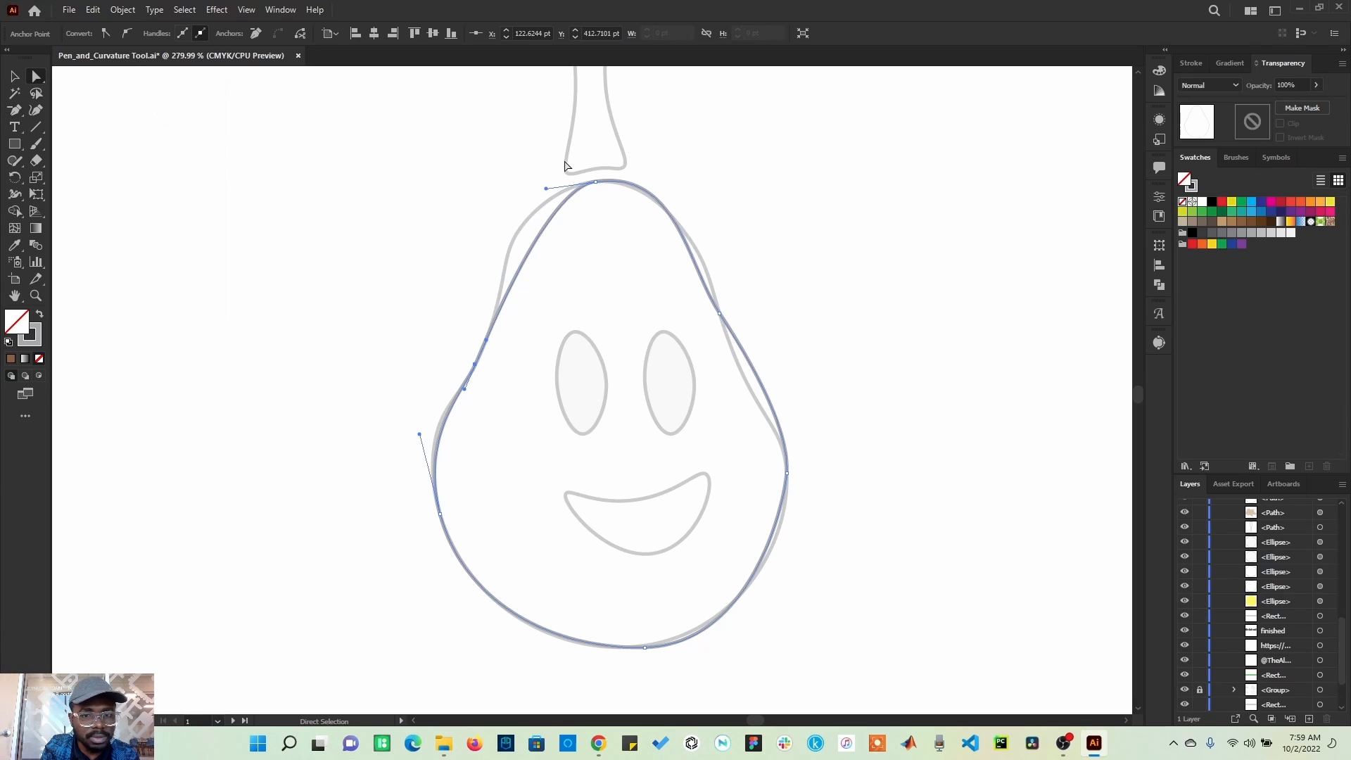
left_click(597, 184)
left_click_drag(546, 188, 513, 173)
left_click(497, 321)
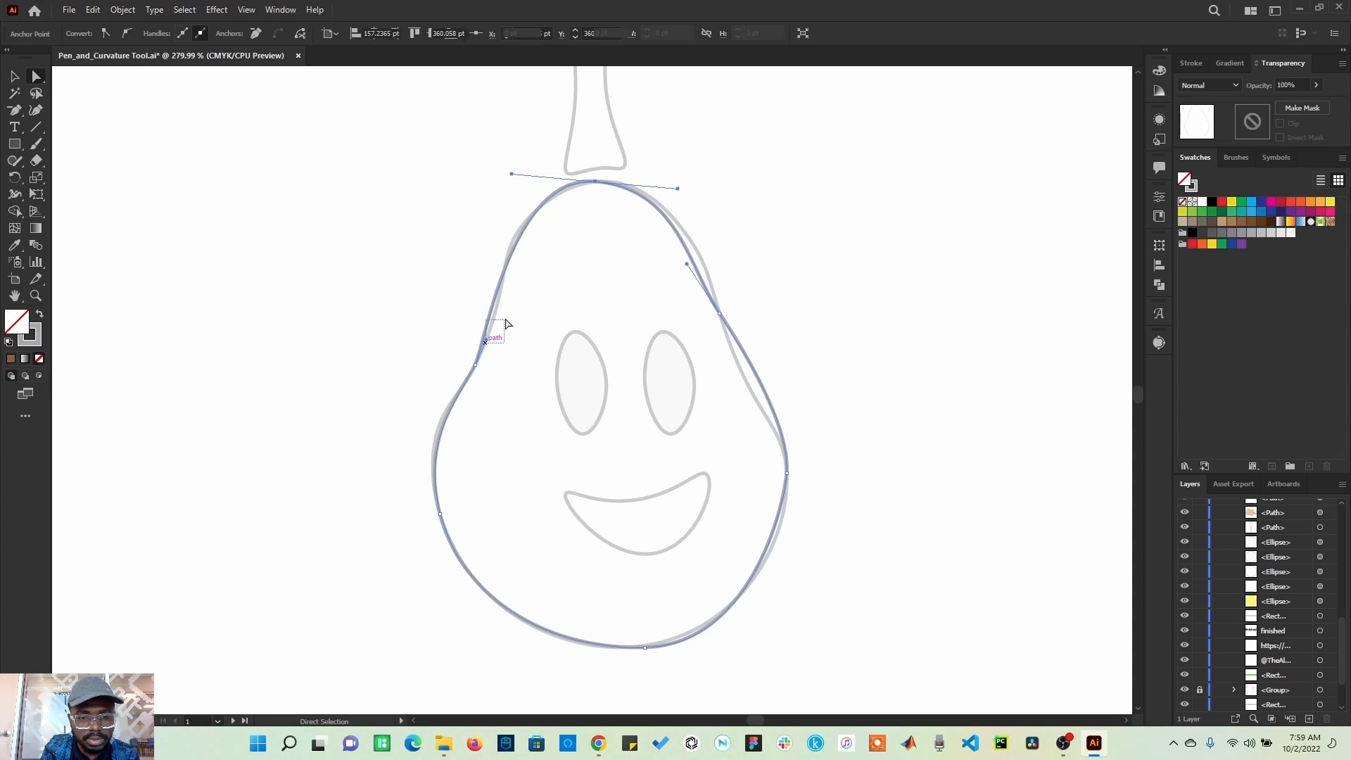
left_click(475, 365)
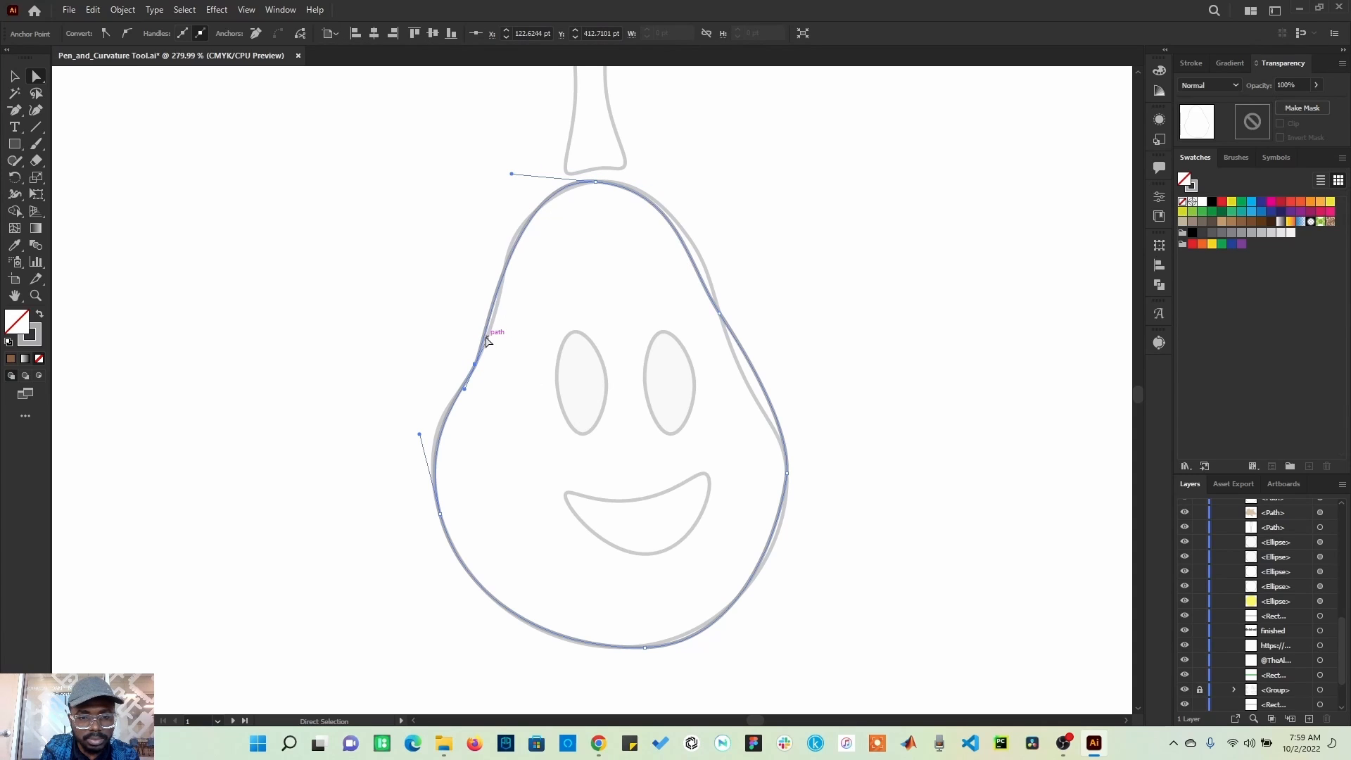
left_click_drag(485, 342, 501, 324)
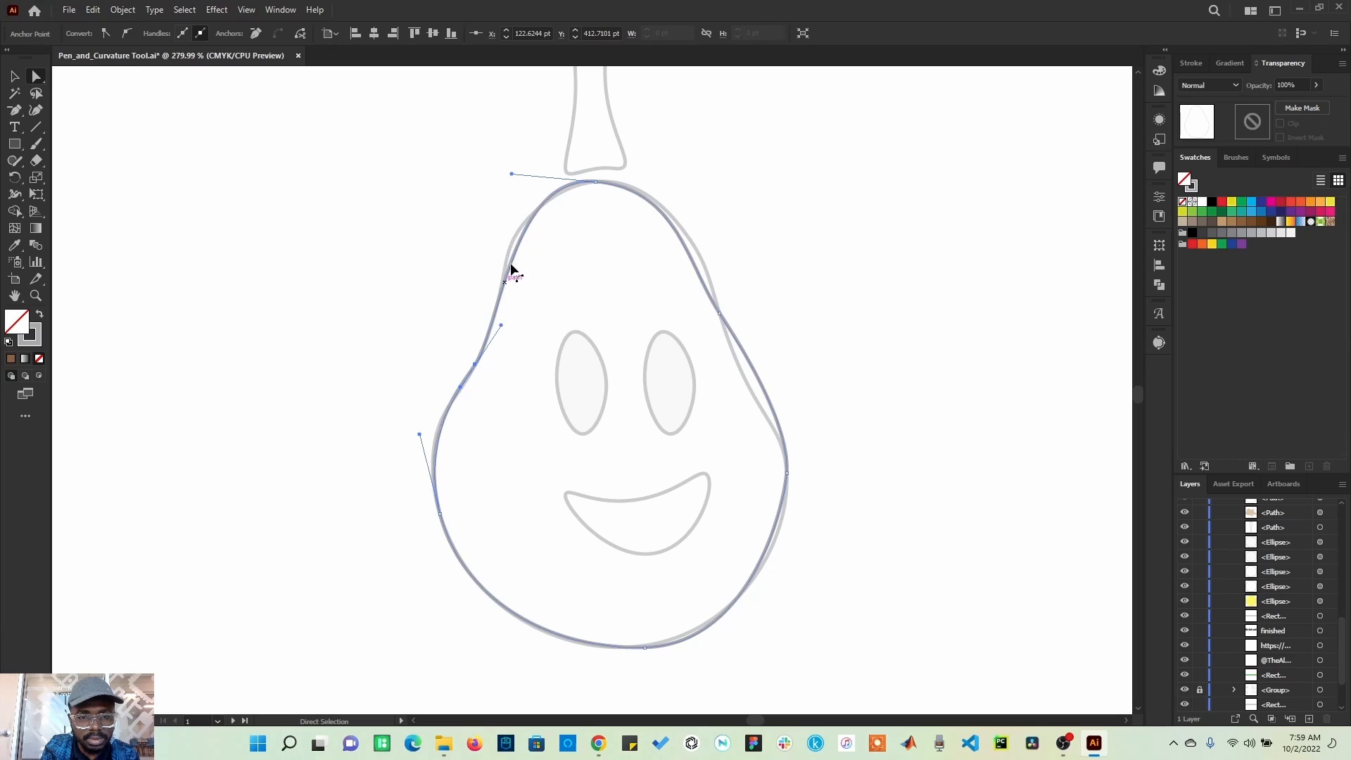
left_click(595, 182)
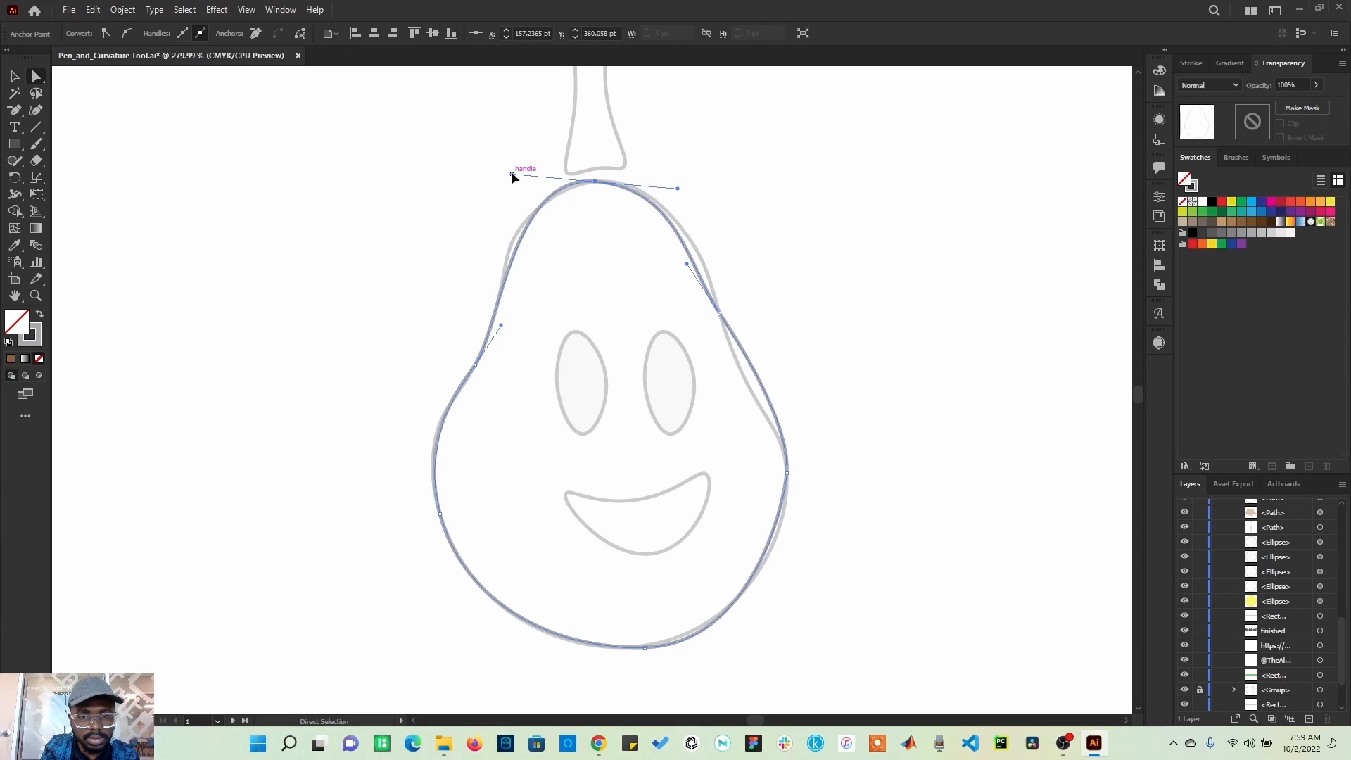
left_click_drag(512, 175, 493, 186)
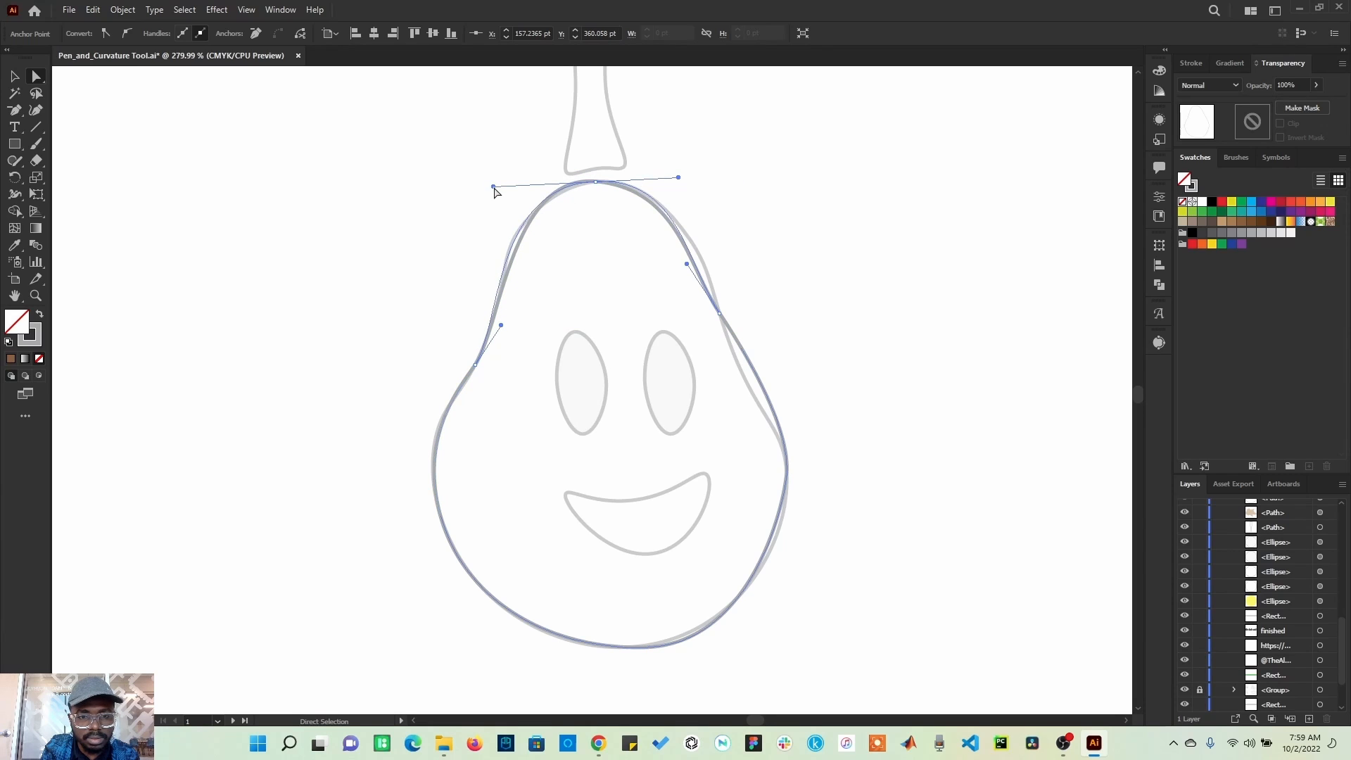
Adjust both handles of the right waist anchor and the top anchor's right handle to fit the pear's upper-right curve
left_click(722, 317)
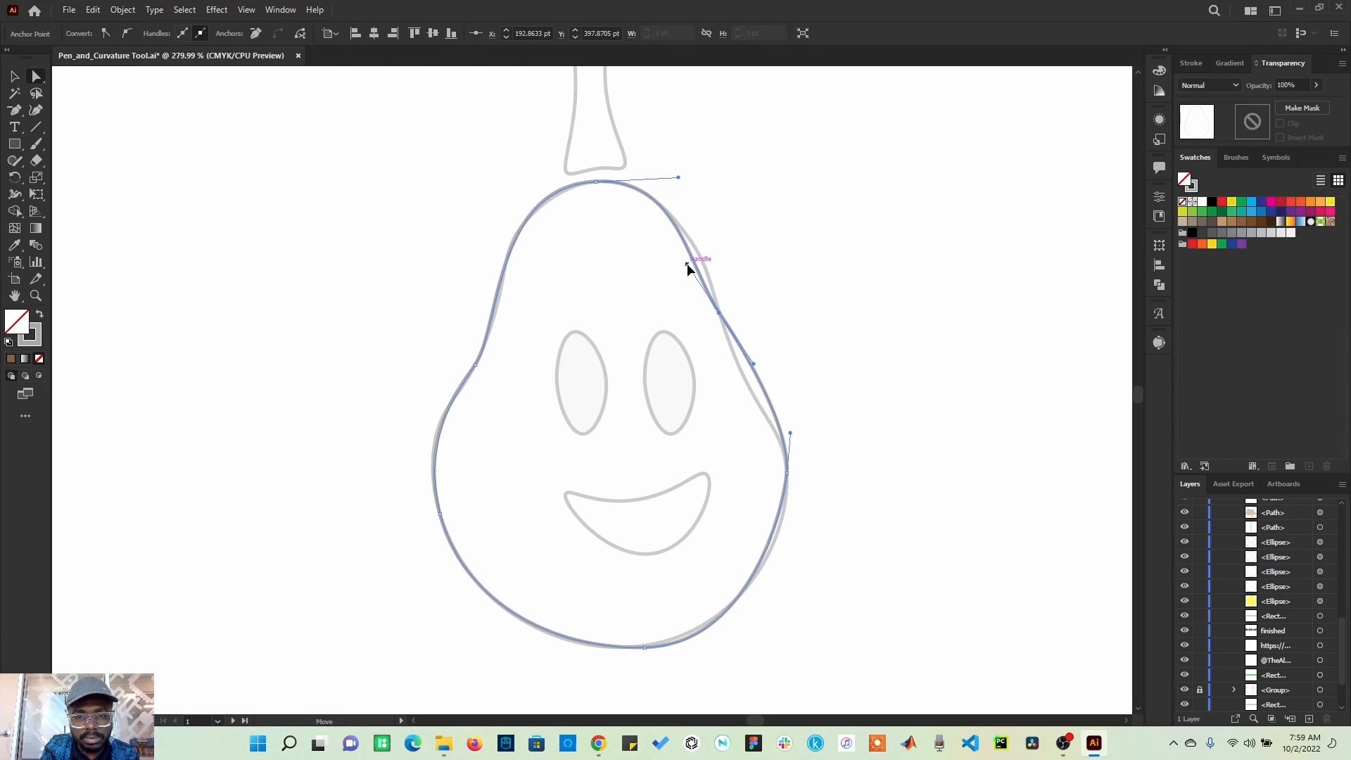
left_click_drag(686, 263, 696, 251)
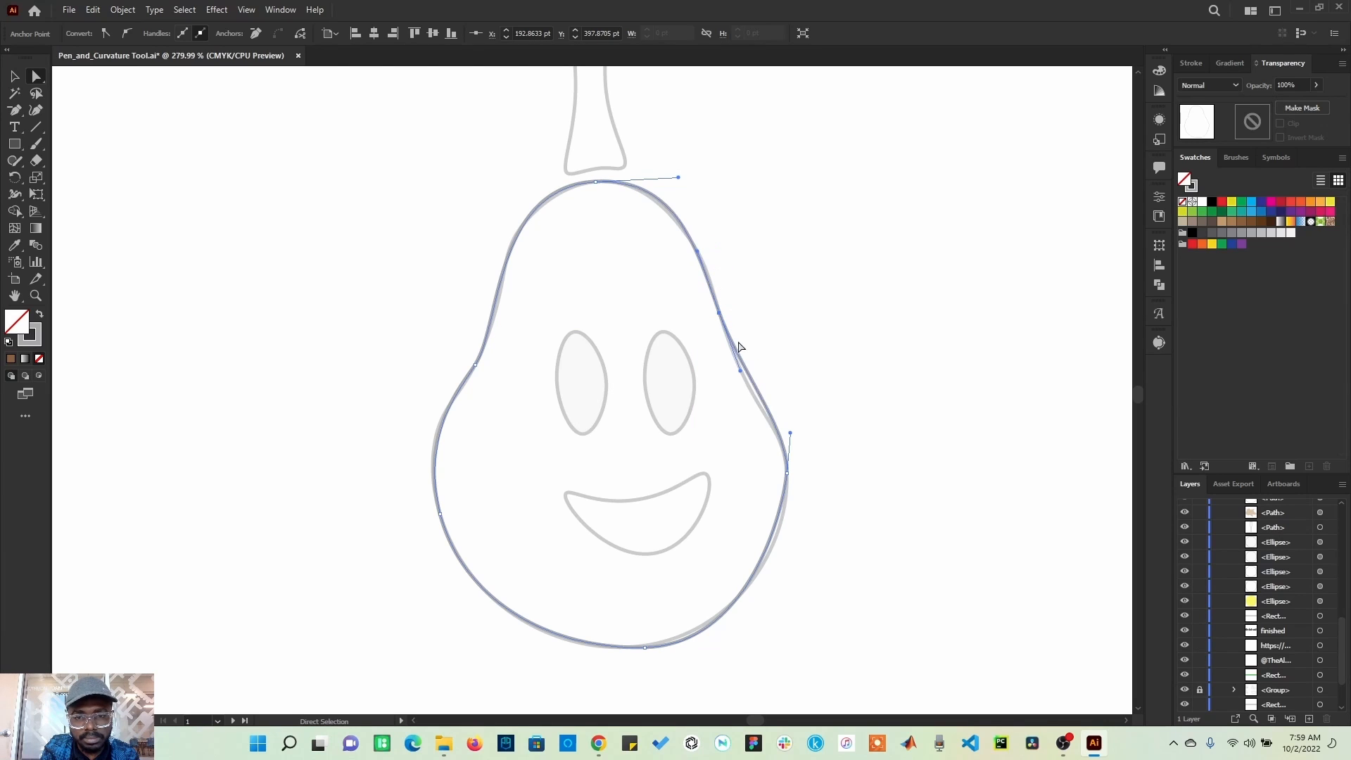
left_click_drag(740, 370, 742, 389)
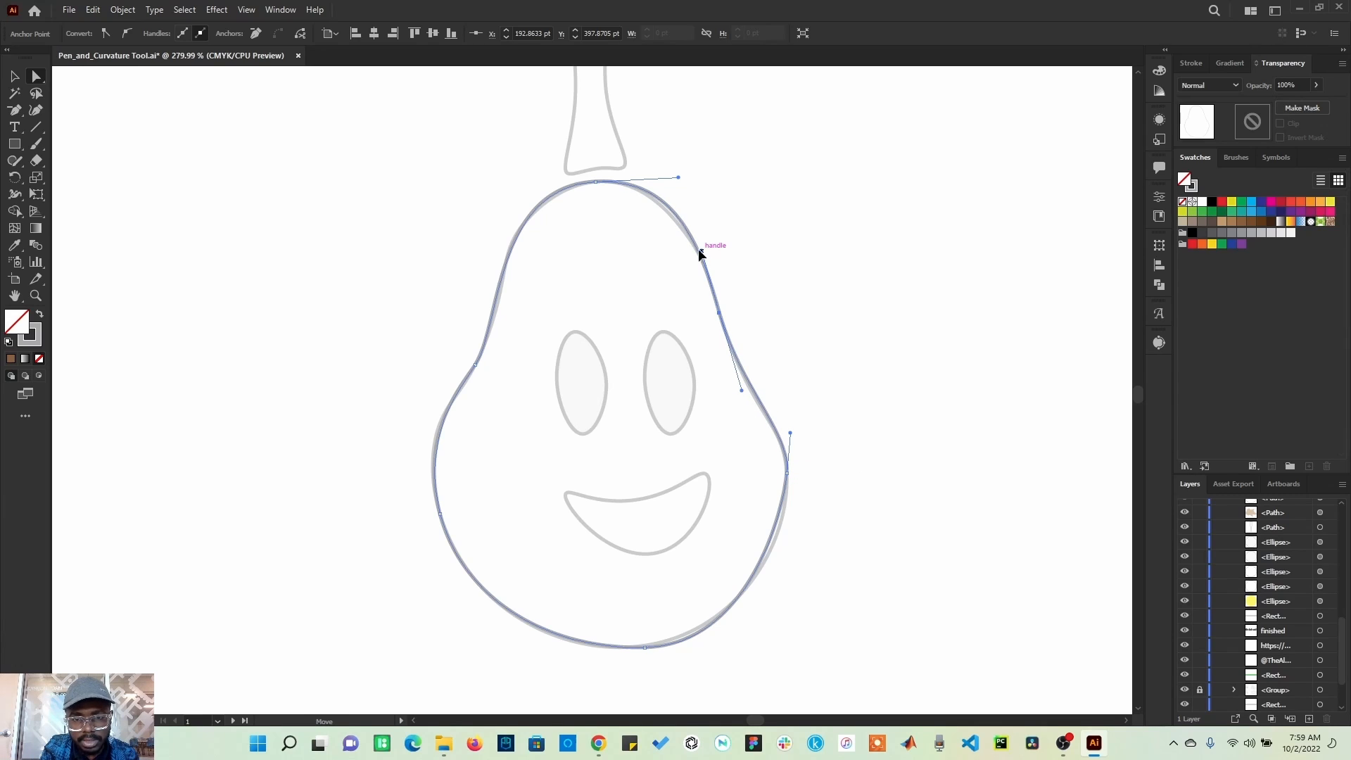
left_click_drag(701, 253, 698, 251)
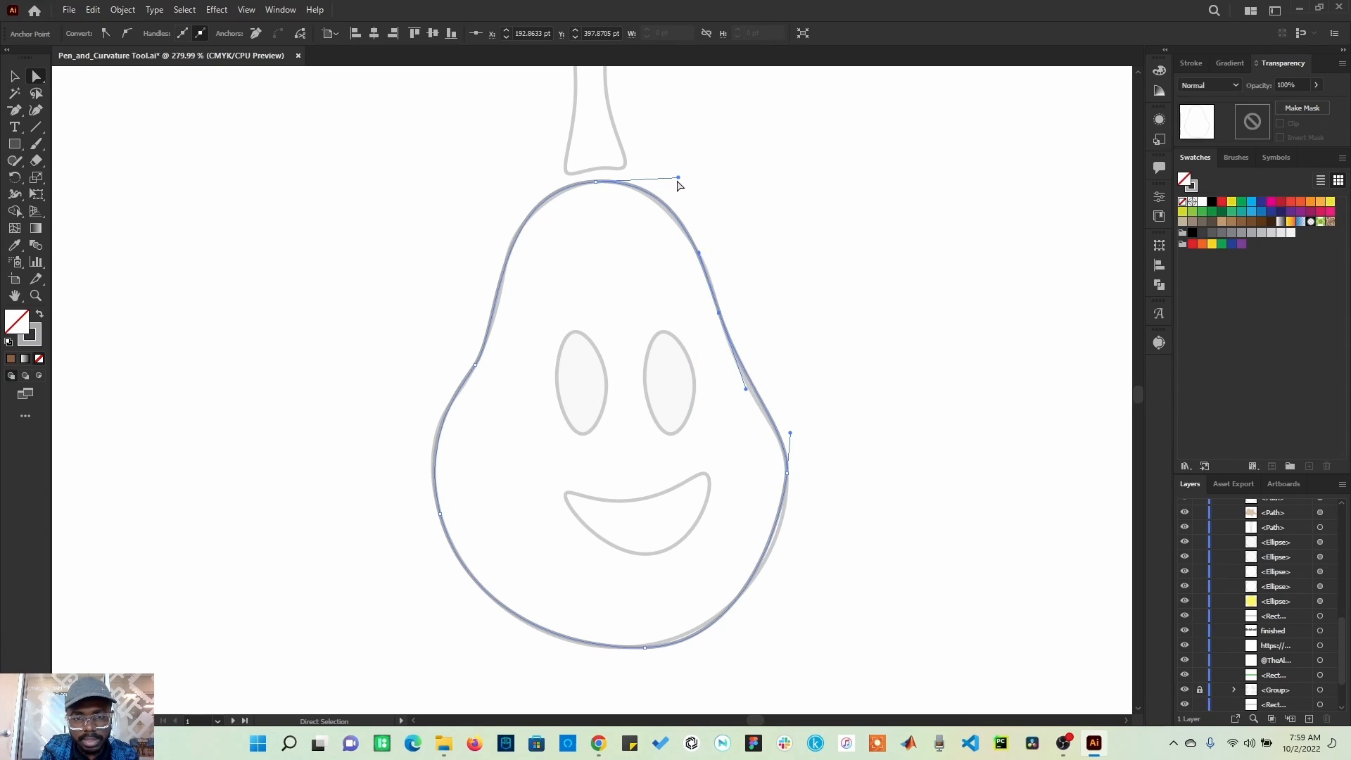
left_click_drag(677, 178, 679, 182)
Refine the pear's lower-right curve with the right anchor's lower handle and the bottom anchor's right handle, then deselect the path
left_click(786, 472)
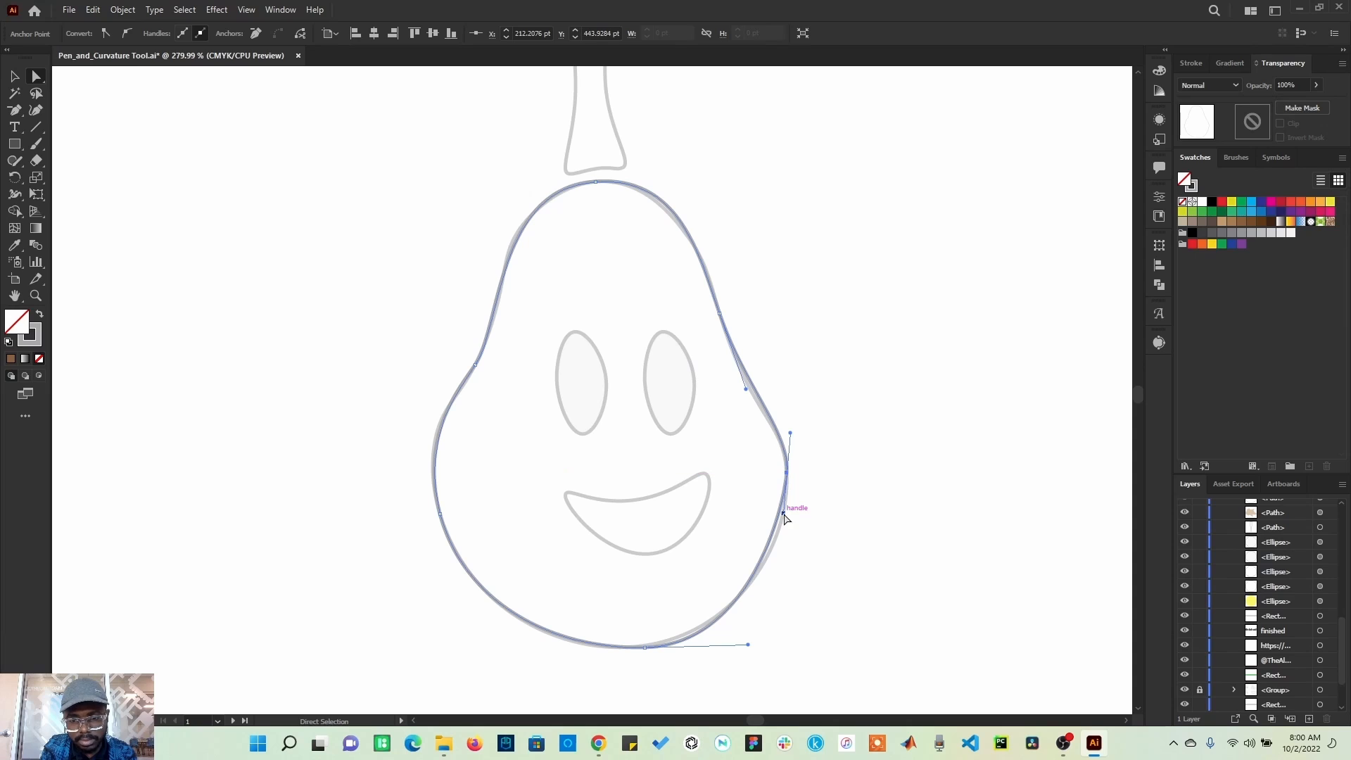
left_click_drag(783, 514, 786, 529)
left_click(644, 648)
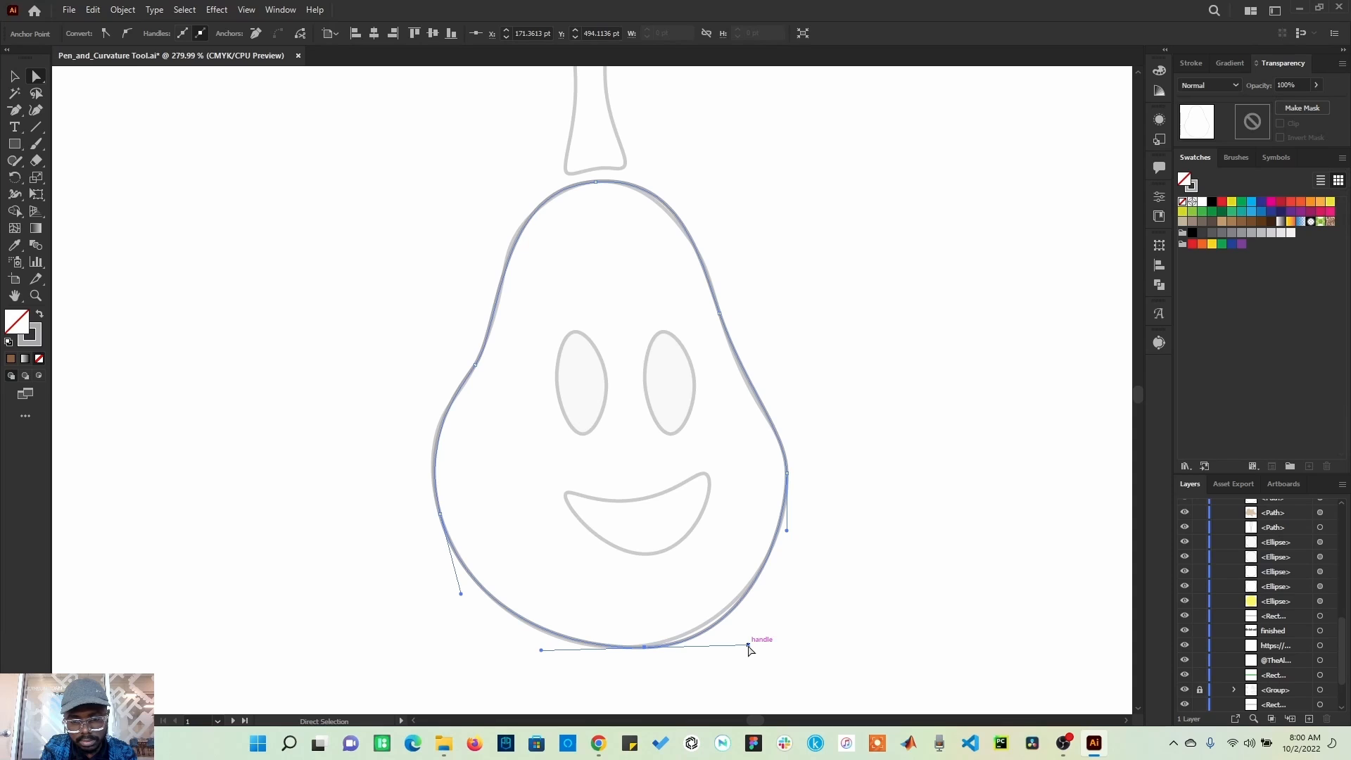
left_click_drag(749, 645, 746, 635)
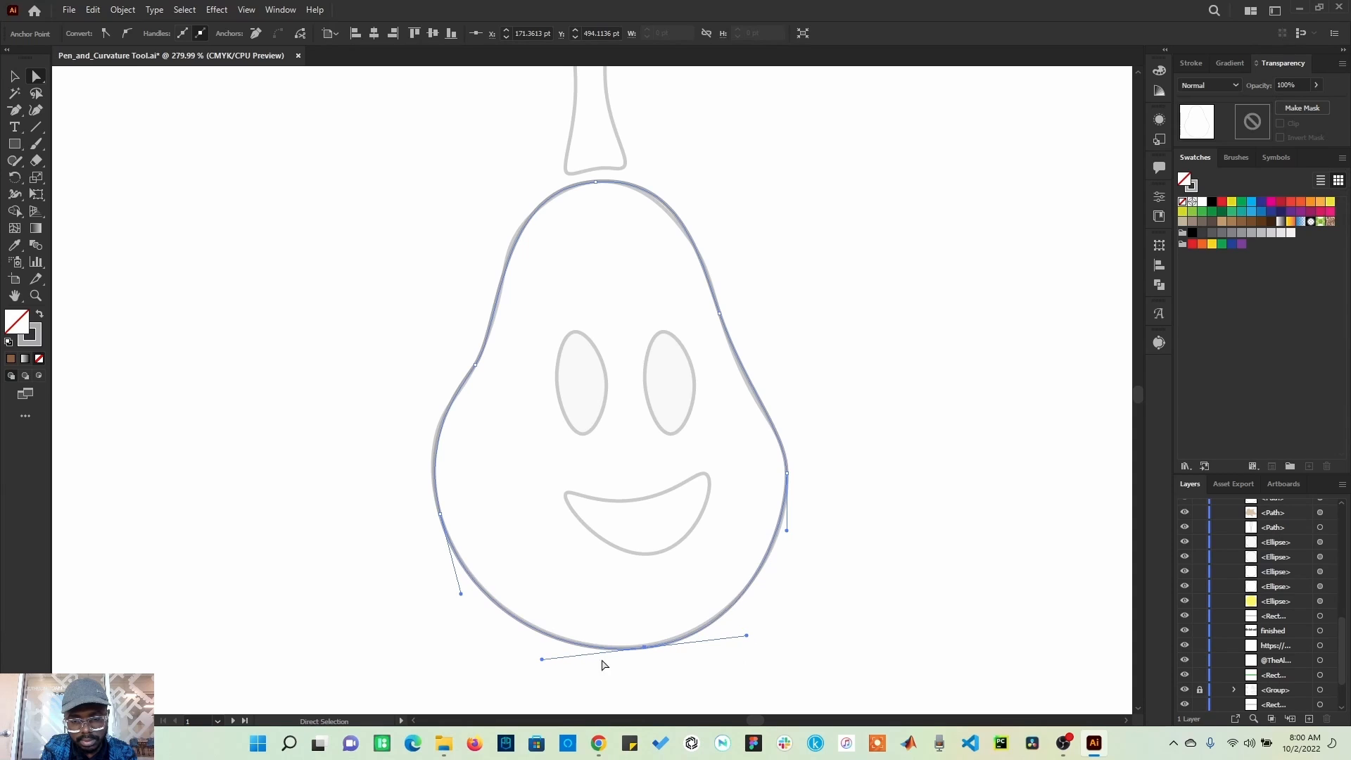
left_click(421, 590)
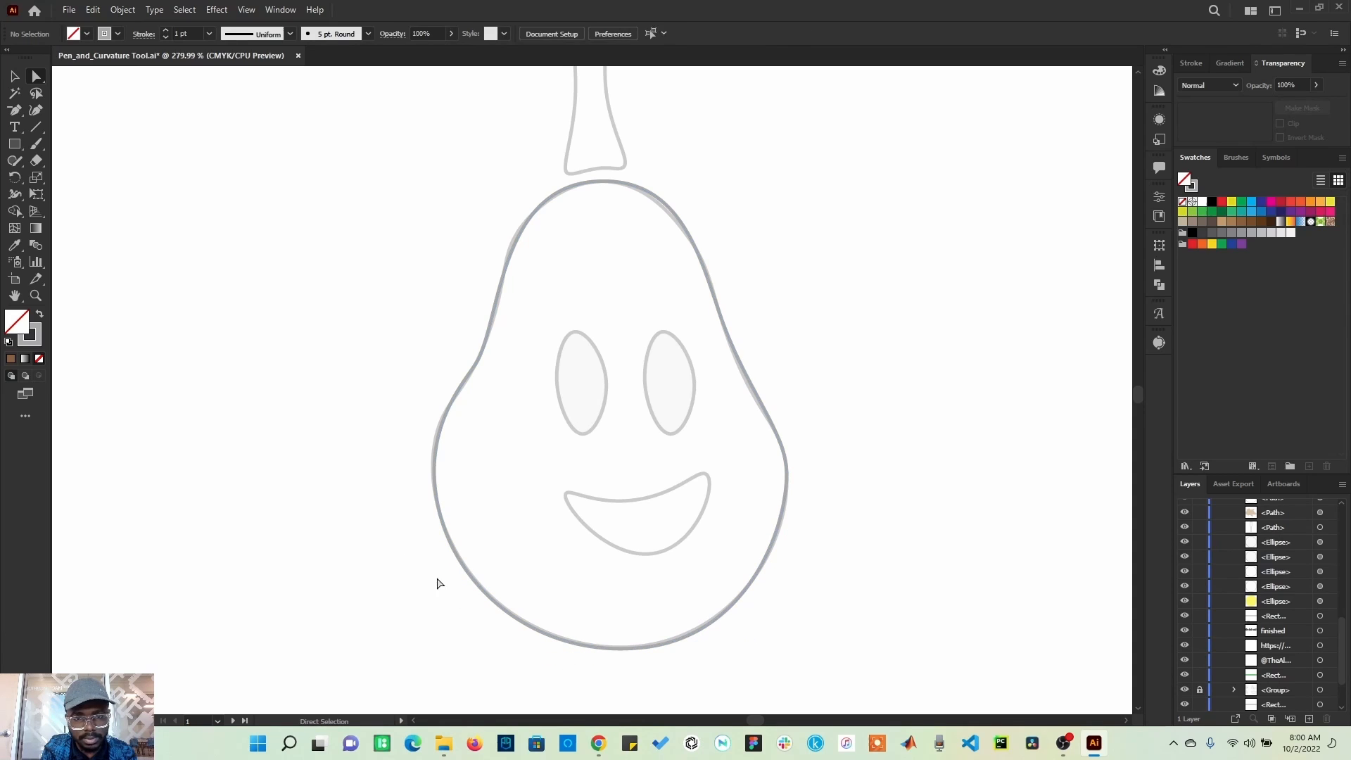
Fine-tune the right handle of the pear's top anchor, deselect the path and switch back to the Pen tool
left_click(595, 182)
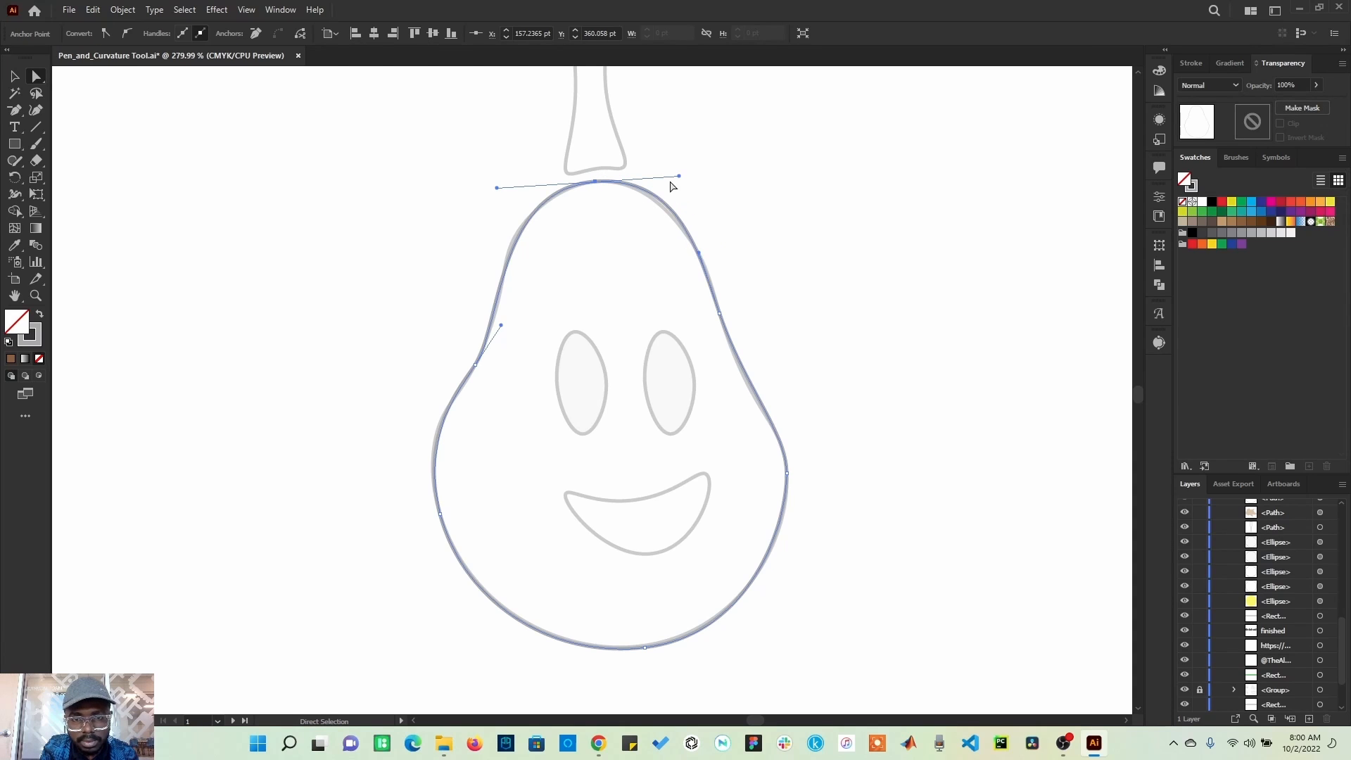
left_click_drag(679, 177, 680, 182)
left_click(713, 216)
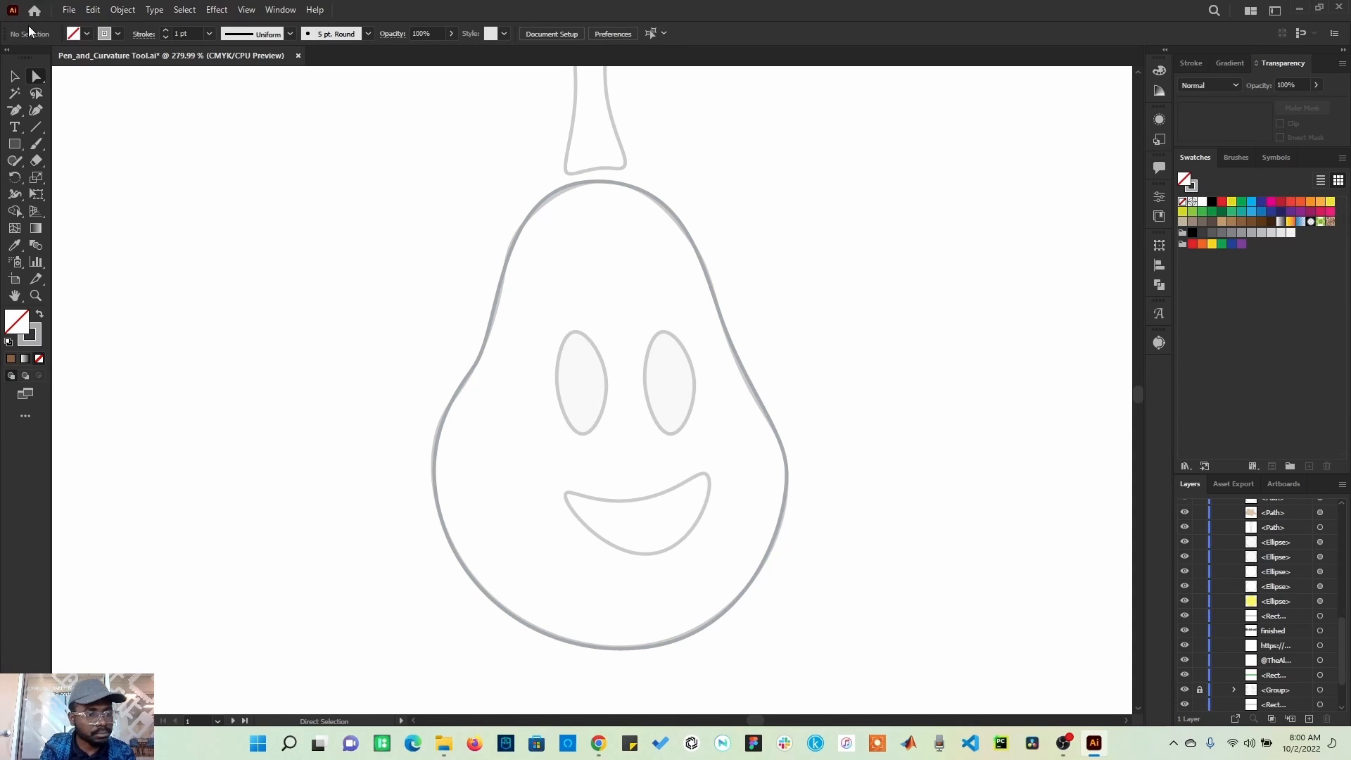
left_click_drag(17, 114, 64, 111)
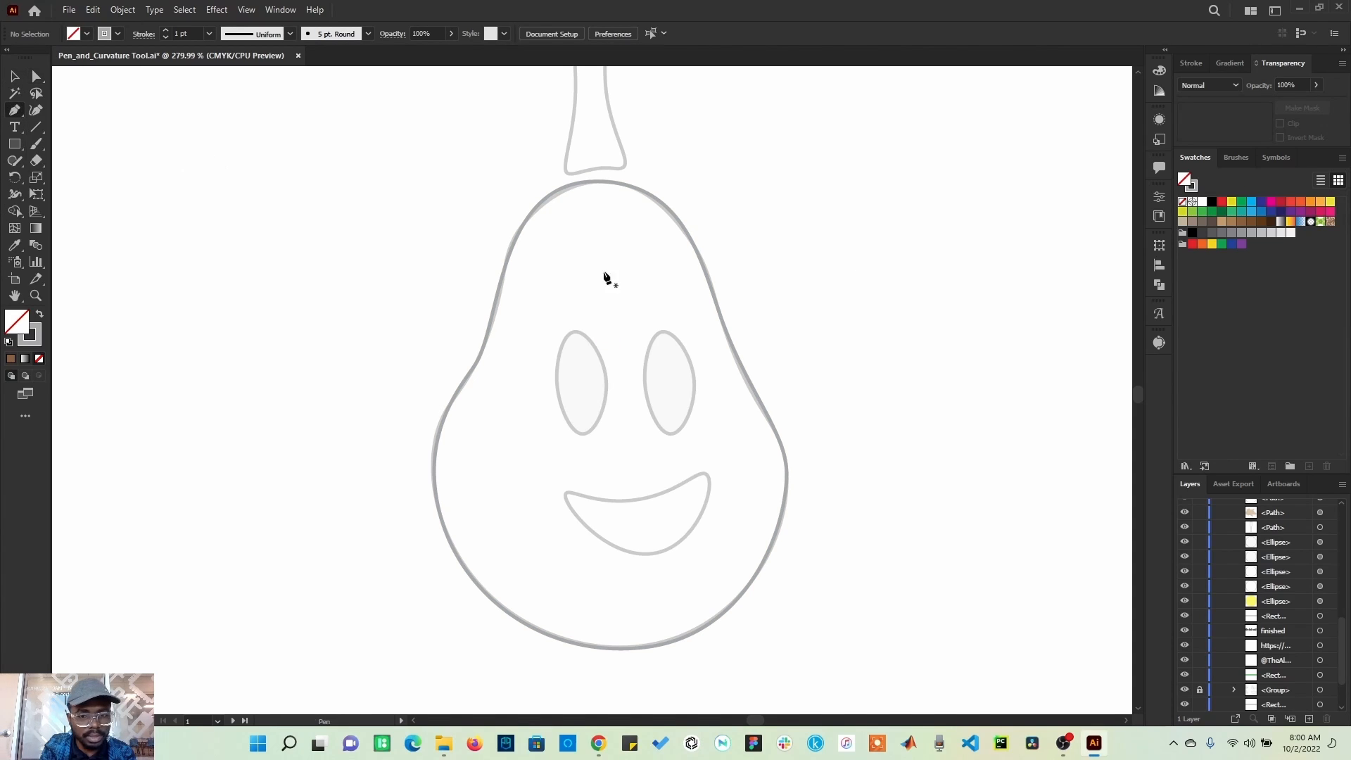
left_click(575, 331)
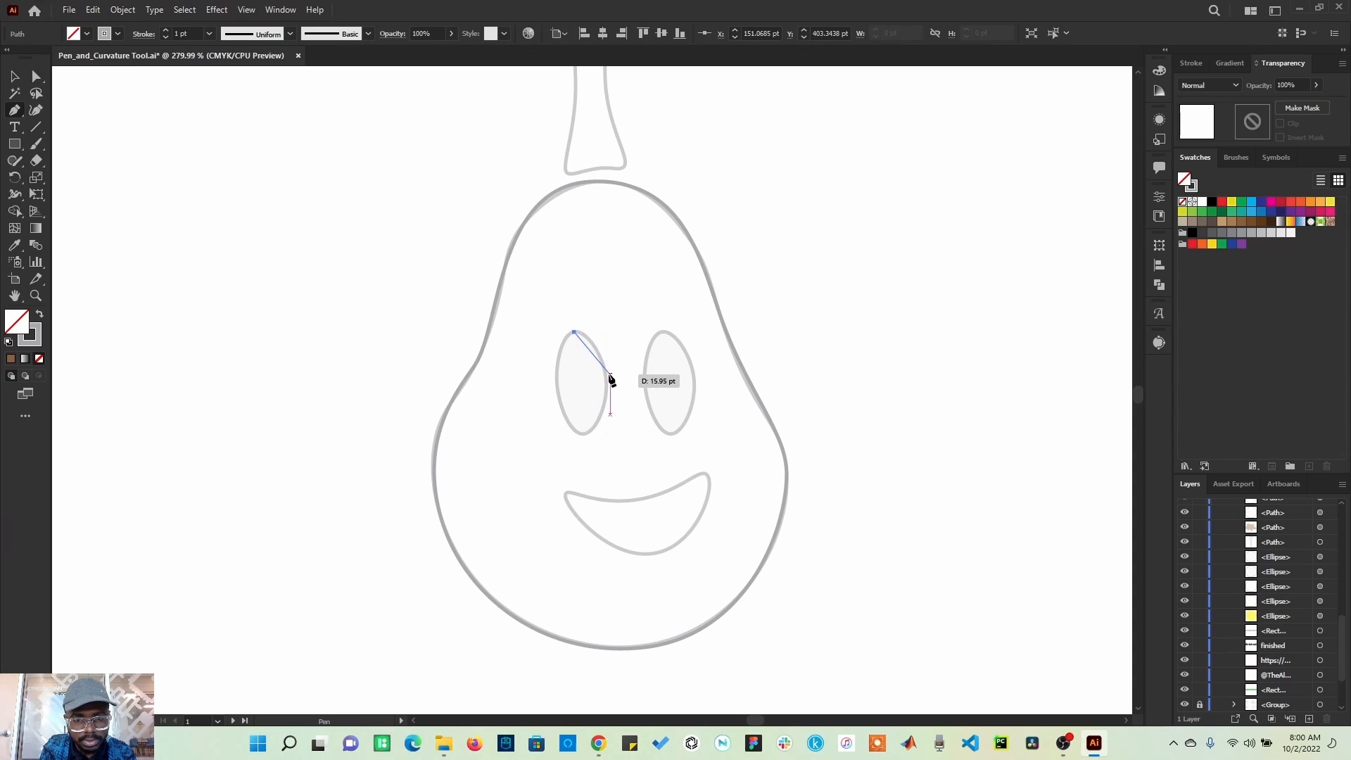
left_click_drag(606, 380, 605, 411)
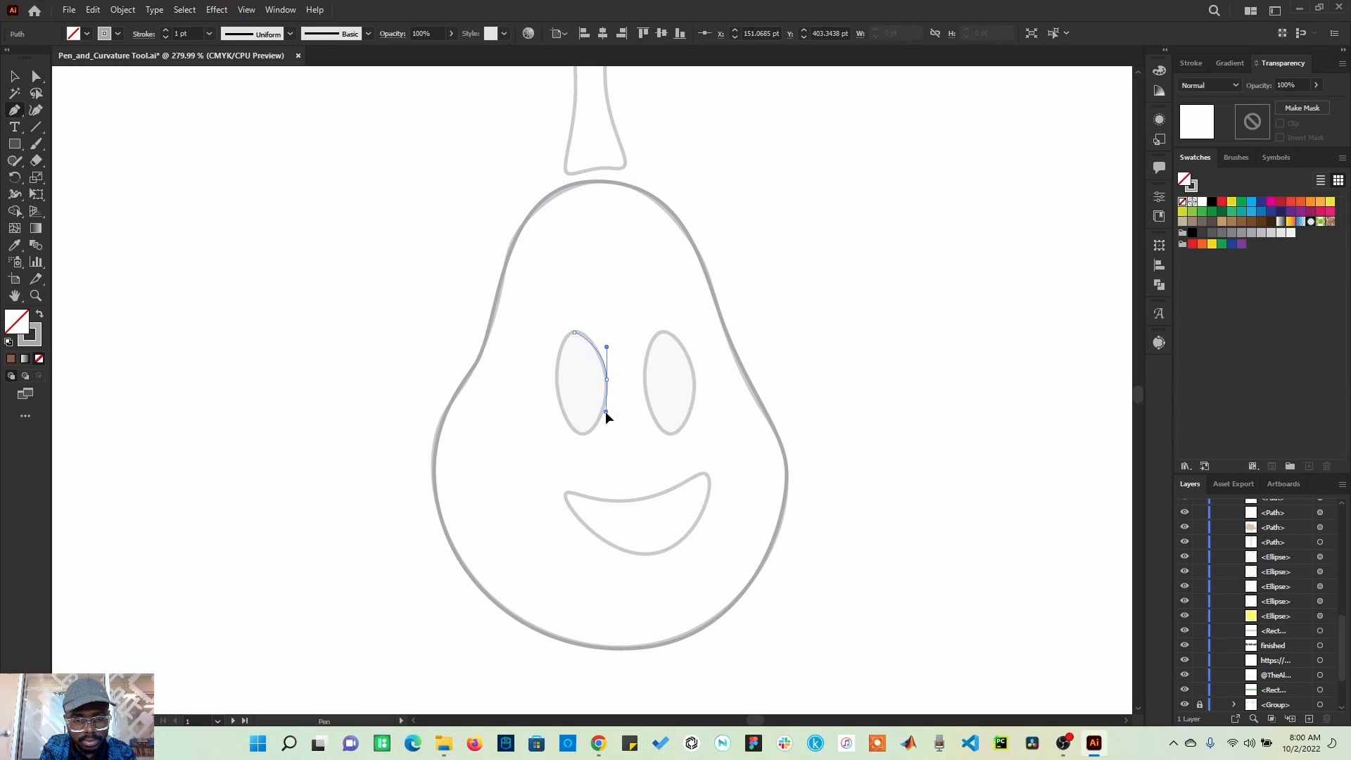
left_click(578, 436)
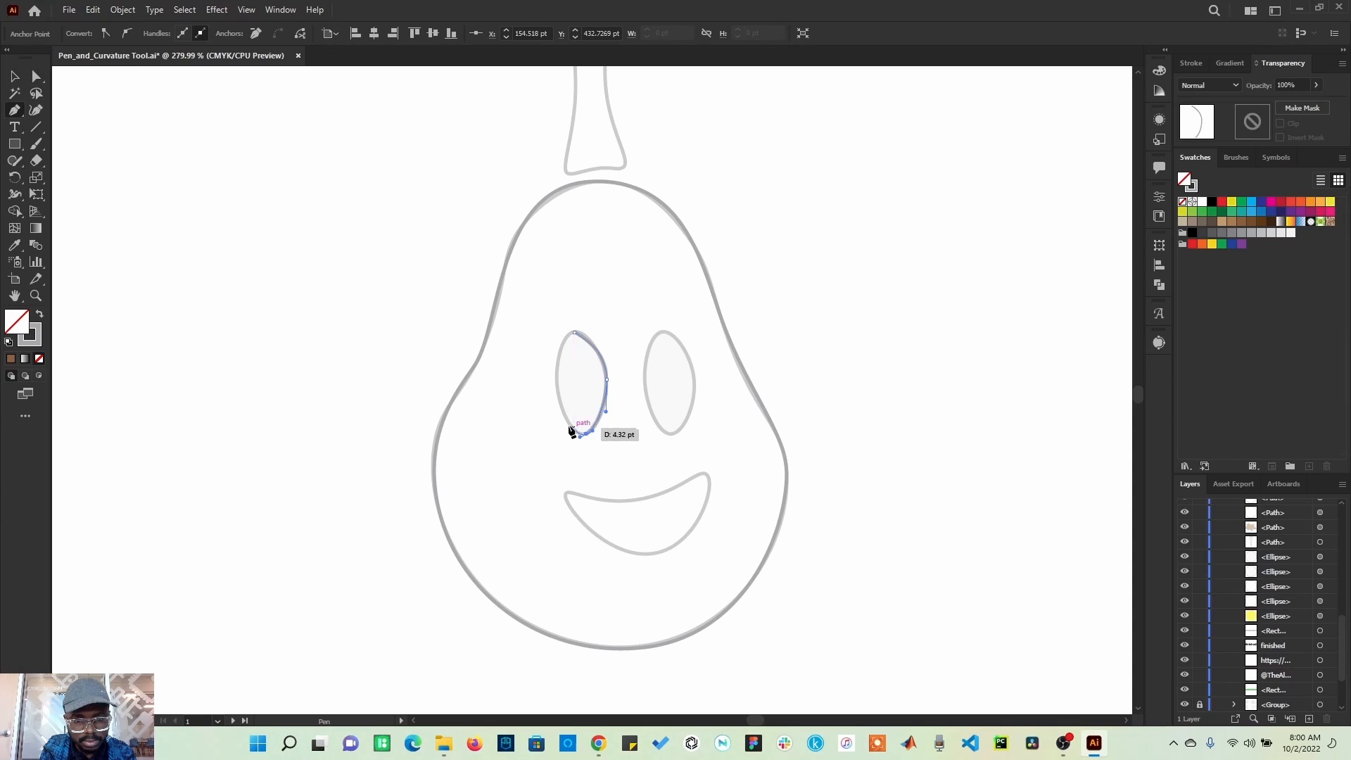
left_click_drag(556, 379, 556, 349)
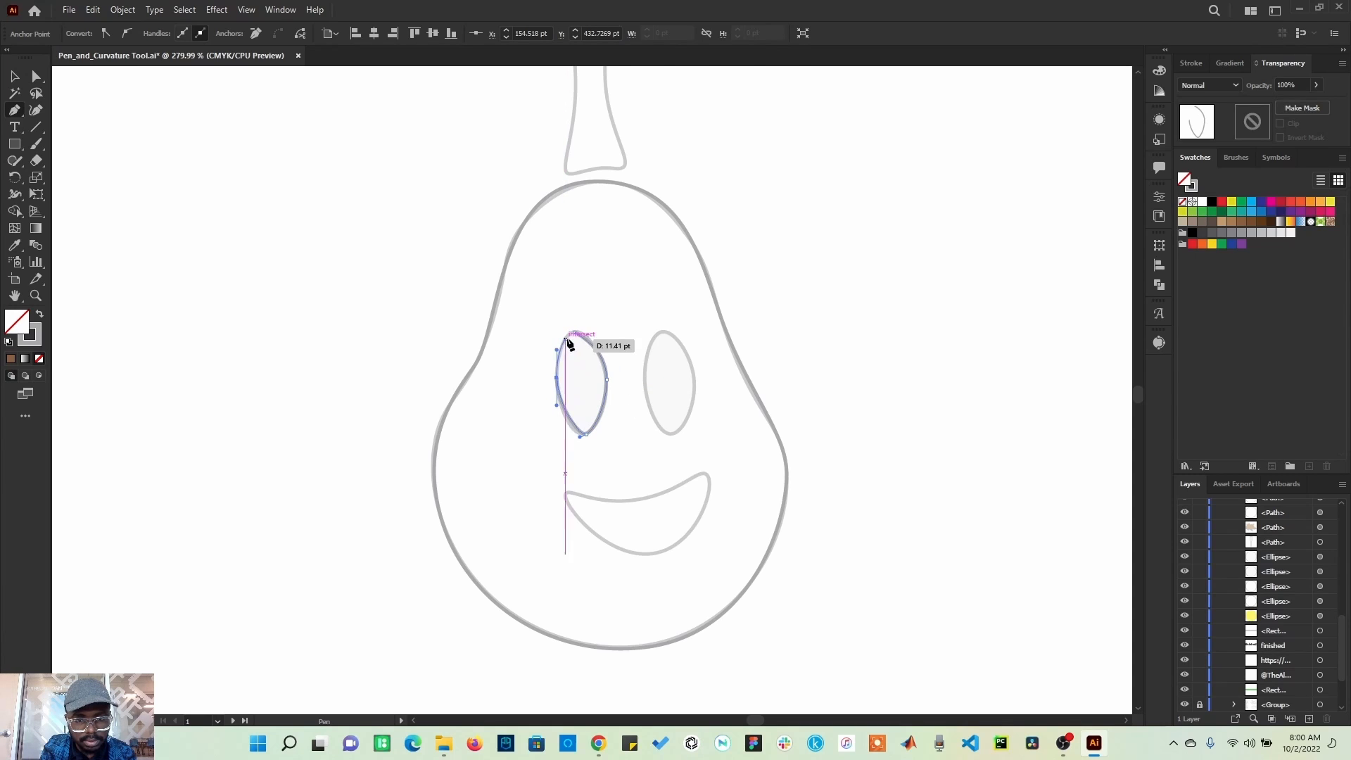
left_click(575, 332)
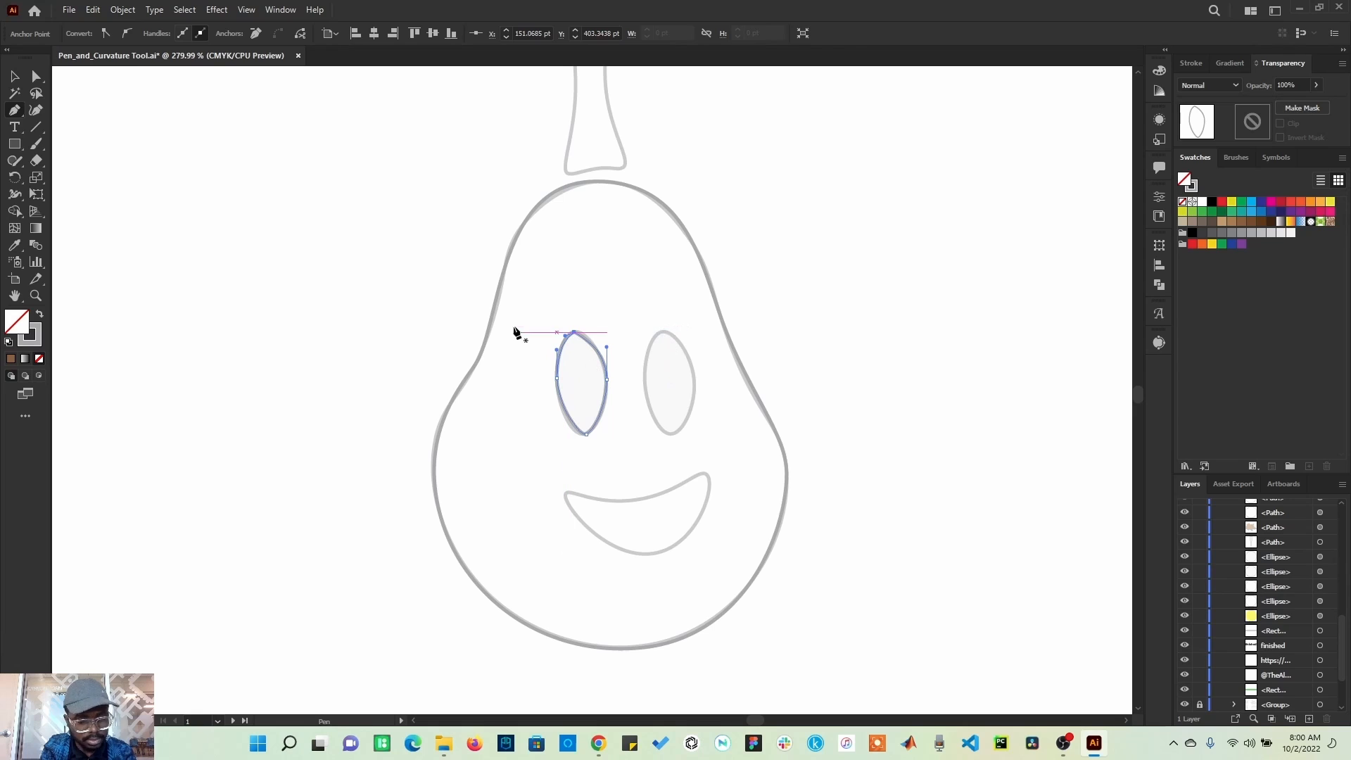
left_click(537, 310, "ctrl")
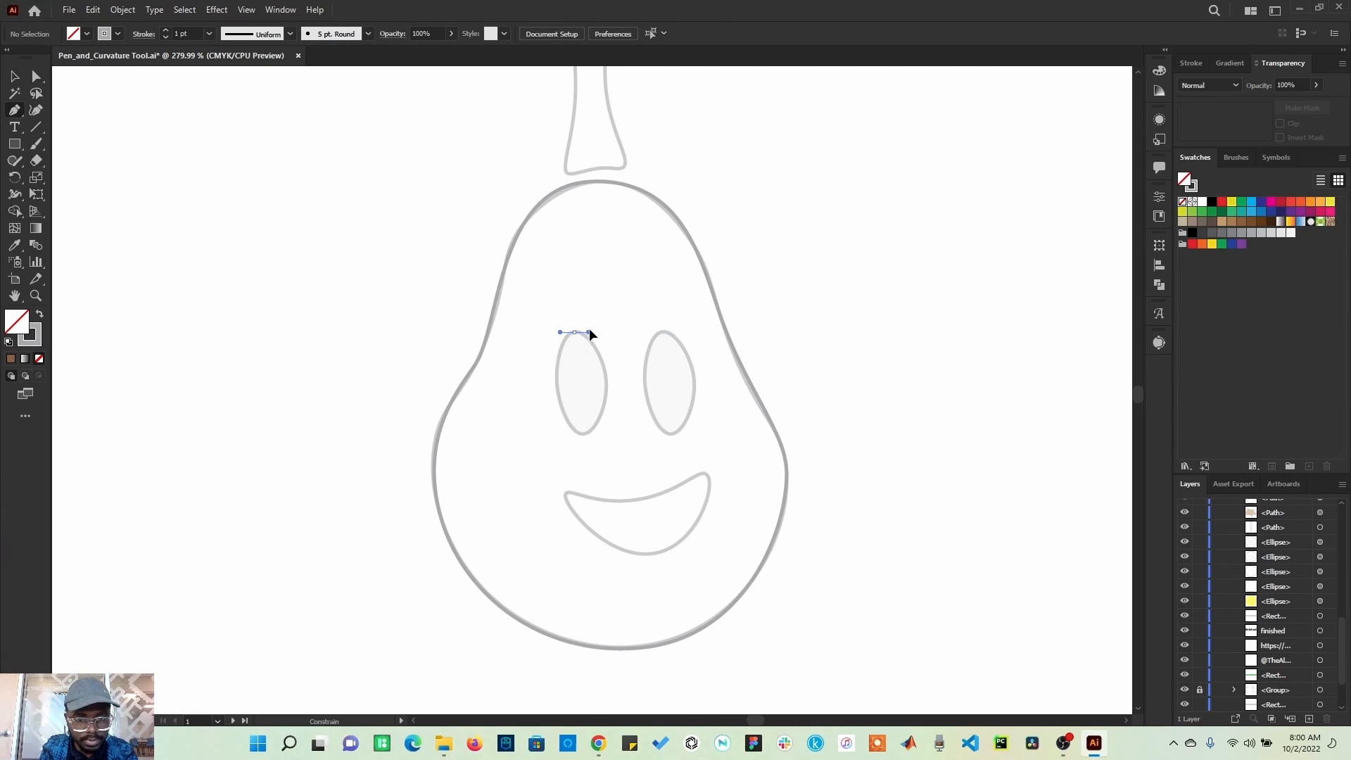
Trace the pear's left eye as a closed four-anchor curved path with the Pen tool and deselect it
left_click_drag(588, 327, 597, 331)
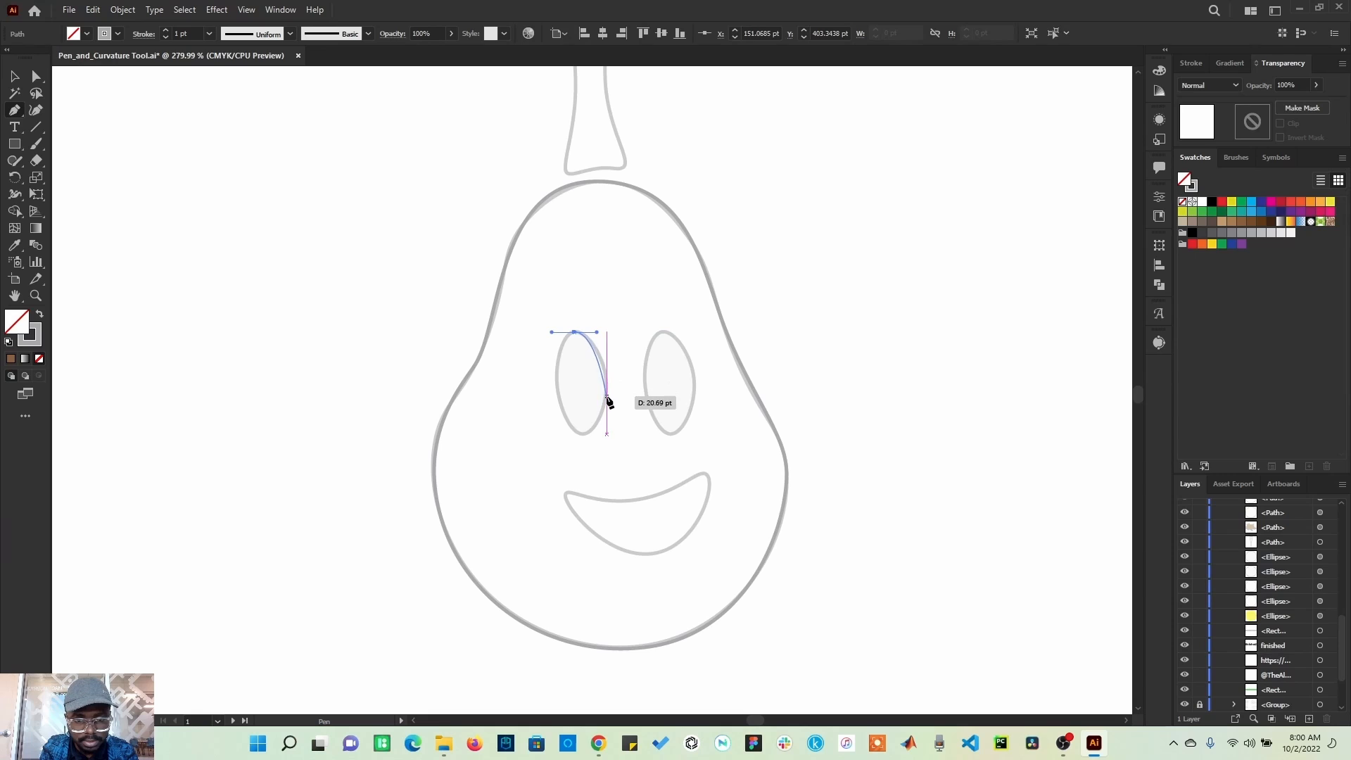
left_click_drag(603, 418, 577, 436)
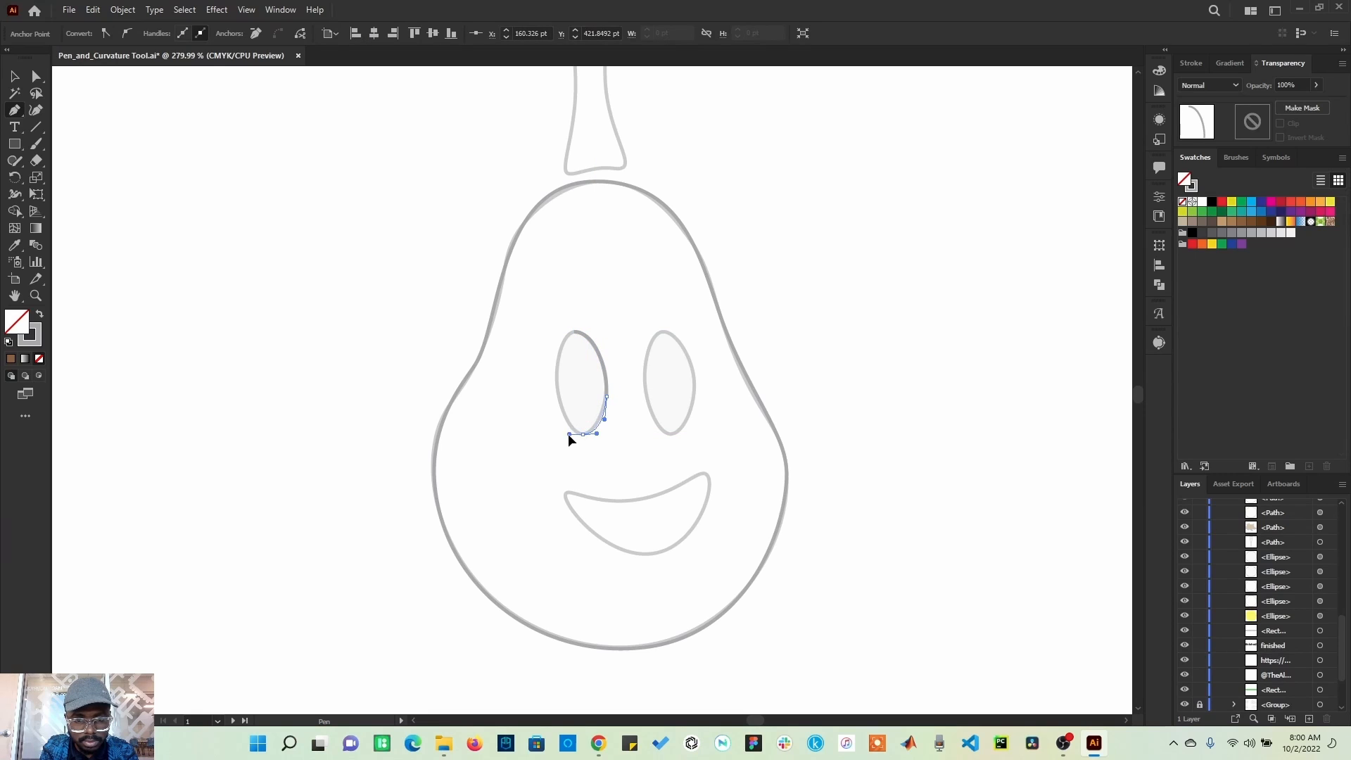
left_click_drag(556, 389, 586, 331)
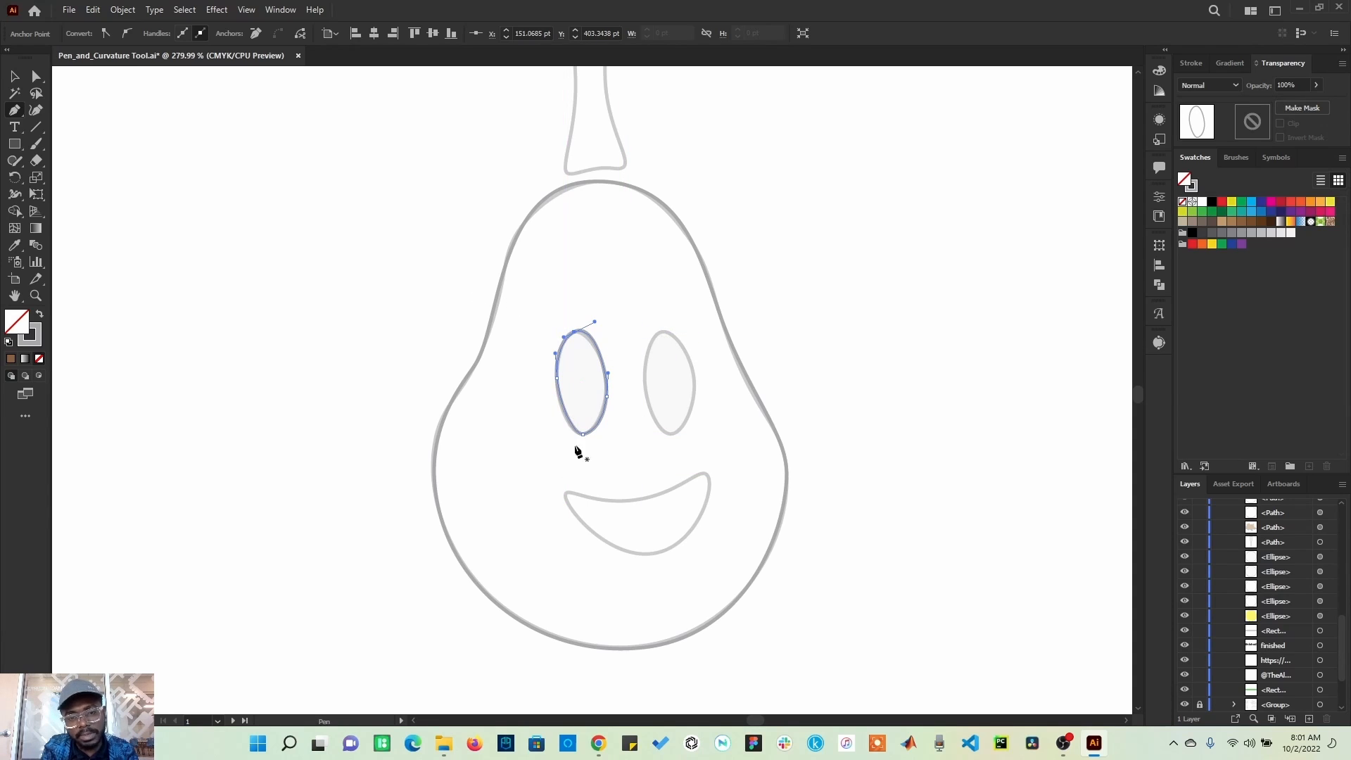
left_click(16, 78)
left_click(255, 364)
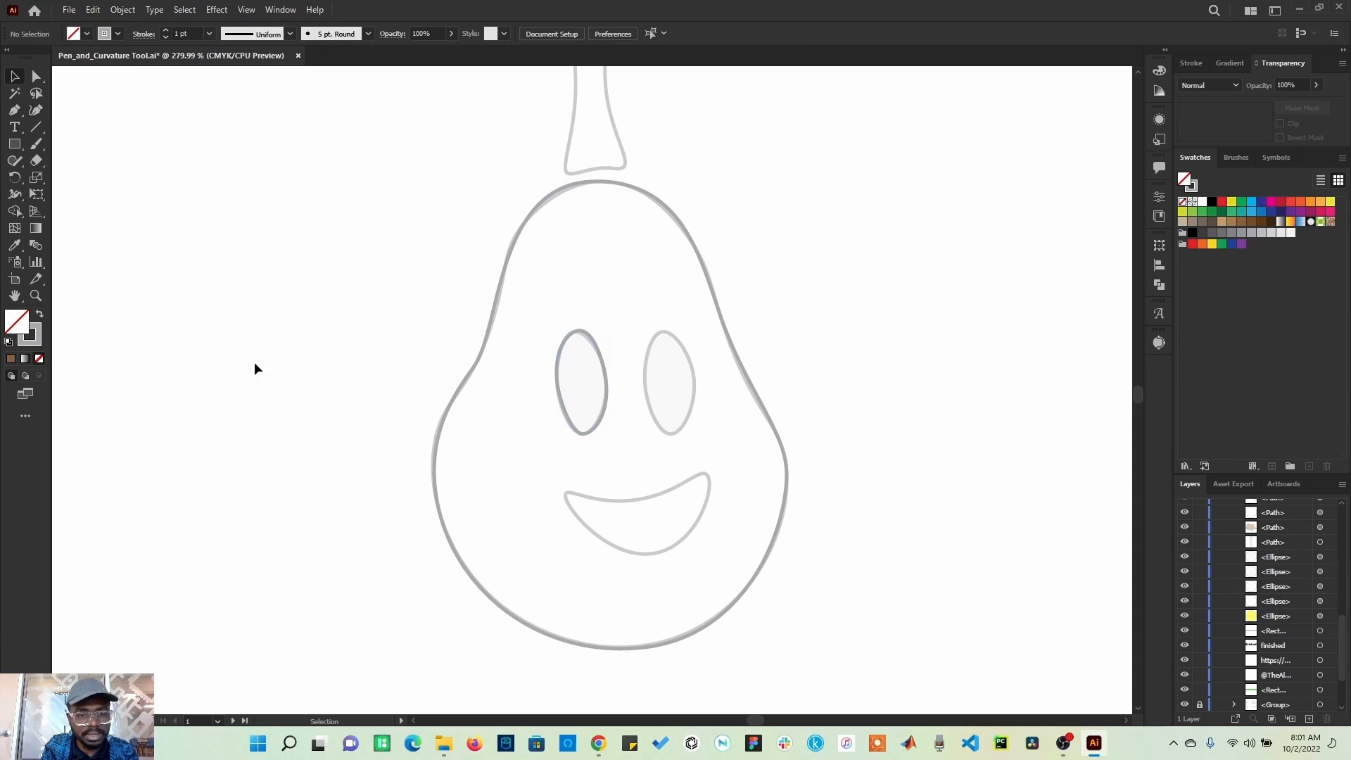
Duplicate the traced left eye horizontally by about 25.31 pt onto the right eye and deselect the copy
left_click(562, 414)
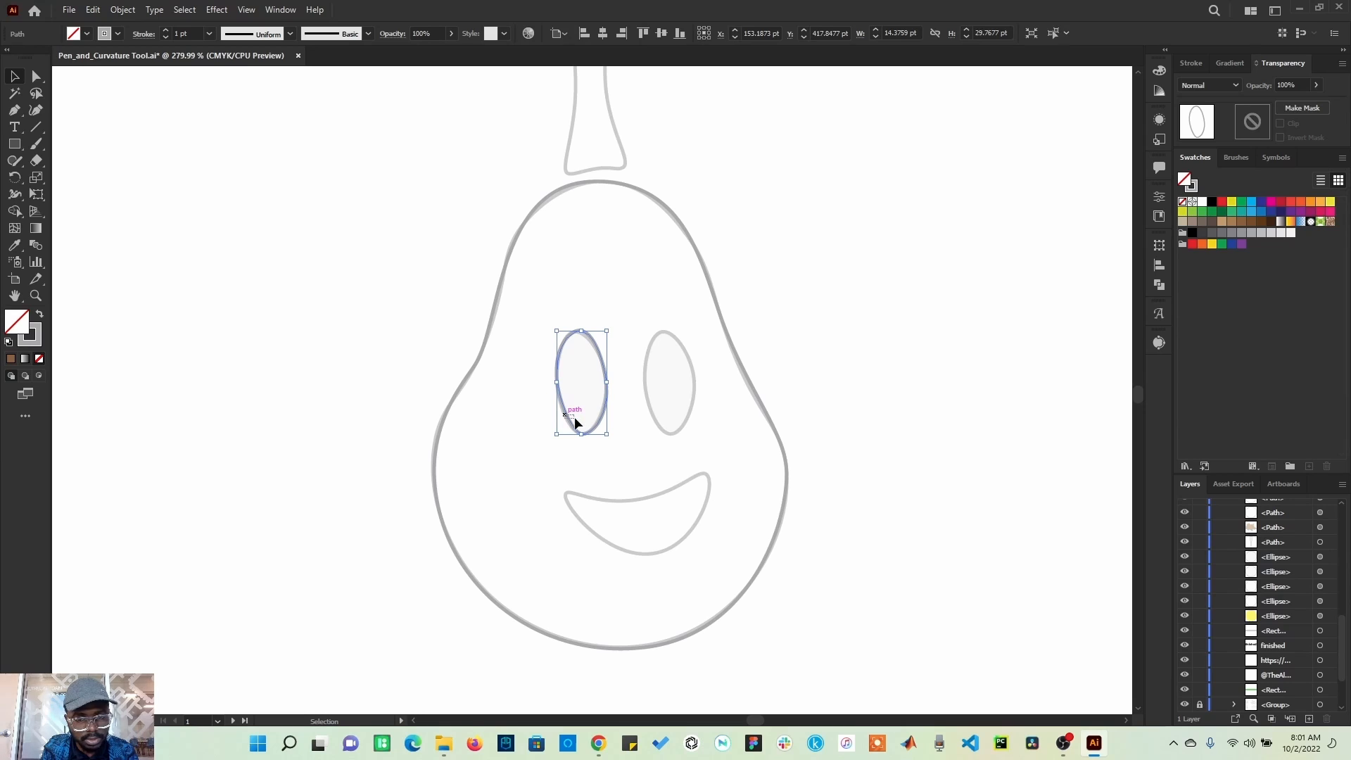
left_click(570, 417, "shift")
left_click_drag(571, 419, 655, 424)
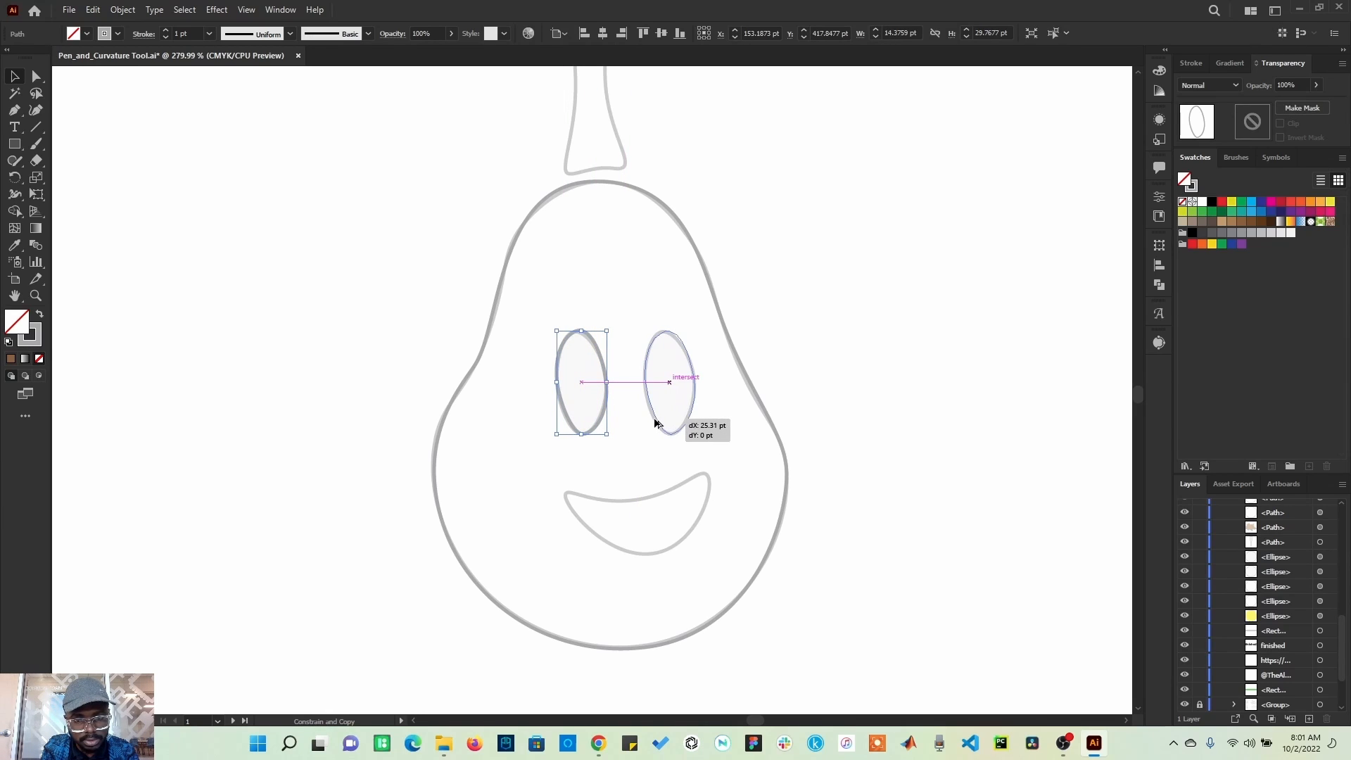
left_click_drag(659, 422, 658, 422)
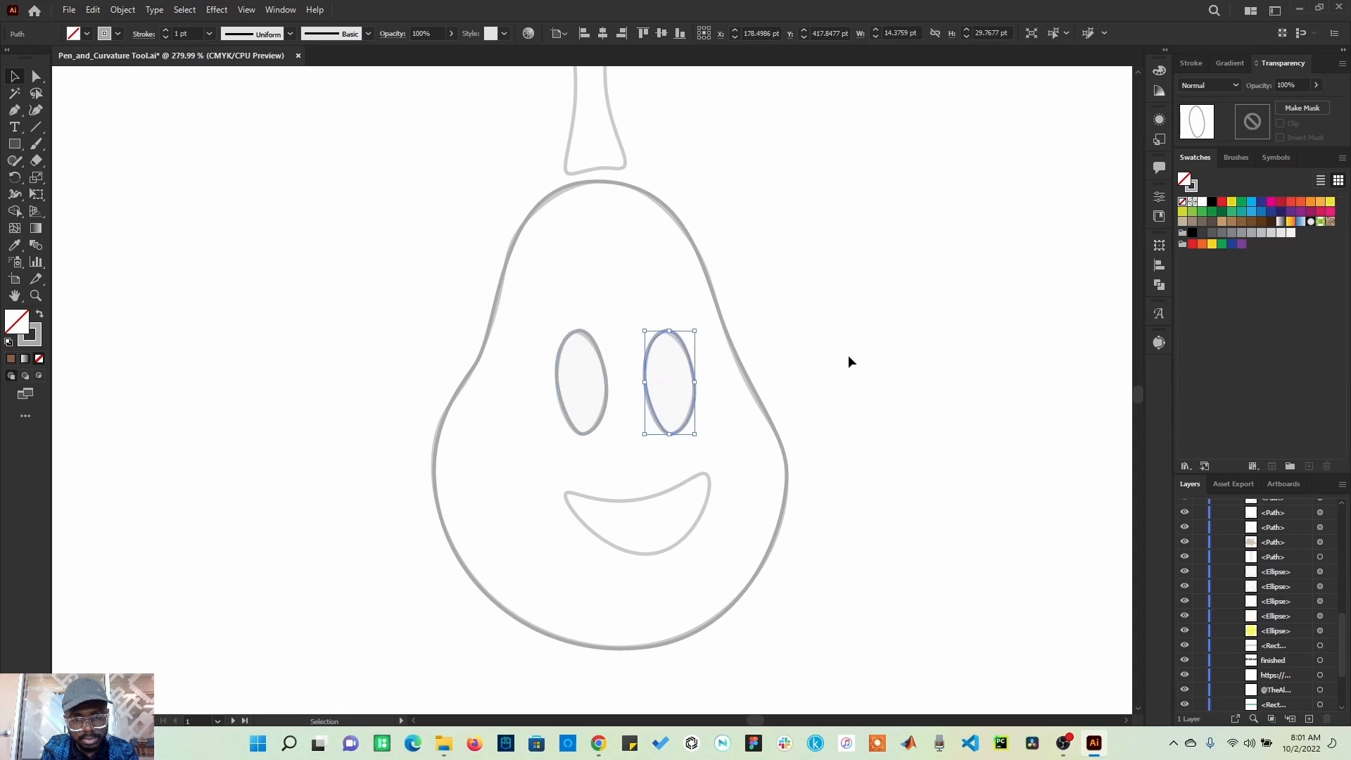
left_click(847, 355)
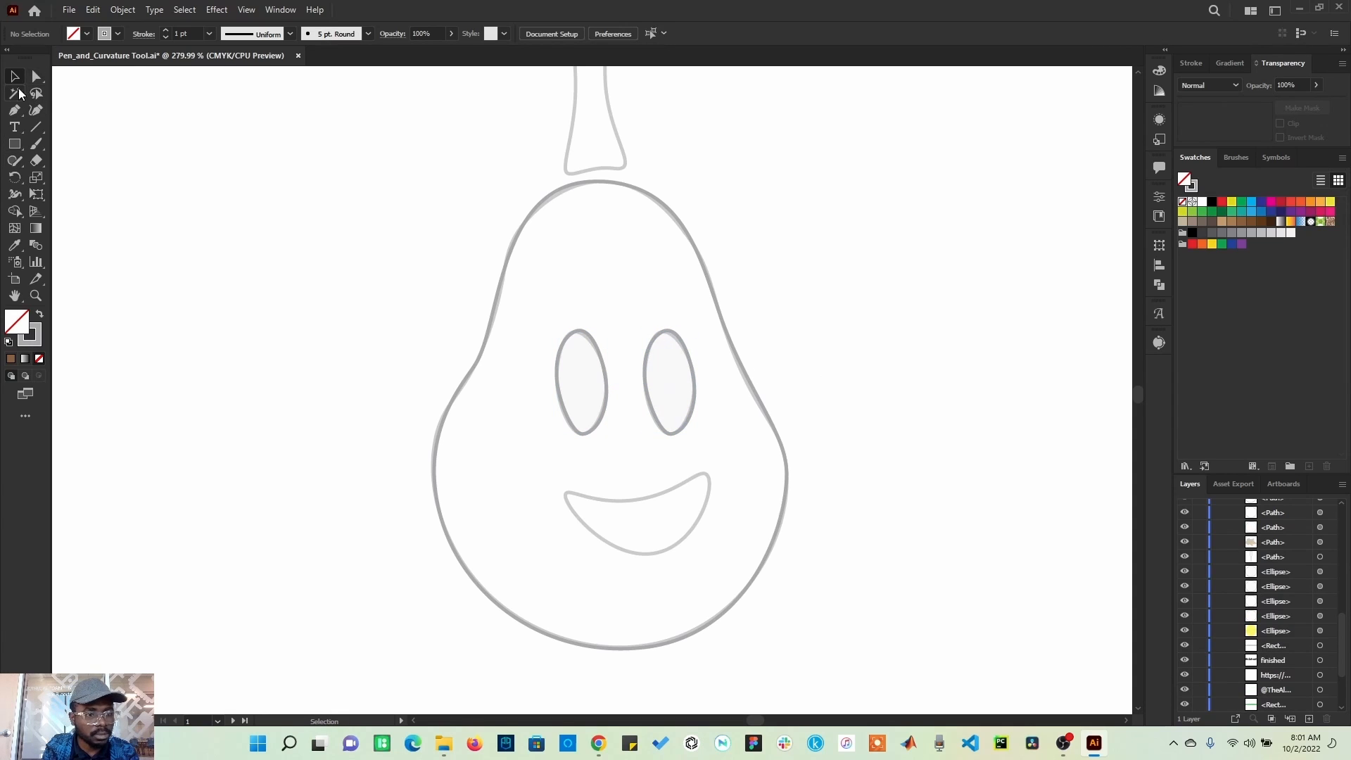
Trace the pear's smiling mouth as a closed curved path with the Pen tool, starting and ending at its left corner, then deselect it
left_click(14, 112)
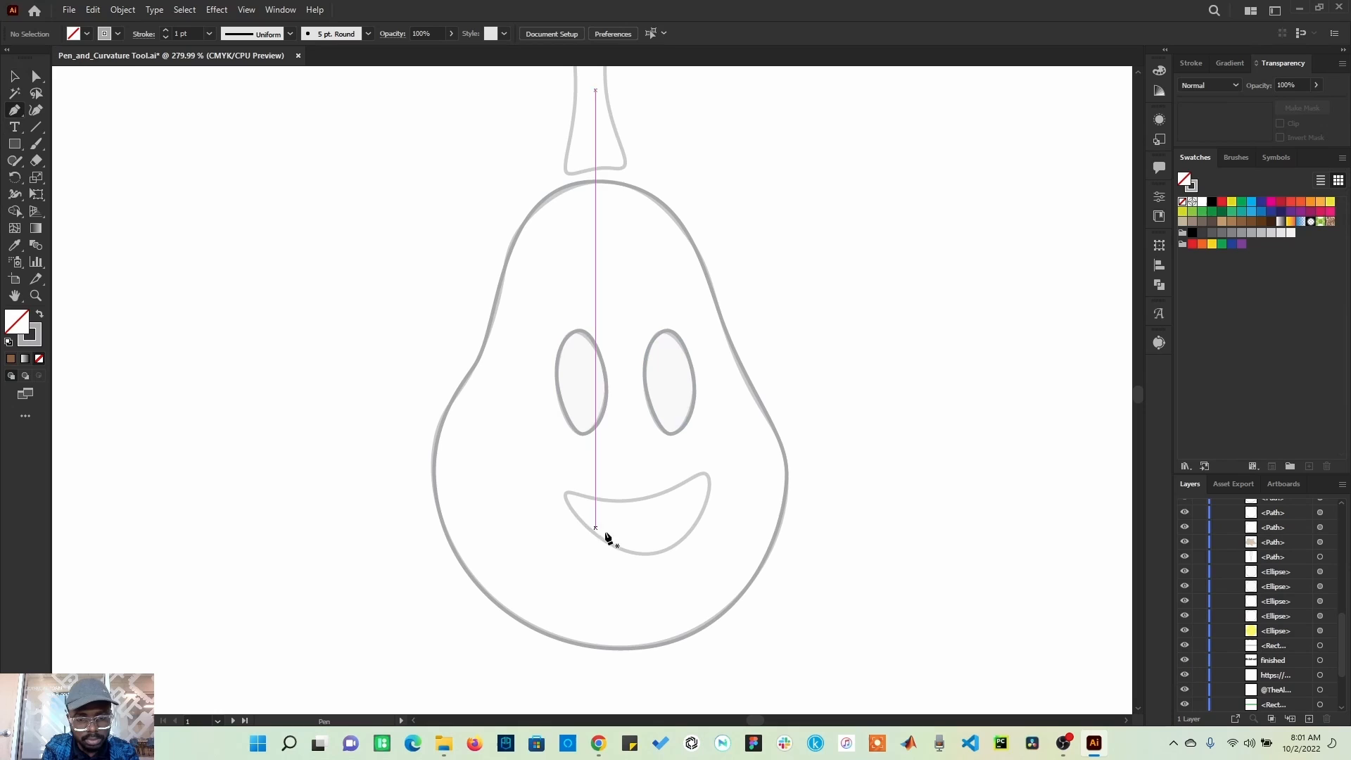
left_click(565, 490)
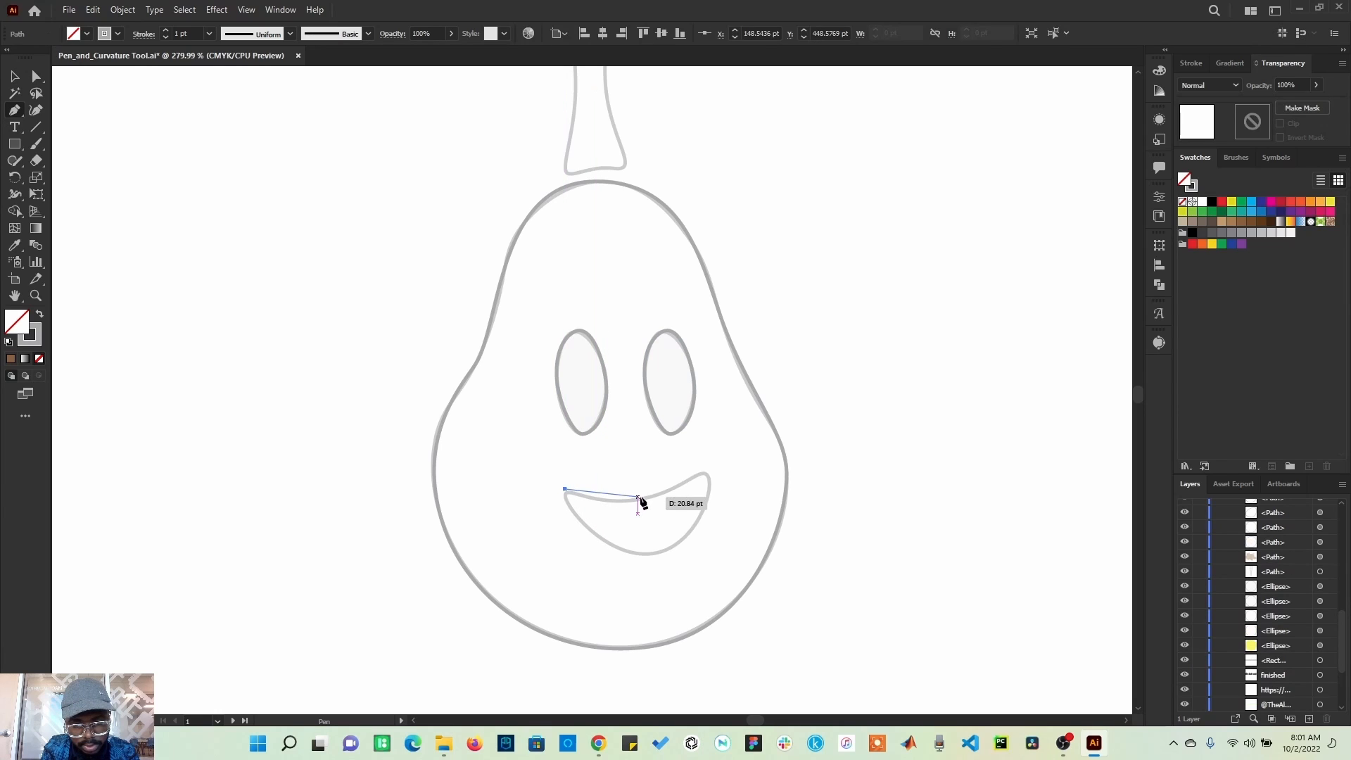
left_click_drag(644, 498, 708, 476)
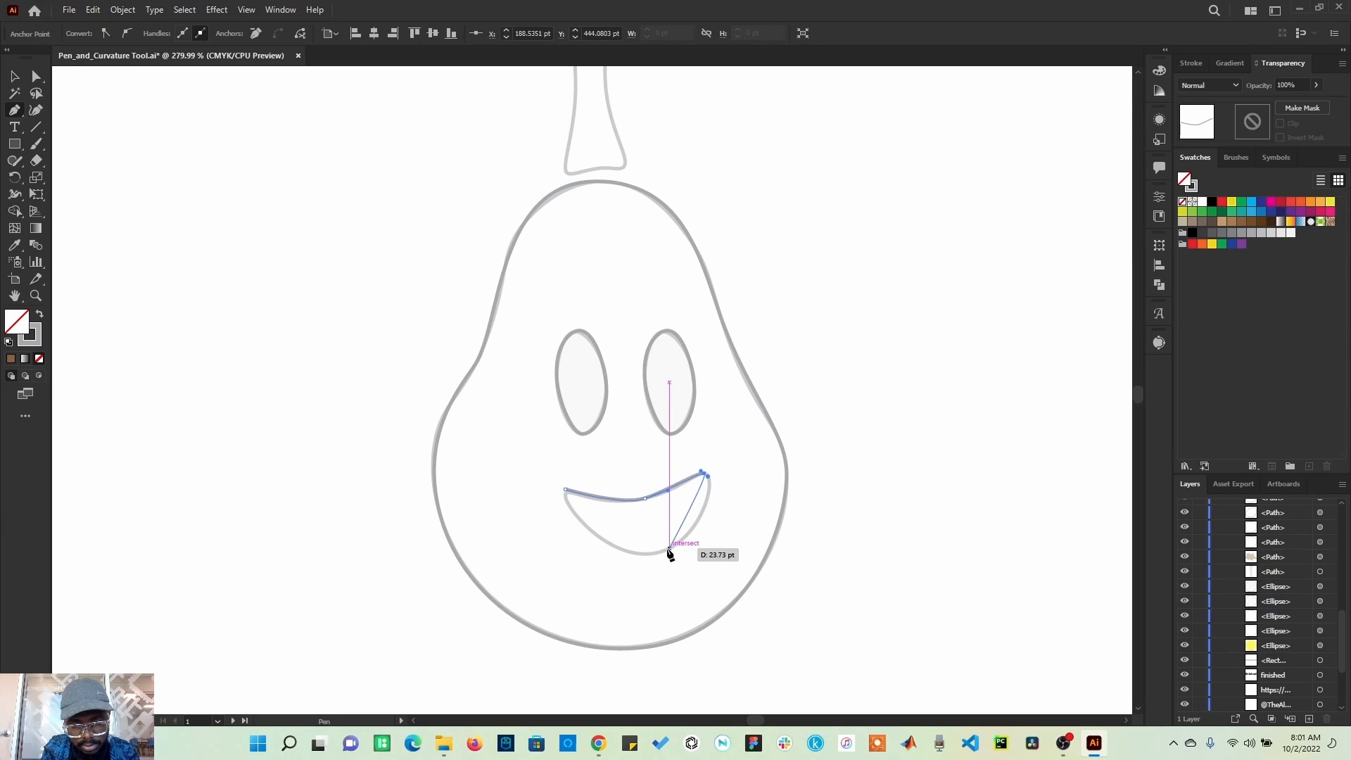
left_click_drag(670, 549, 568, 515)
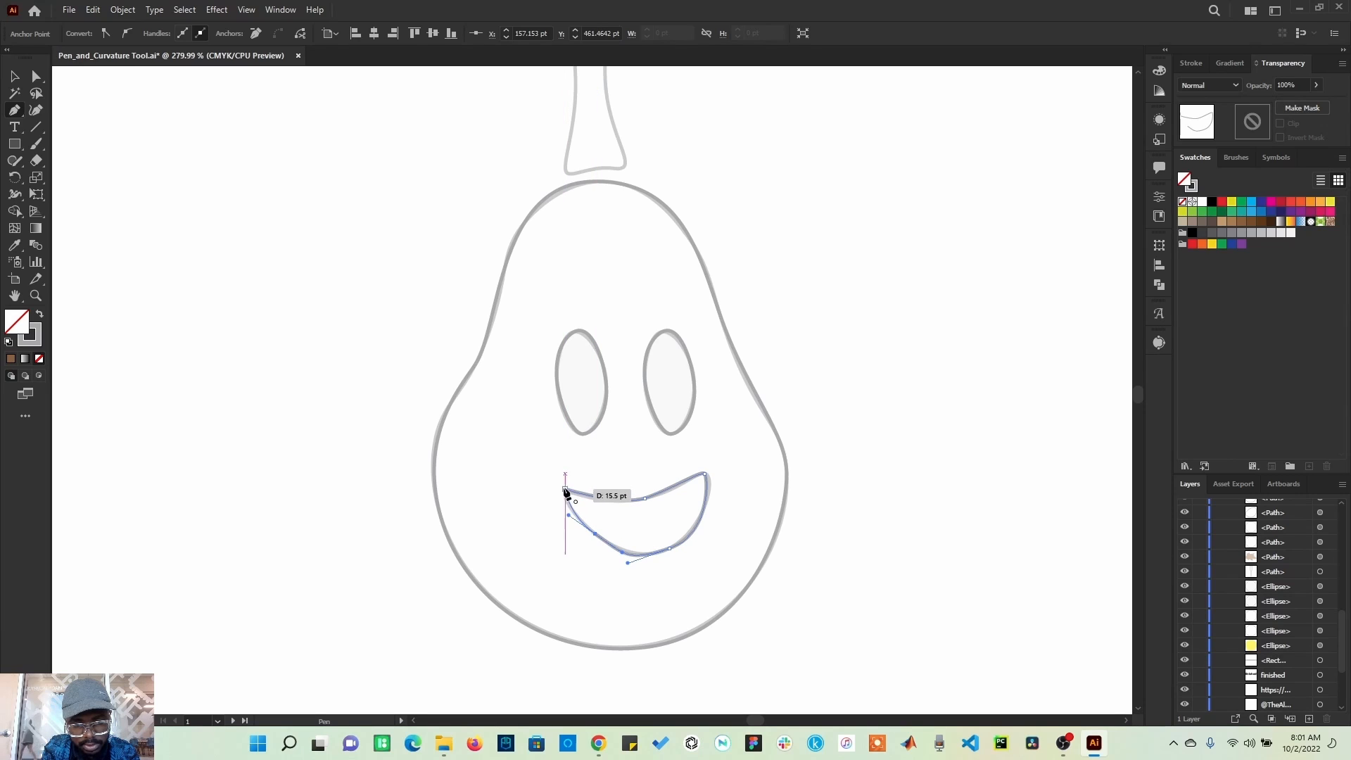
left_click(565, 488)
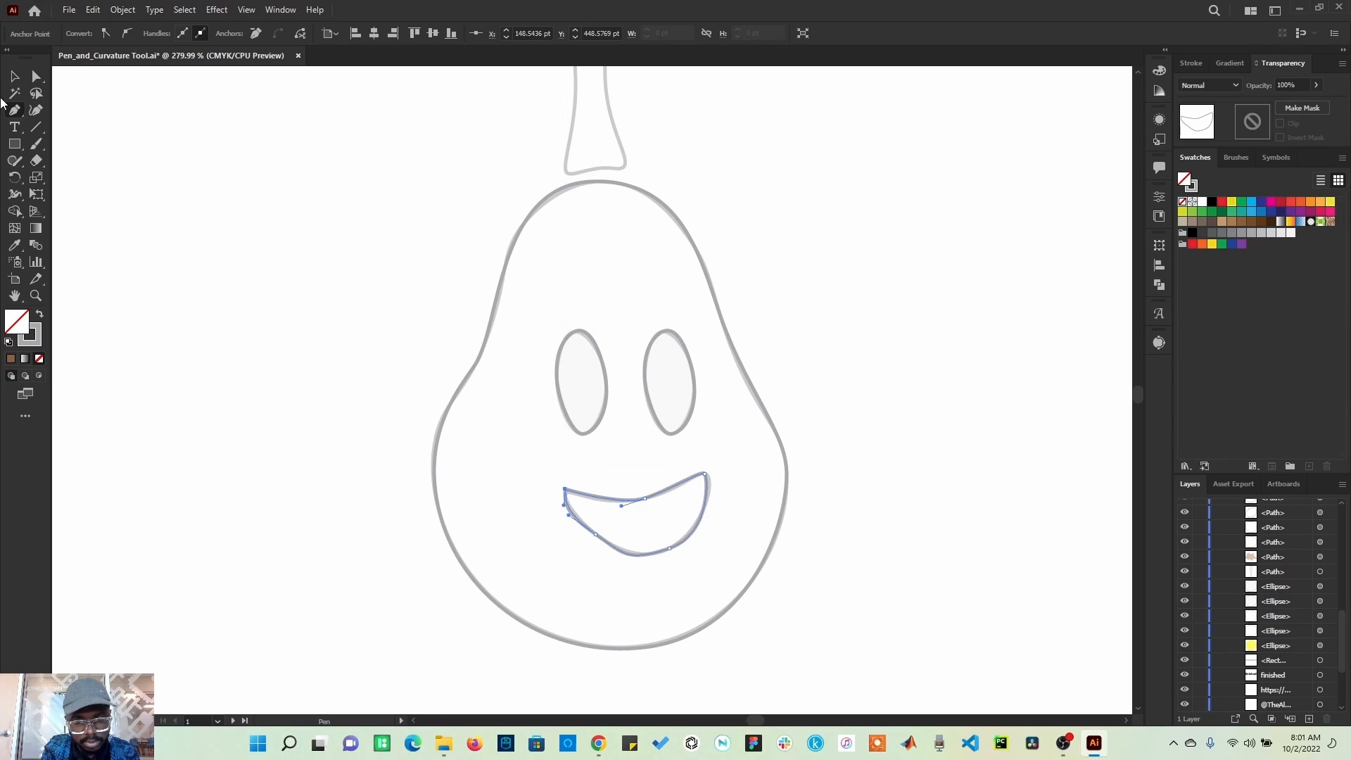
left_click(36, 76)
left_click(340, 504)
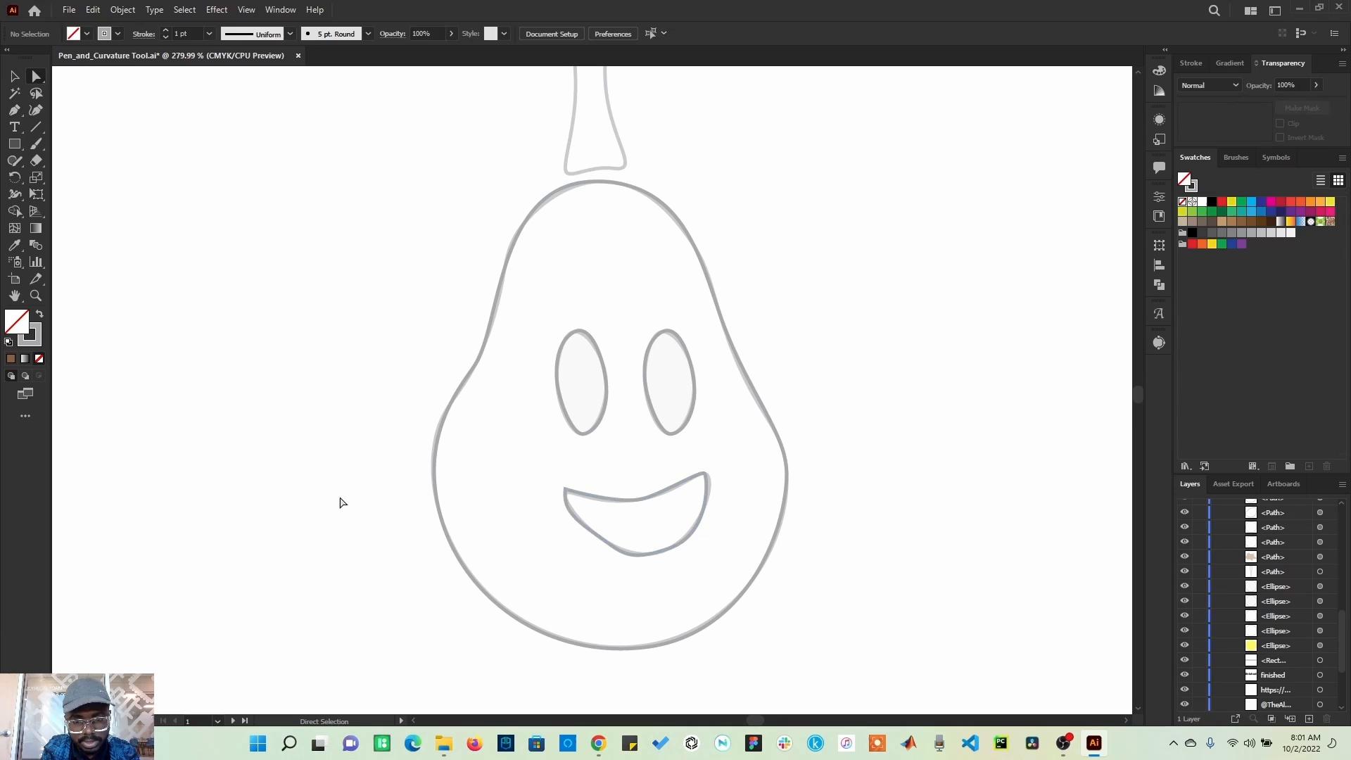
Reshape the curve below the mouth's left corner by moving the facing handles of the corner and lower-left anchors inward
left_click(570, 515)
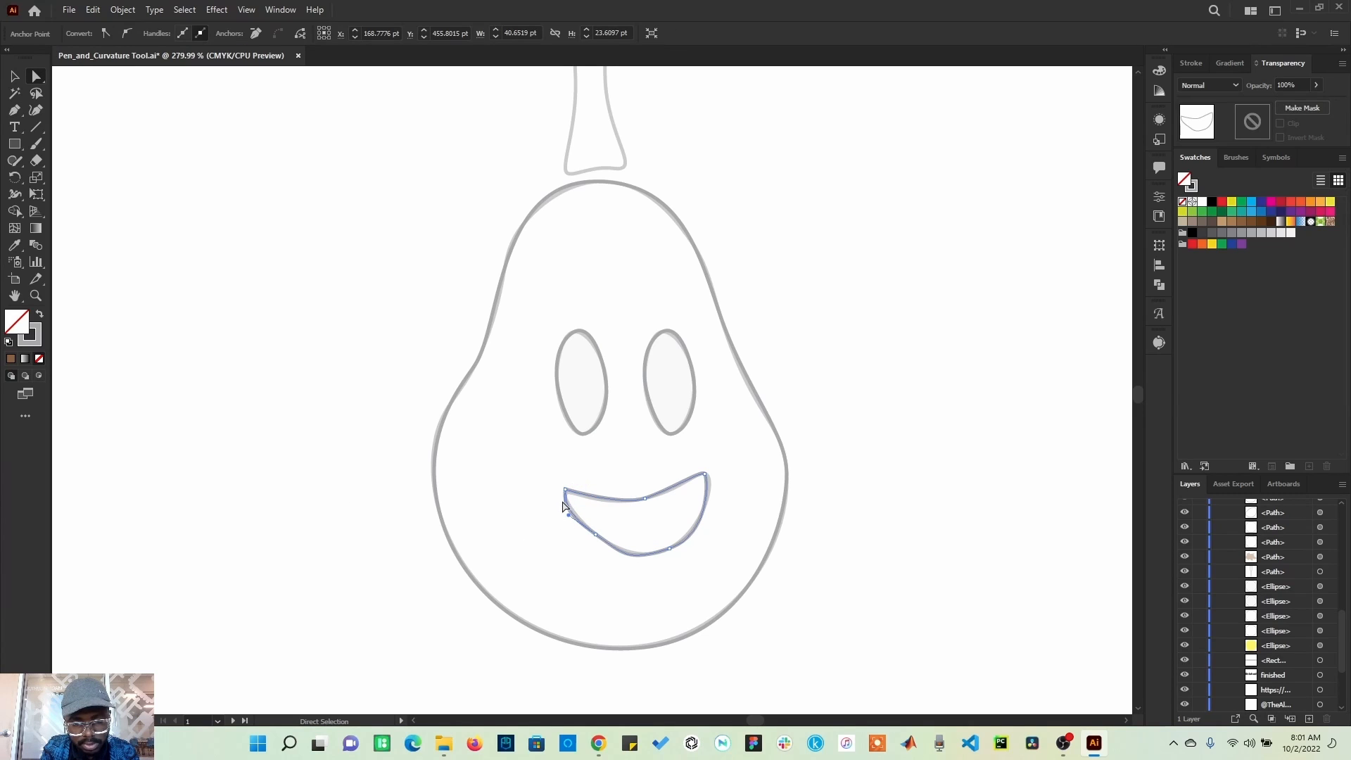
left_click(36, 299)
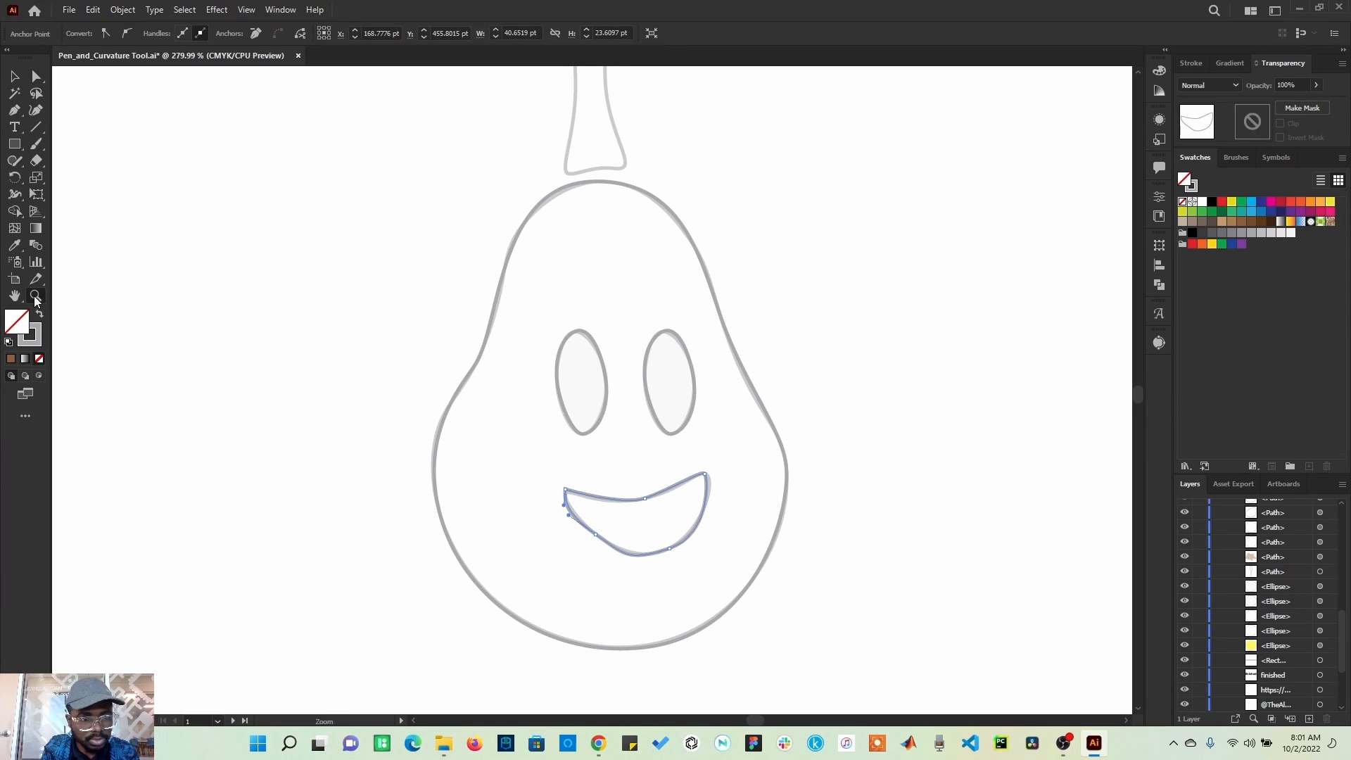
left_click_drag(532, 472, 763, 572)
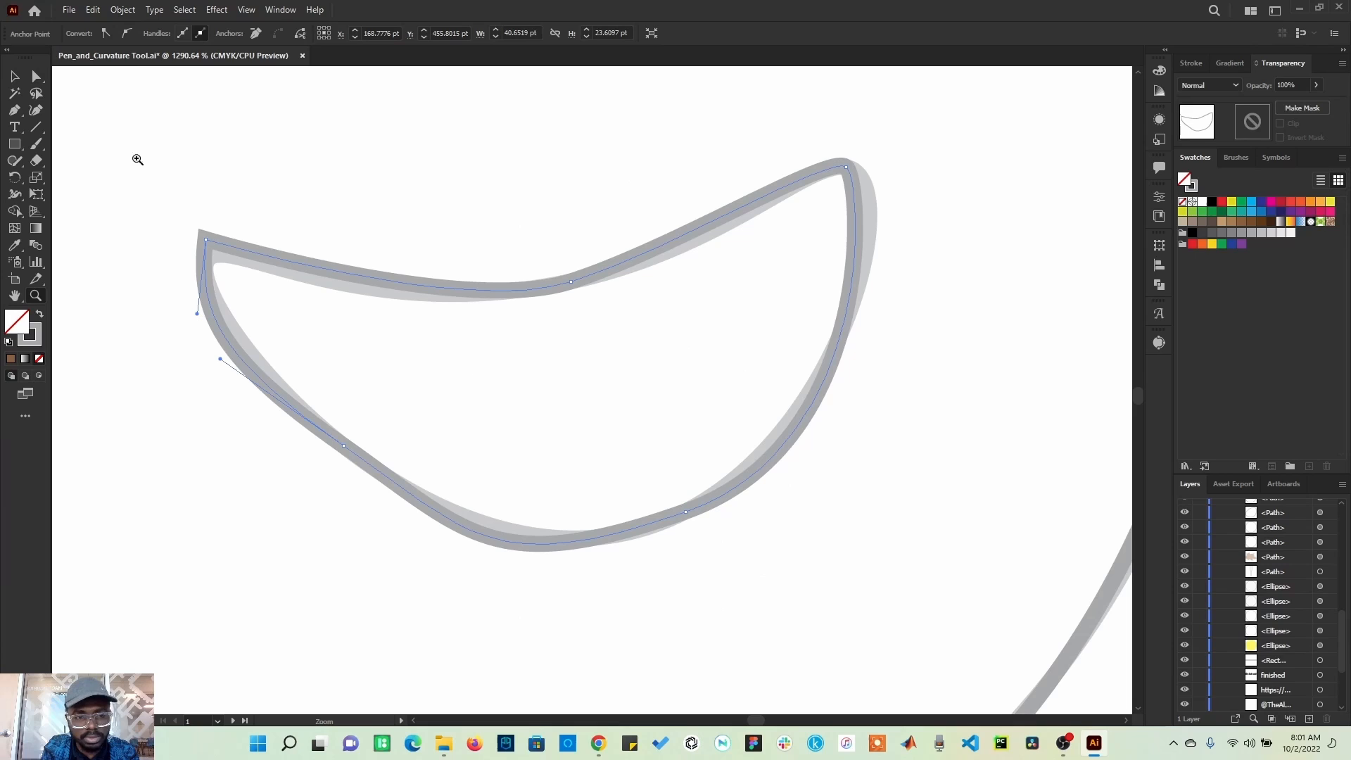
left_click(36, 77)
left_click_drag(197, 313, 241, 353)
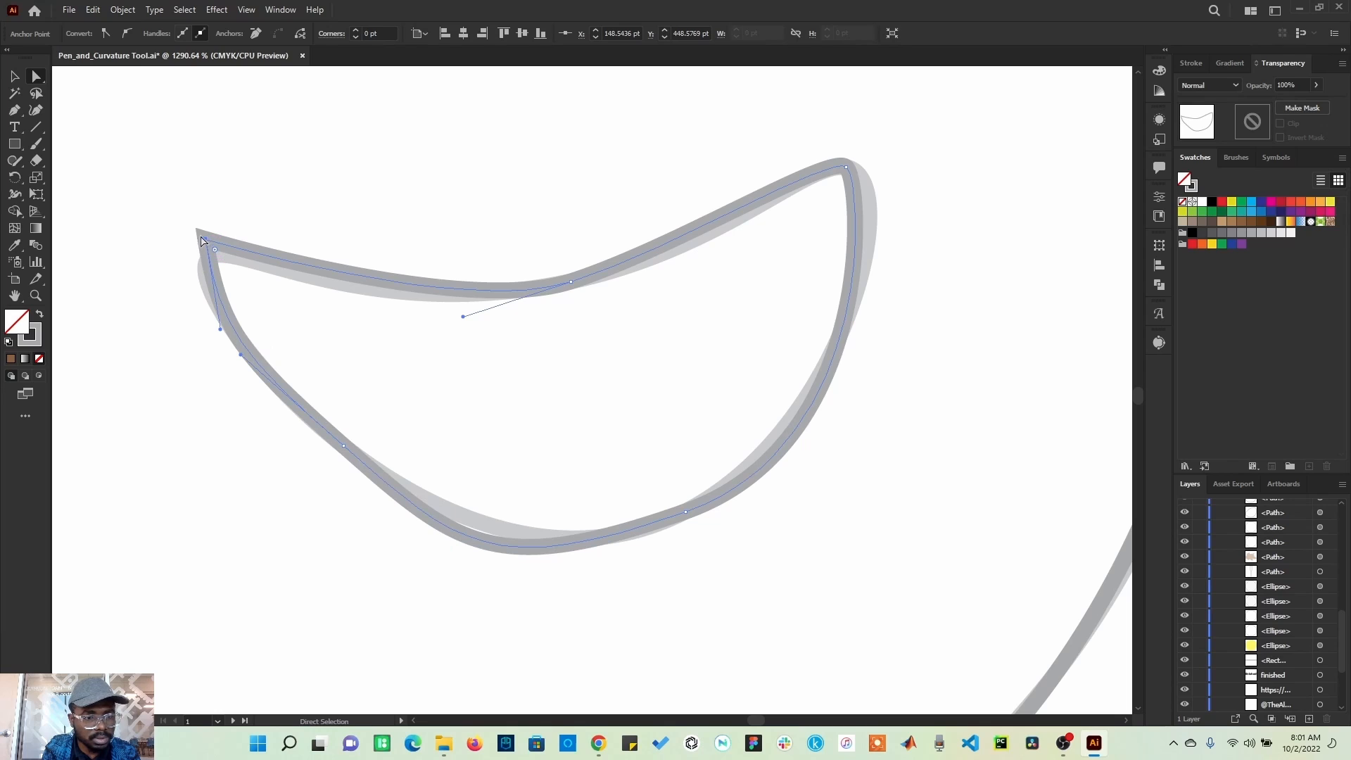
Move the mouth's left corner anchor slightly down, round that corner and deselect the path
left_click_drag(205, 242, 204, 249)
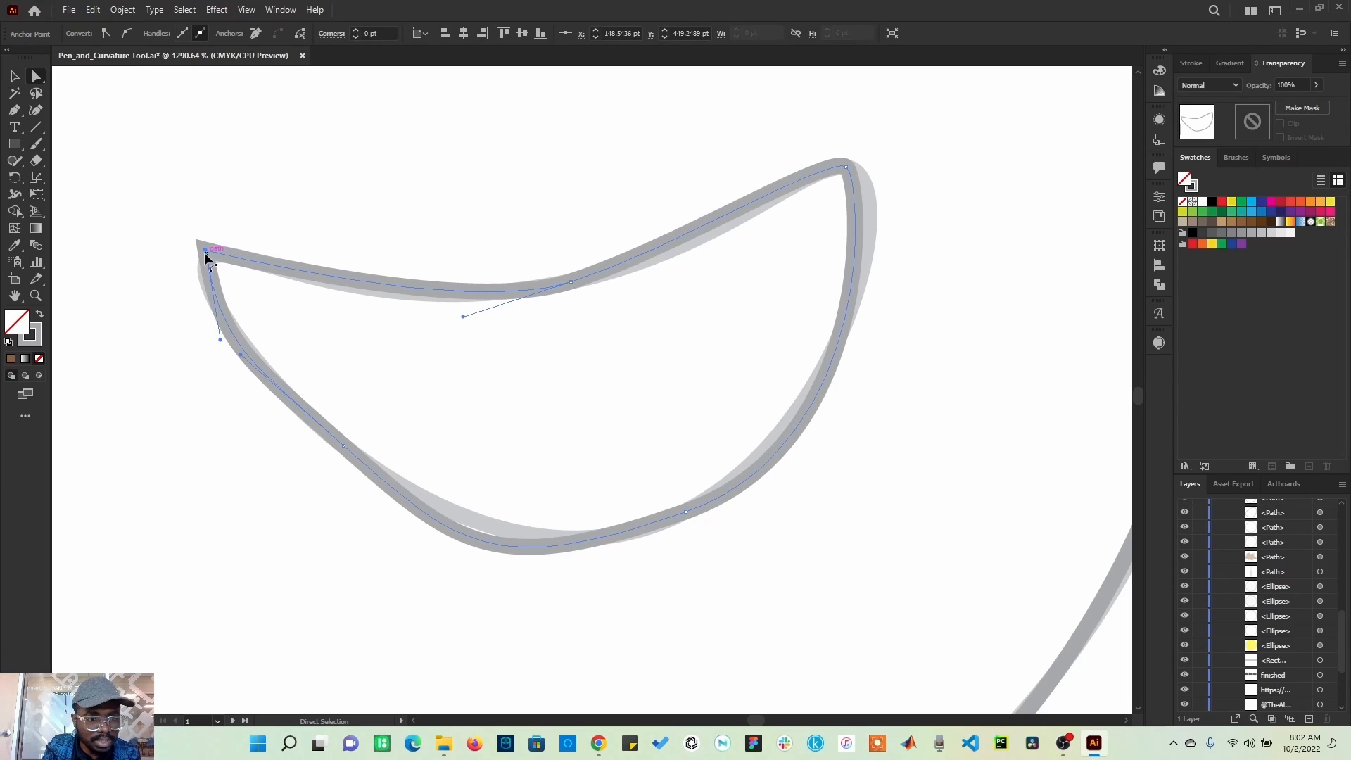
left_click_drag(214, 265, 219, 274)
left_click(195, 311)
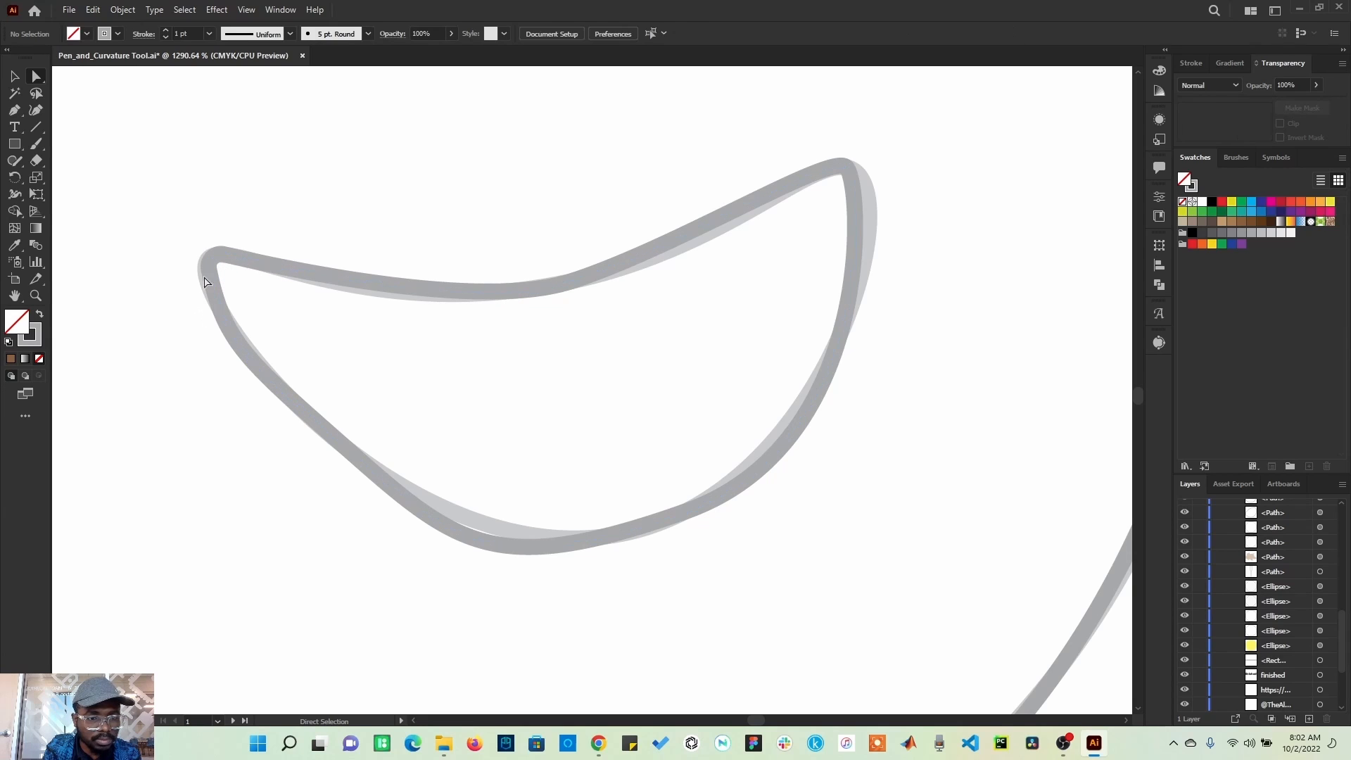
Adjust both handles of the lower anchor on the mouth's rounded left corner to follow the template
left_click(214, 268)
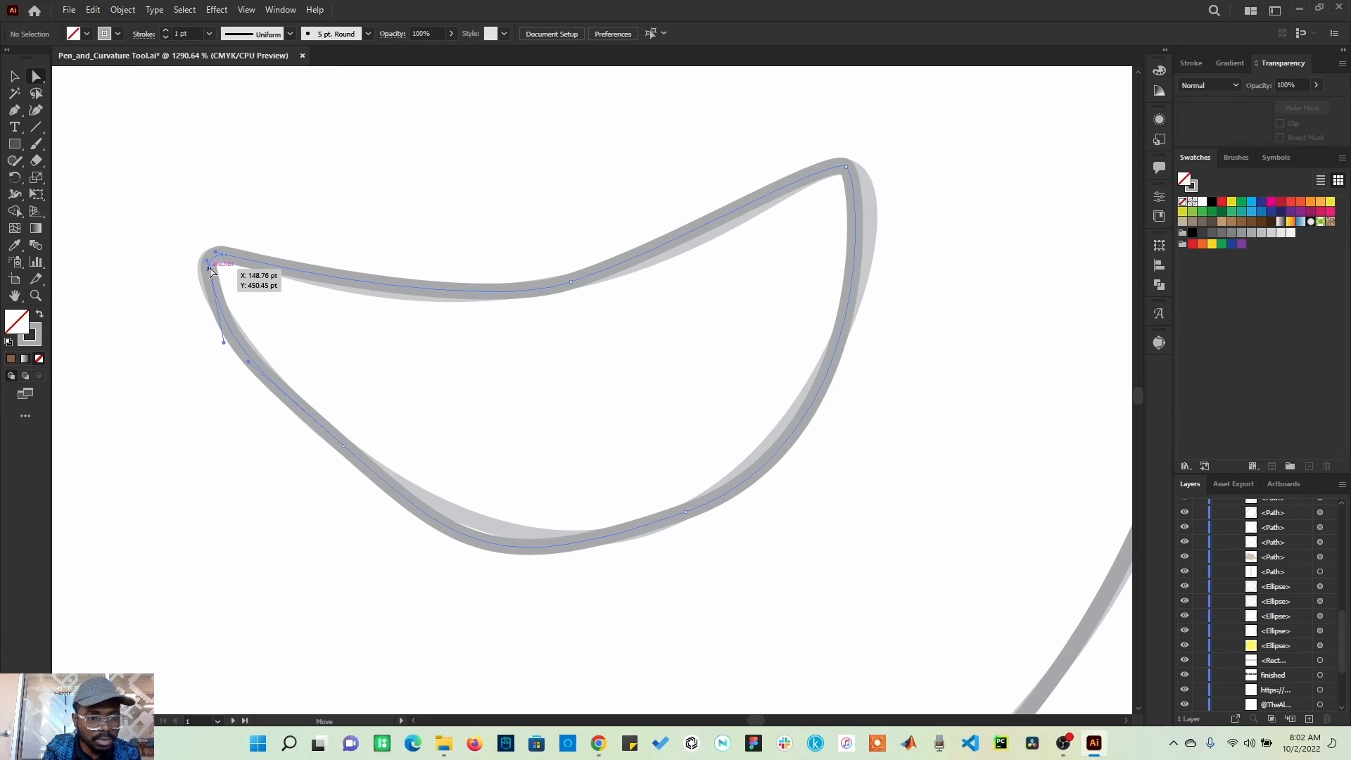
left_click_drag(207, 266, 206, 251)
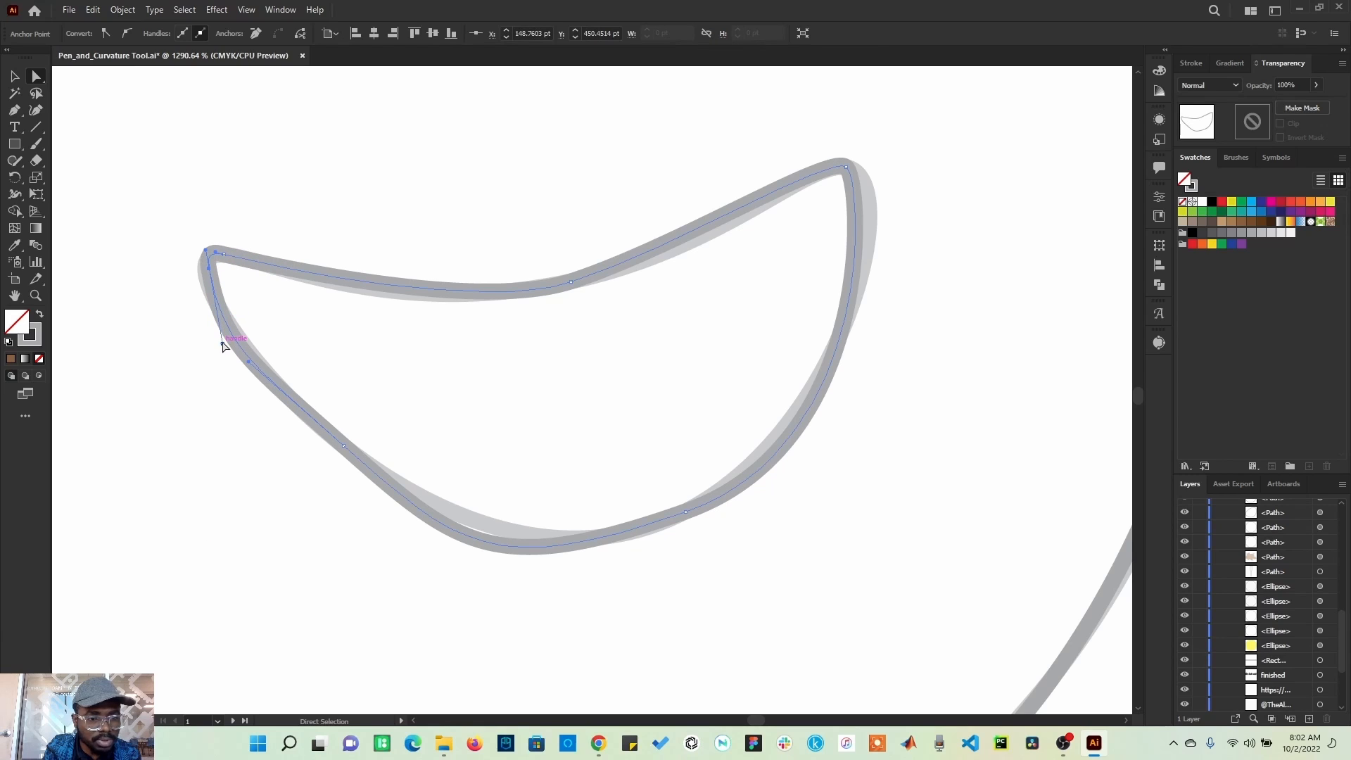
left_click_drag(224, 344, 233, 351)
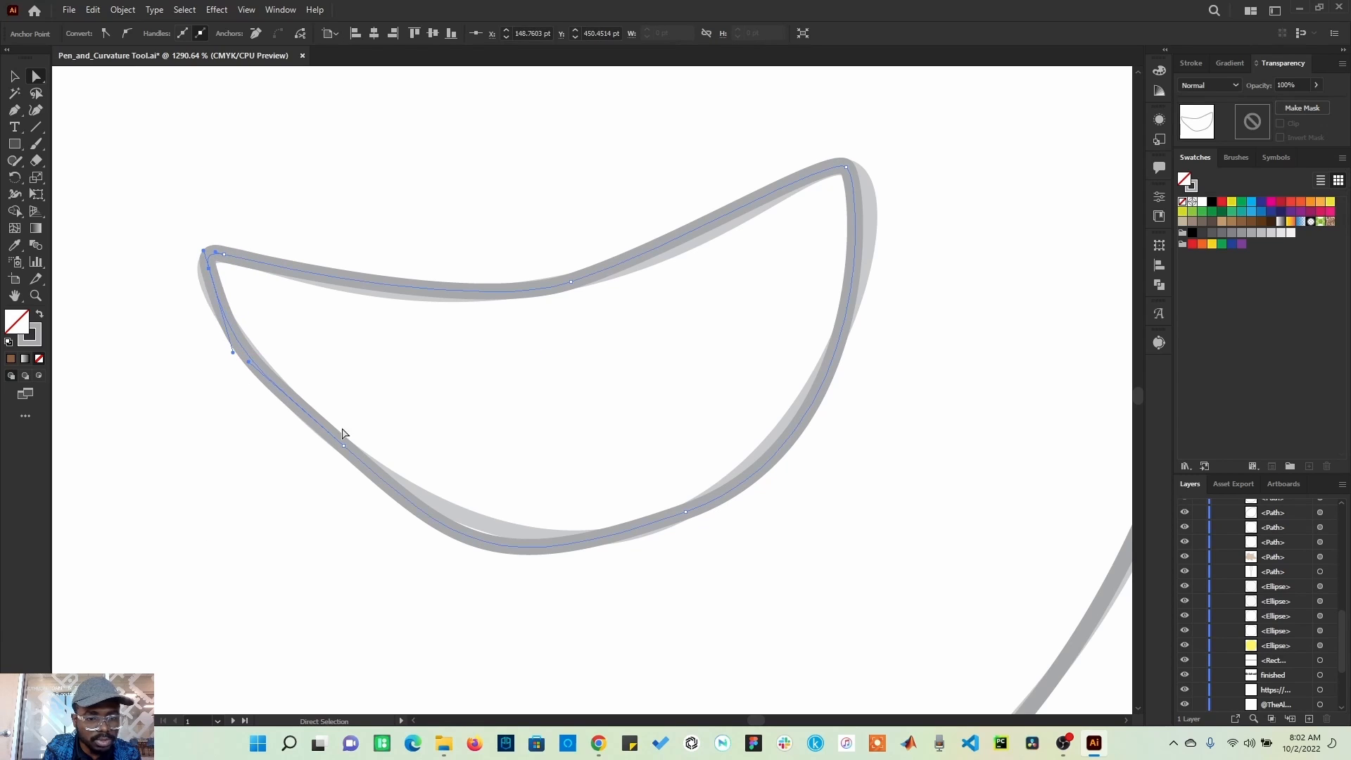
Smooth the mouth's bottom curve with the lower-left anchor's outgoing handle and the lower-right anchor's left handle
left_click(686, 513)
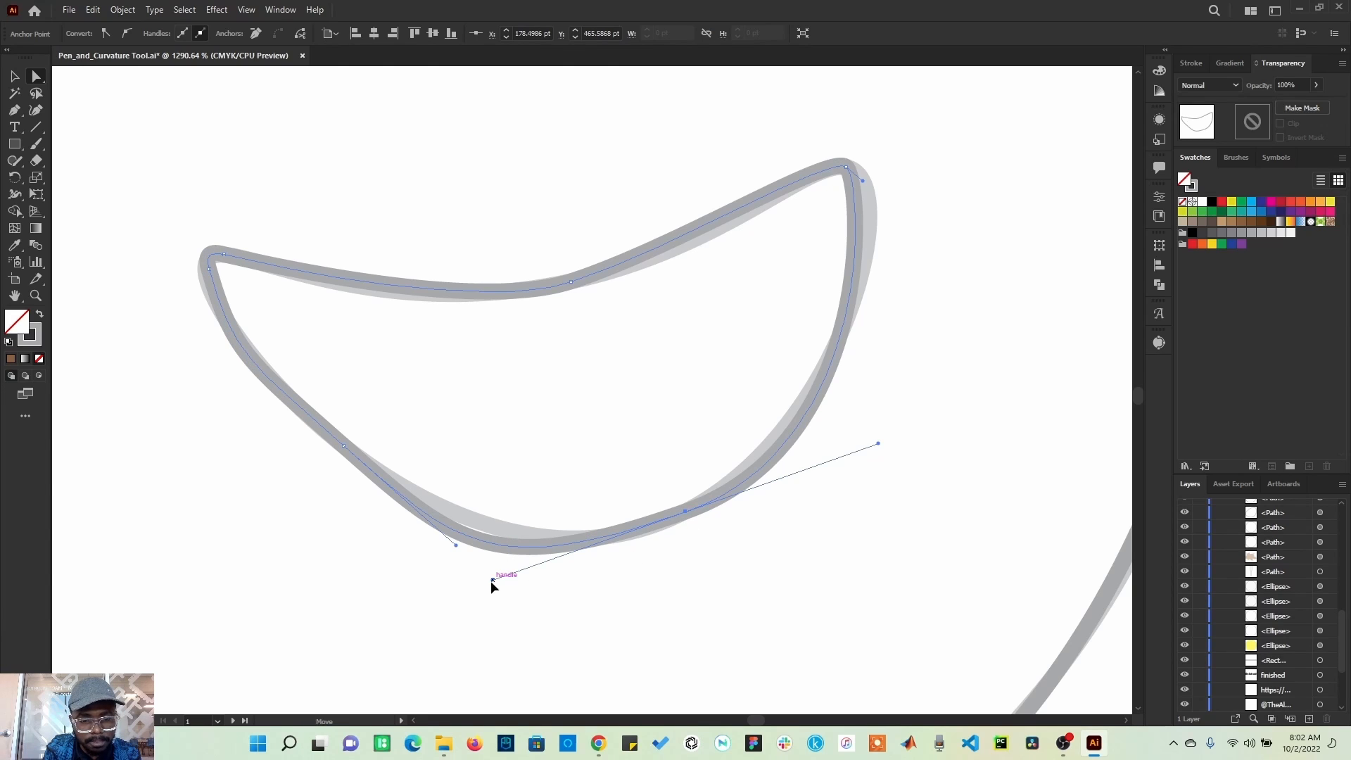
mouse_move(491, 580)
left_mouse_down()
mouse_move(471, 539)
mouse_move(492, 563)
mouse_move(526, 568)
mouse_move(510, 594)
left_mouse_up()
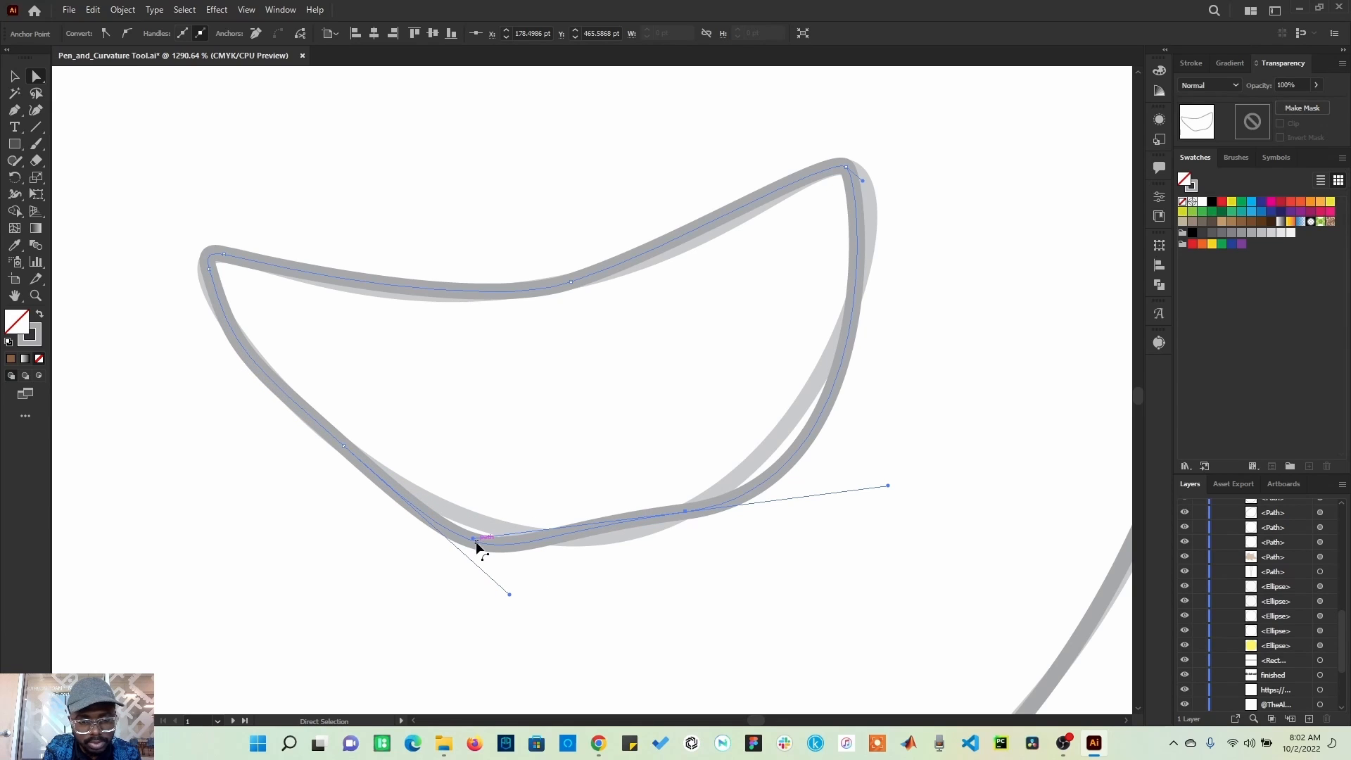
left_click_drag(476, 544, 484, 522)
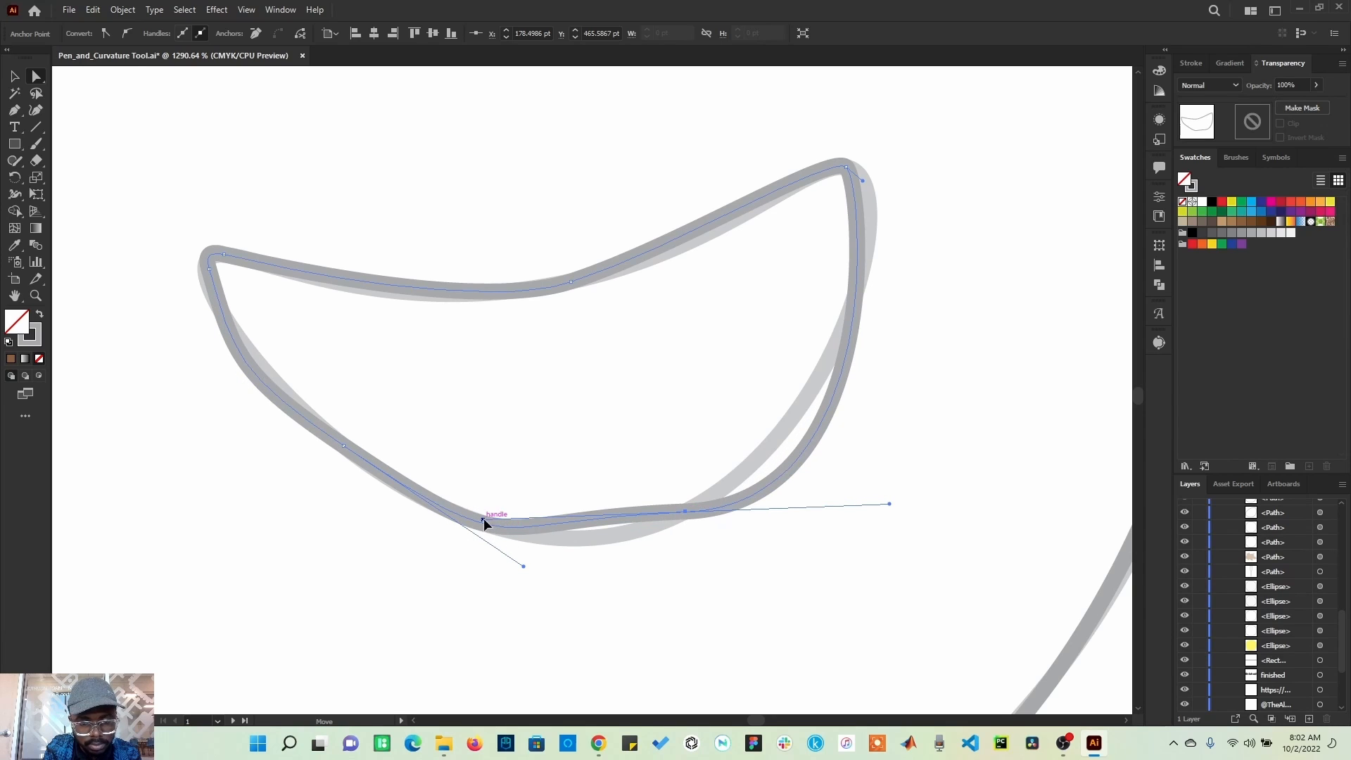
mouse_move(483, 518)
left_mouse_down()
mouse_move(496, 552)
mouse_move(520, 566)
mouse_move(600, 552)
left_mouse_up()
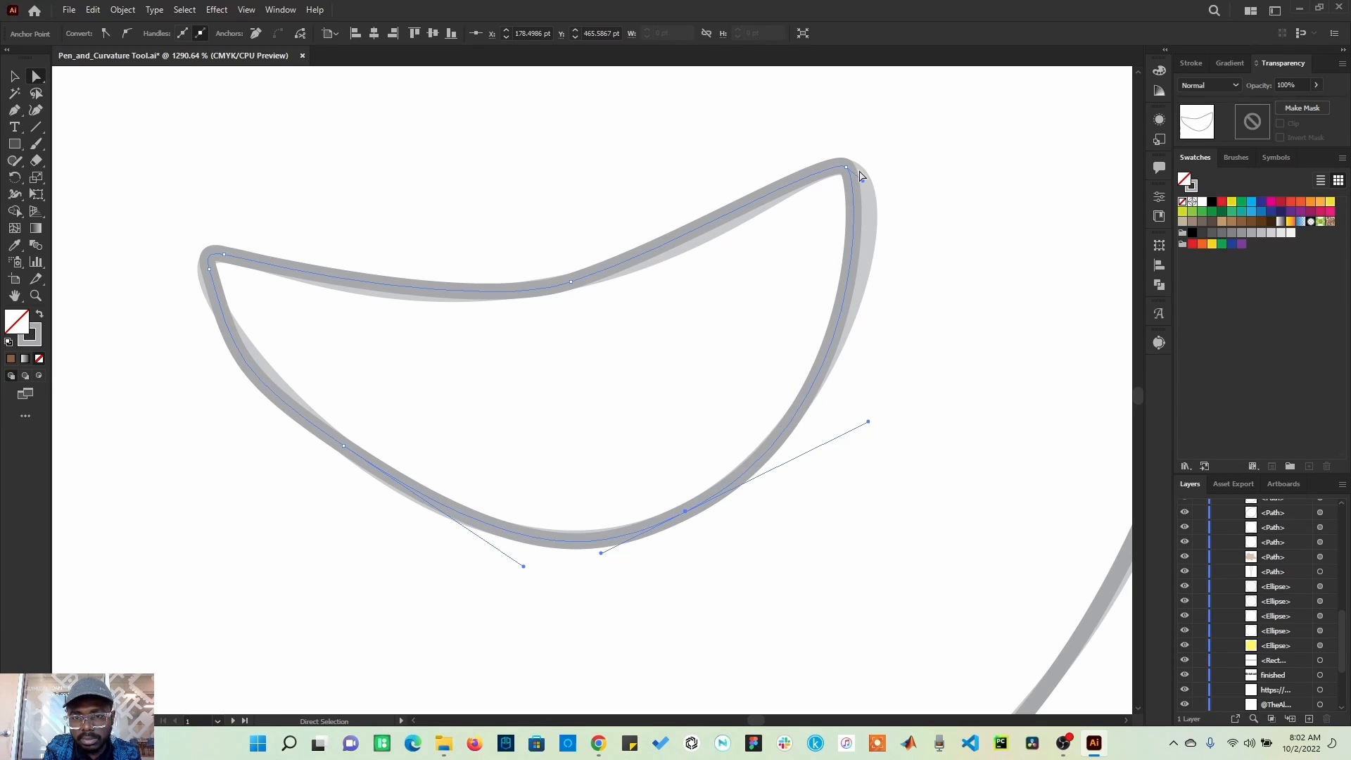
Extend the lower handle of the mouth's upper-right corner anchor outward so the right side bulges toward the template
left_click(863, 180)
left_click(872, 186)
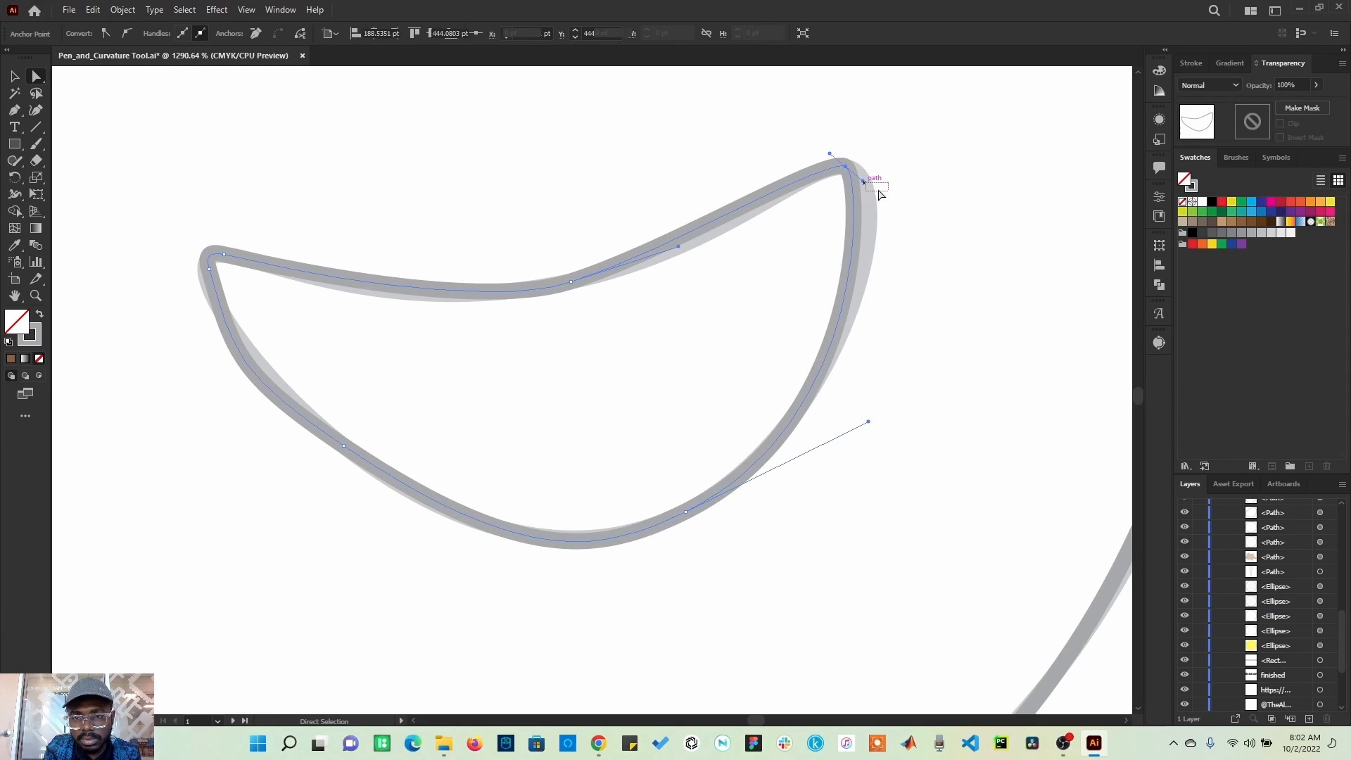
left_click(845, 167)
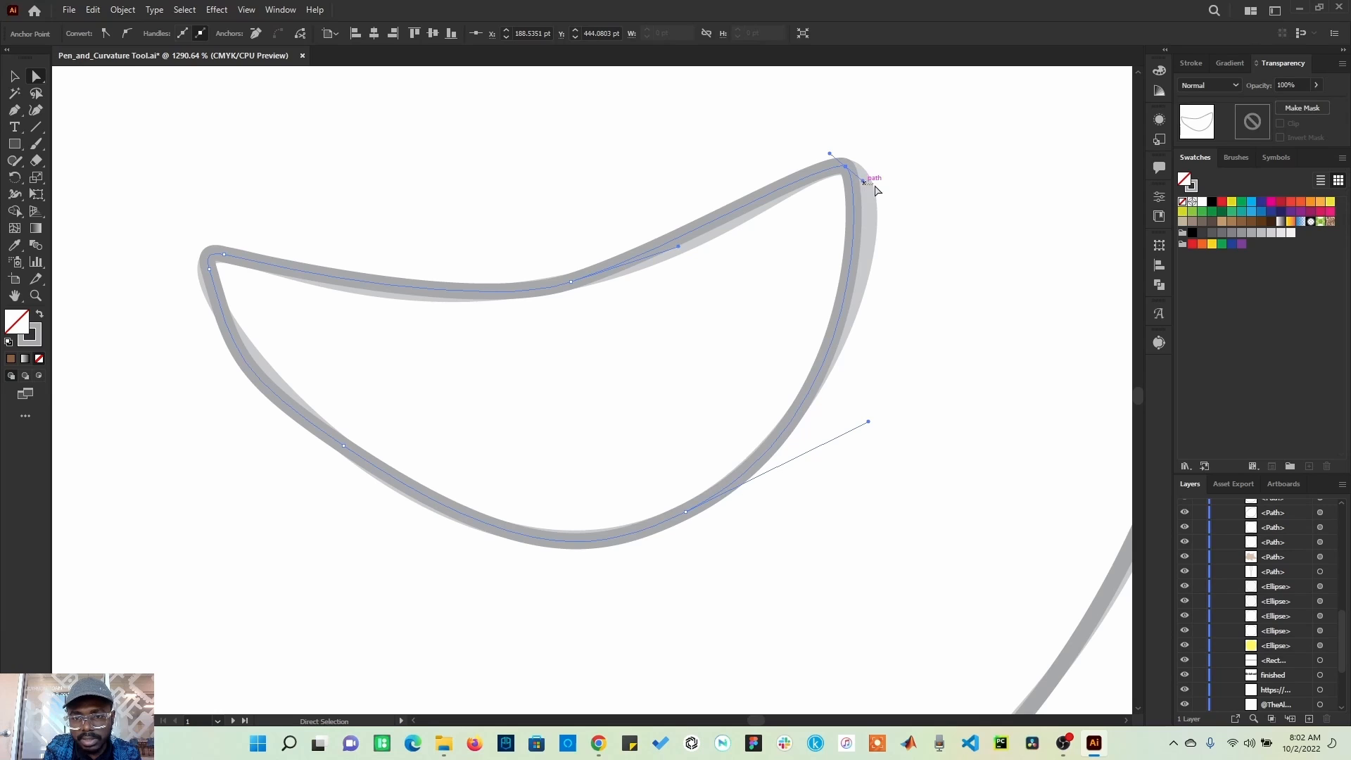
left_click(876, 190)
left_click(848, 169)
left_click_drag(862, 181, 888, 188)
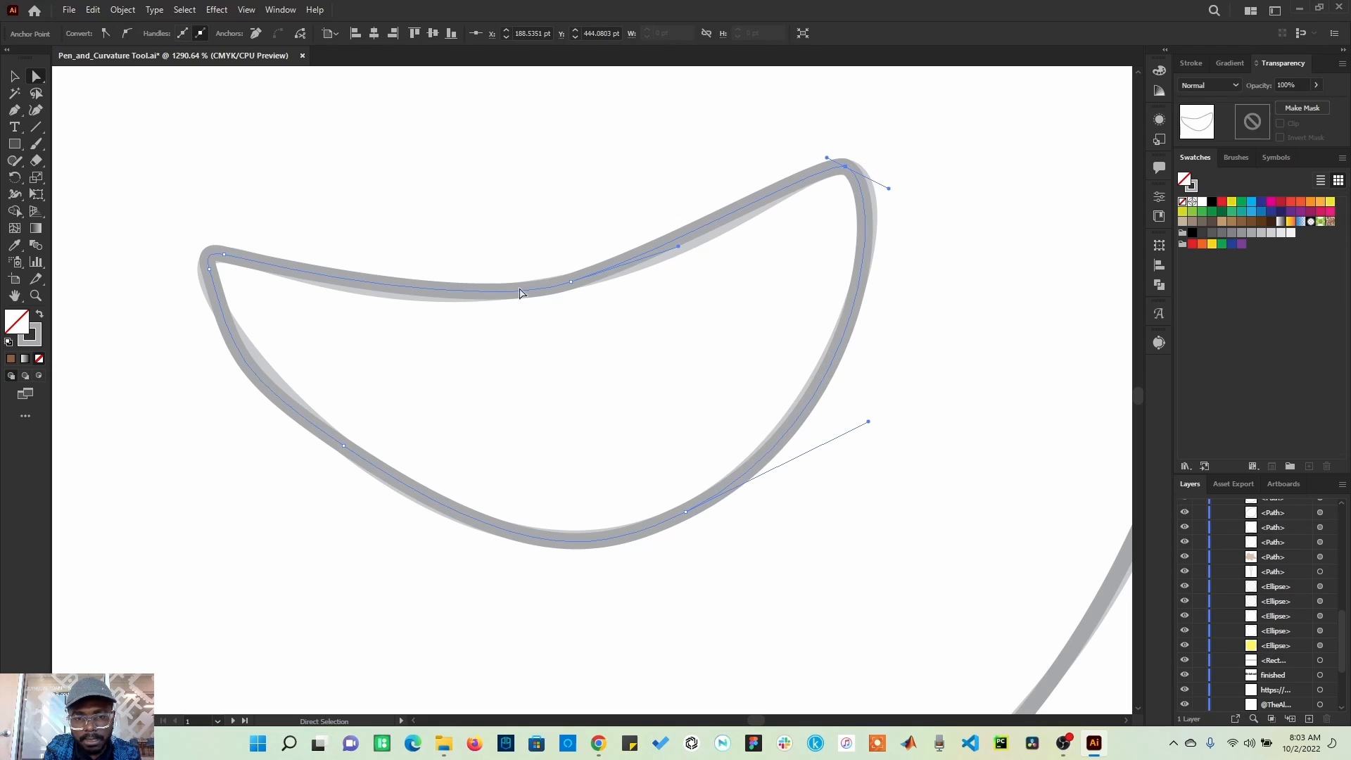
Flatten and lengthen both handles of the middle anchor on the mouth's top curve to match the template, and deselect the path
left_click(571, 281)
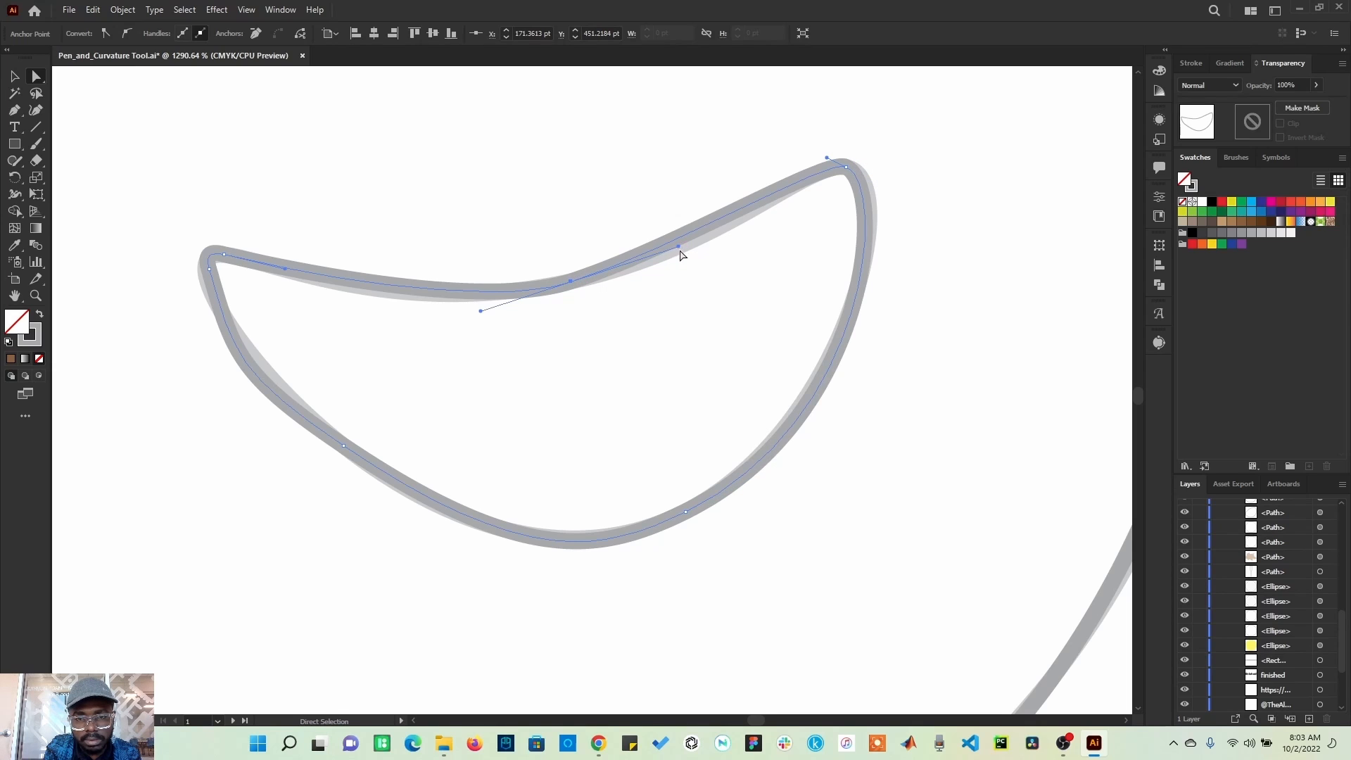
left_click_drag(679, 248, 684, 257)
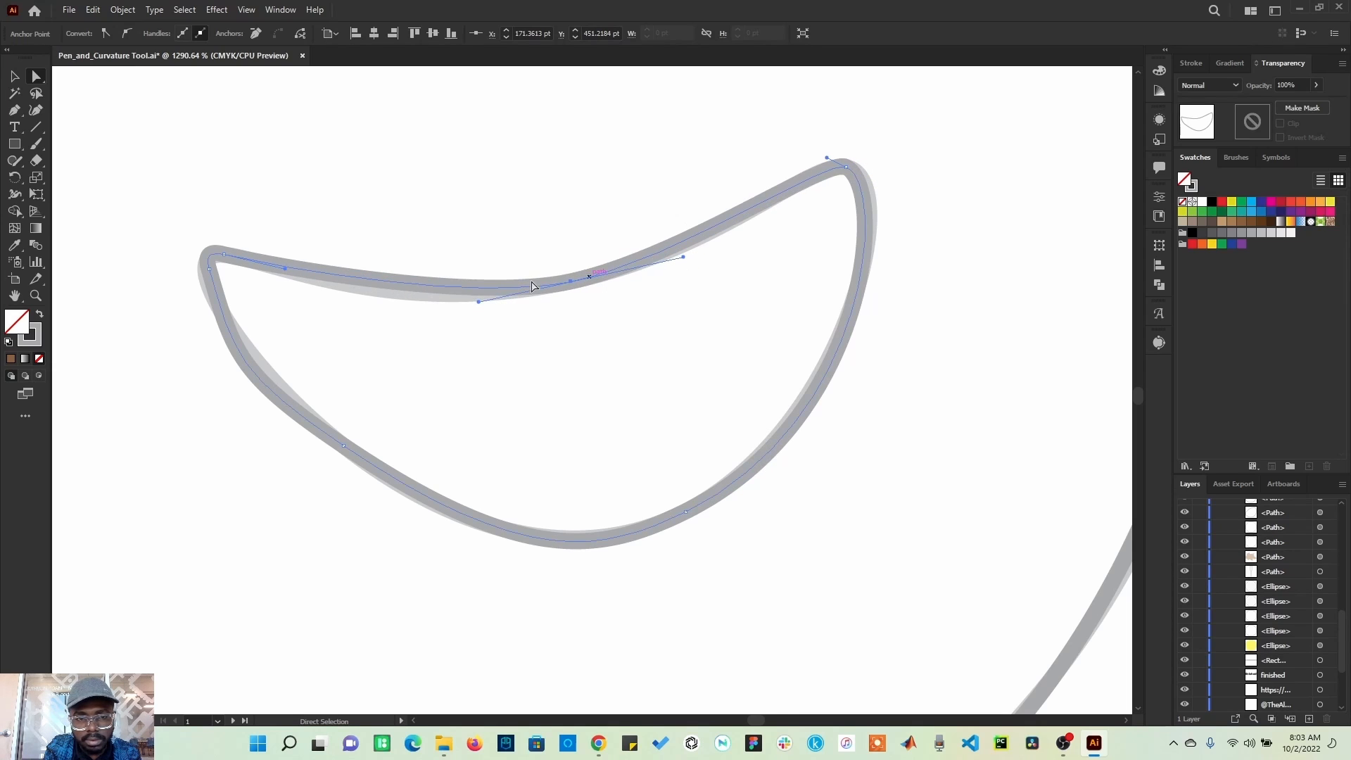
left_click_drag(479, 302, 410, 317)
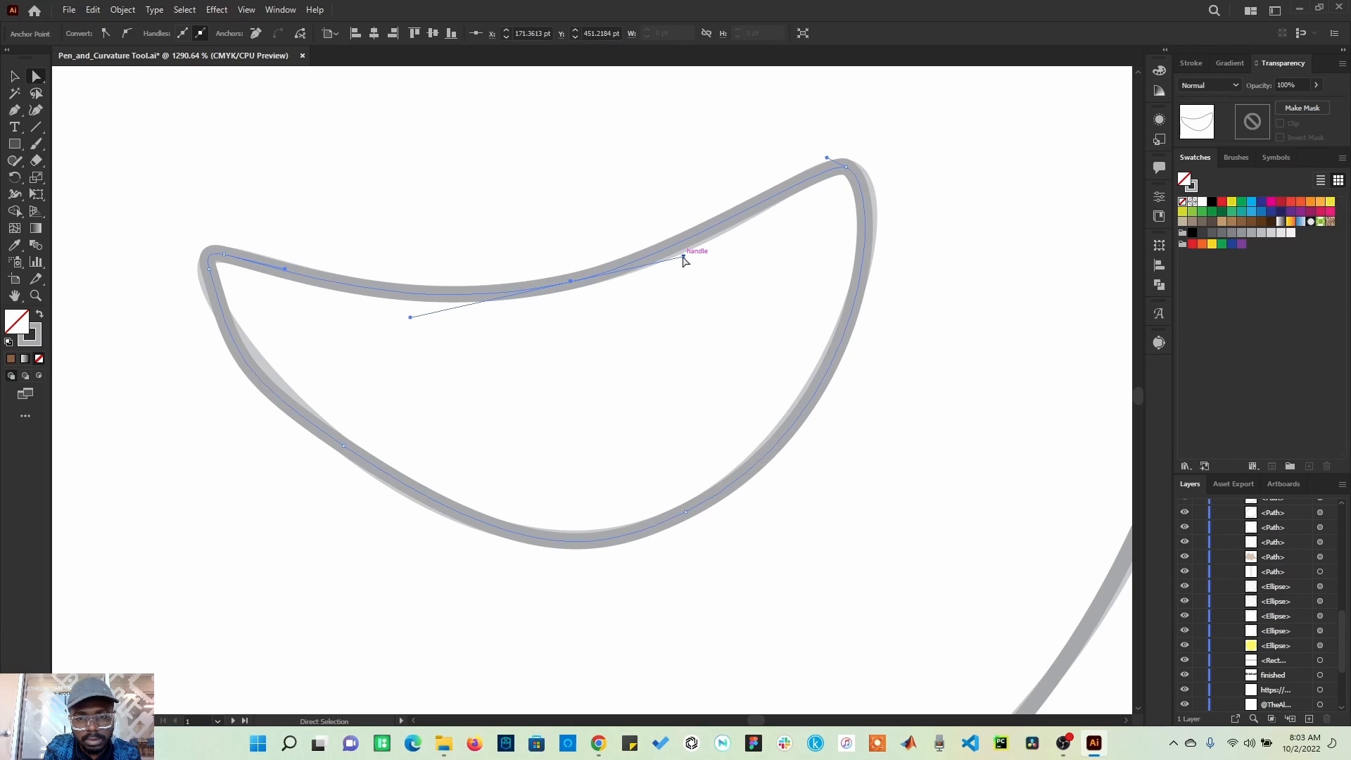
left_click_drag(683, 257, 706, 255)
left_click(725, 340)
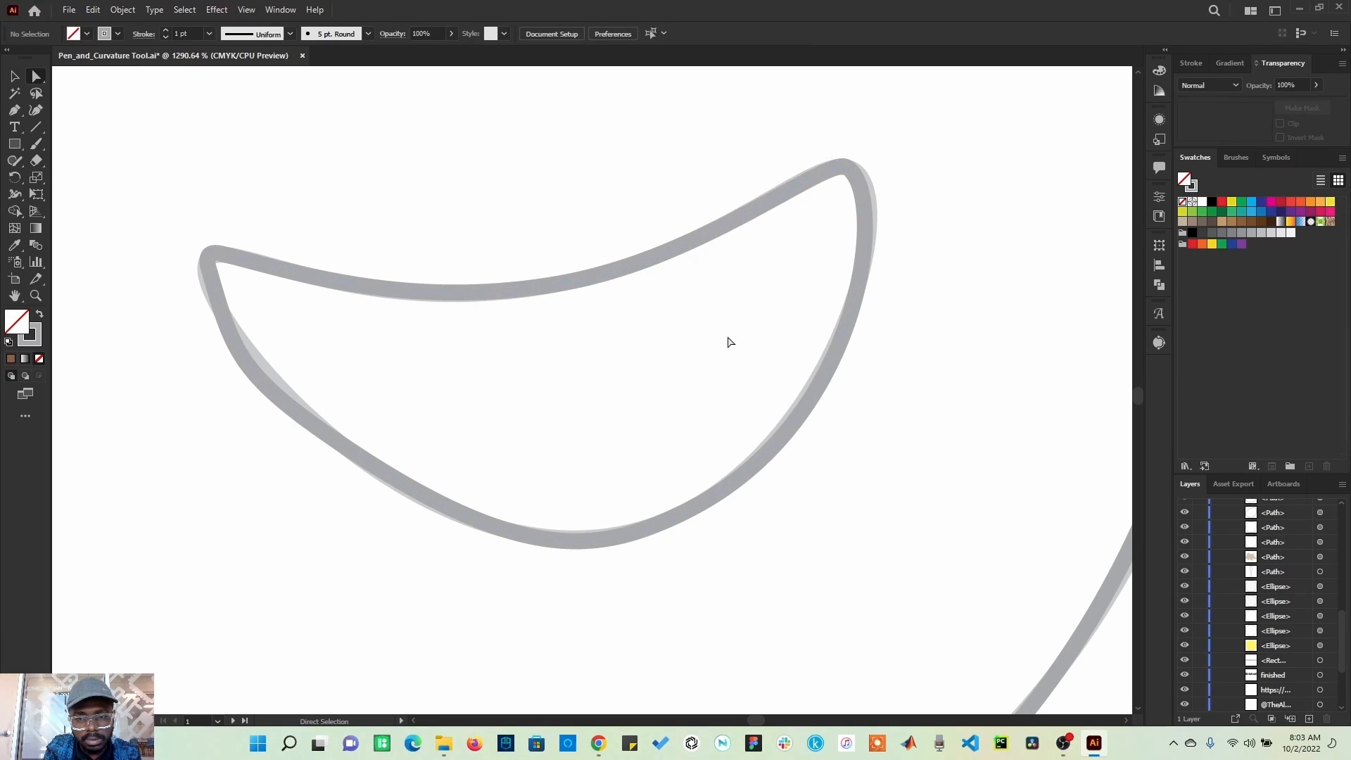
Reshape the mouth's right side by pulling the corner anchor's handle outward and raising the lower-right anchor's right handle
left_click(864, 214)
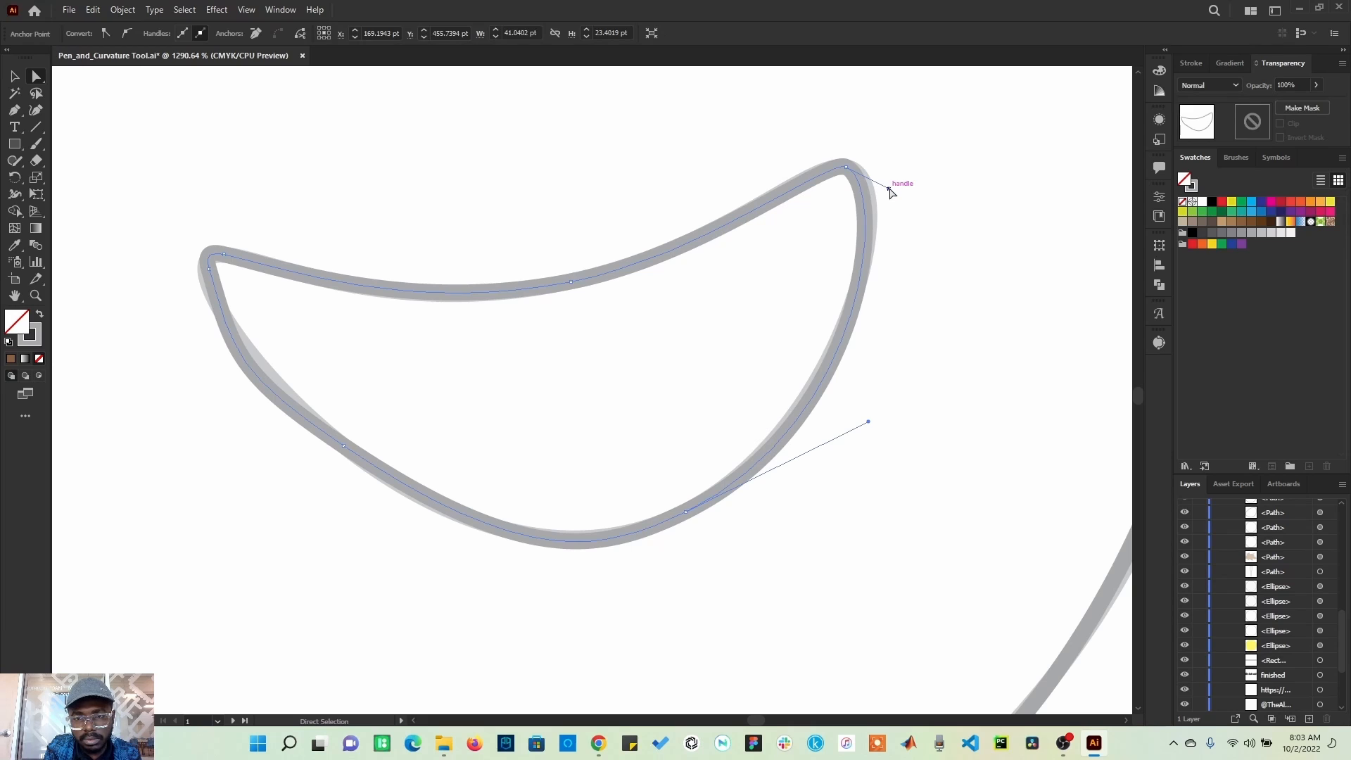
left_click_drag(889, 189, 907, 191)
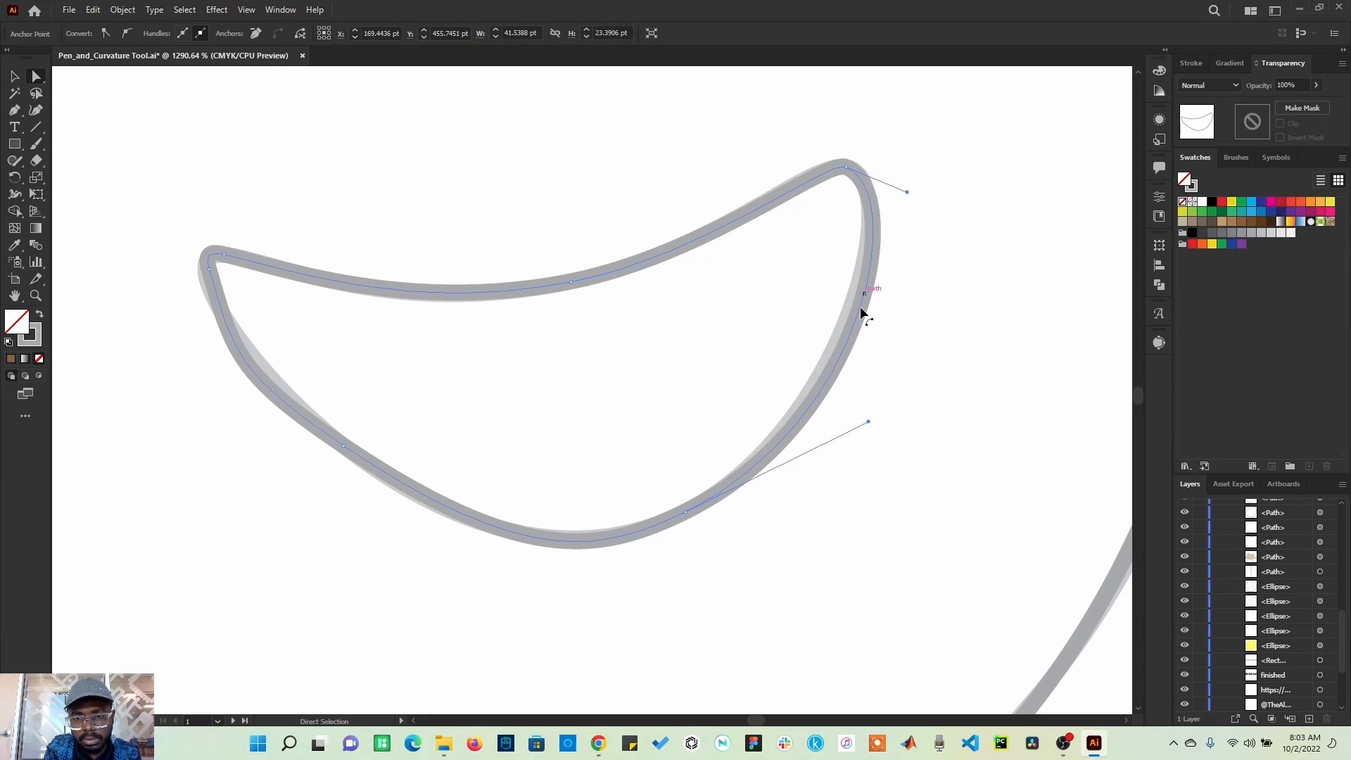
left_click_drag(868, 422, 859, 392)
left_click(687, 497)
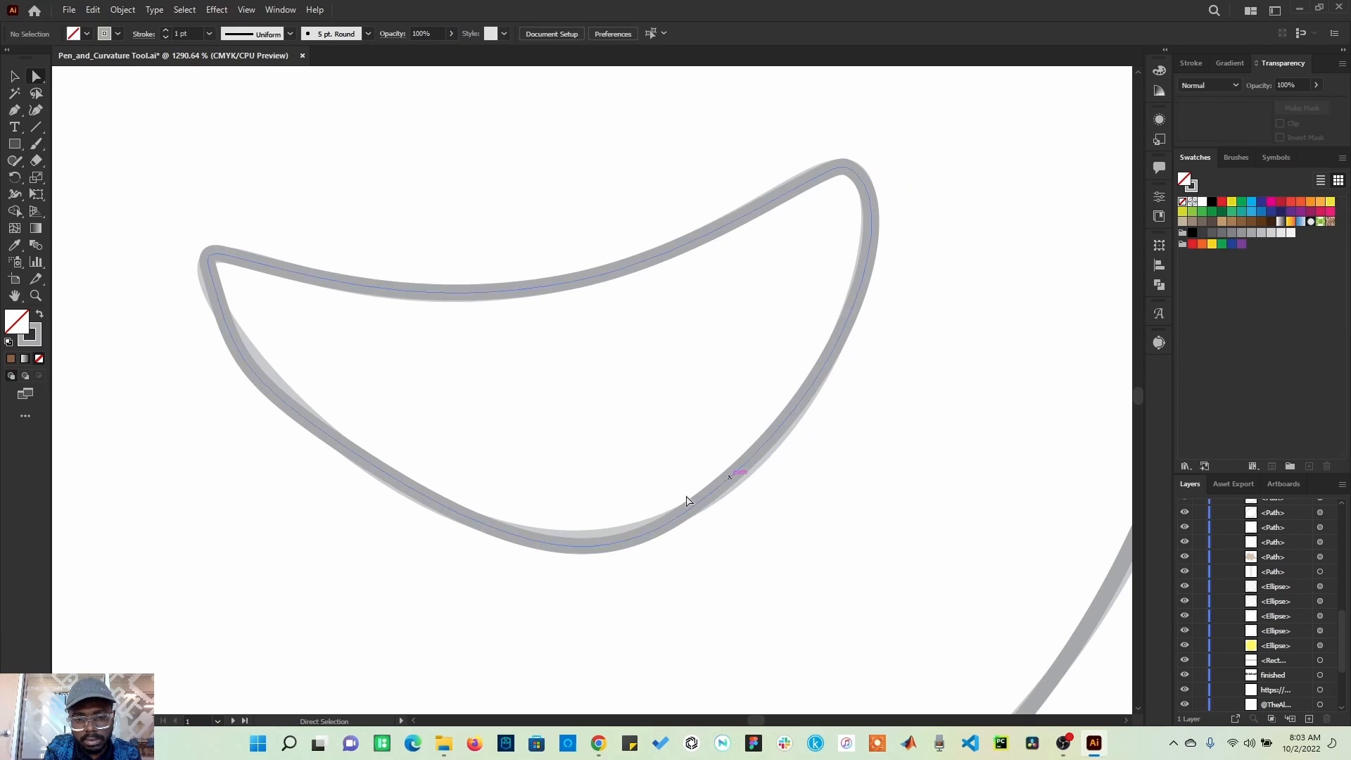
Rebalance the lower-right anchor's two handles and lower the right corner's handle to refit the mouth's right and bottom curves
left_click(651, 541)
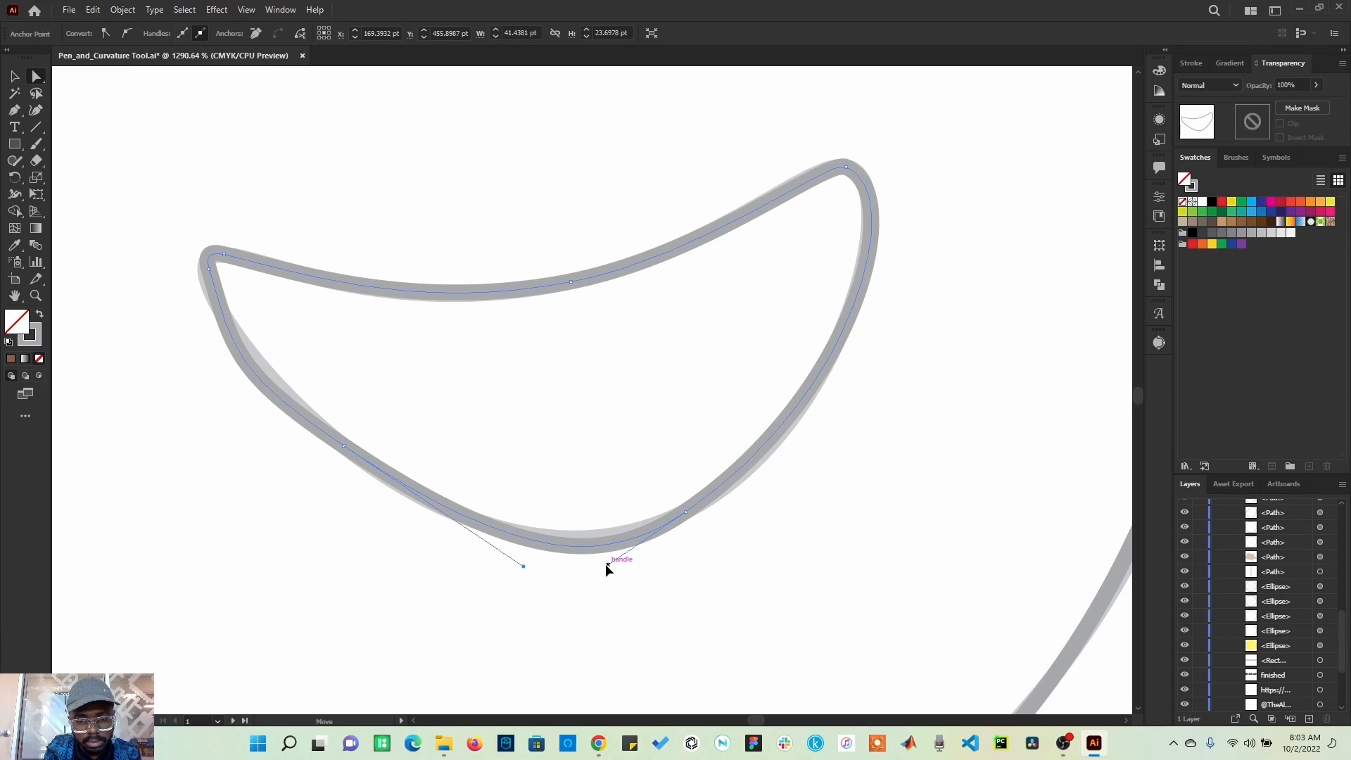
mouse_move(606, 564)
left_mouse_down()
mouse_move(518, 568)
mouse_move(564, 550)
left_mouse_up()
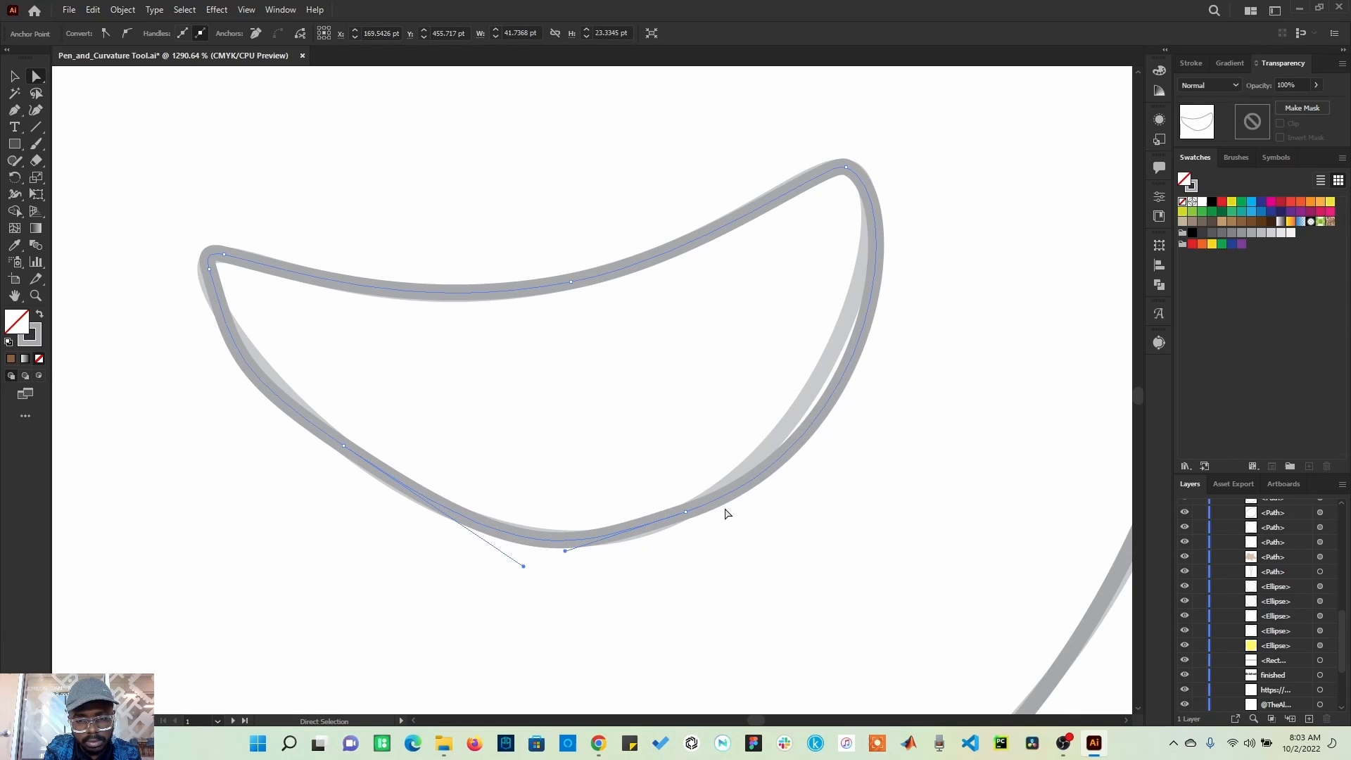
left_click(840, 377)
left_click_drag(905, 193, 905, 207)
left_click_drag(885, 446, 869, 404)
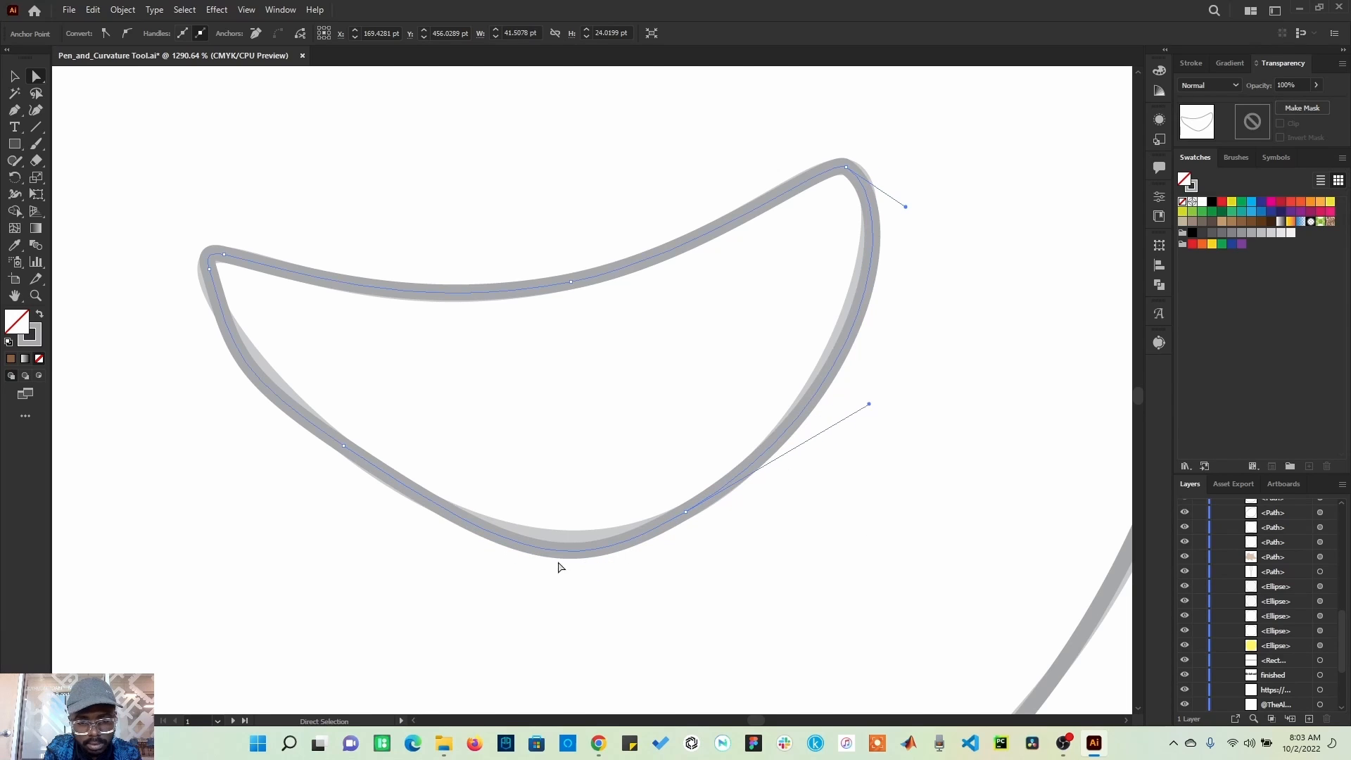
Refit the mouth's bottom curve by shortening the lower-left anchor's outgoing handle and adjusting the lower-right anchor's handles
left_click(371, 477)
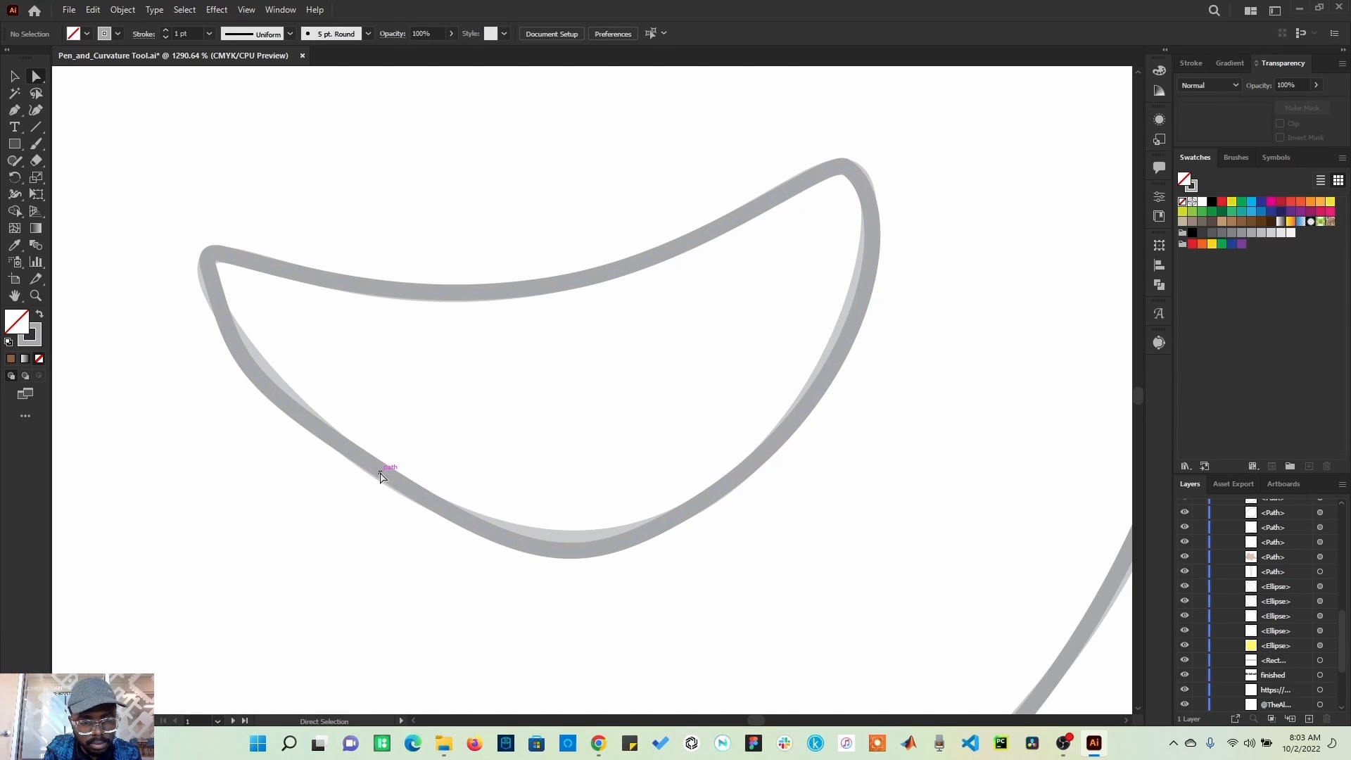
left_click(407, 485)
left_click(344, 445)
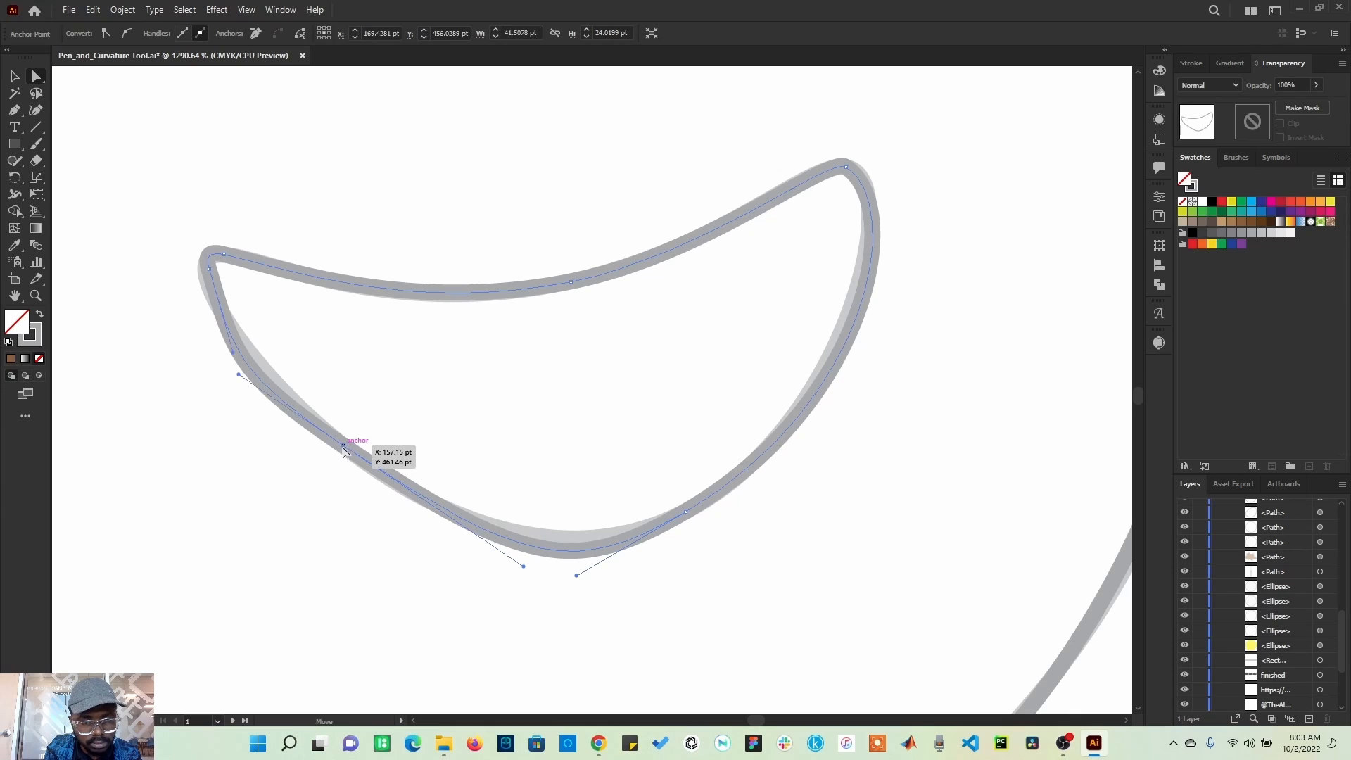
left_click_drag(524, 567, 512, 541)
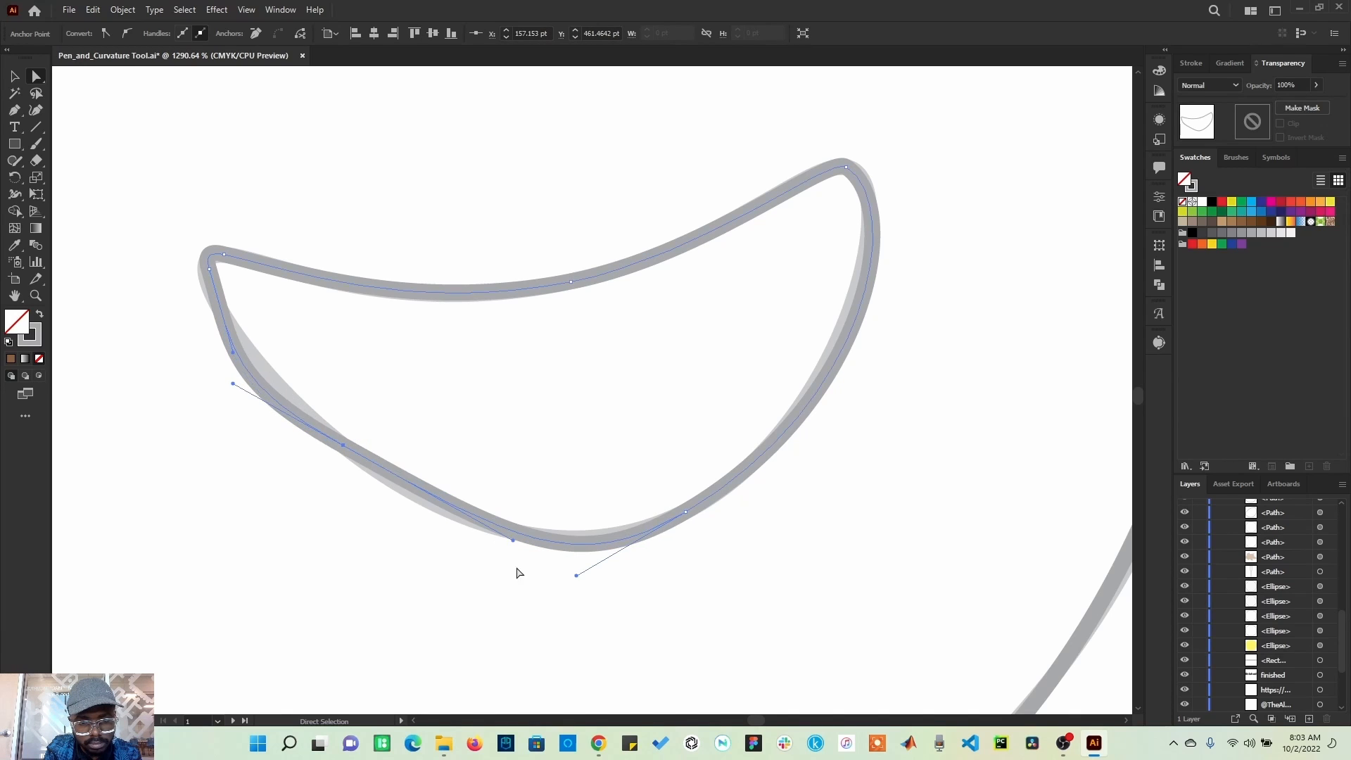
left_click(541, 588)
left_click(687, 513)
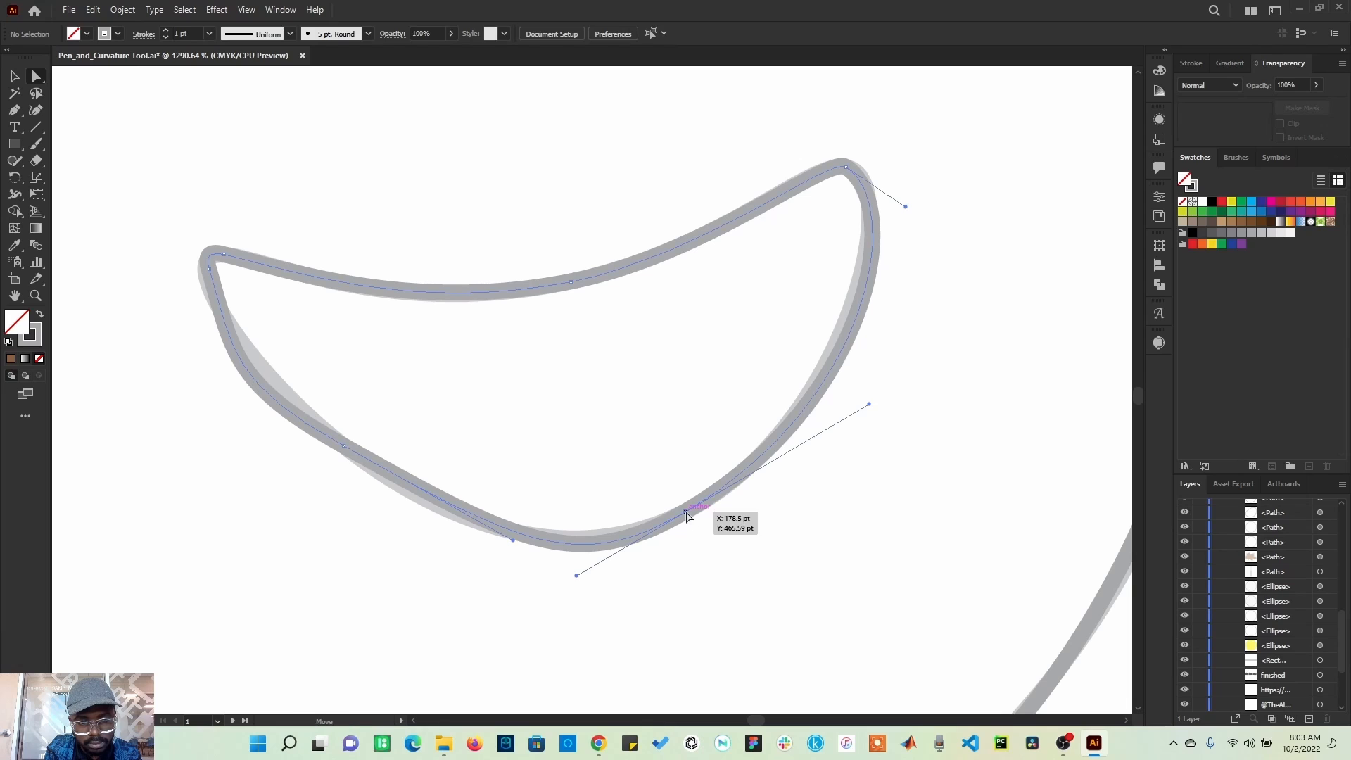
mouse_move(576, 575)
left_mouse_down()
mouse_move(509, 547)
mouse_move(510, 559)
left_mouse_up()
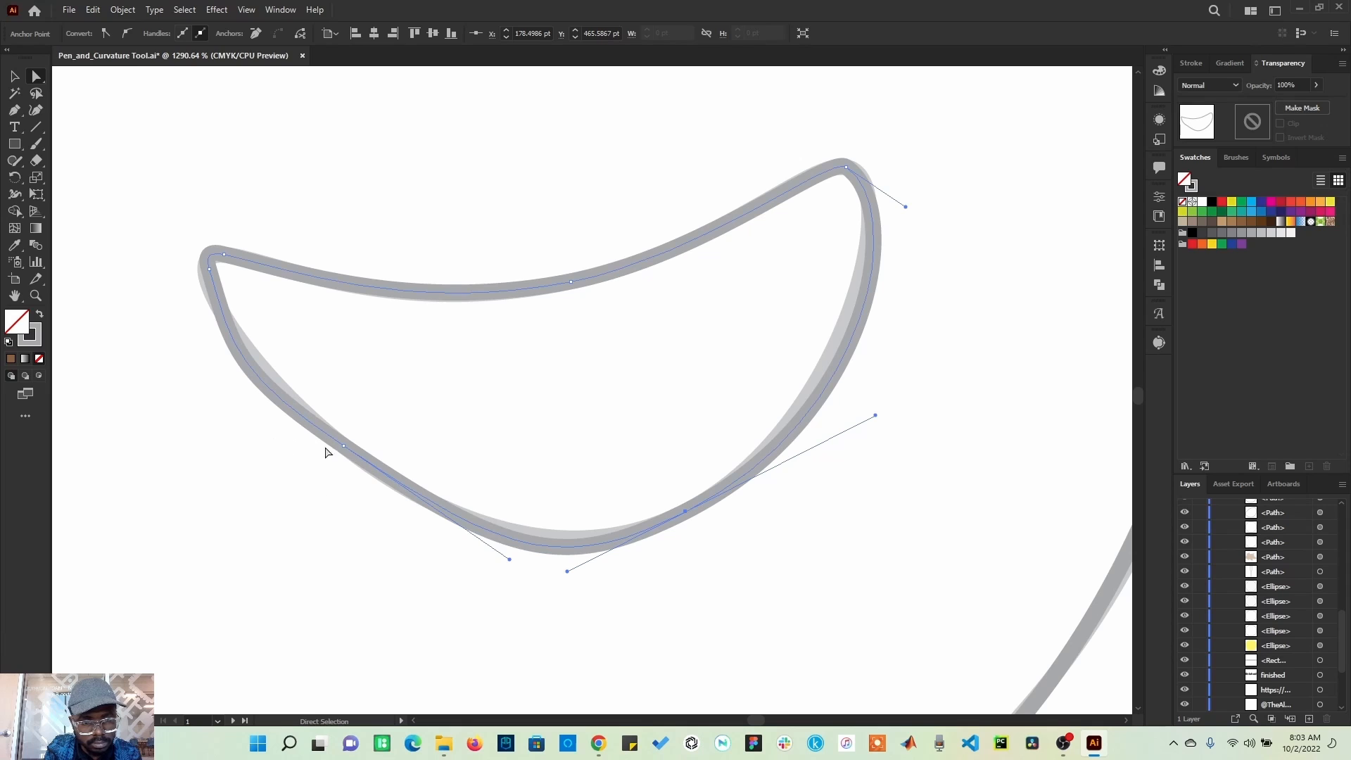
Add an anchor on the mouth's lower-left curve and move it slightly inward onto the template, leaving the path deselected
left_click(250, 373)
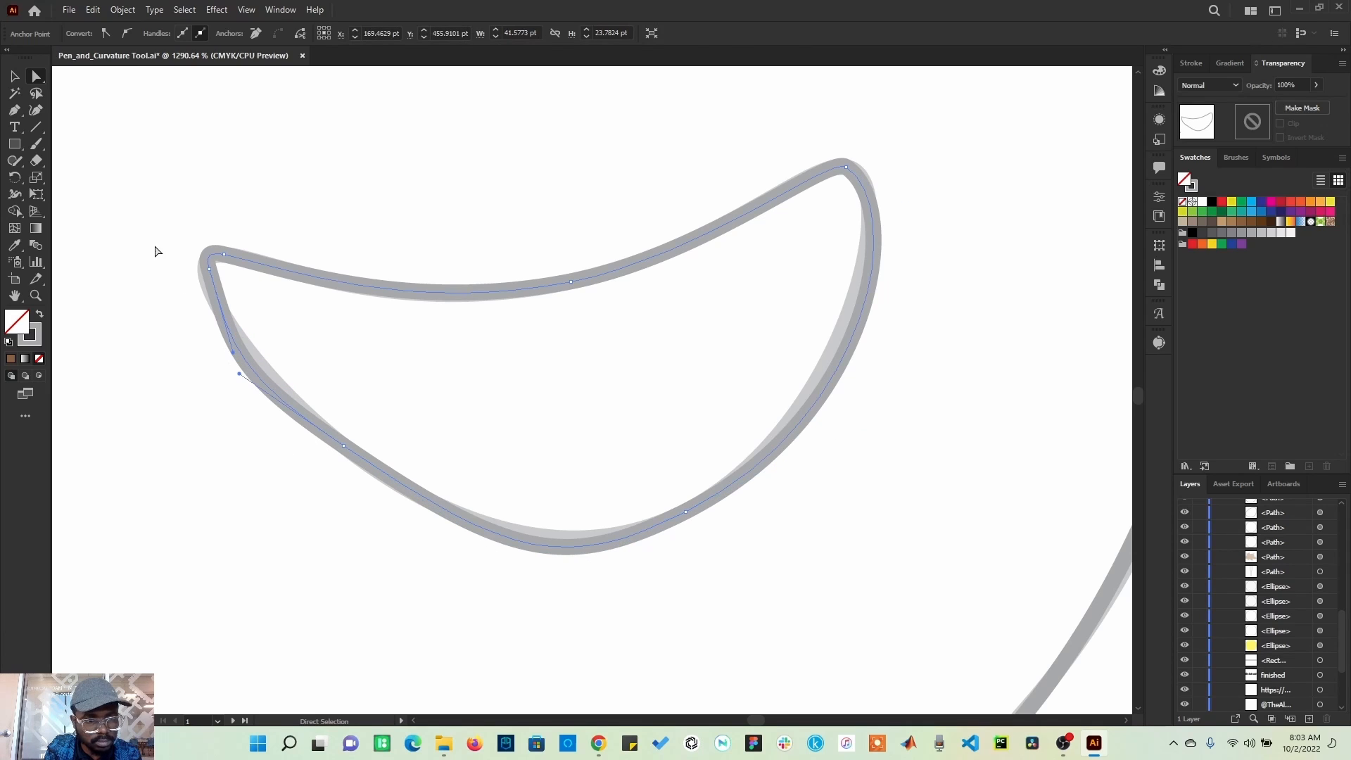
left_click(252, 453)
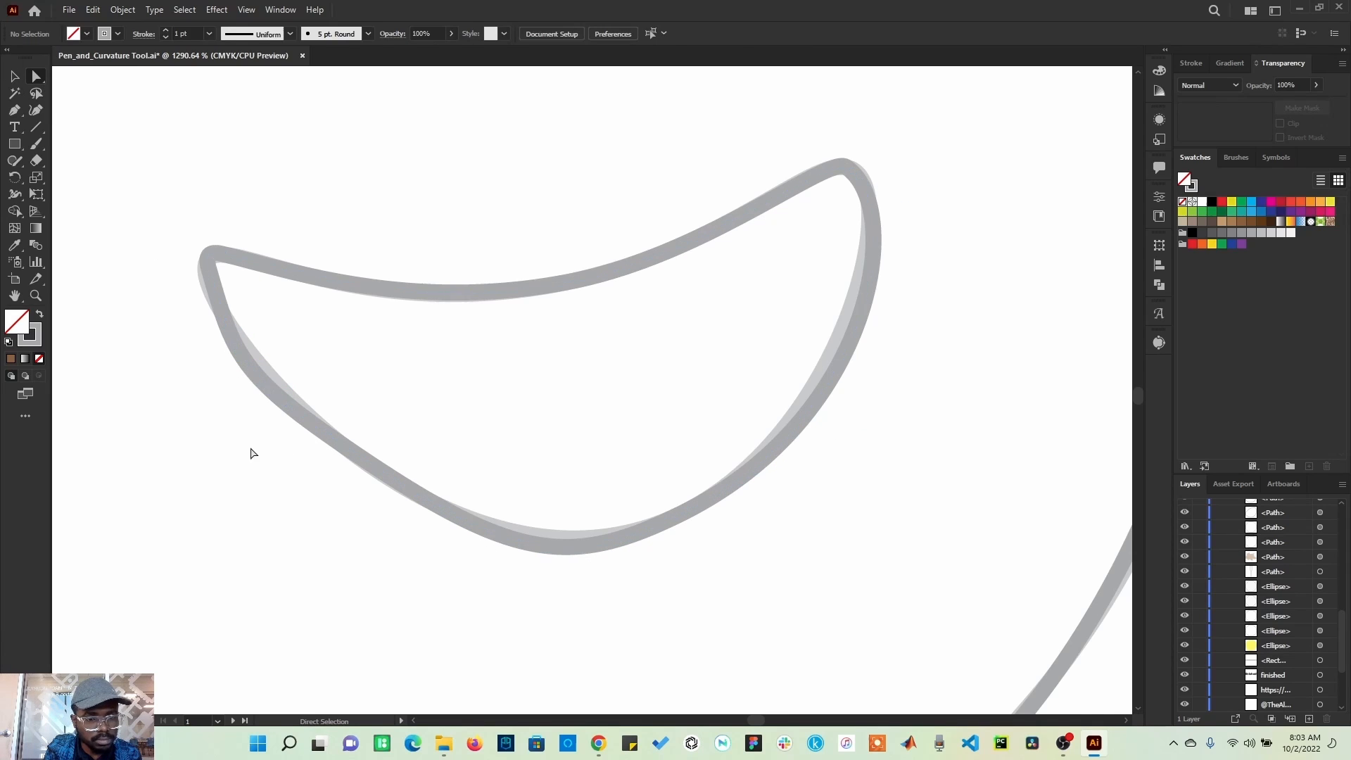
left_click(254, 373)
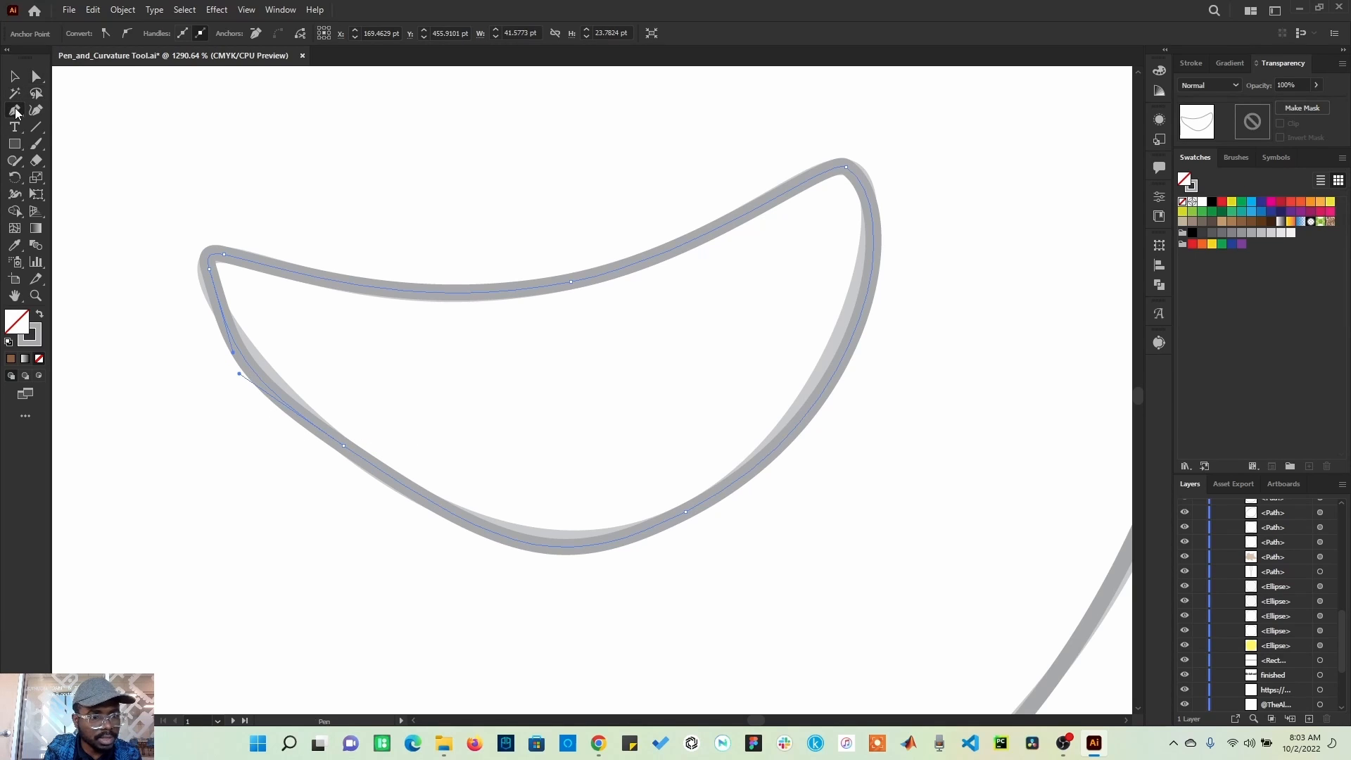
left_click_drag(15, 111, 67, 128)
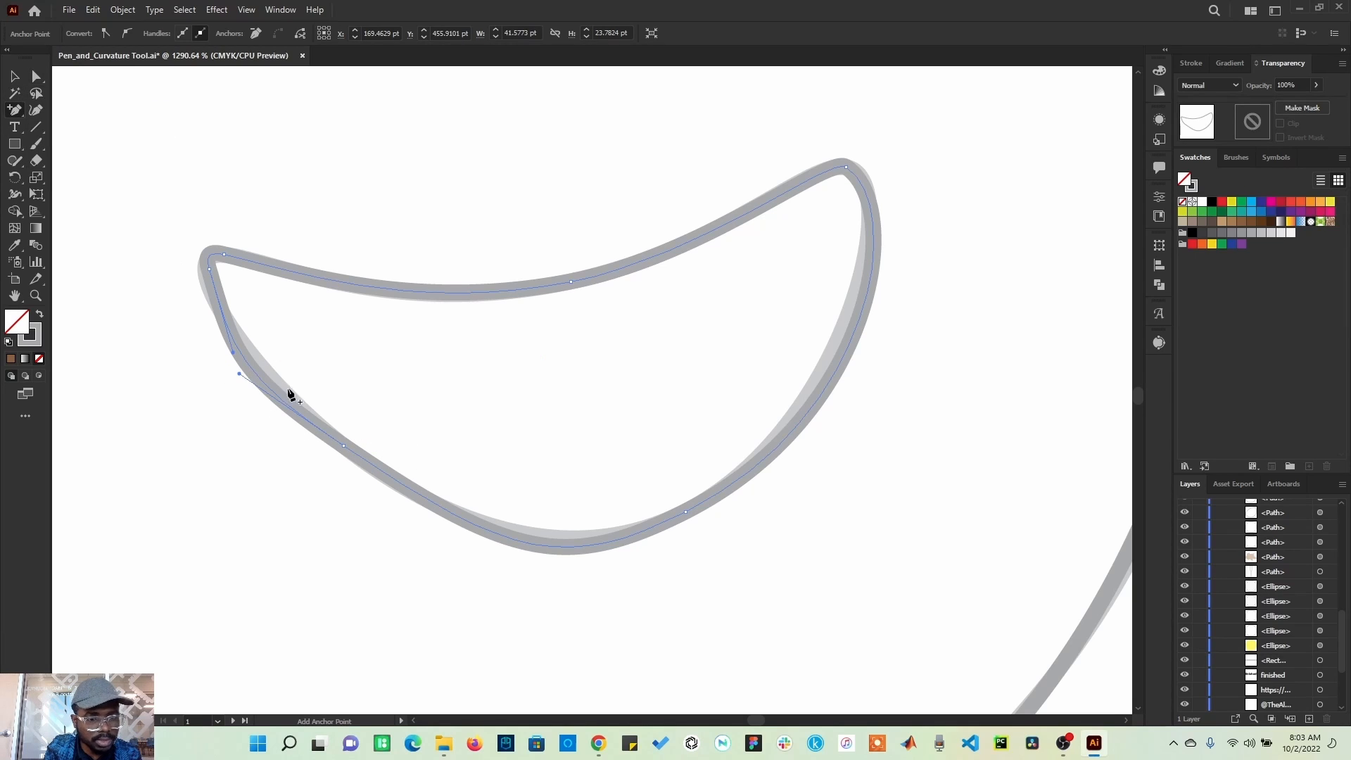
left_click(255, 375)
left_click(36, 76)
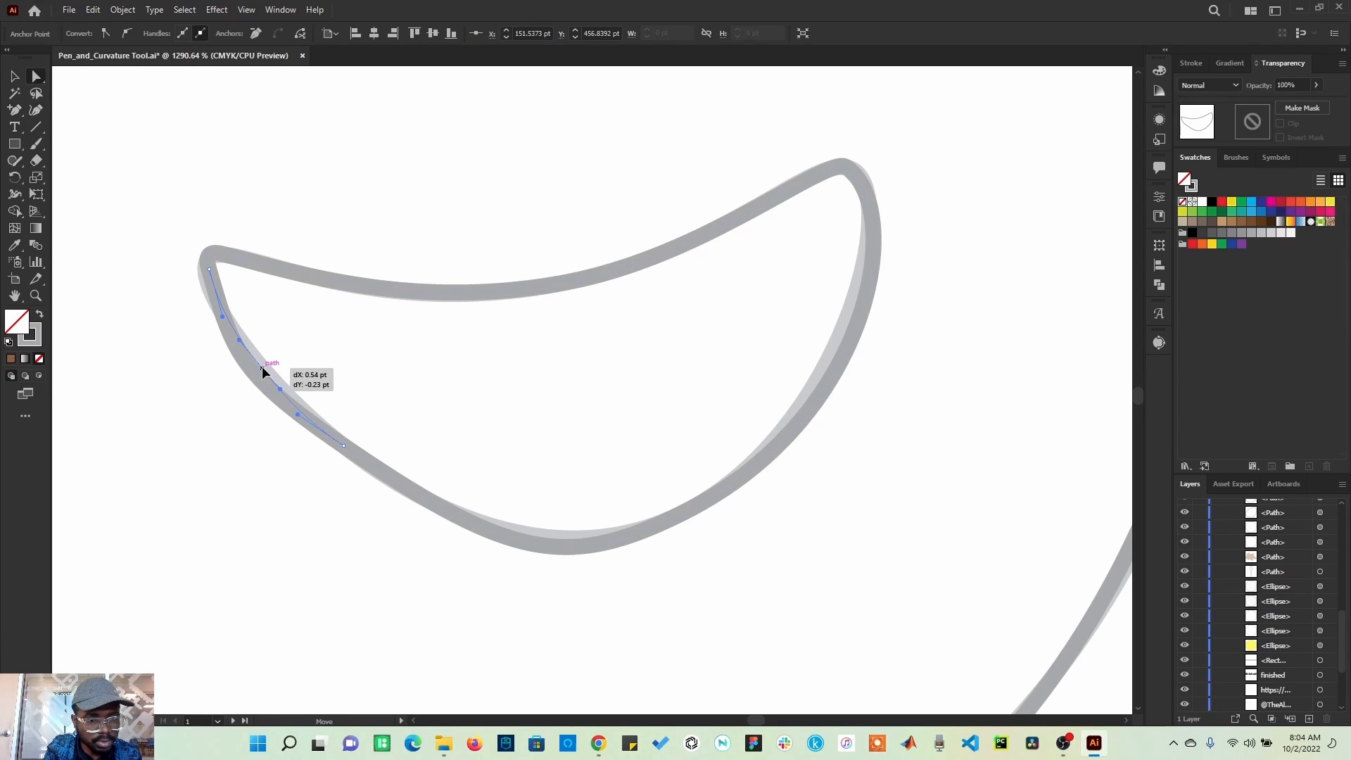
left_click(263, 464)
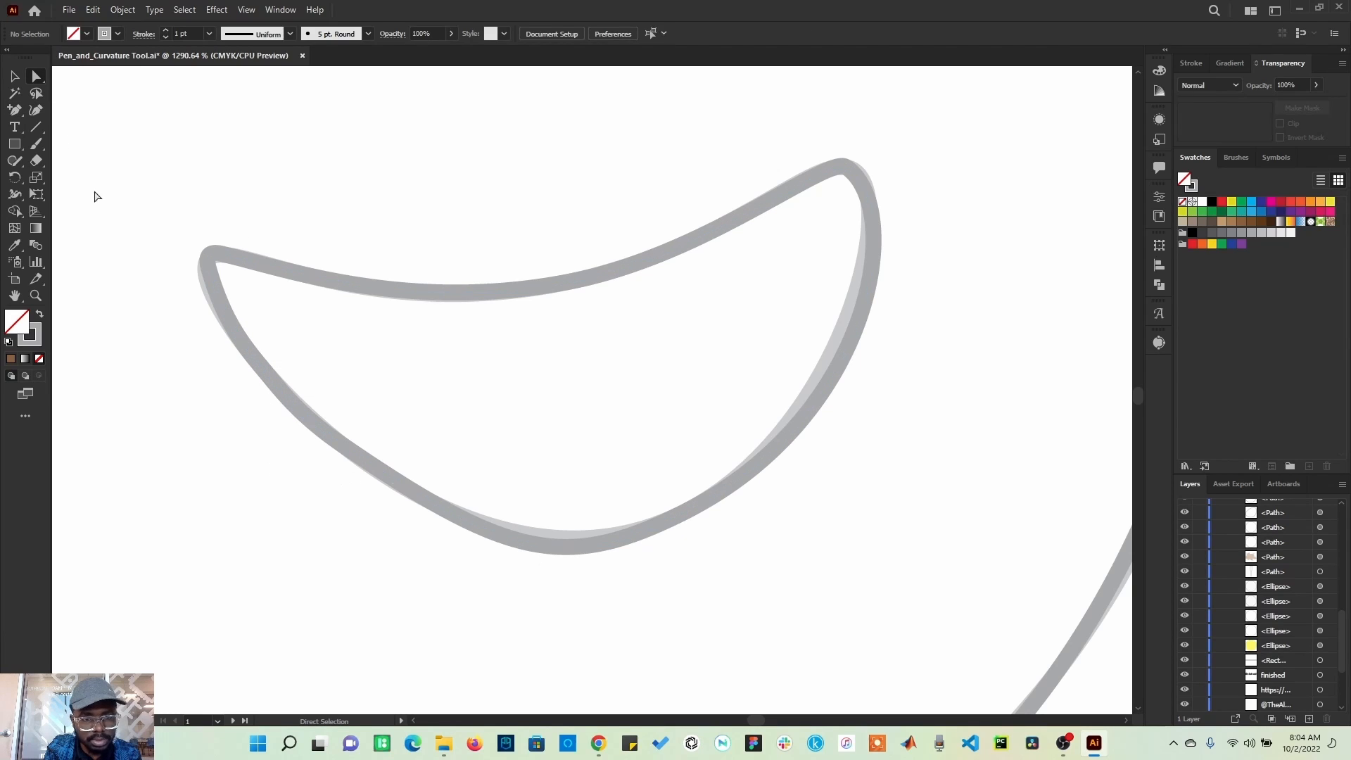
Add an anchor at the bottom of the mouth, move it slightly up onto the template and deselect the path
left_click(14, 109)
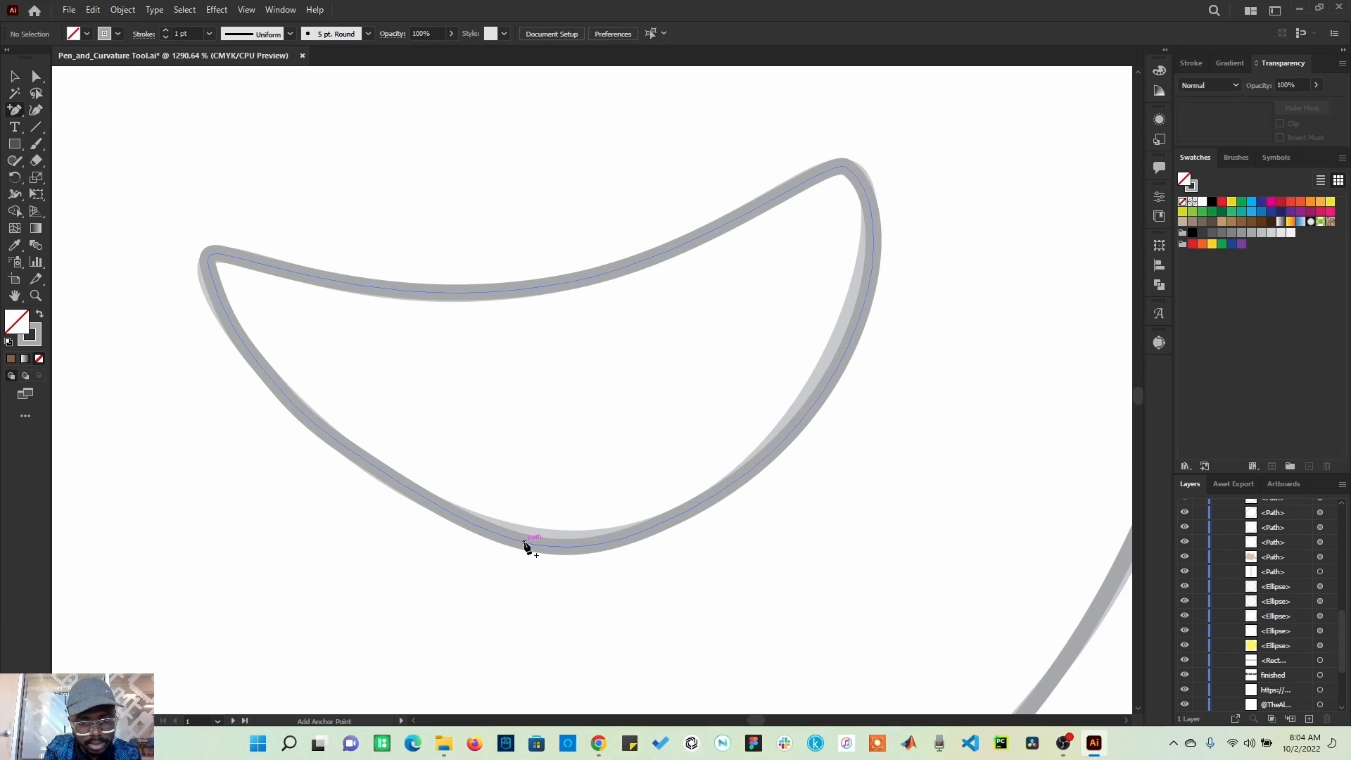
left_click(533, 544)
left_click(37, 77)
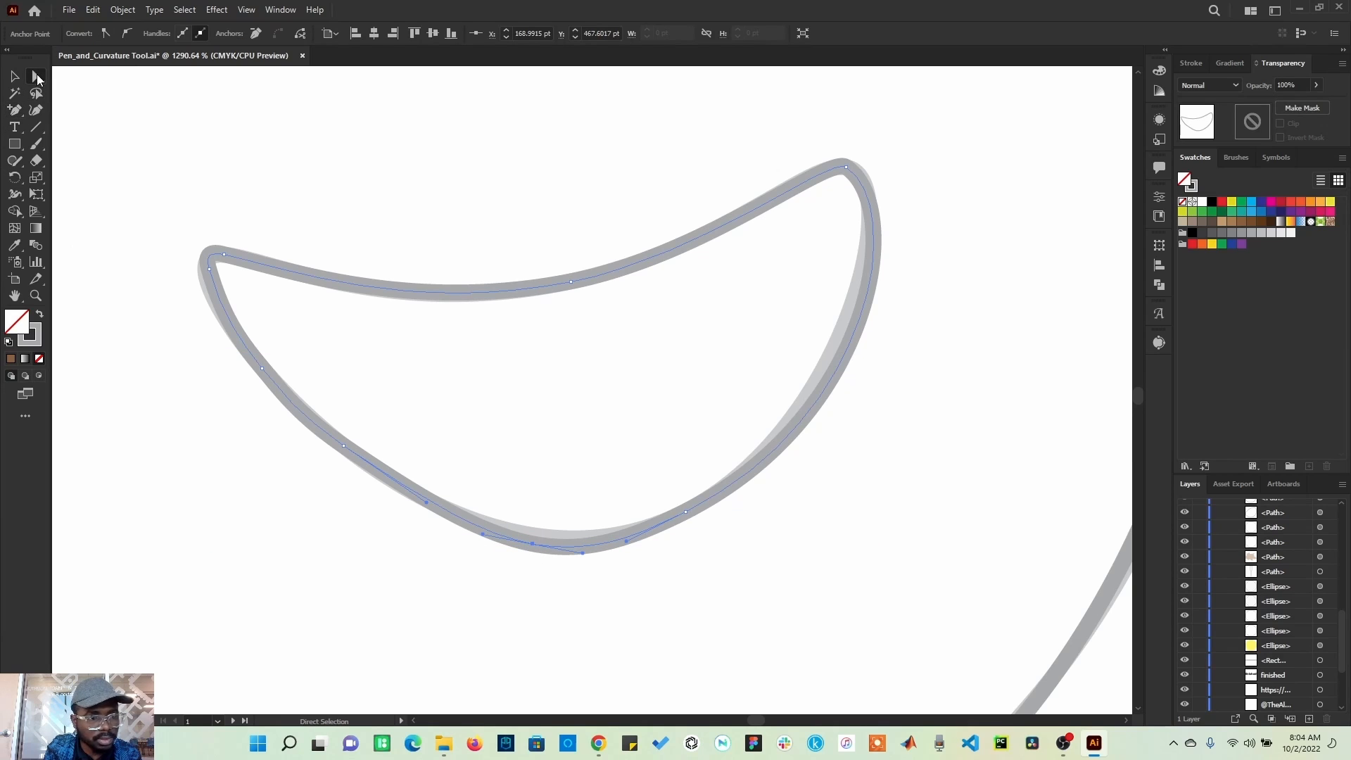
left_click_drag(532, 544, 537, 536)
left_click(560, 577)
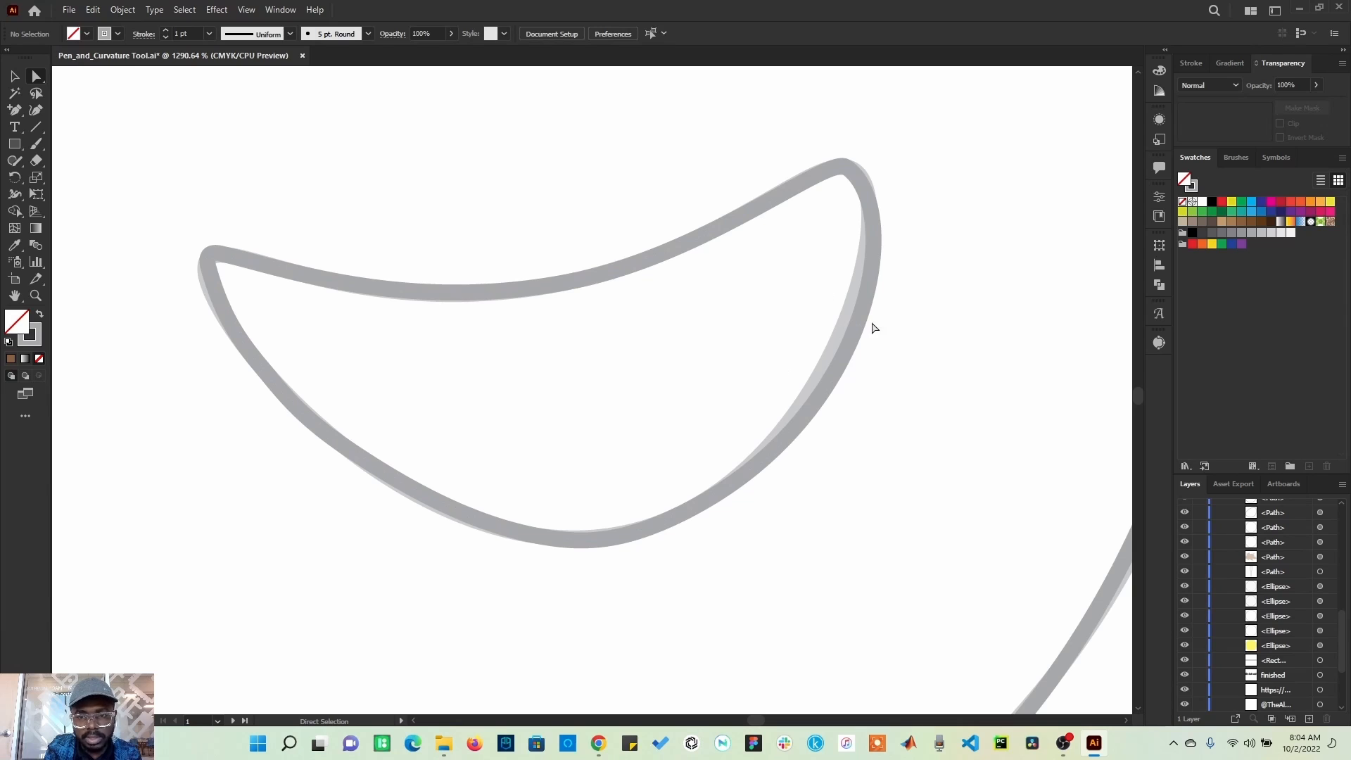
Add an anchor midway down the mouth's right side, move it inward onto the template and deselect the path
left_click(14, 114)
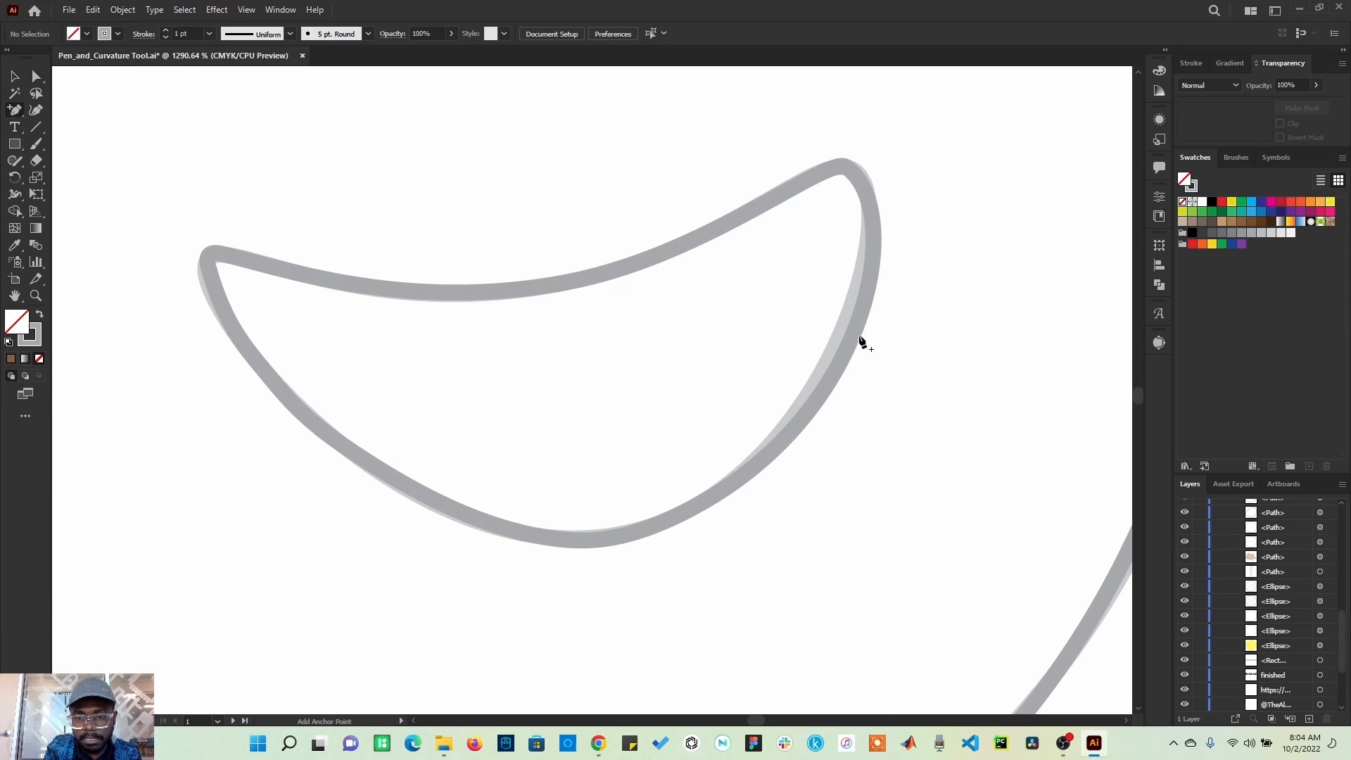
left_click(855, 331)
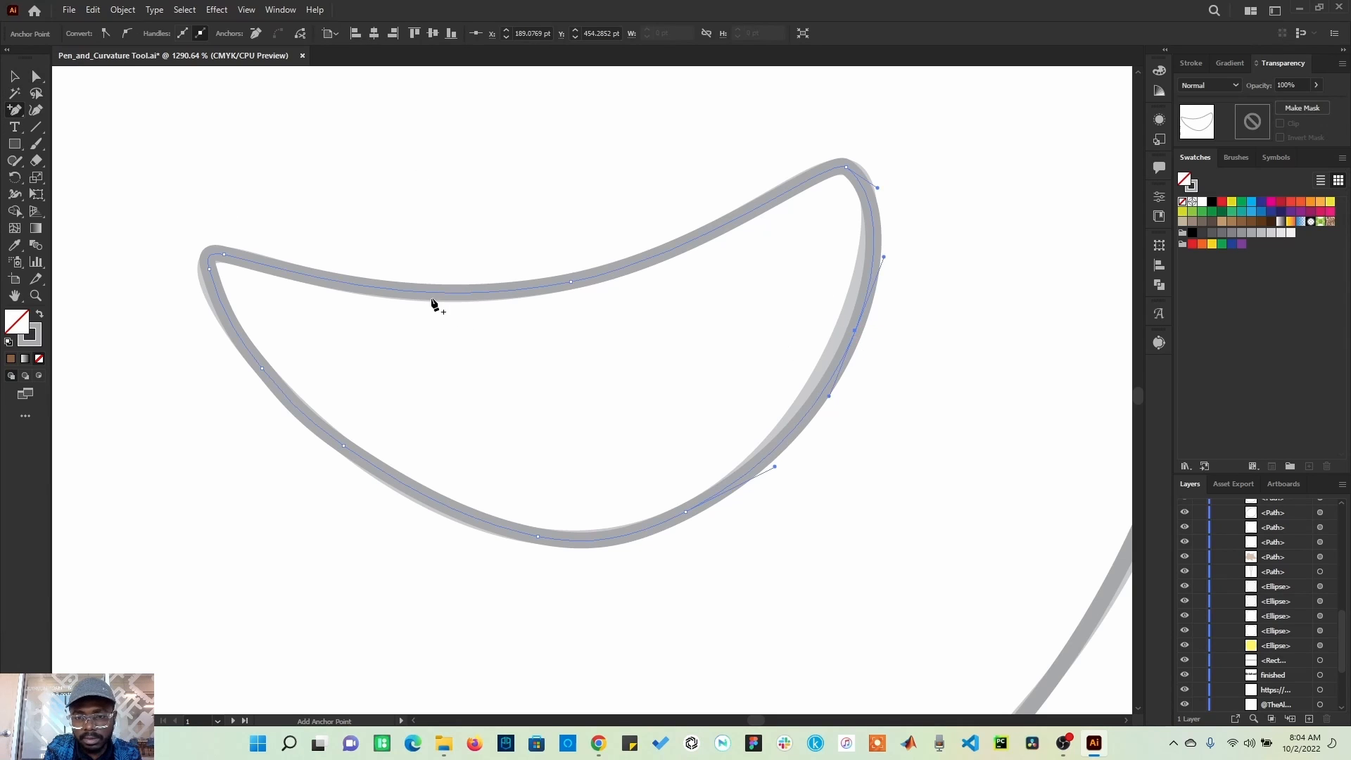
left_click(38, 78)
left_click_drag(857, 335, 843, 328)
left_click(909, 342)
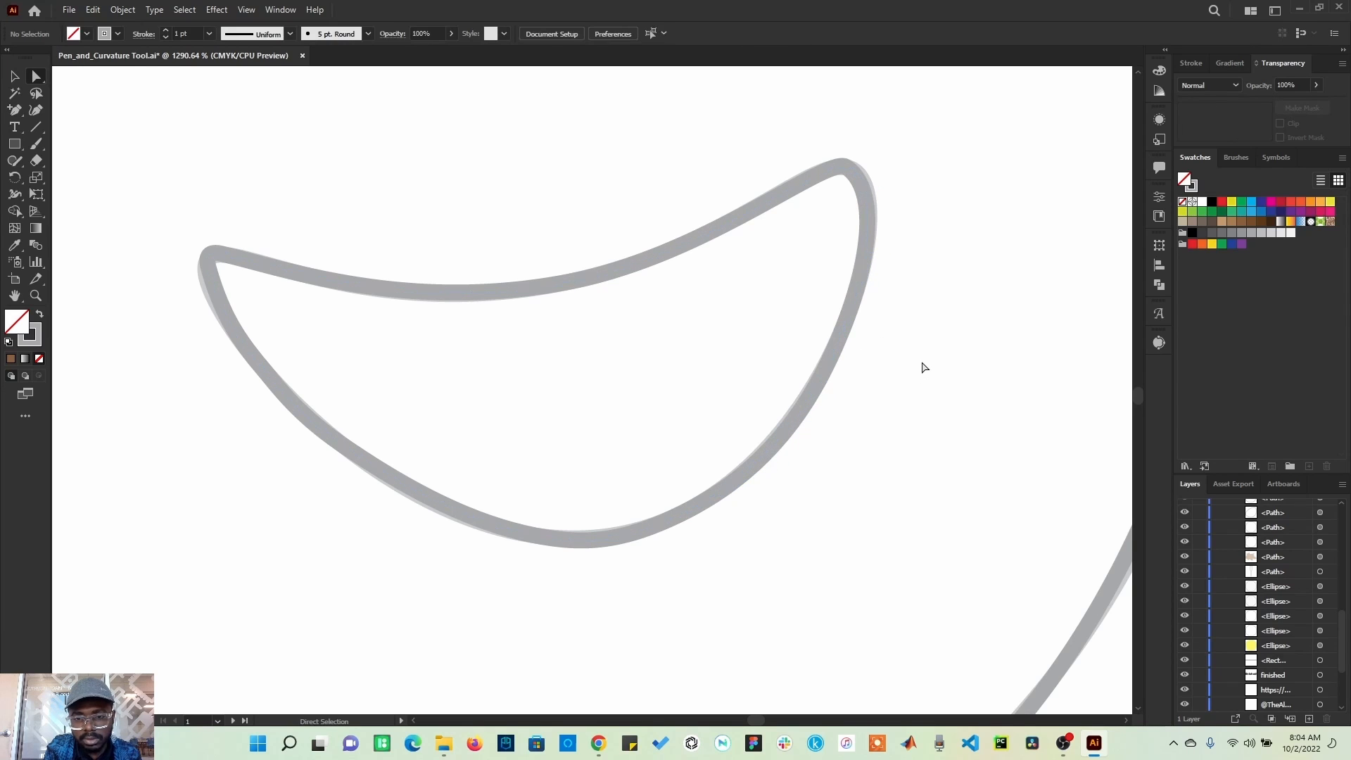
Start tracing the pear's stem with the Pen tool, placing curved anchors from the top centre down the right side to the lower-right corner
key("ctrl+0")
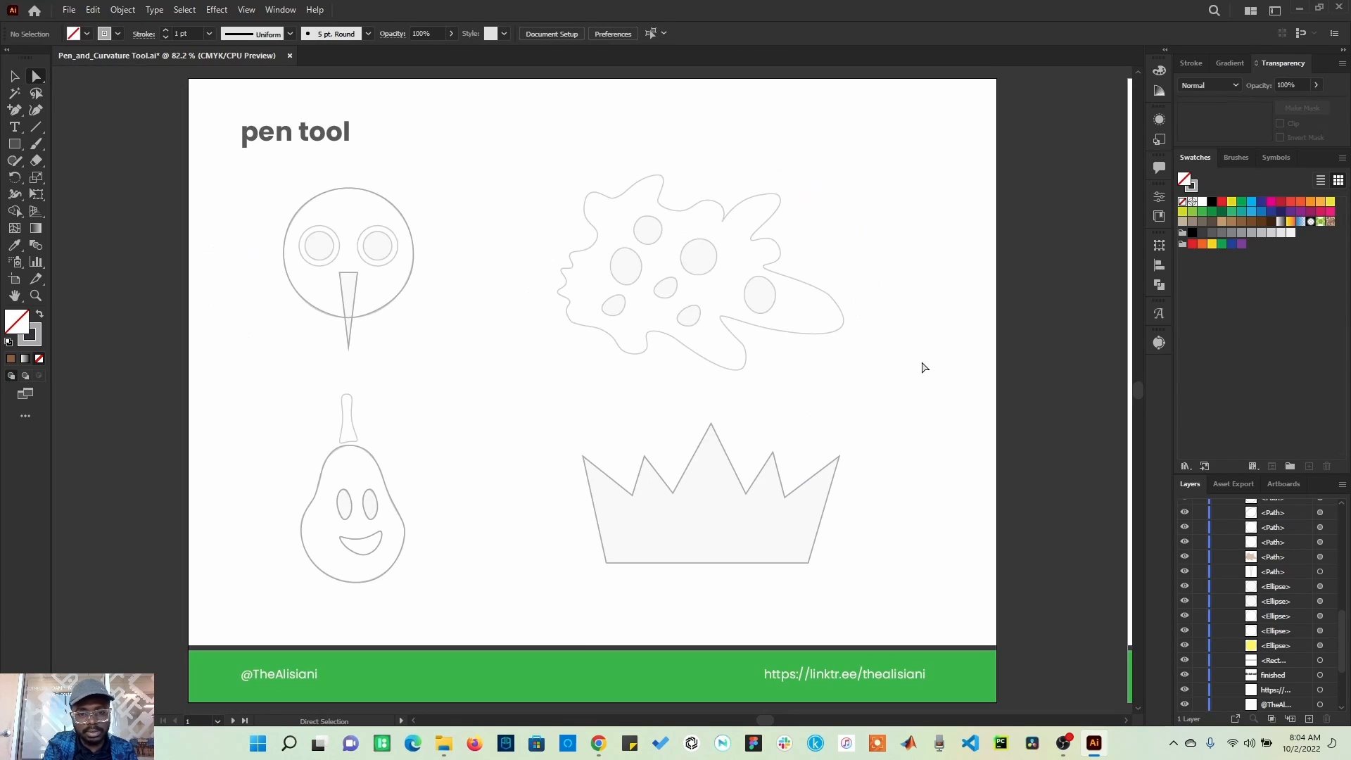
left_click(31, 296)
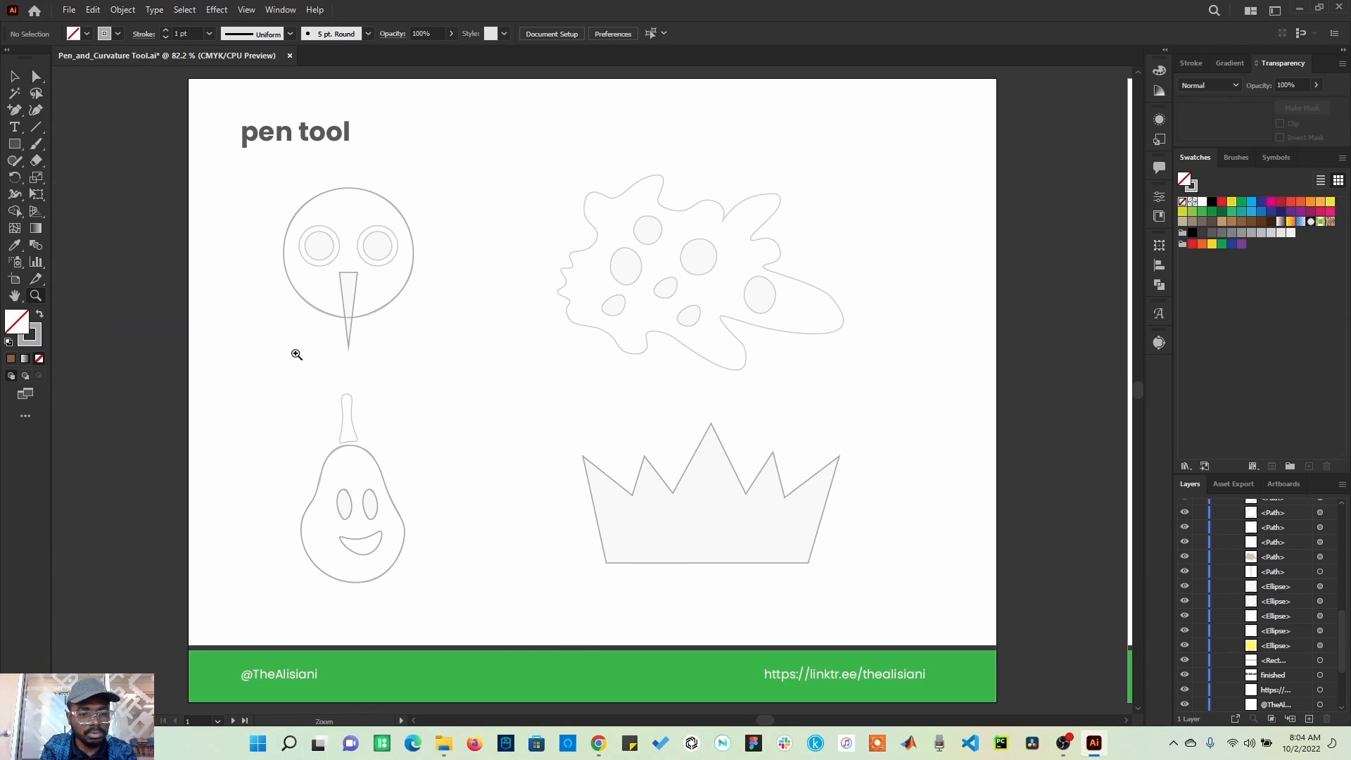
left_click_drag(298, 362, 382, 445)
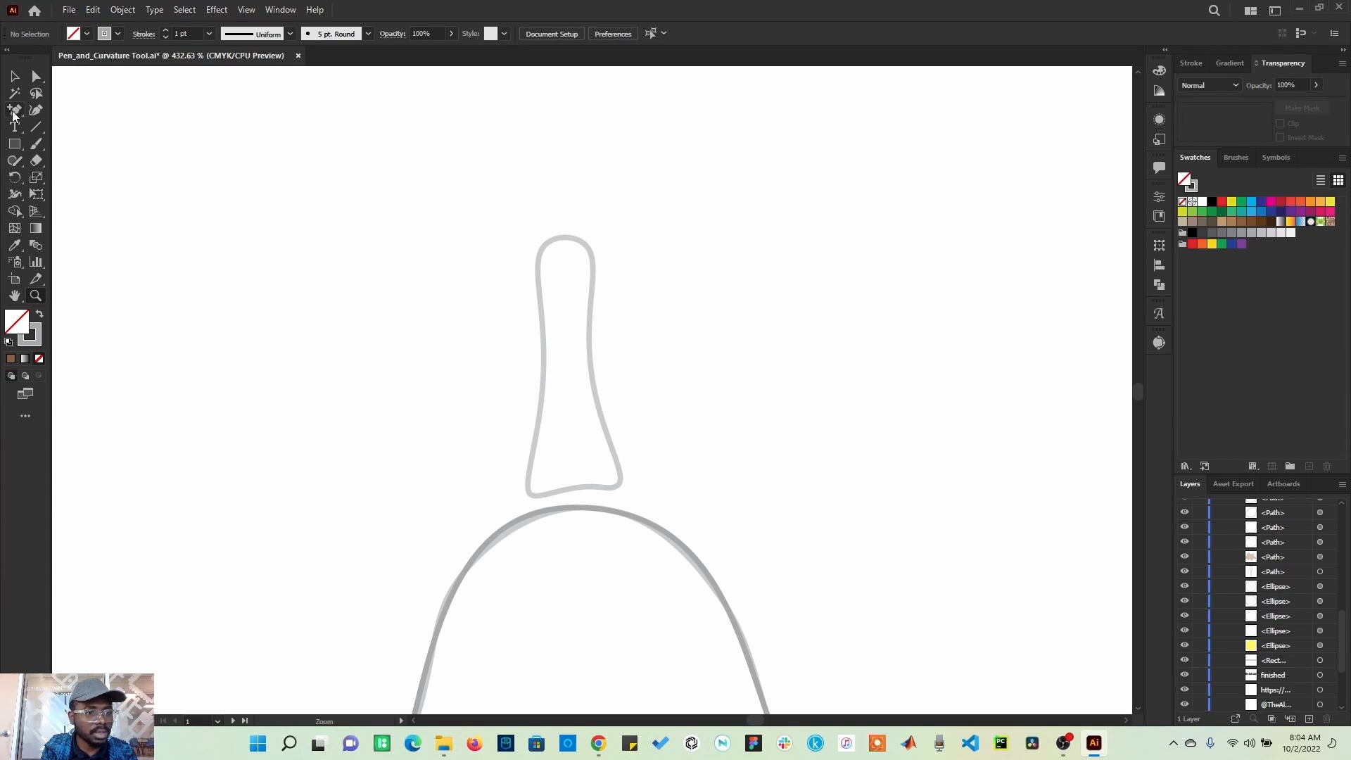
left_click_drag(14, 111, 52, 111)
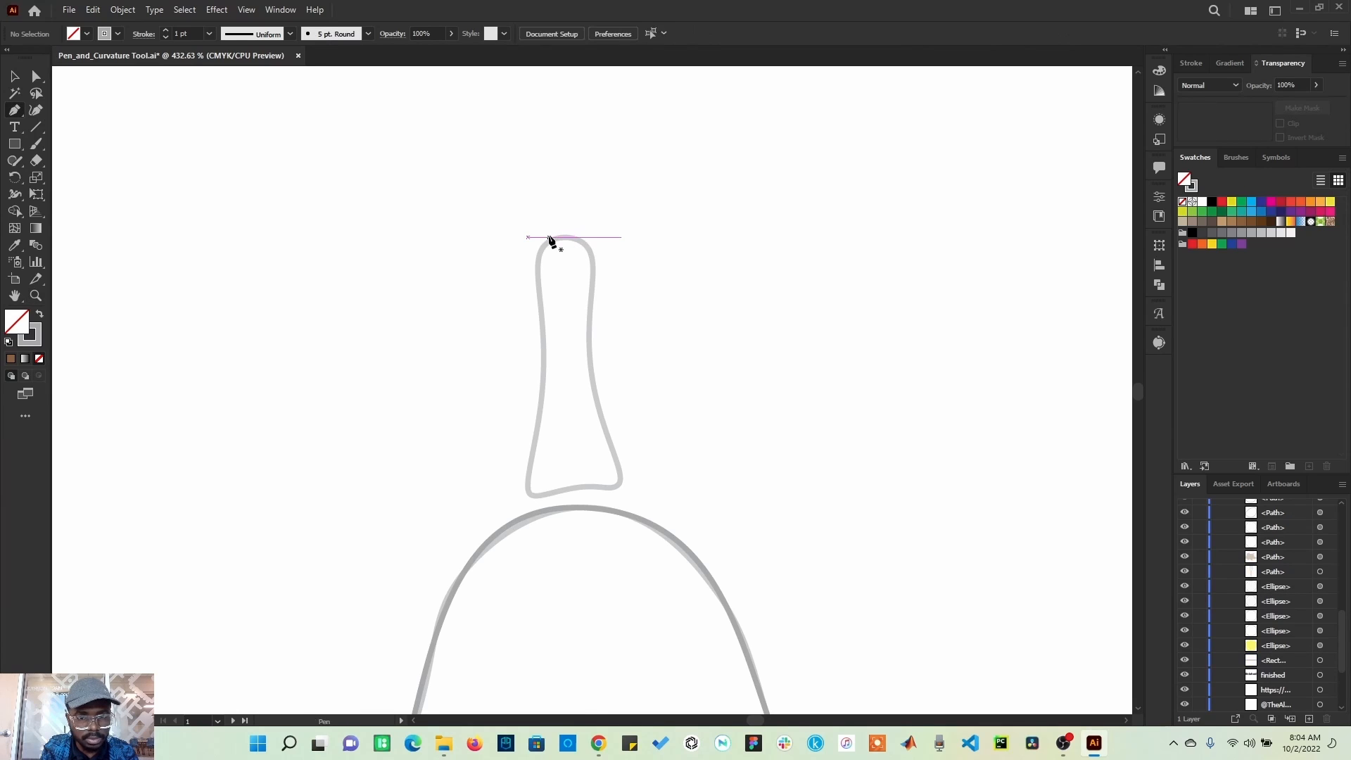
left_click_drag(576, 240, 588, 242)
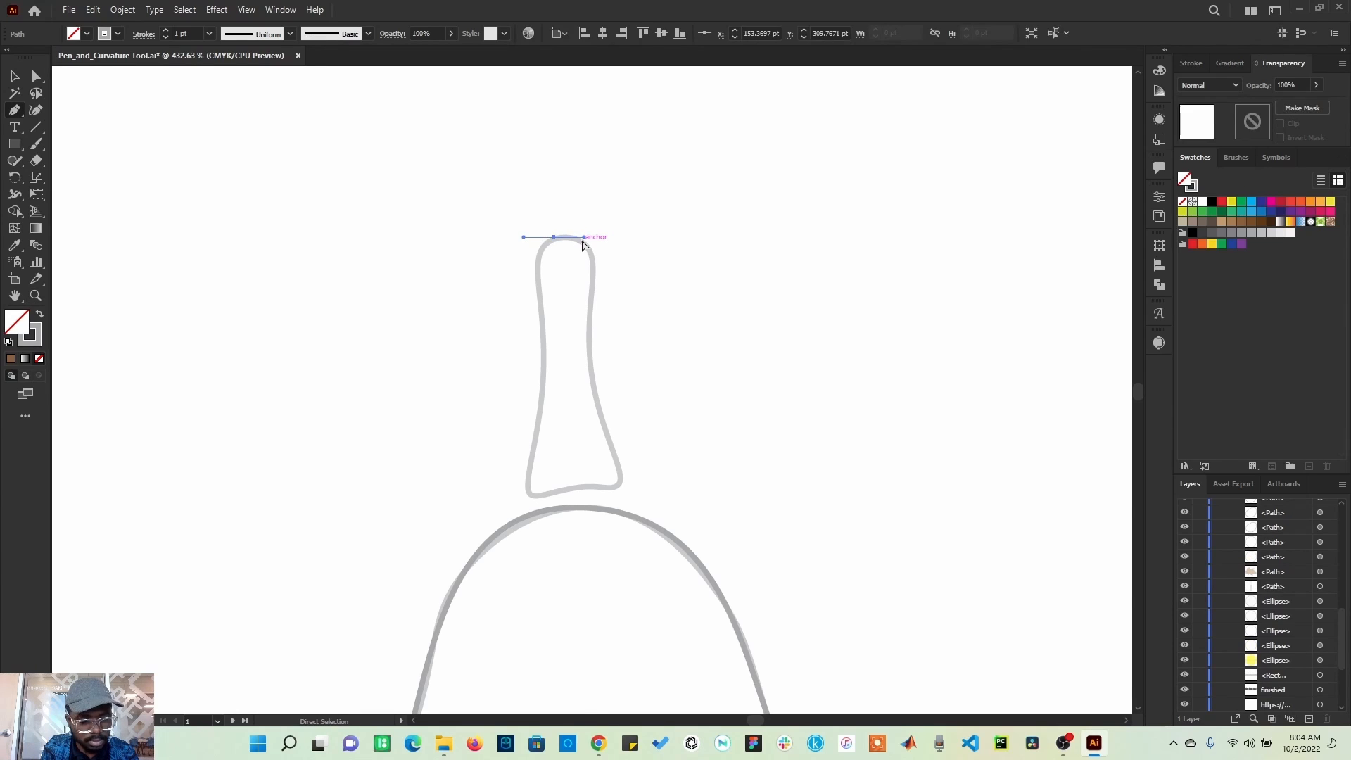
key("ctrl+z")
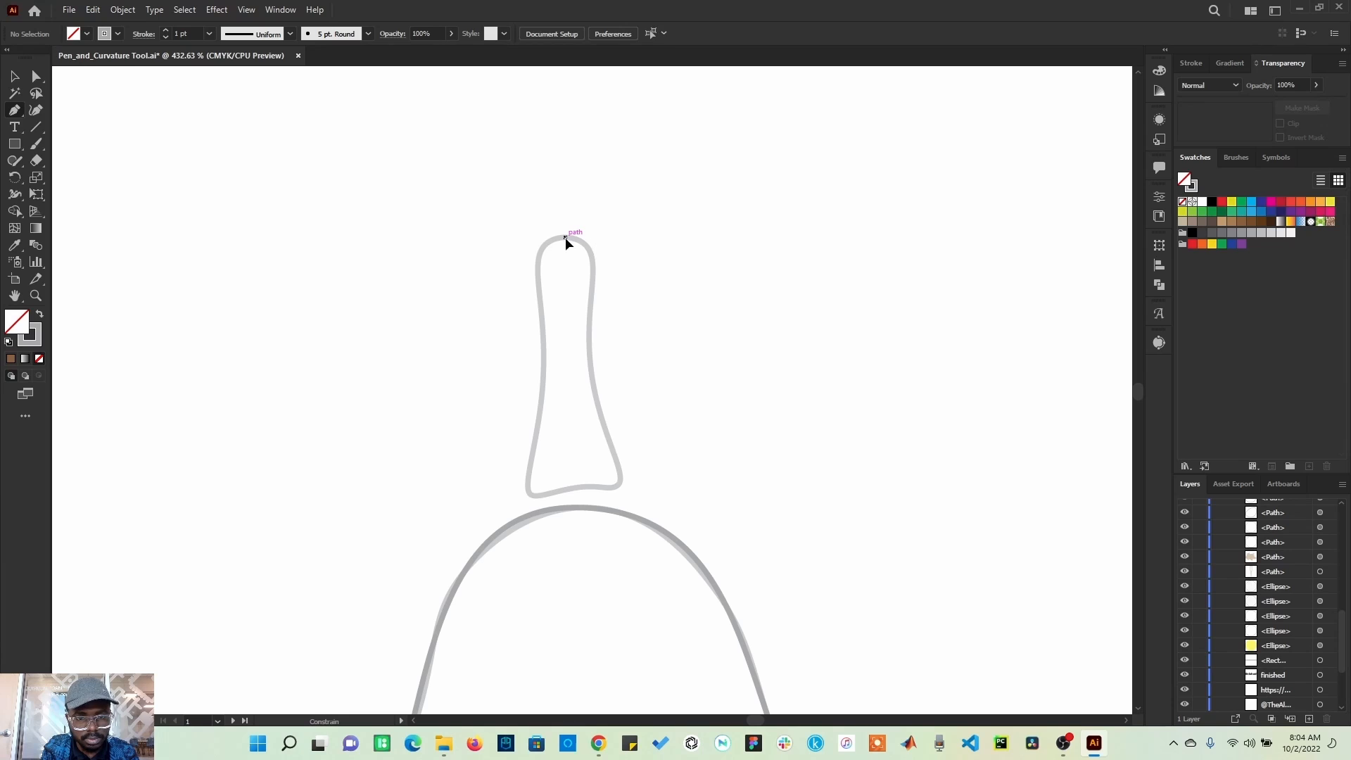
left_click_drag(626, 241, 626, 241)
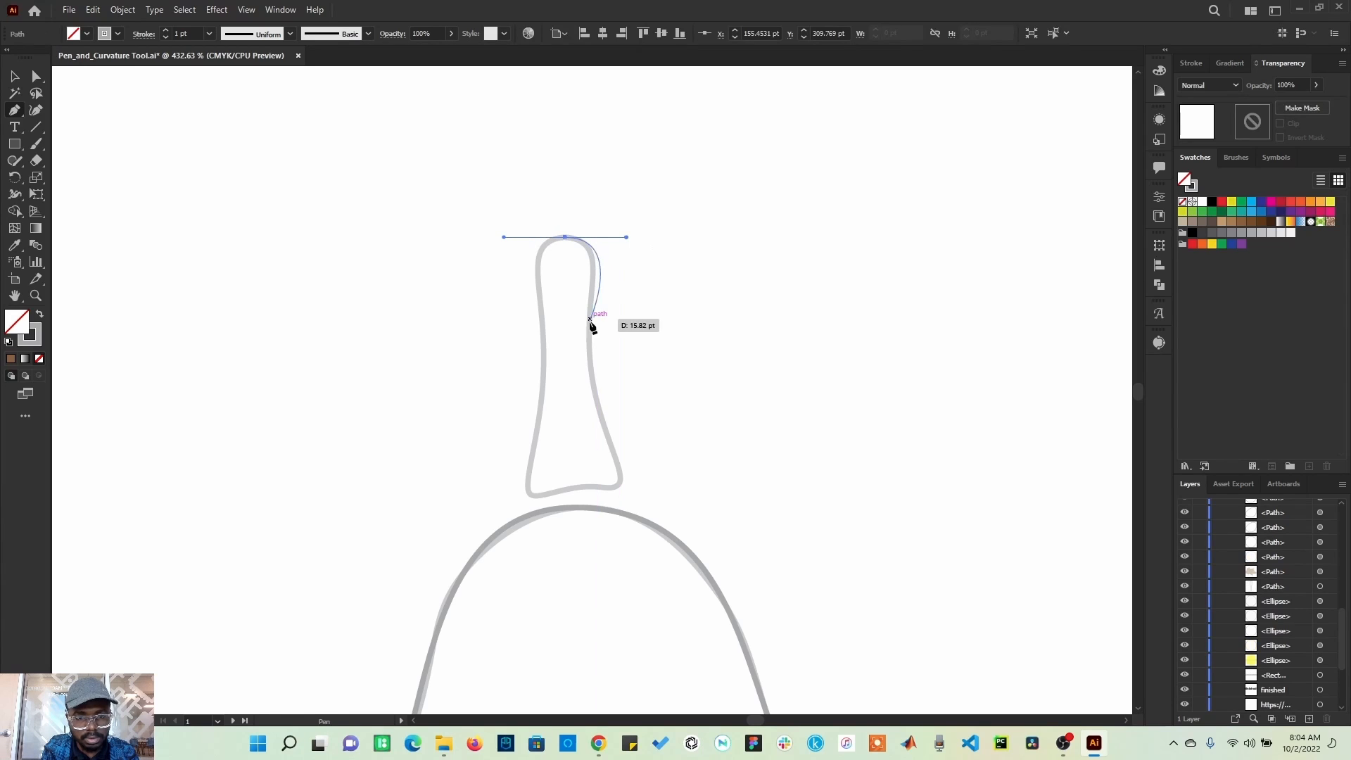
left_click_drag(588, 344, 597, 384)
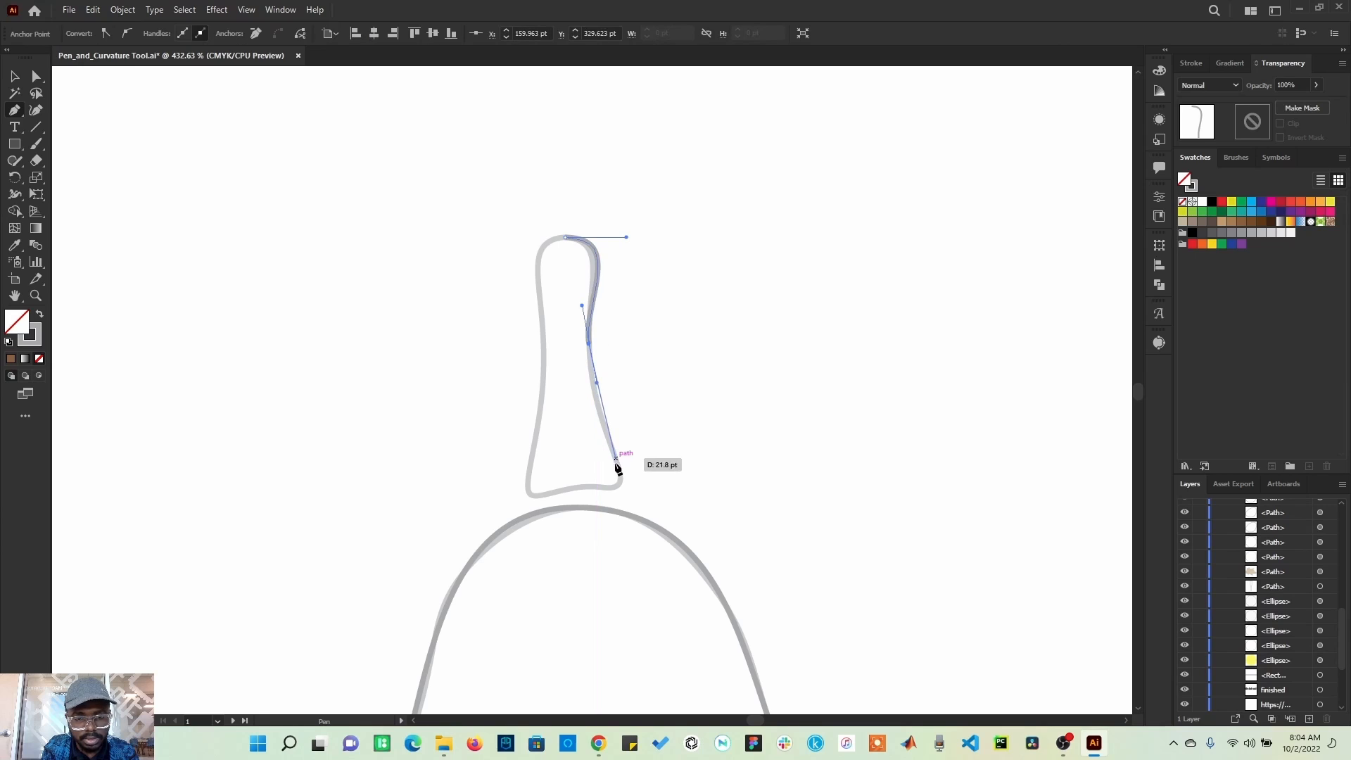
left_click_drag(622, 484, 622, 482)
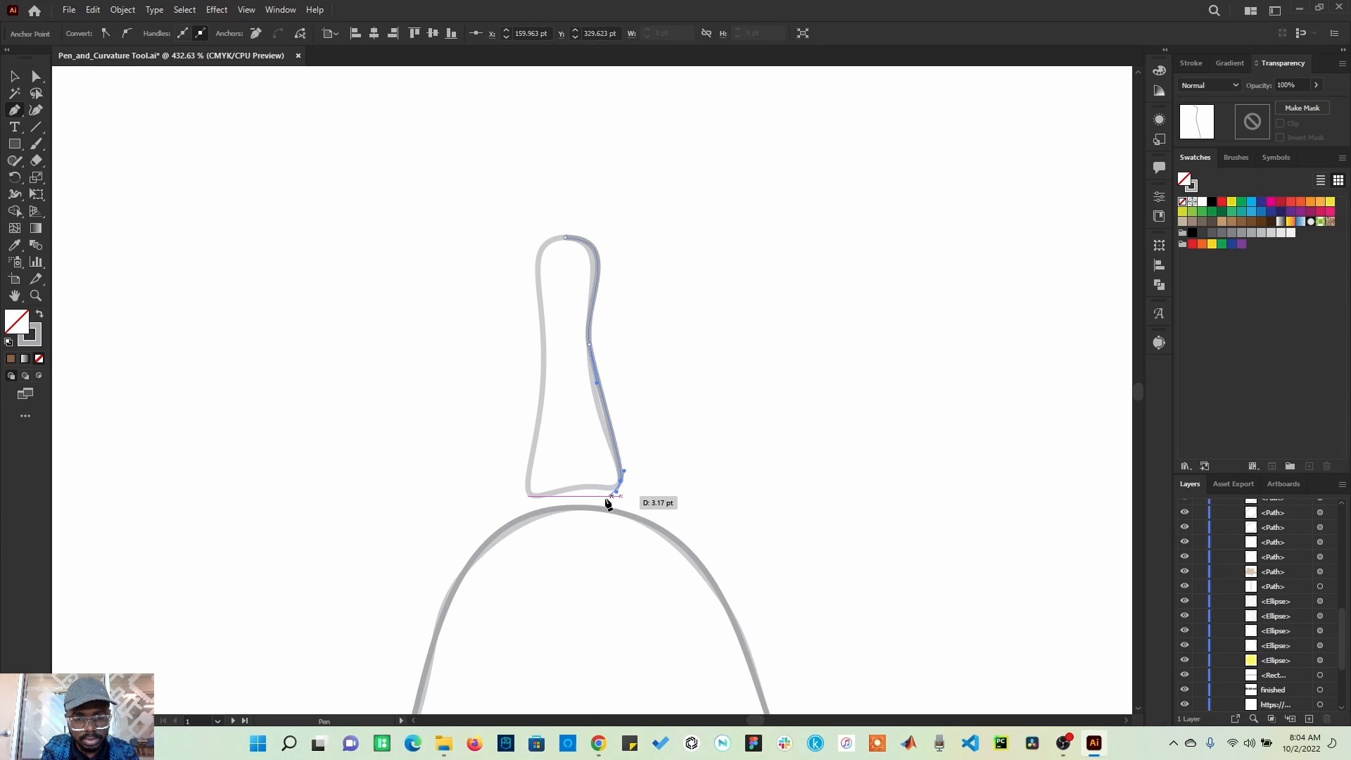
Continue the stem path along the base, around the lower-left corner and up the left side, closing it at the top anchor
left_click(571, 491)
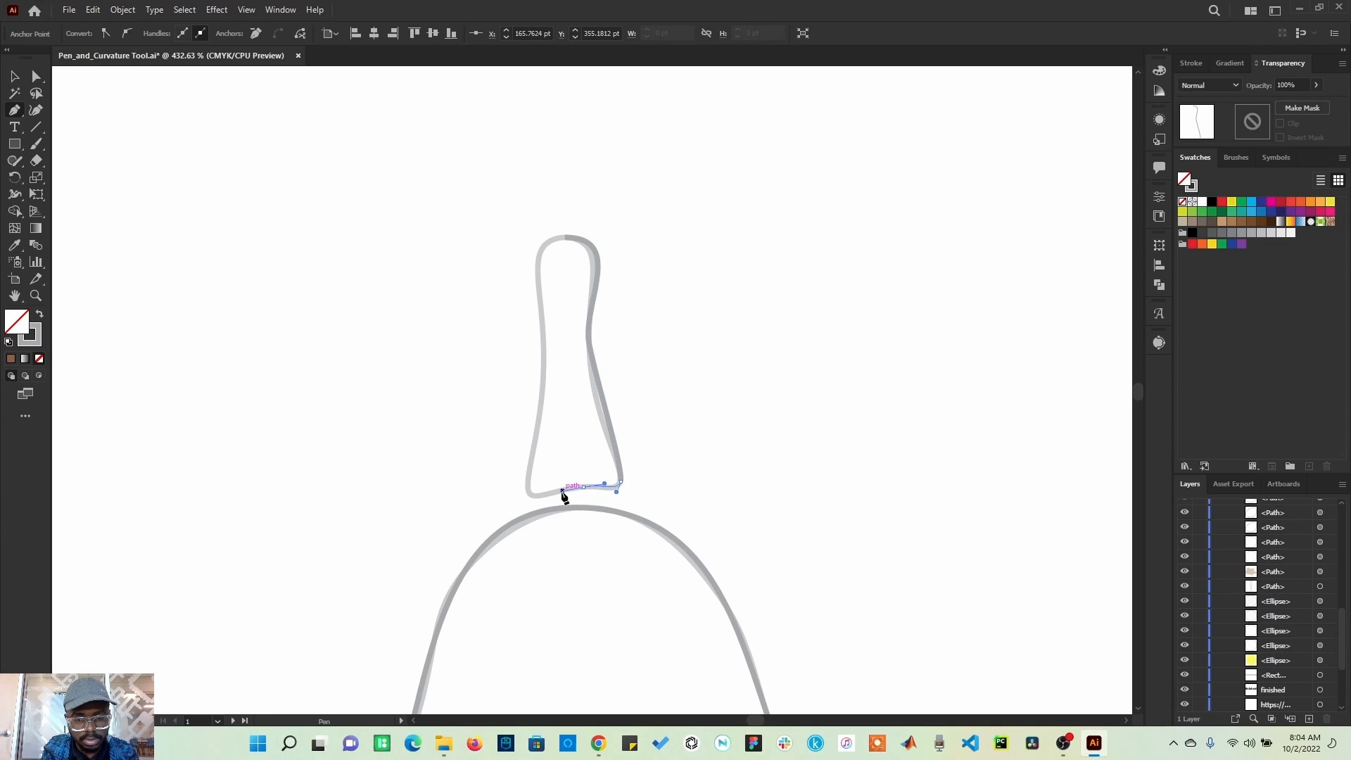
left_click(528, 496)
left_click(523, 482)
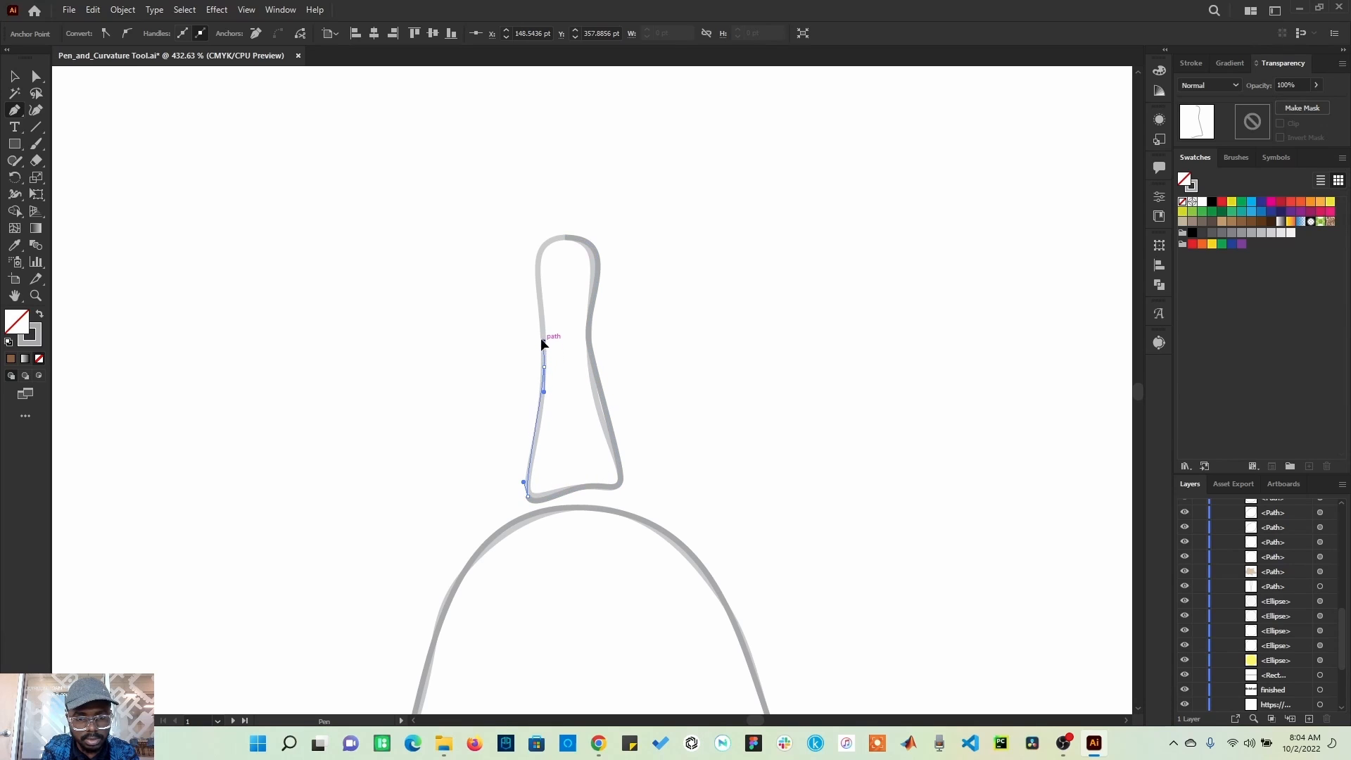
left_click_drag(541, 327, 590, 236)
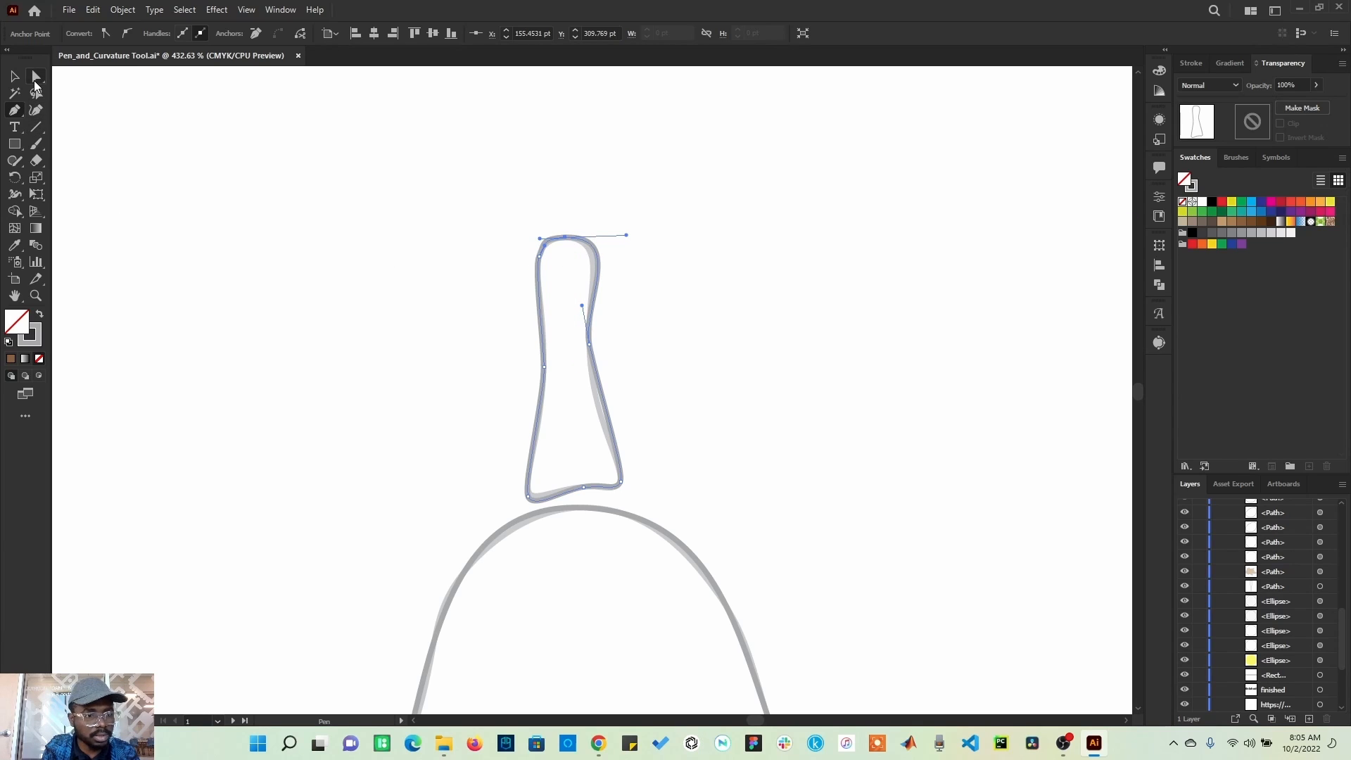
Refit the stem's right side by adjusting the lower handle of the mid-right anchor and shortening the top anchor's right handle
left_click(36, 76)
left_click(253, 277)
left_click(595, 364)
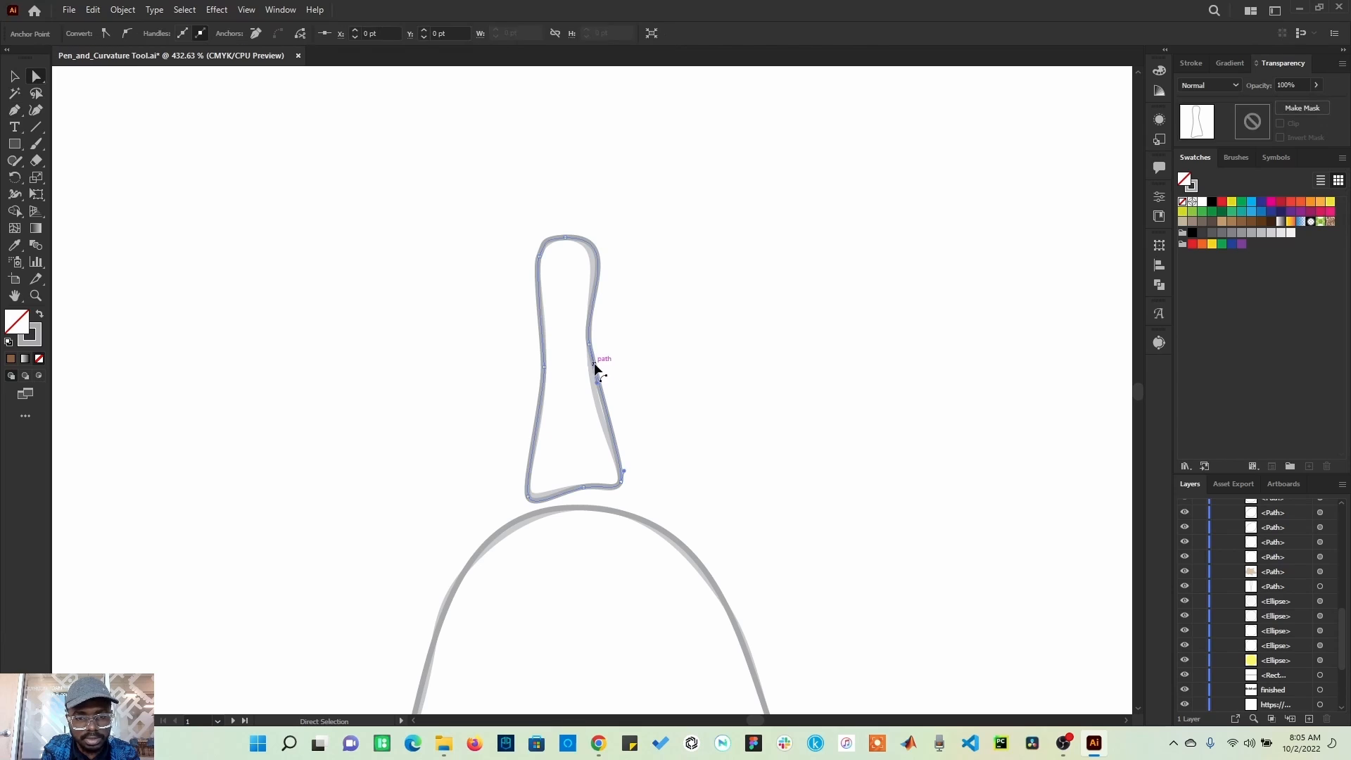
left_click_drag(599, 384, 594, 397)
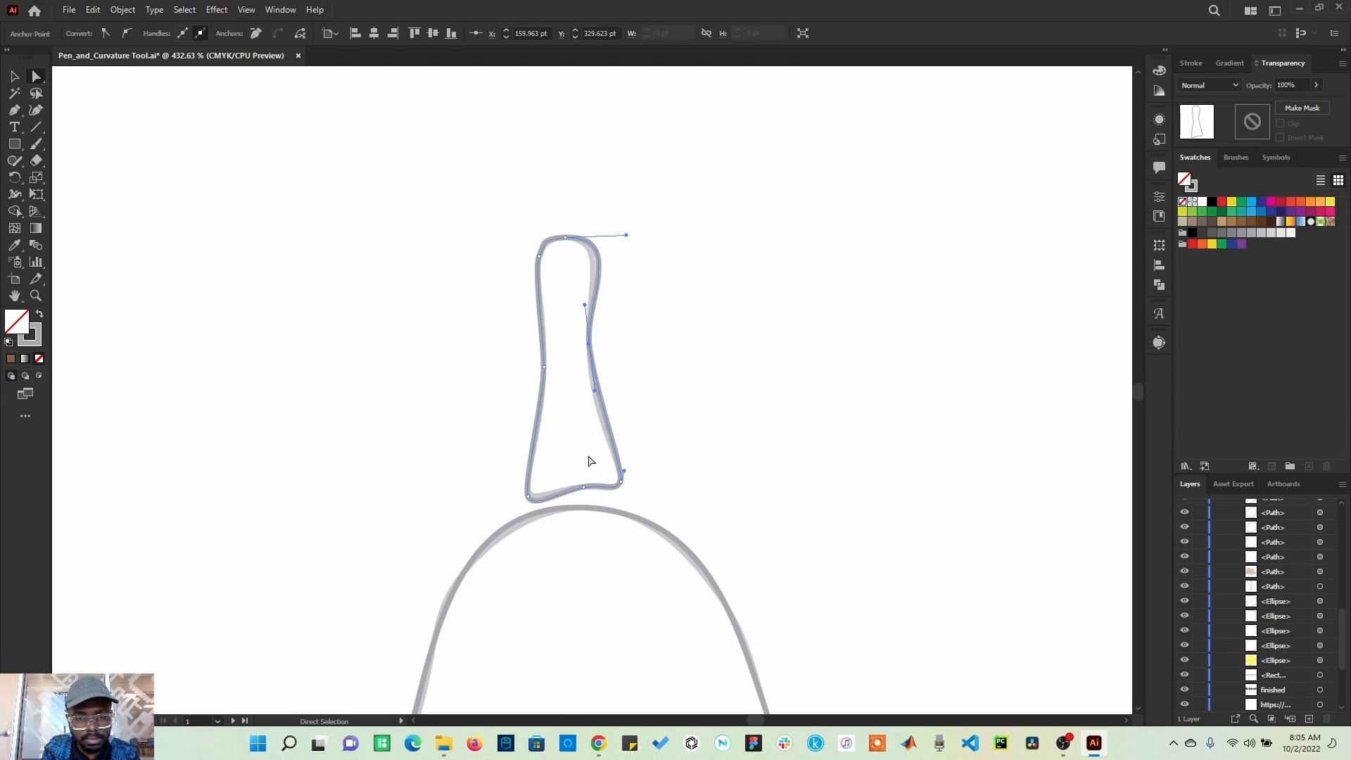
left_click(563, 275)
left_click(572, 241)
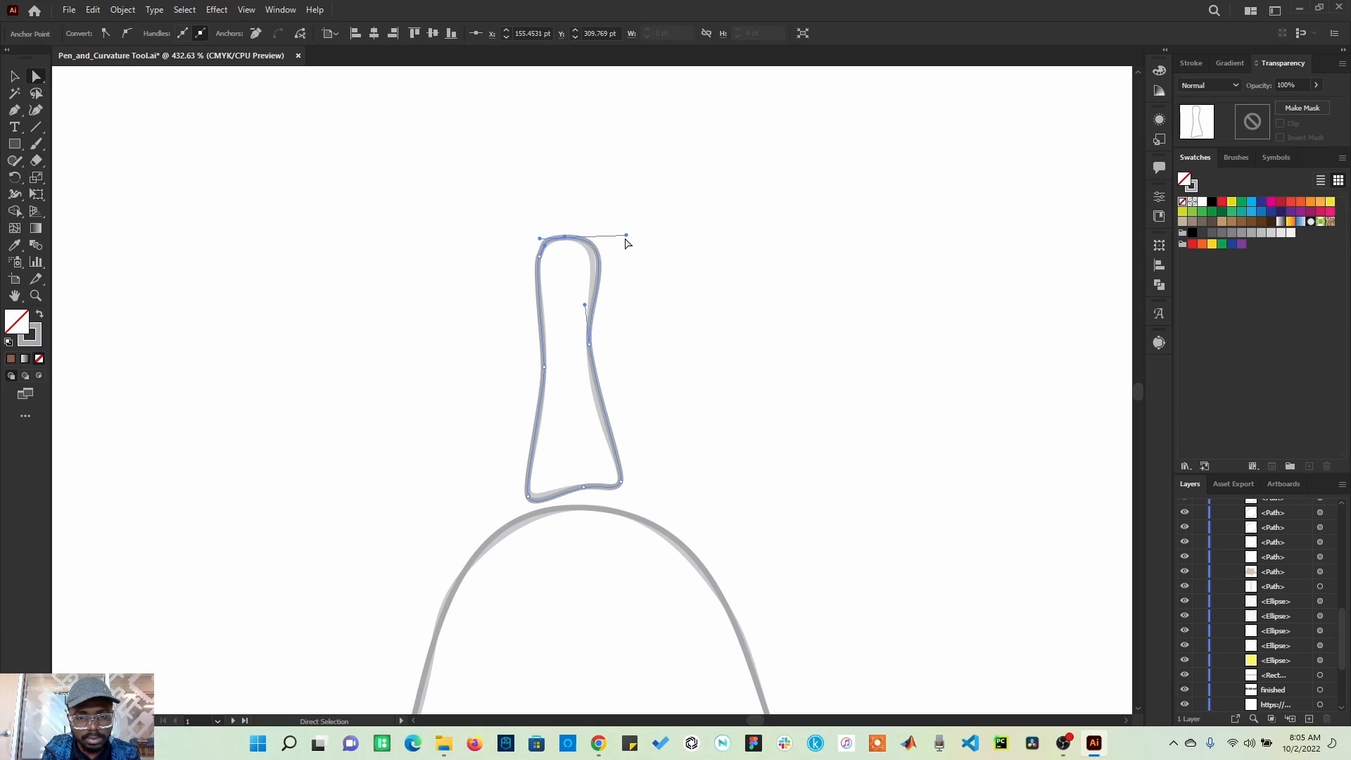
left_click_drag(626, 235, 617, 237)
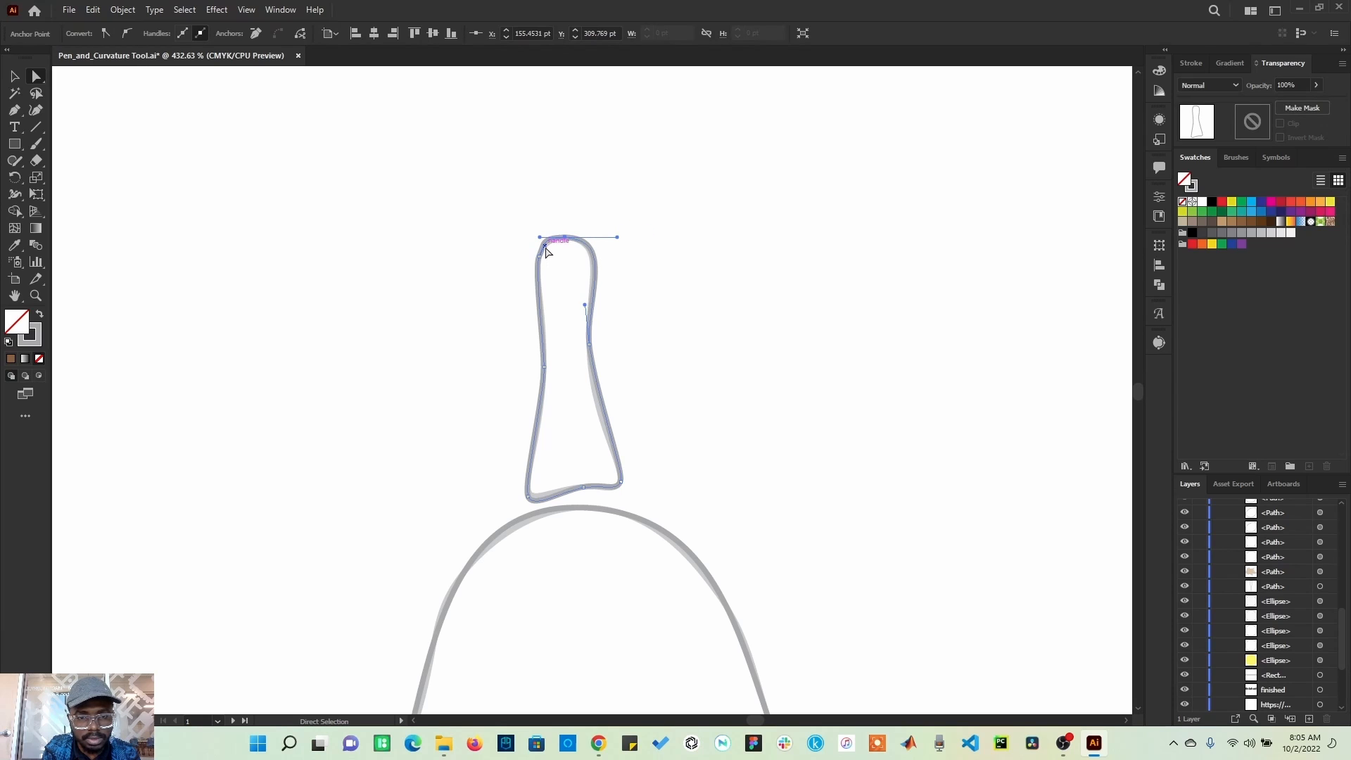
Shorten the stem's top anchor's left handle to fit the upper-left curve to the template, and deselect the path
key("z")
left_click_drag(482, 204, 605, 313)
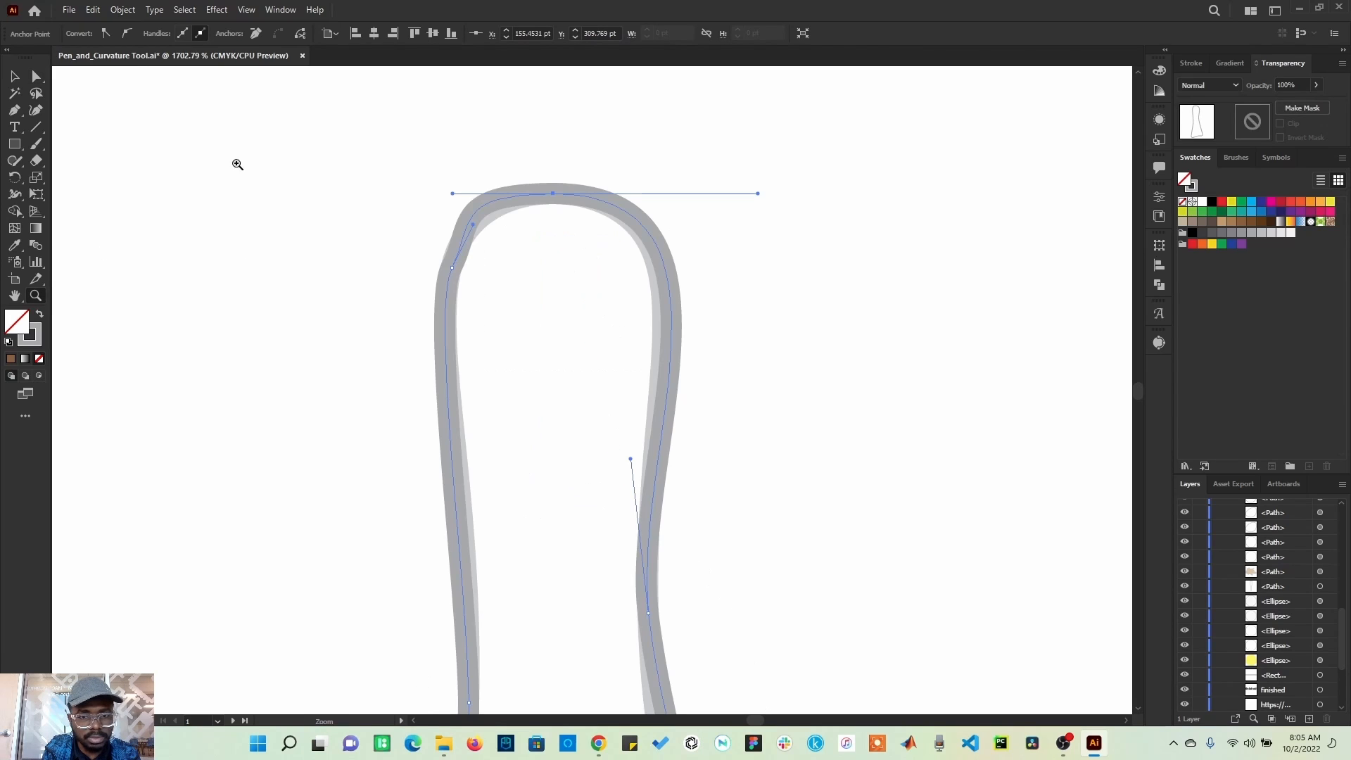
key("a")
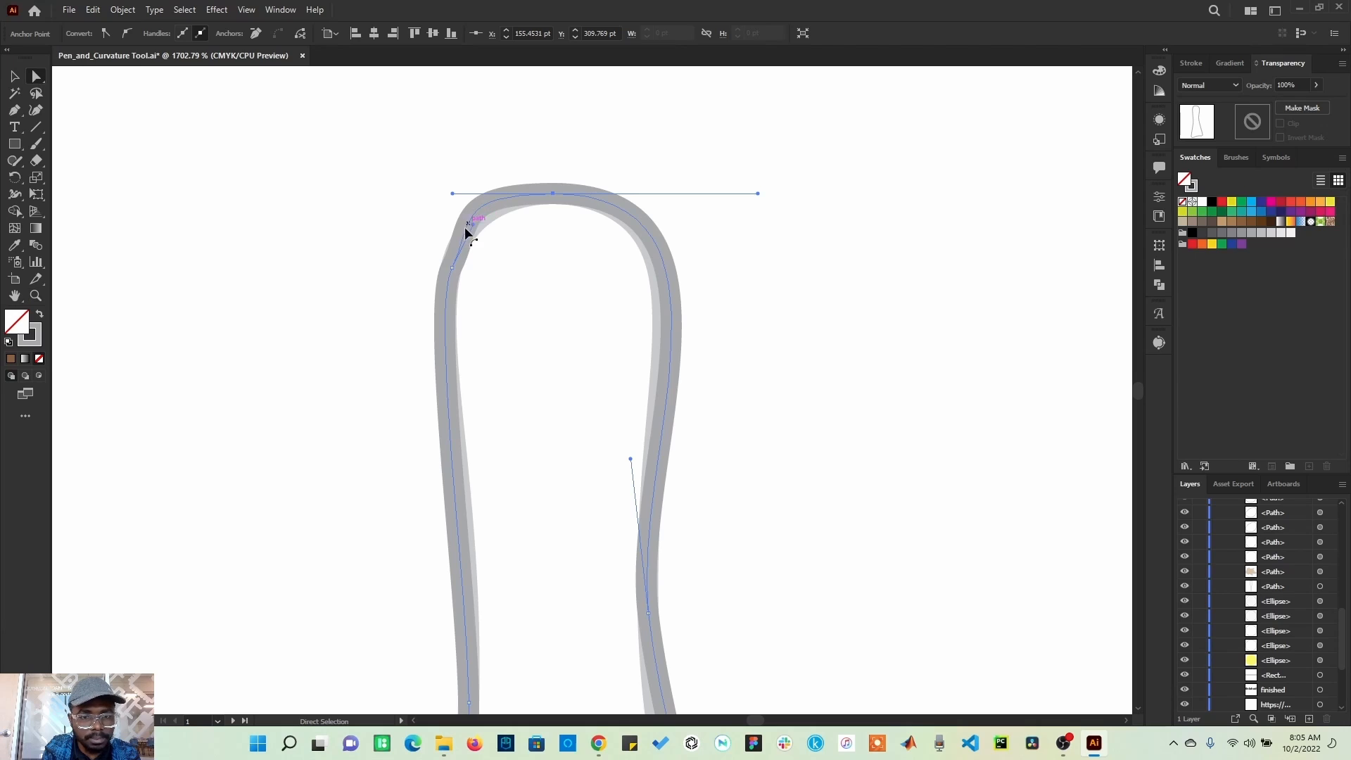
left_click(452, 268)
left_click_drag(476, 228, 486, 197)
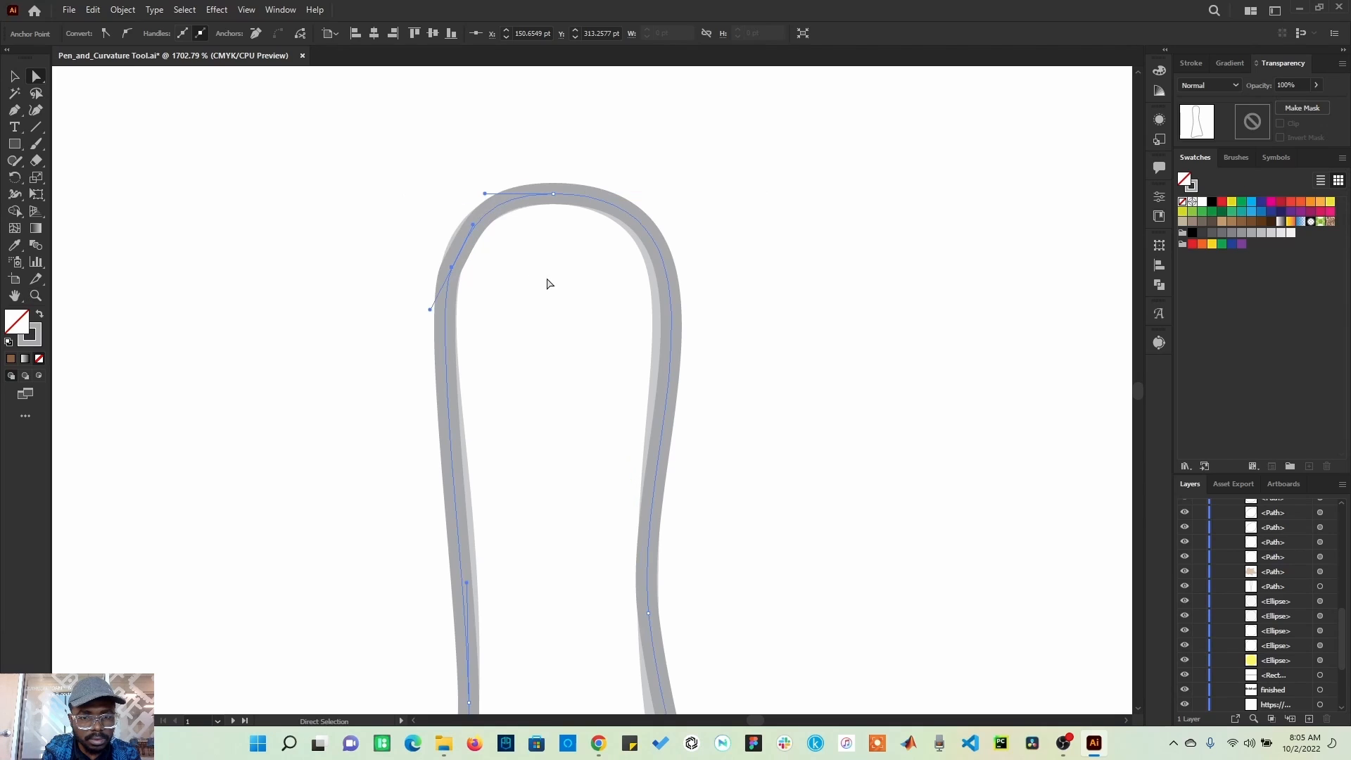
left_click(561, 382)
Refit the stem's base by shortening the lower-left anchor's bottom handle and extending the base's middle anchor's left handle, then deselect the path
scroll(497, 268, "down", 10)
scroll(501, 388, "down", 8)
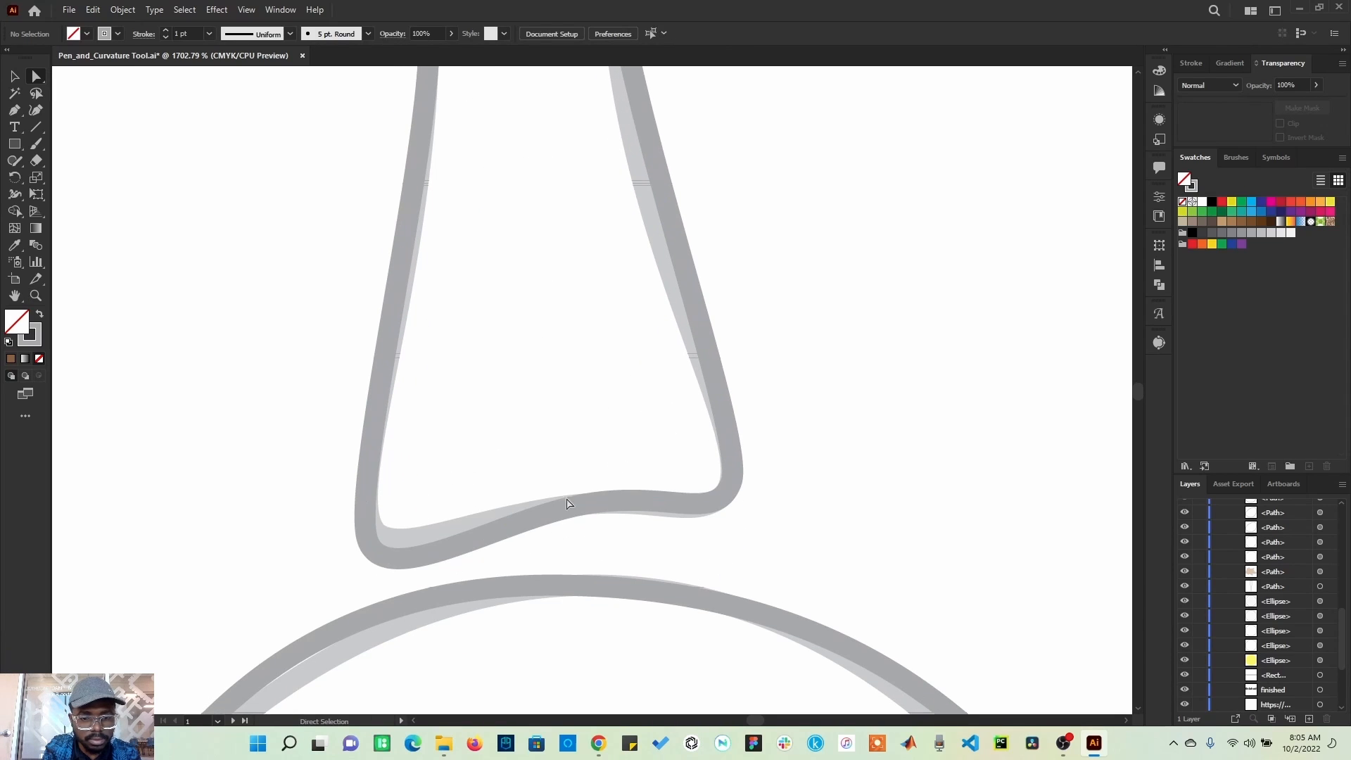
left_click(707, 510)
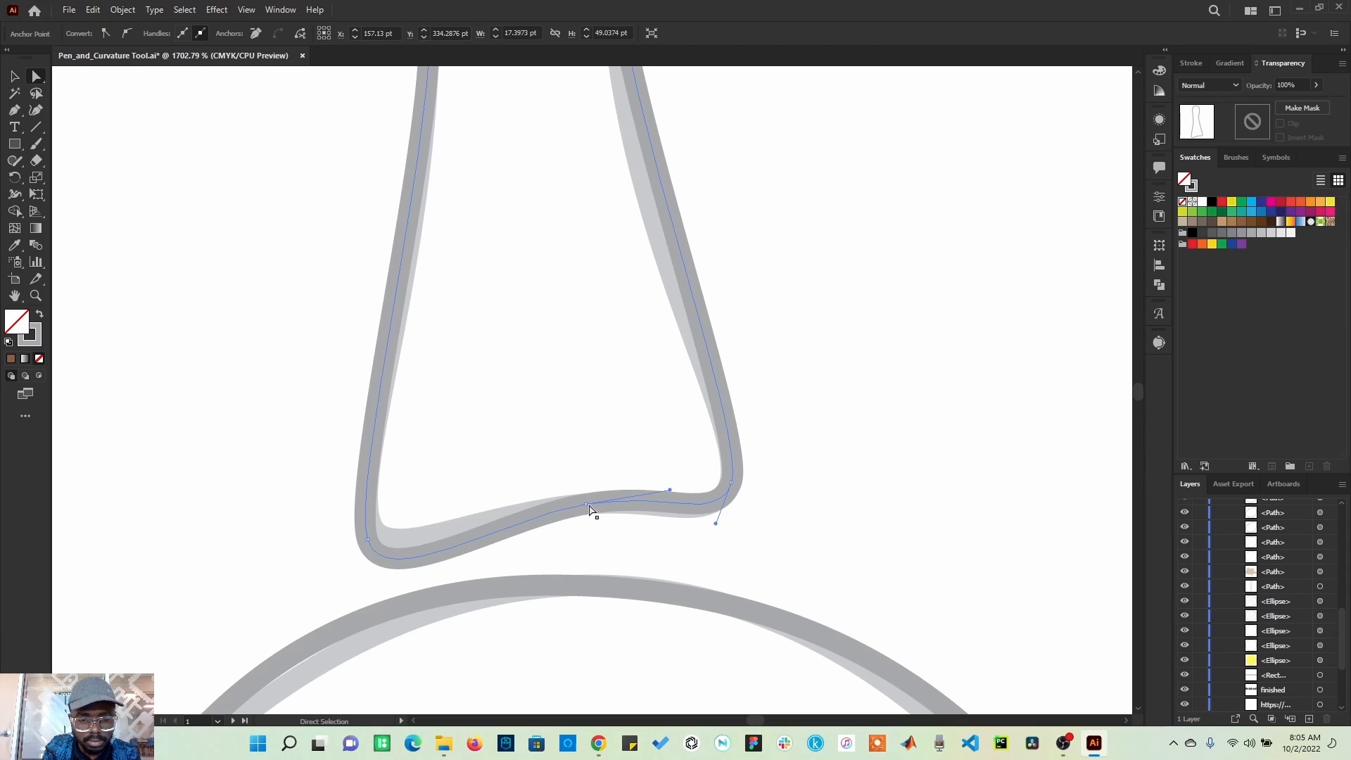
left_click(585, 504)
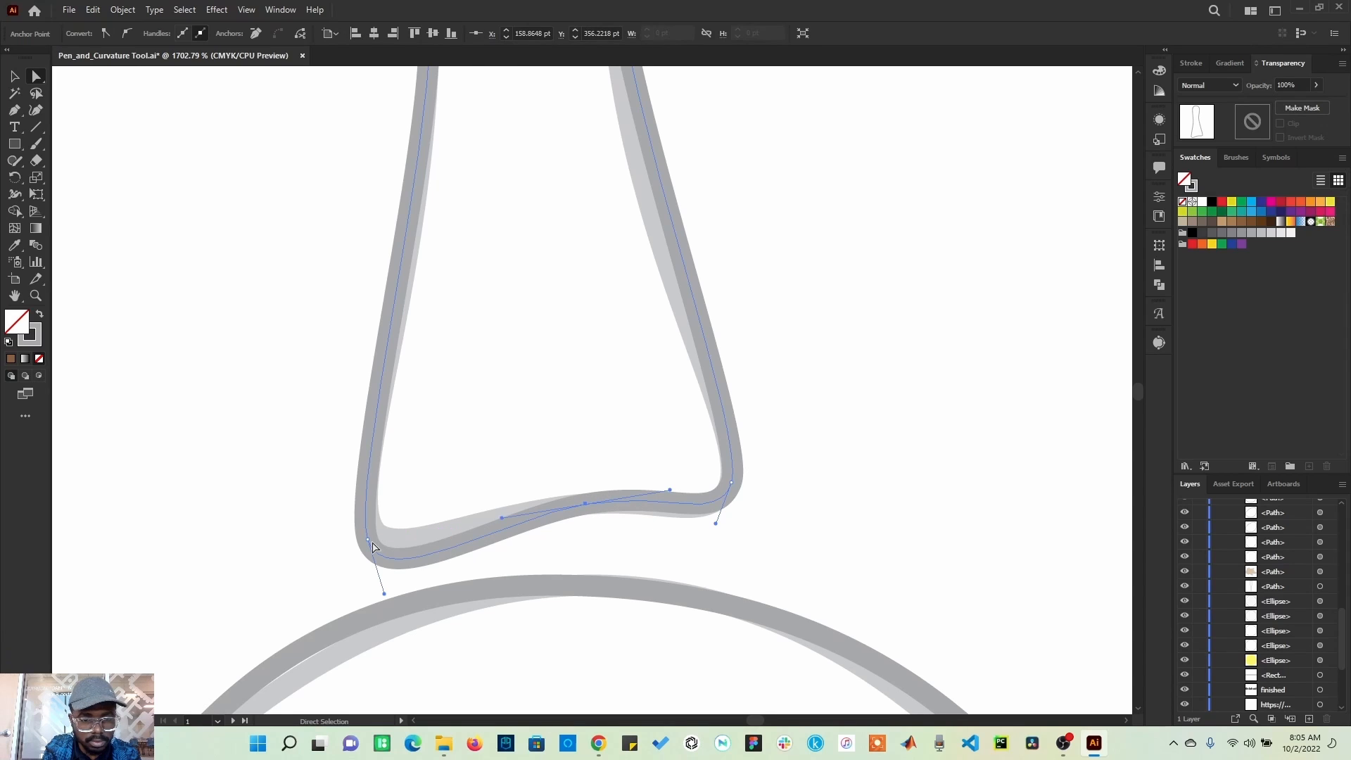
left_click(367, 538)
left_click_drag(385, 590, 382, 572)
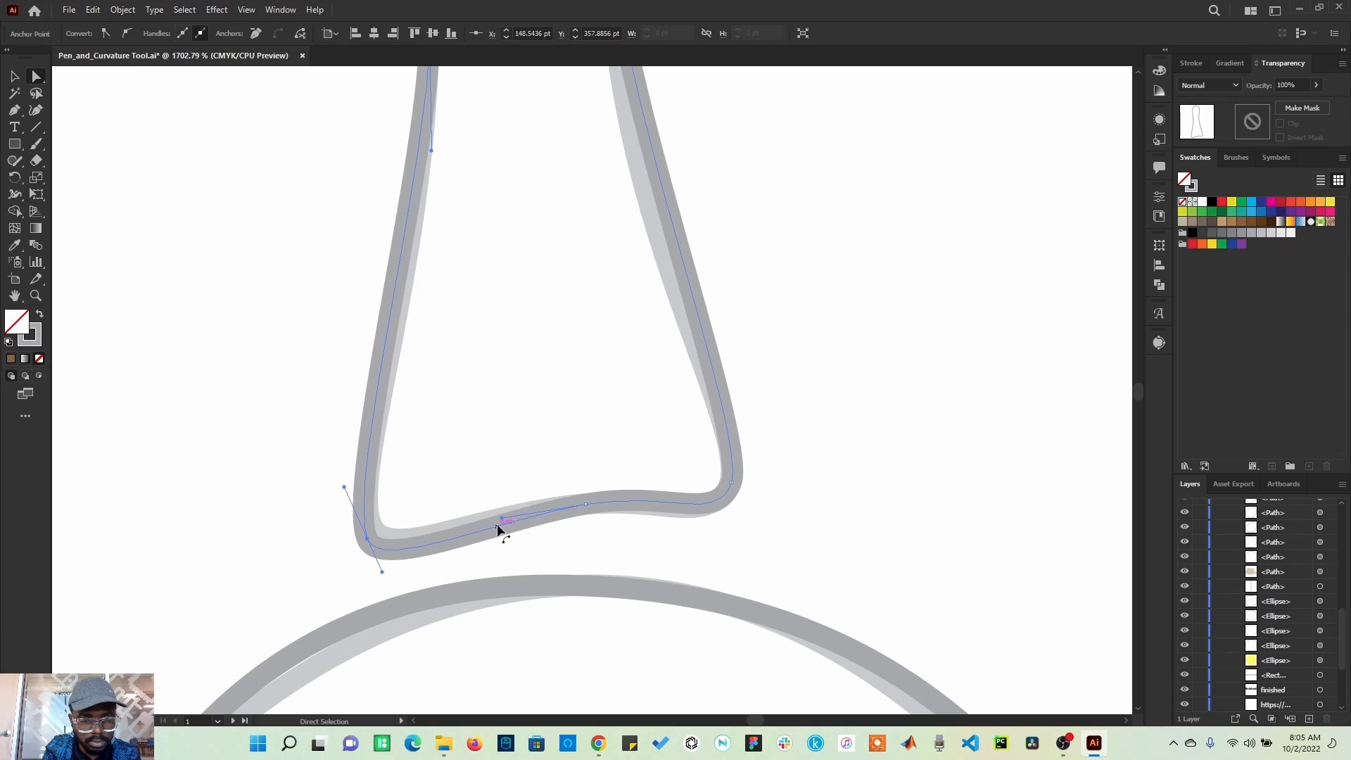
left_click_drag(500, 519, 476, 515)
left_click(480, 554)
Shorten both handles of the stem's lower-left anchor slightly, deselect the path and return to the full artboard with the Selection tool
left_click(367, 540)
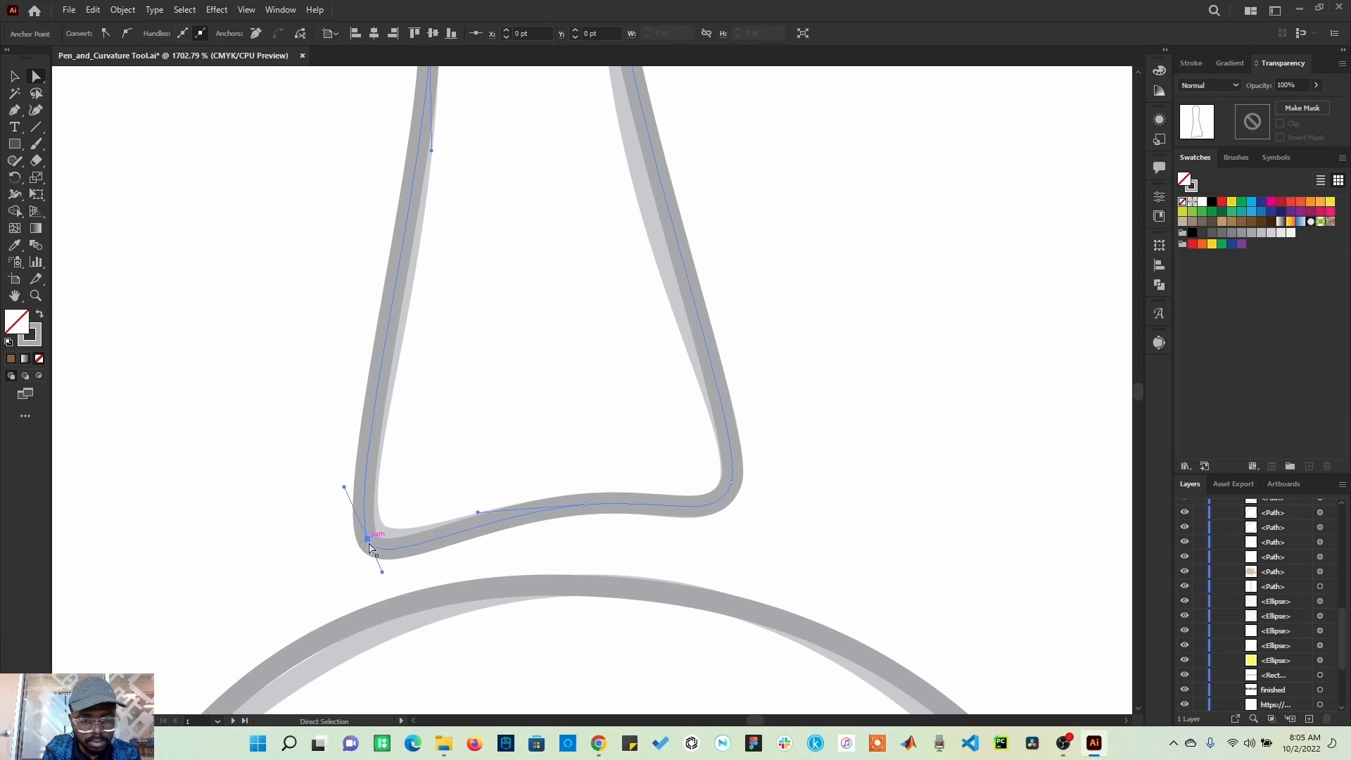
left_click_drag(344, 487, 353, 493)
left_click_drag(381, 578, 380, 573)
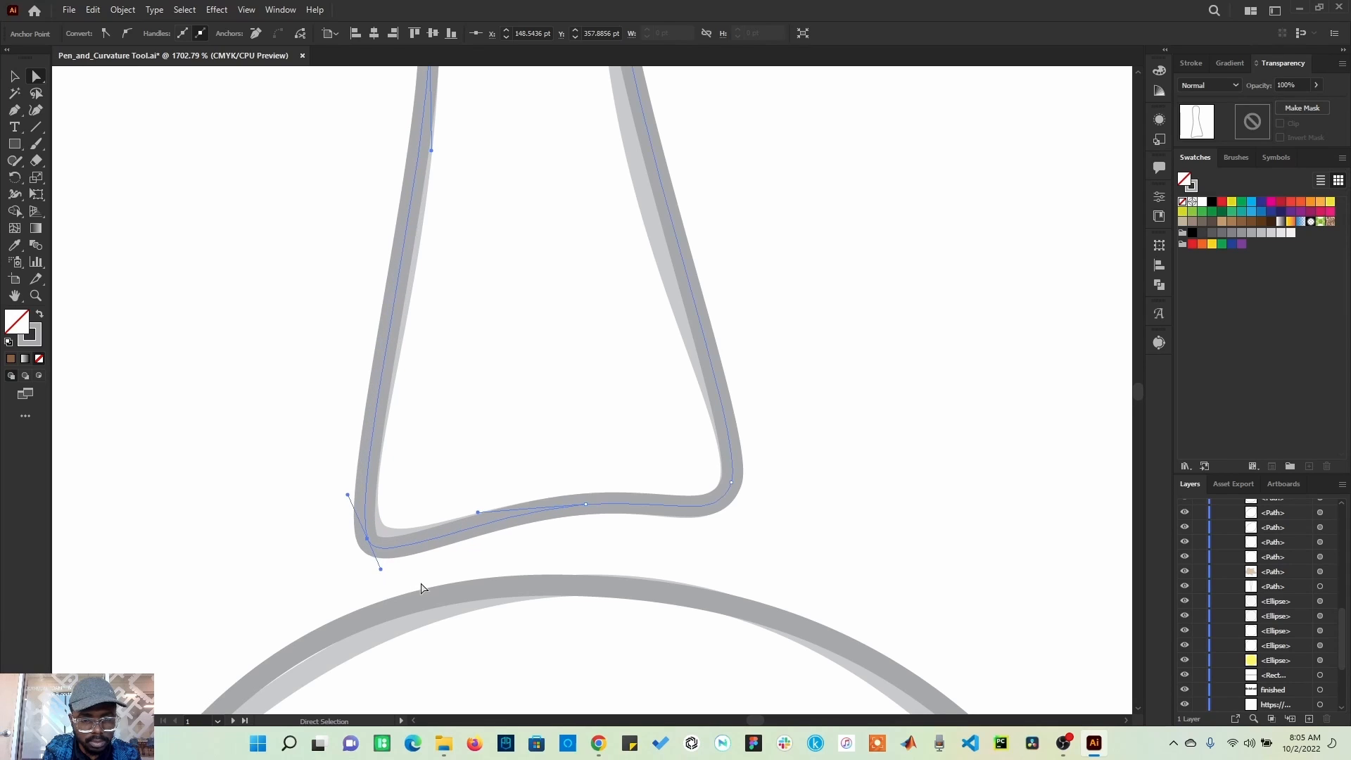
left_click(471, 568)
key("ctrl+0")
key("v")
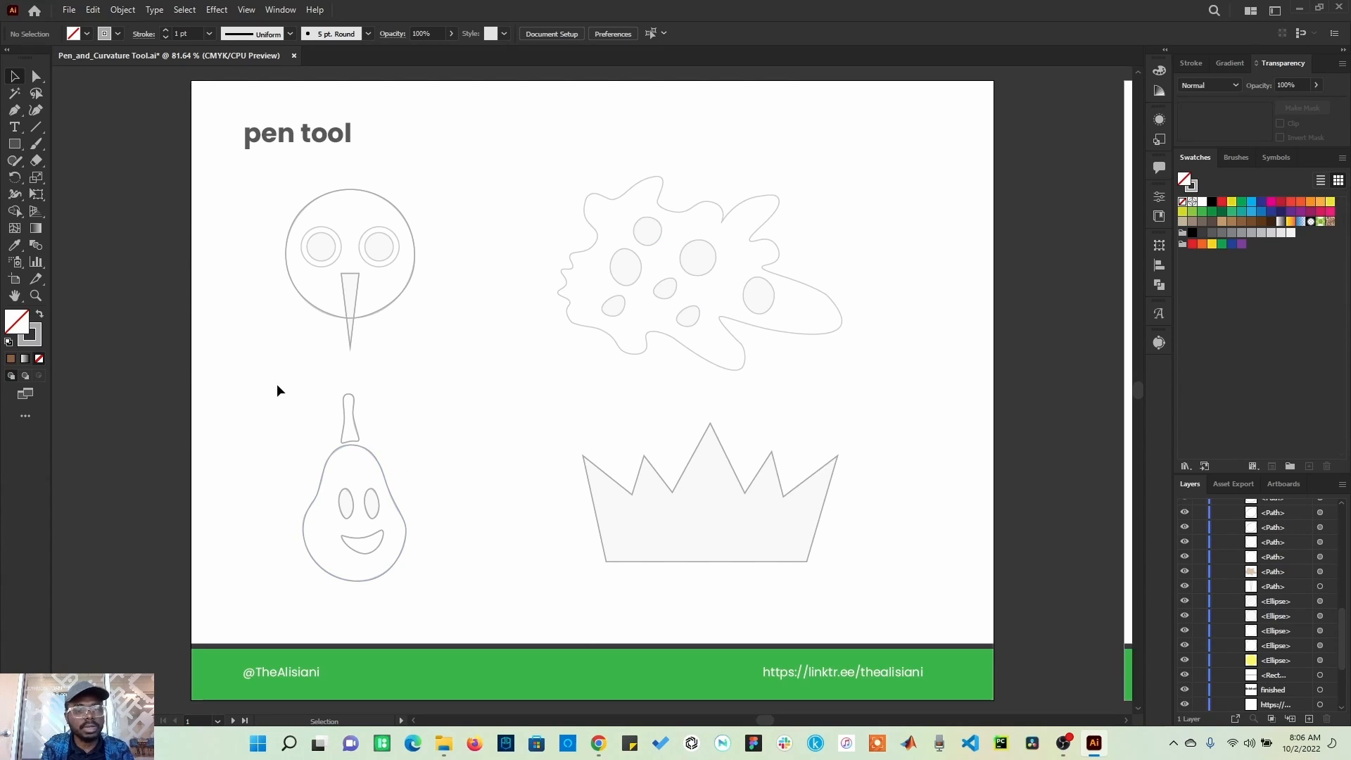
Try a red fill on the pear's body and settle on a blue fill
left_click(387, 487)
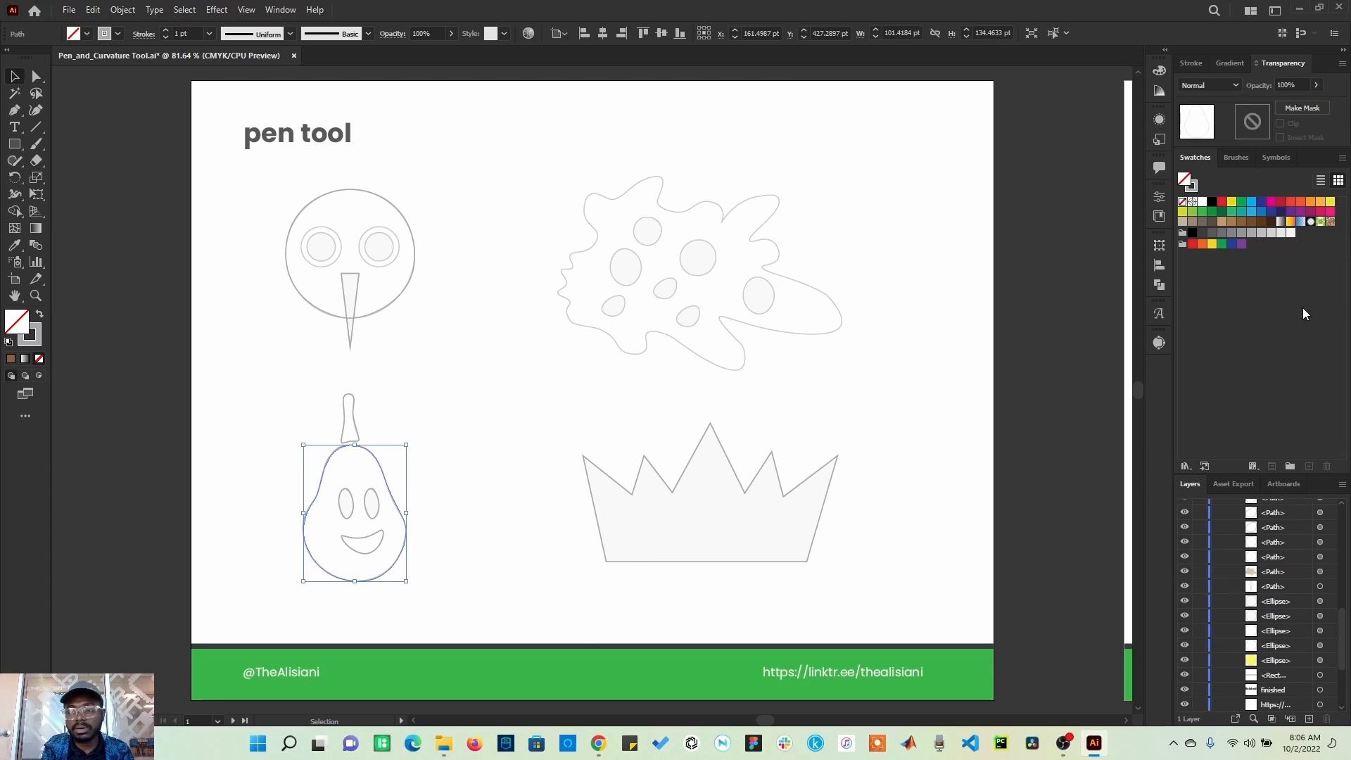
left_click(1222, 202)
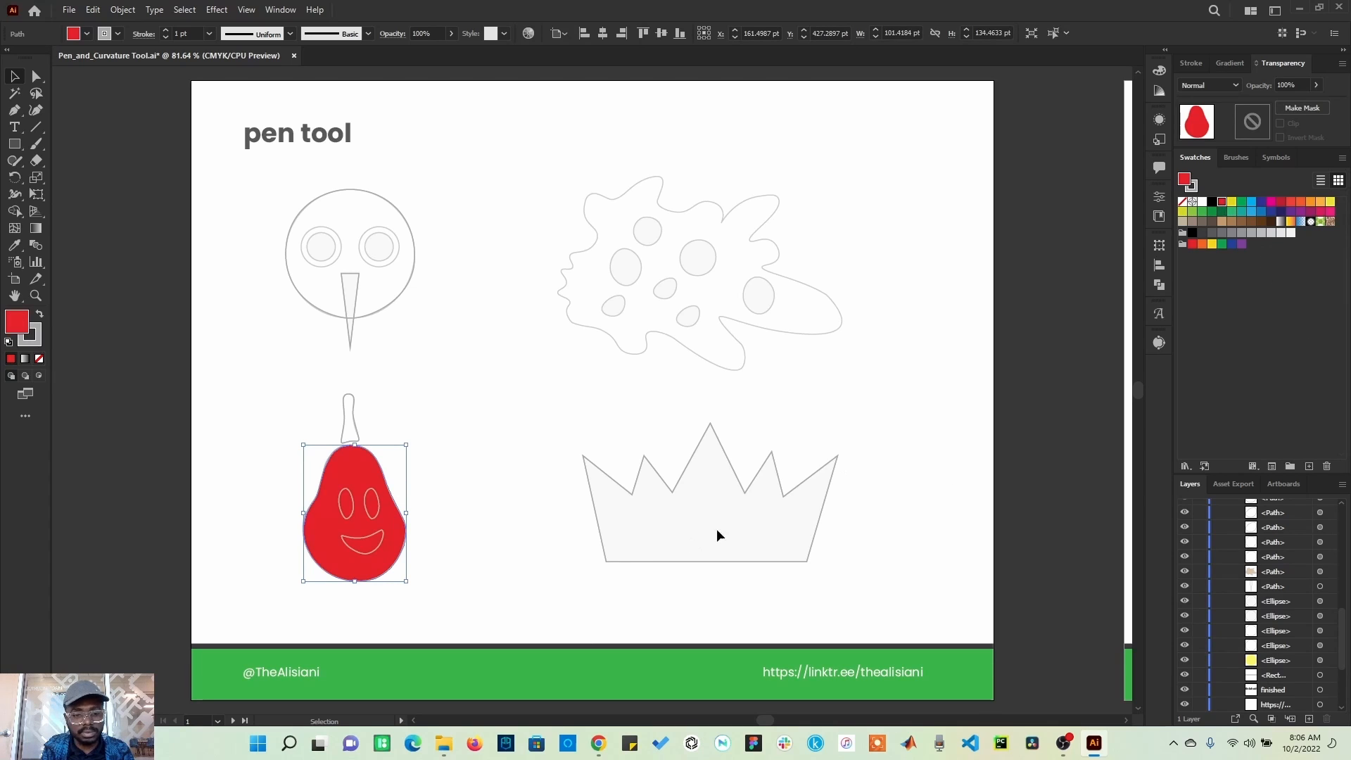
left_click(1243, 212)
left_click(1260, 212)
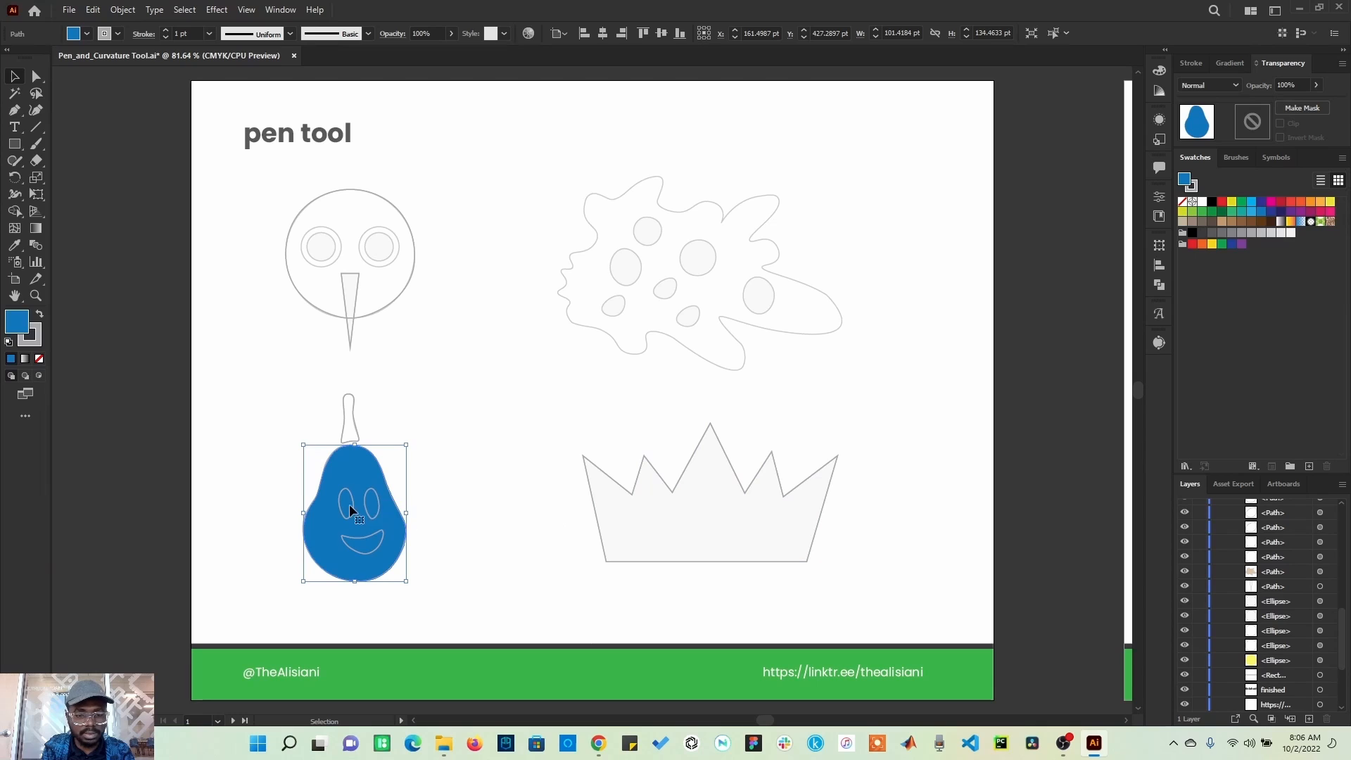
Select the pear's two eyes and mouth together, fill them with white and deselect
left_click(368, 508)
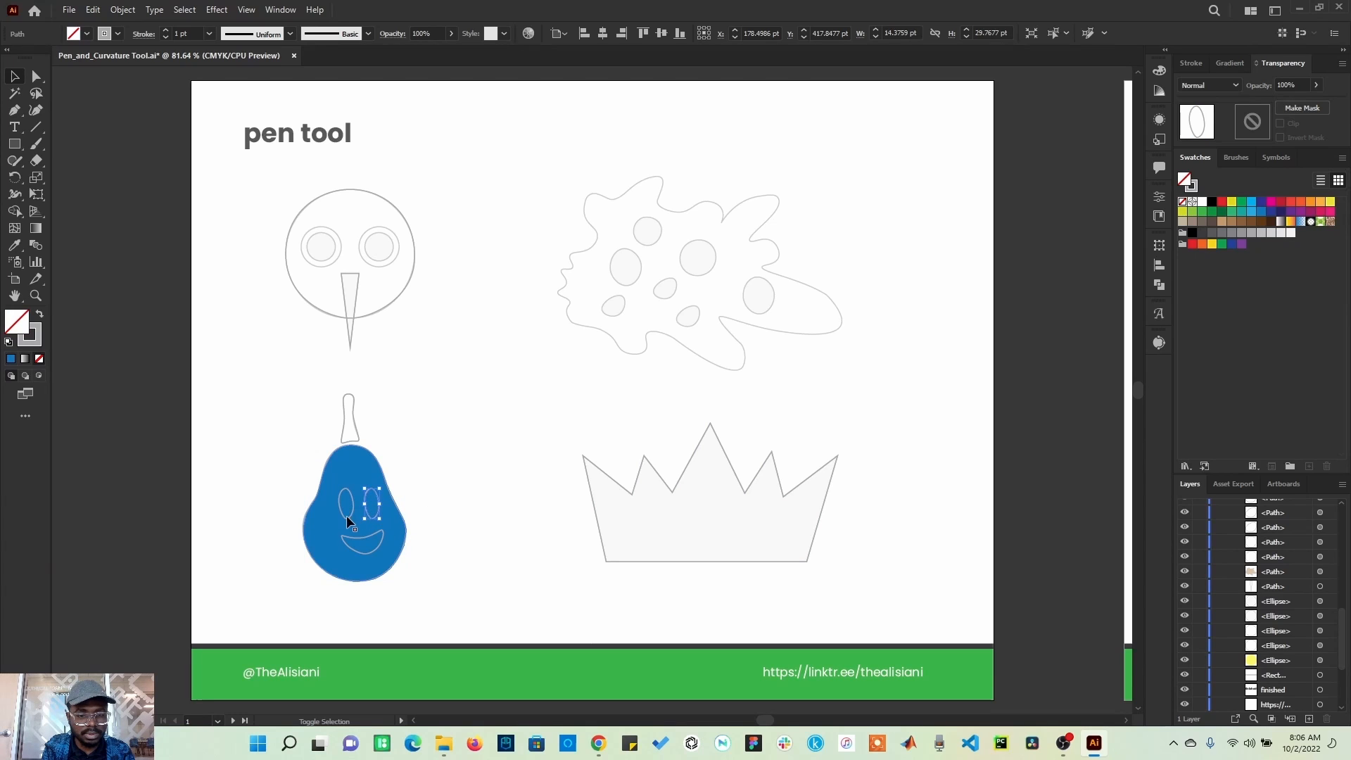
left_click(349, 520, "shift")
left_click(363, 541, "shift")
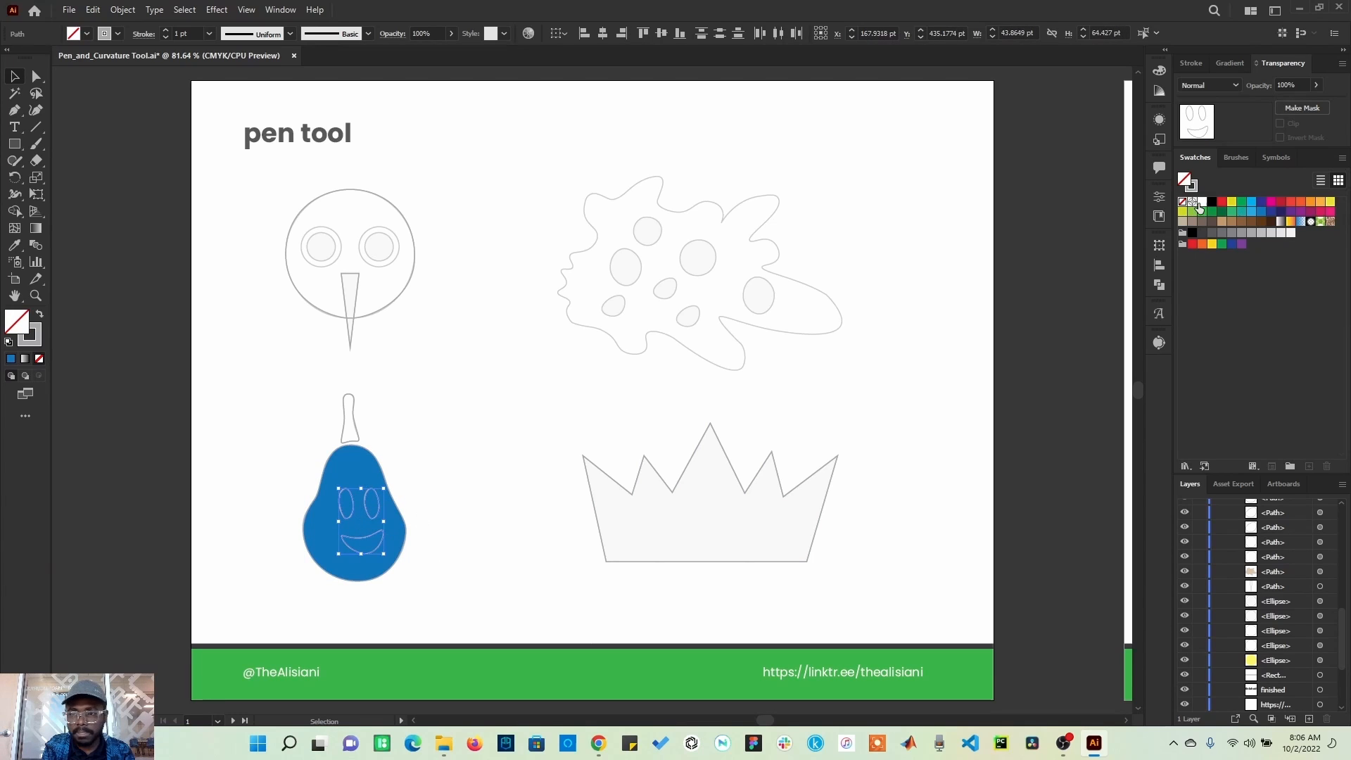
left_click(1203, 203)
left_click(957, 445)
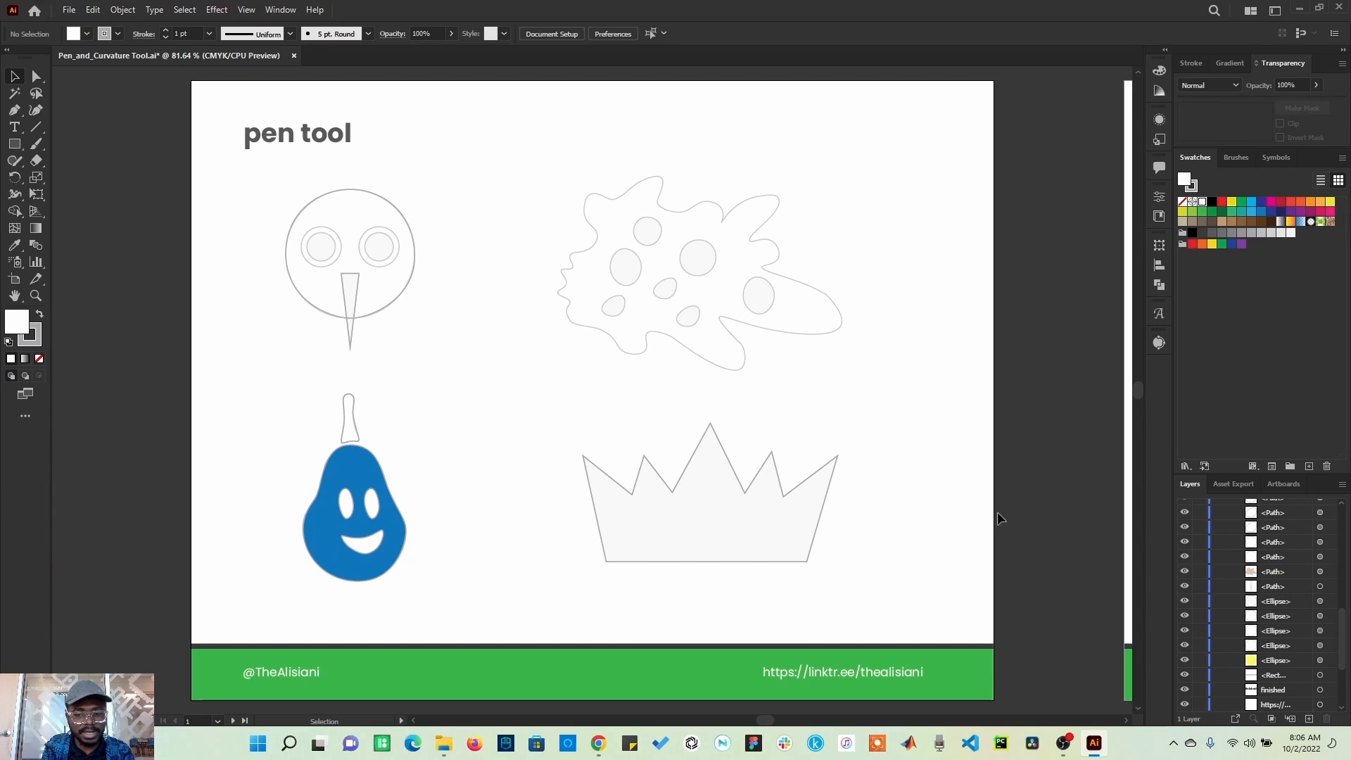
Examine the coloured reference shapes on the finished artboard
left_click_drag(953, 522, 457, 533)
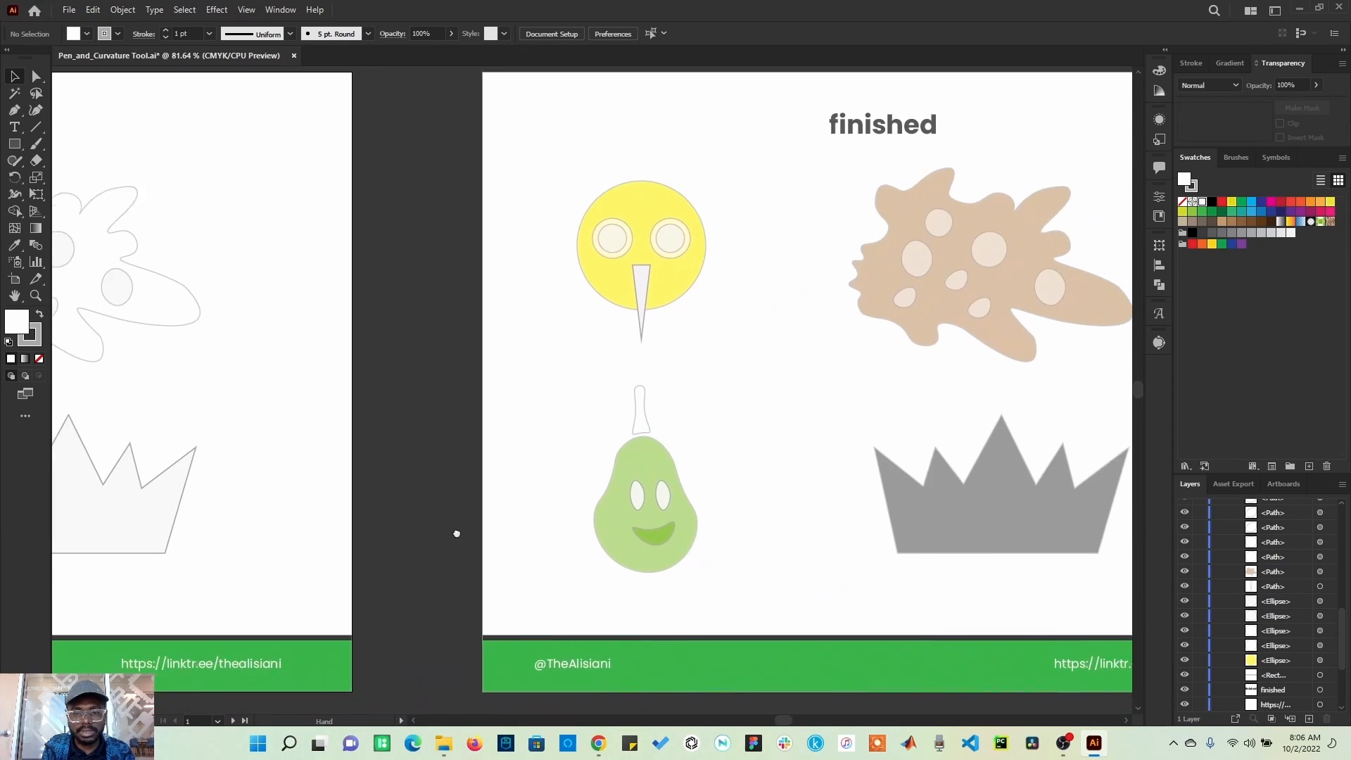
left_click_drag(620, 561, 459, 562)
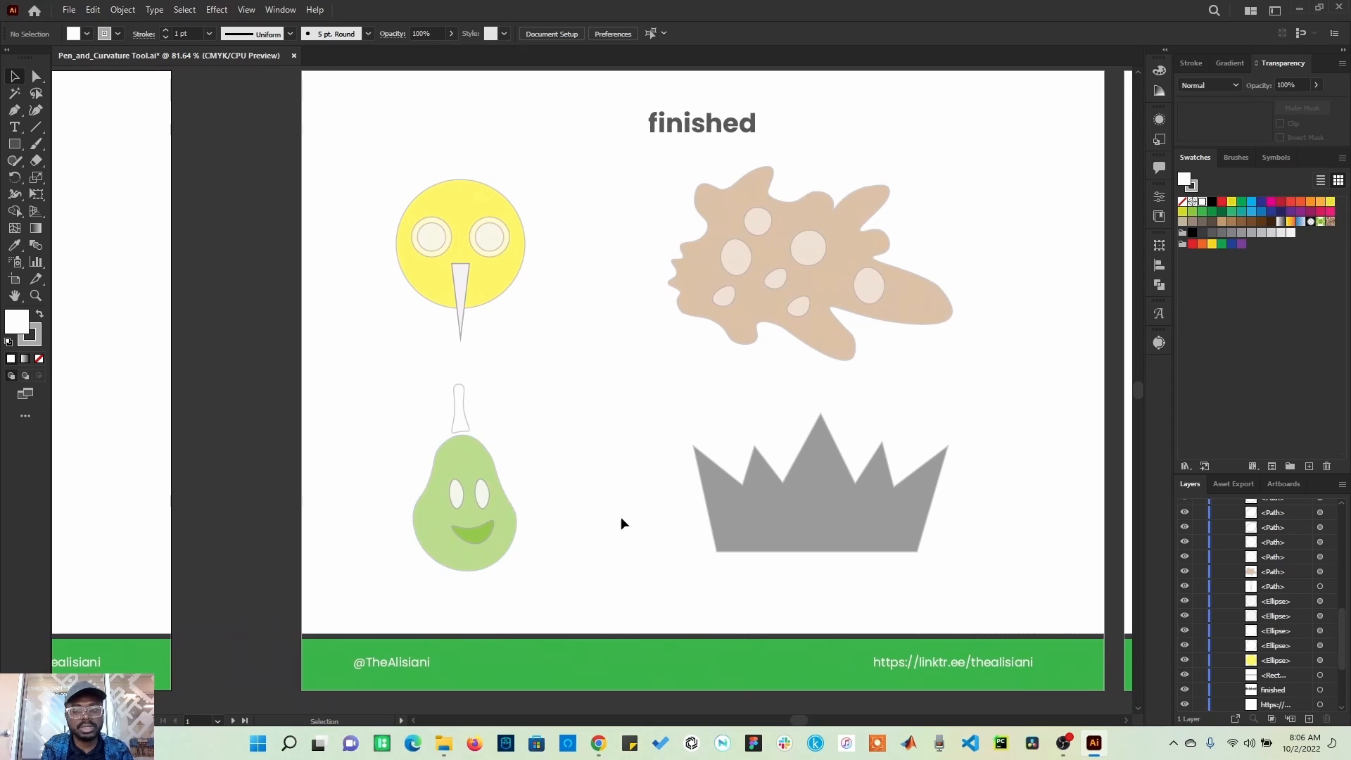